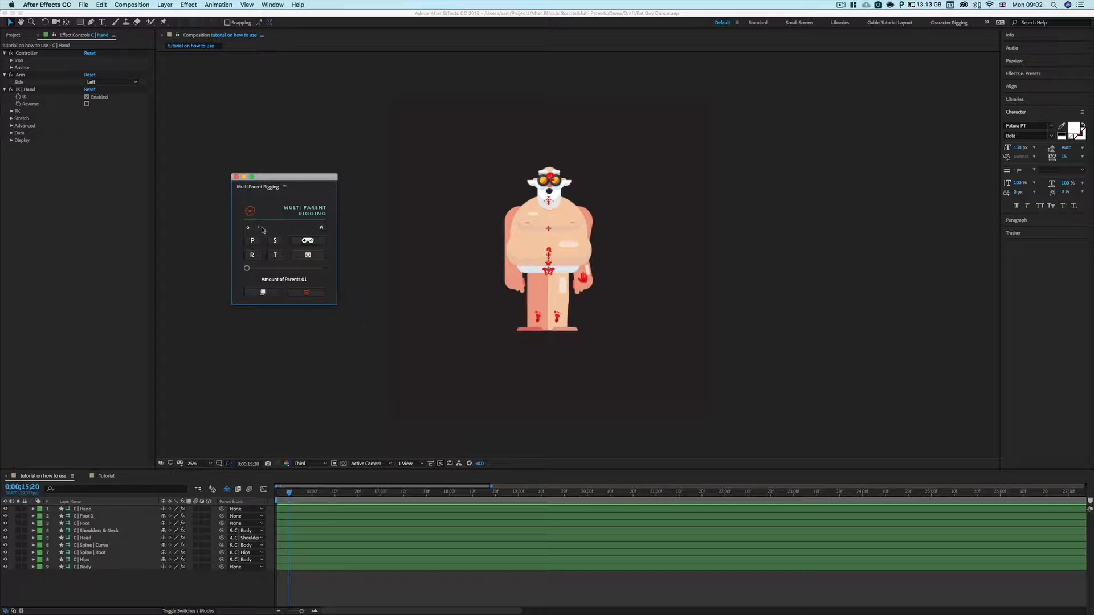
Look over the Multi Parent Rigging controller settings and read through the feature overview in its guide.
{"action": "left_click", "coordinate": [249, 229]}
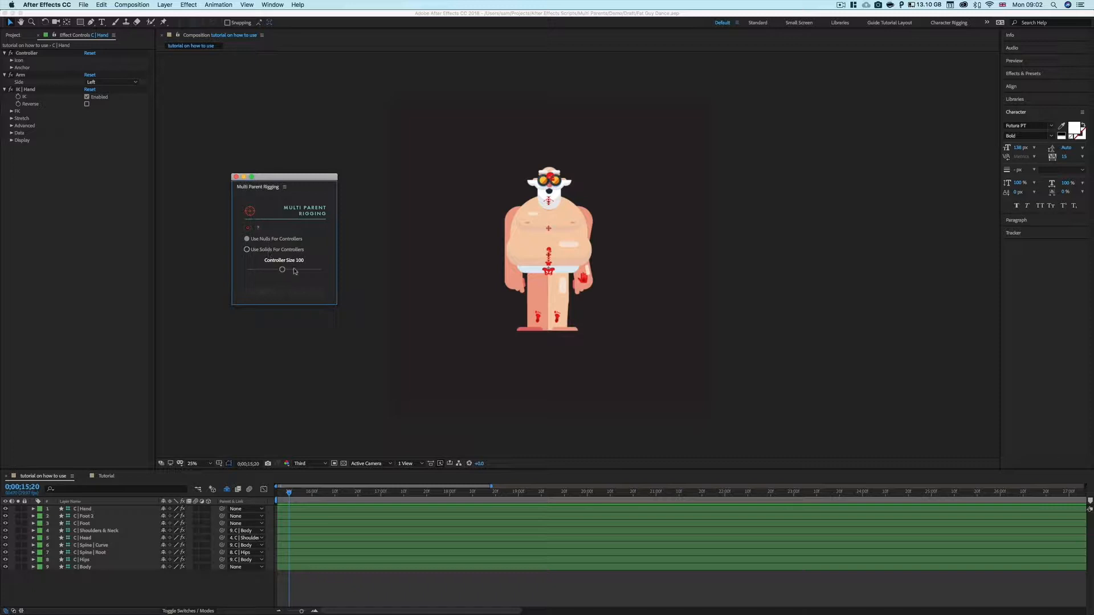
{"action": "left_click", "coordinate": [247, 228]}
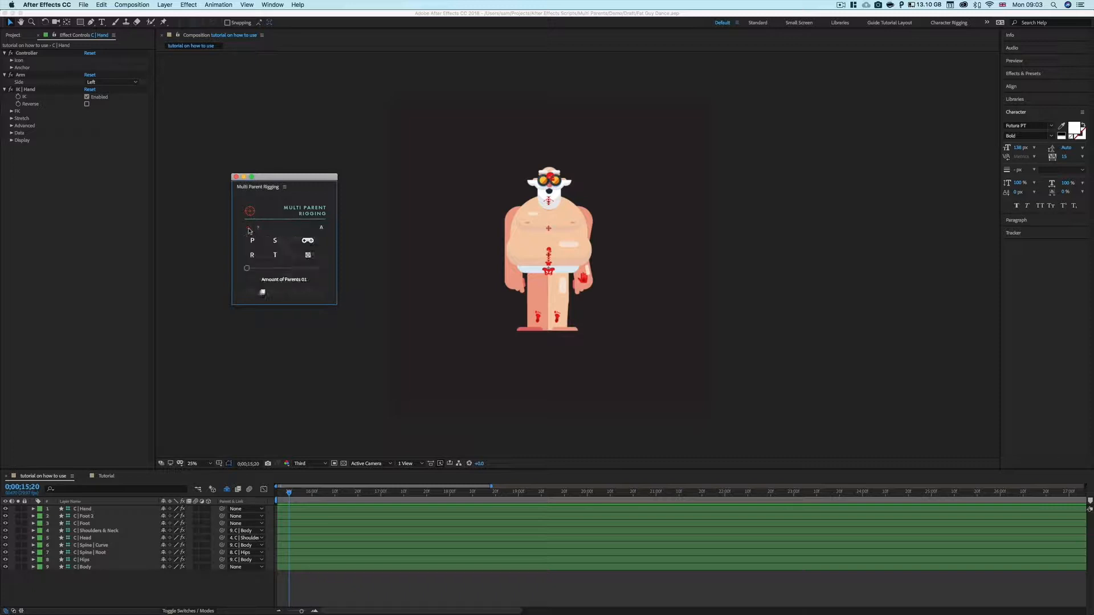
{"action": "left_click", "coordinate": [260, 229]}
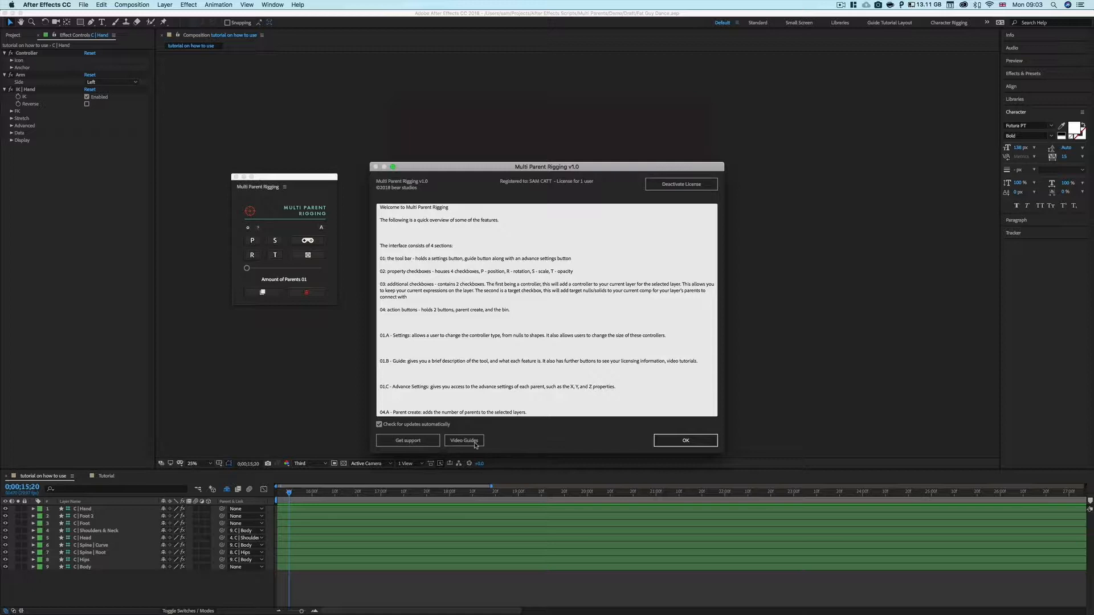
{"action": "scroll", "coordinate": [490, 279], "scroll_direction": "down", "scroll_amount": 3}
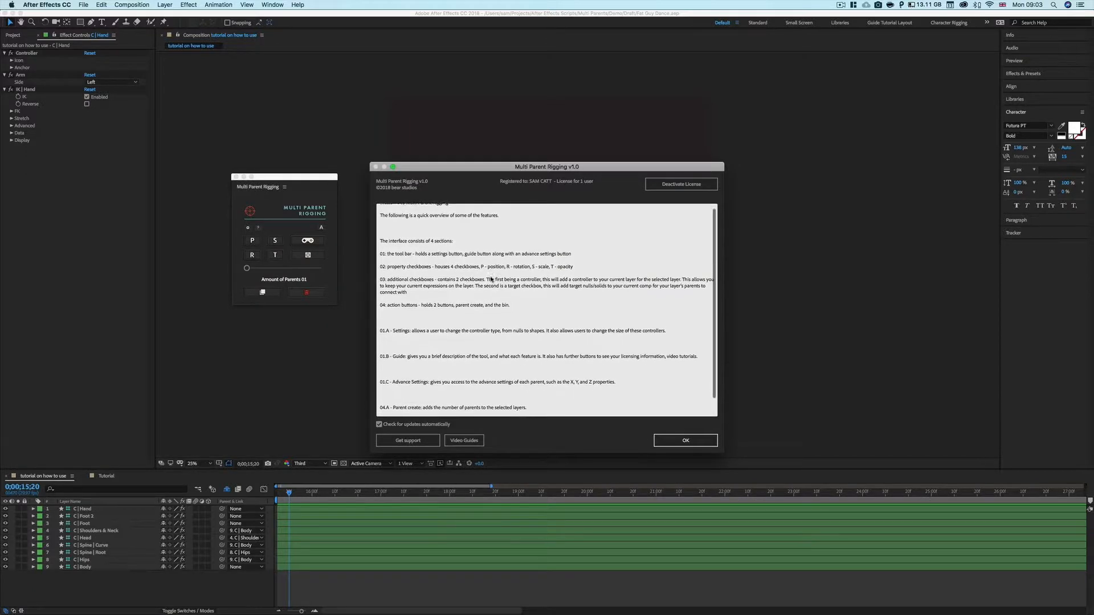
{"action": "scroll", "coordinate": [463, 343], "scroll_direction": "up", "scroll_amount": 3}
{"action": "scroll", "coordinate": [466, 342], "scroll_direction": "down", "scroll_amount": 3}
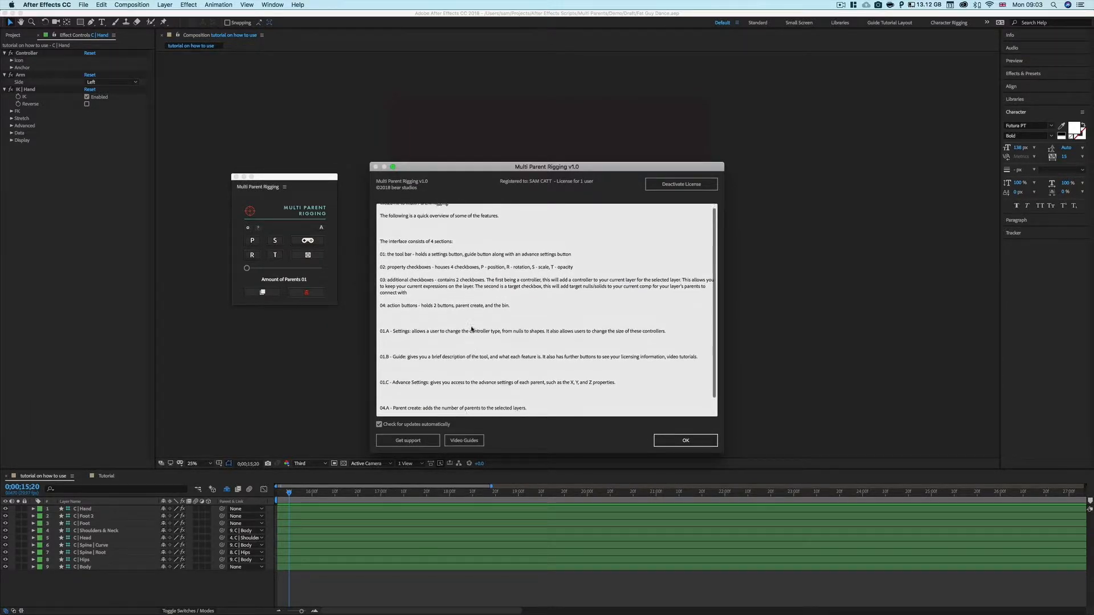
{"action": "scroll", "coordinate": [472, 329], "scroll_direction": "up", "scroll_amount": 3}
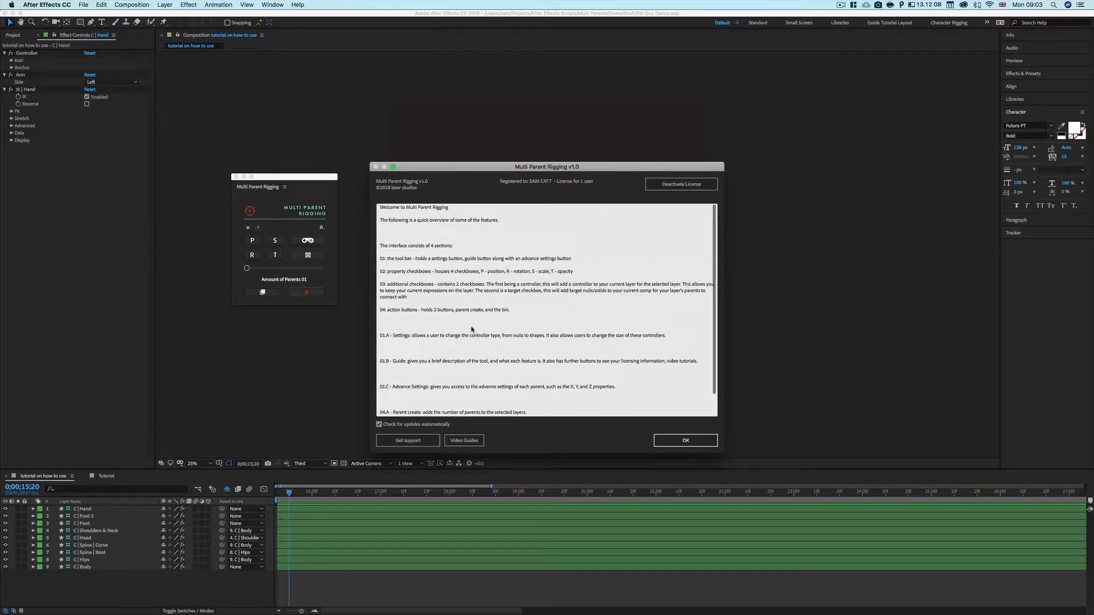
{"action": "left_click", "coordinate": [675, 442]}
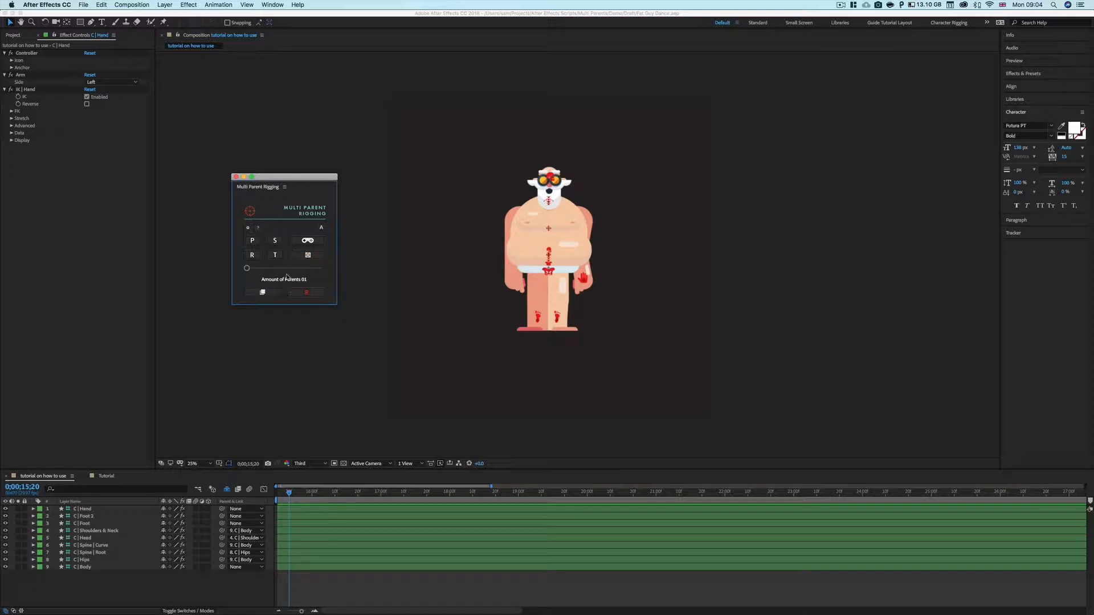
Try moving the C | Hand controller up and outward from the body, and undo the move.
{"action": "mouse_move", "coordinate": [246, 270]}
{"action": "left_mouse_down"}
{"action": "mouse_move", "coordinate": [333, 271]}
{"action": "mouse_move", "coordinate": [229, 274]}
{"action": "mouse_move", "coordinate": [334, 271]}
{"action": "mouse_move", "coordinate": [242, 271]}
{"action": "left_mouse_up"}
{"action": "left_click", "coordinate": [255, 243]}
{"action": "left_click", "coordinate": [583, 279]}
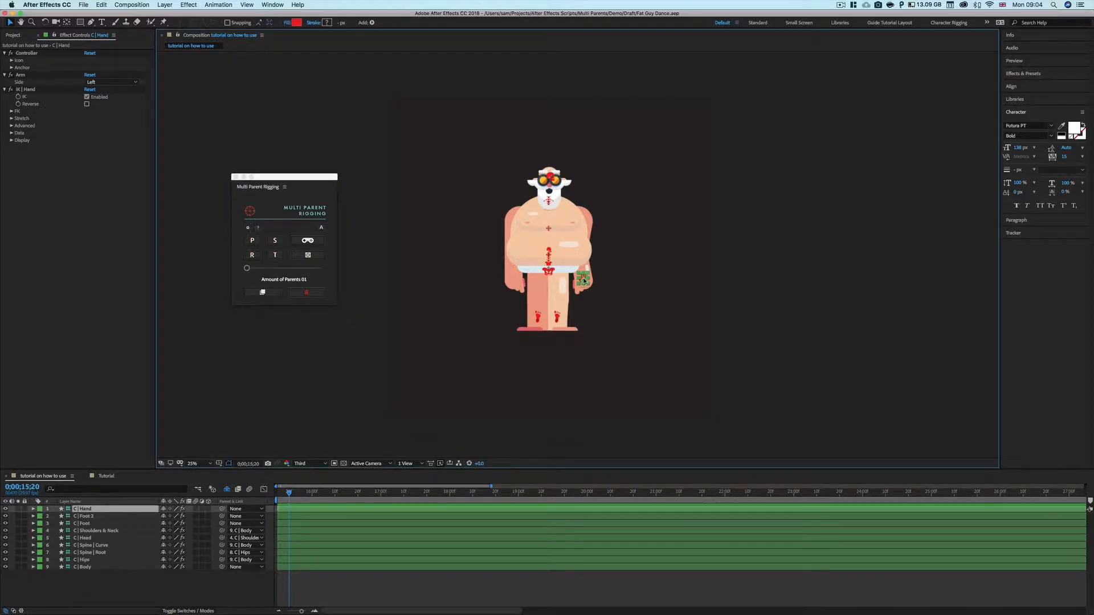
{"action": "left_click_drag", "start_coordinate": [583, 280], "coordinate": [616, 243]}
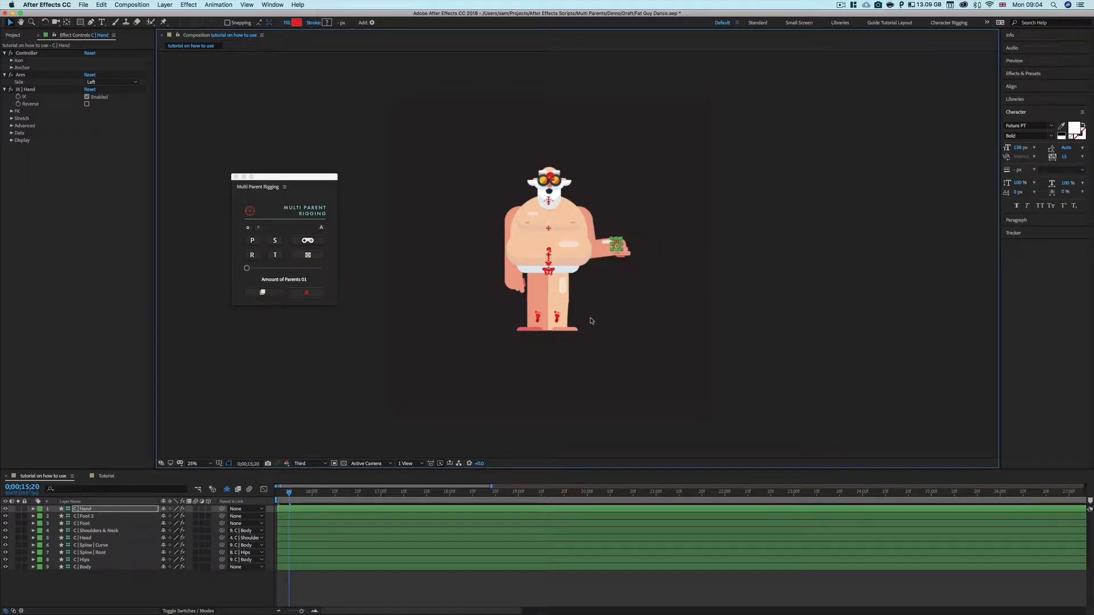
{"action": "key", "text": "super+z"}
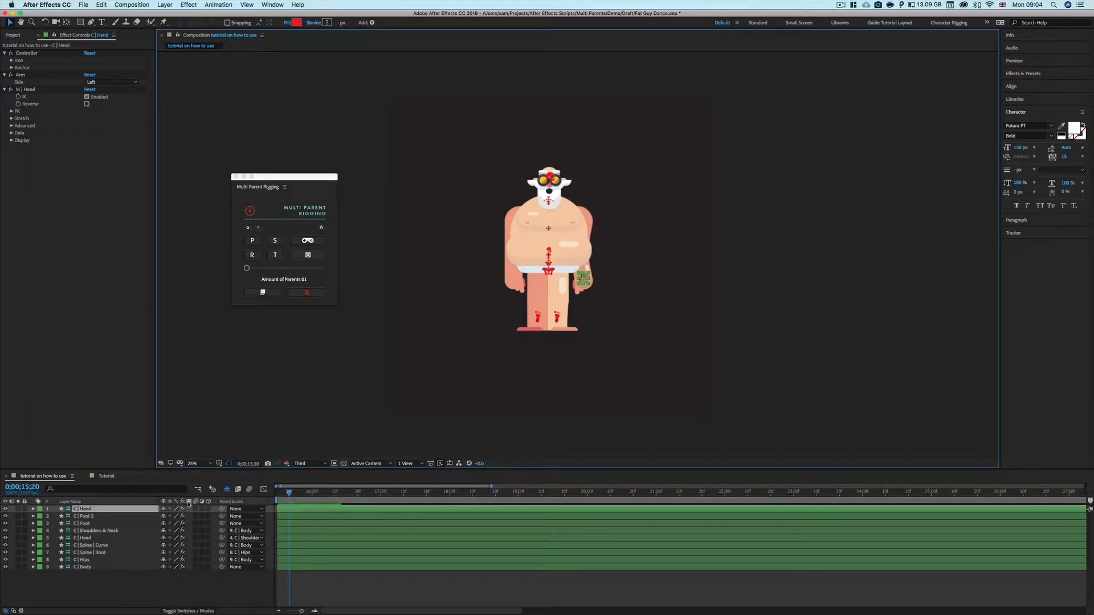
Create one parent with only the position property for the C | Hand layer.
{"action": "left_click", "coordinate": [85, 513]}
{"action": "left_click", "coordinate": [85, 509]}
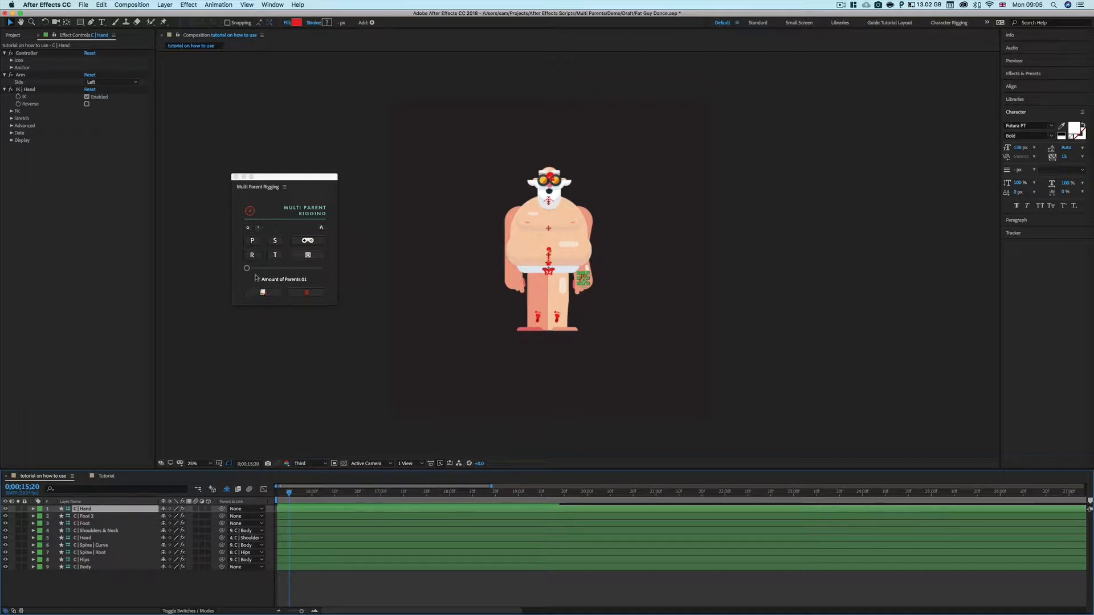
{"action": "left_click", "coordinate": [254, 243]}
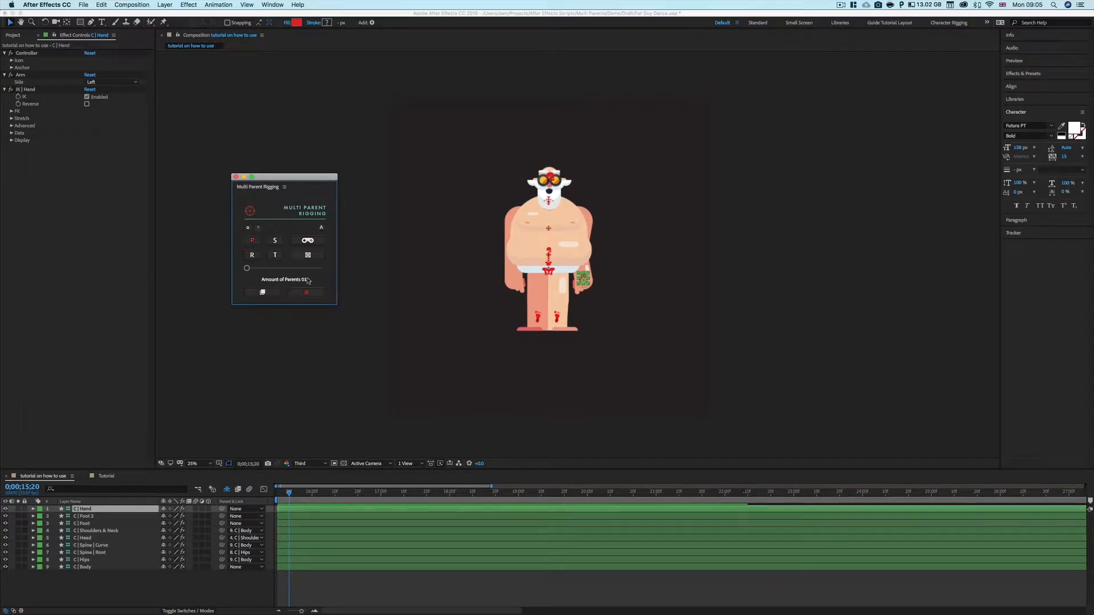
{"action": "left_click", "coordinate": [262, 293]}
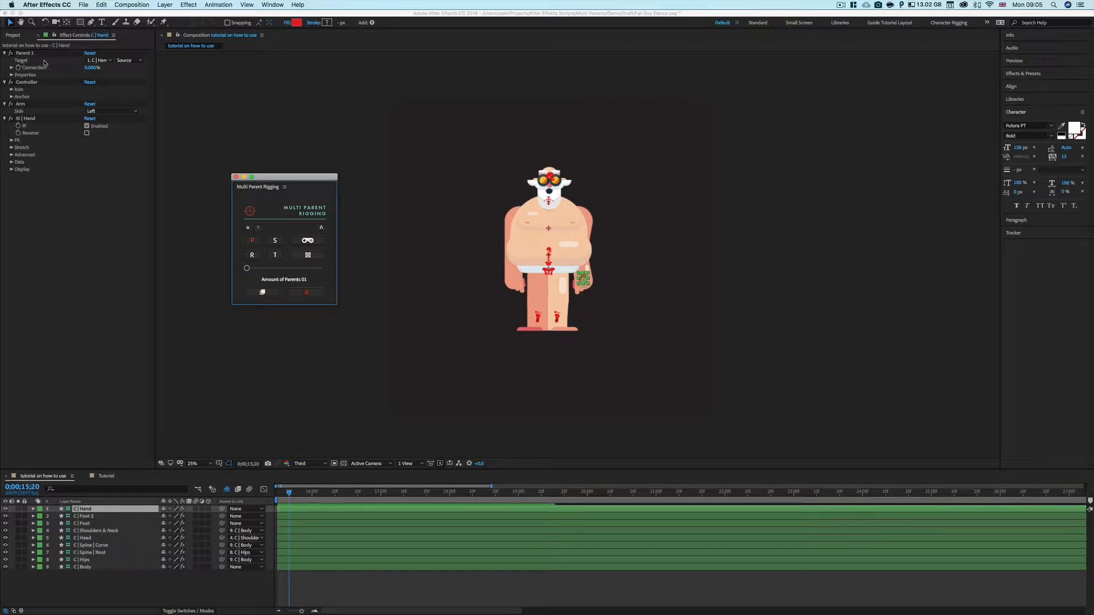
Examine Parent 1's target layer list, connection range and available properties.
{"action": "left_click", "coordinate": [102, 60]}
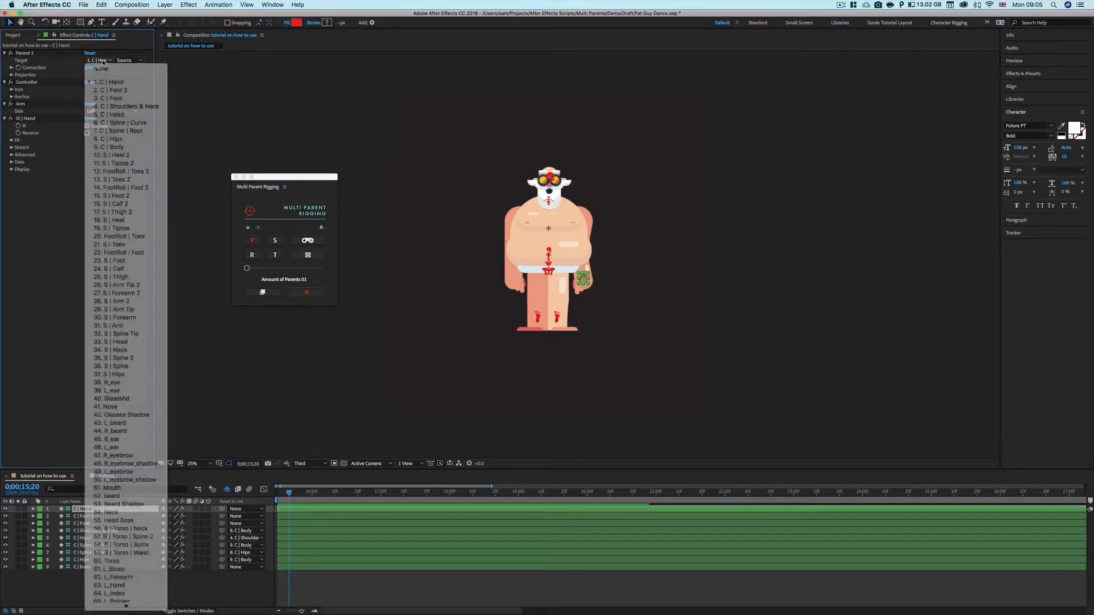
{"action": "left_click", "coordinate": [103, 61]}
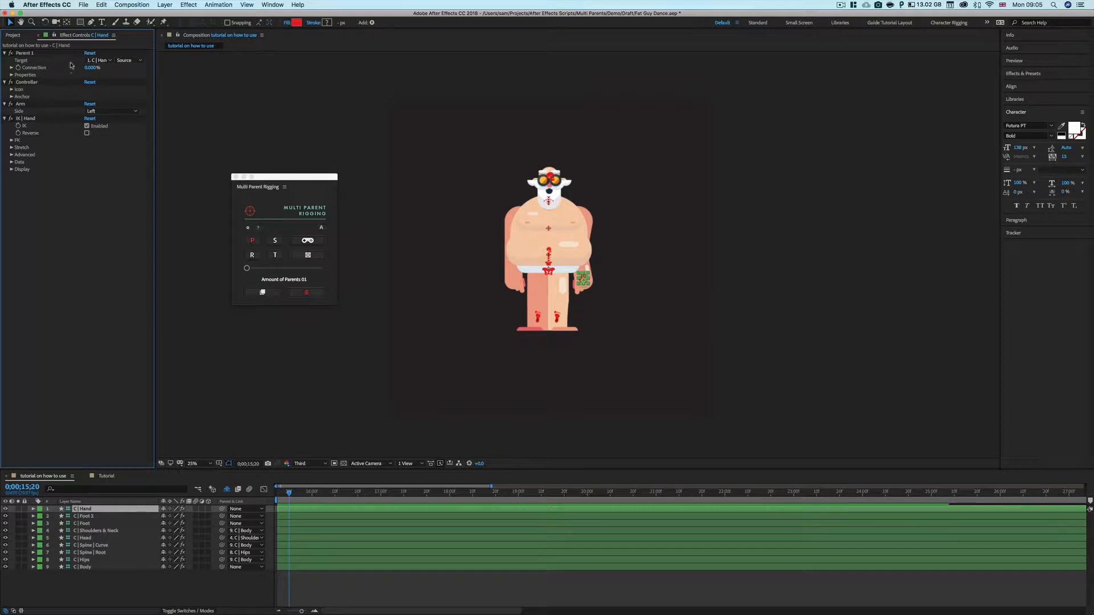
{"action": "left_click", "coordinate": [100, 61]}
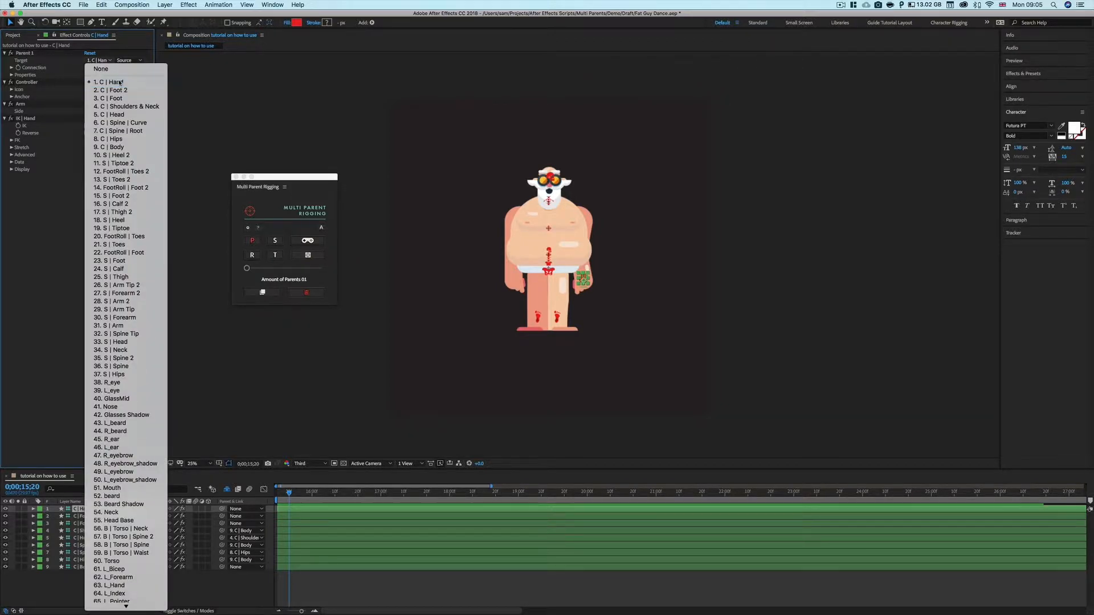
{"action": "left_click", "coordinate": [120, 82]}
{"action": "left_click", "coordinate": [12, 68]}
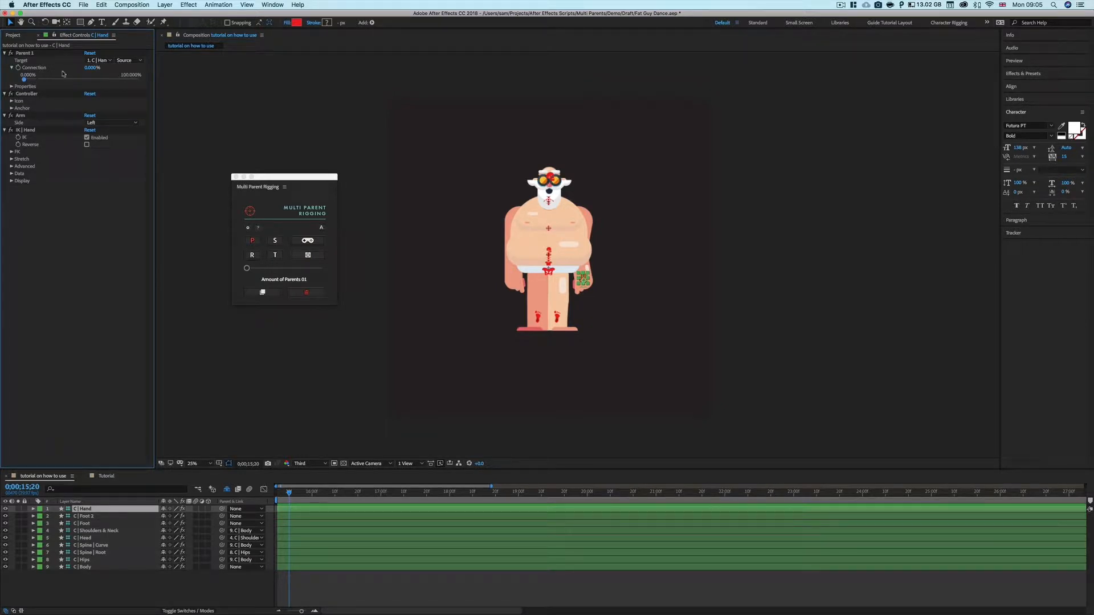
{"action": "left_click", "coordinate": [100, 60]}
{"action": "left_click", "coordinate": [85, 67]}
{"action": "left_click", "coordinate": [12, 86]}
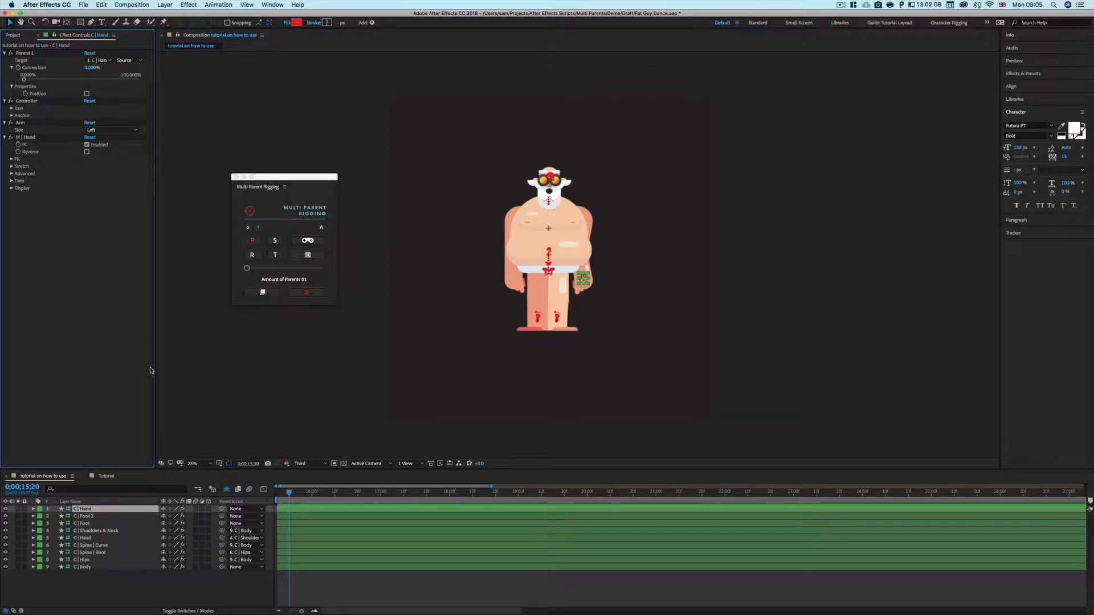
Replace the hand layer's parent with one covering position, scale and rotation, and expand its properties.
{"action": "left_click", "coordinate": [279, 245]}
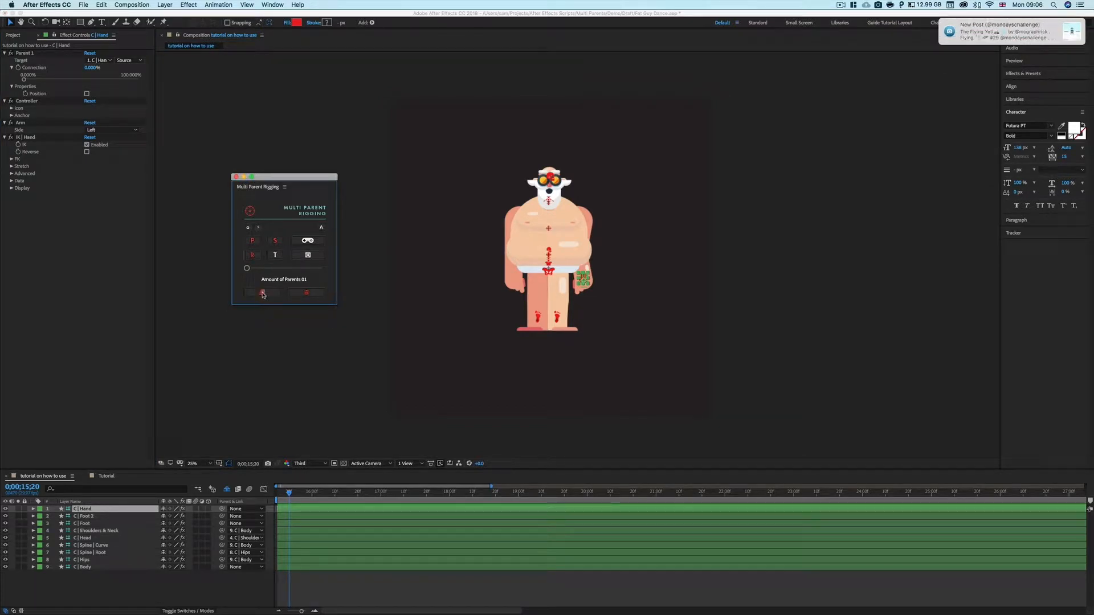
{"action": "left_click", "coordinate": [262, 293]}
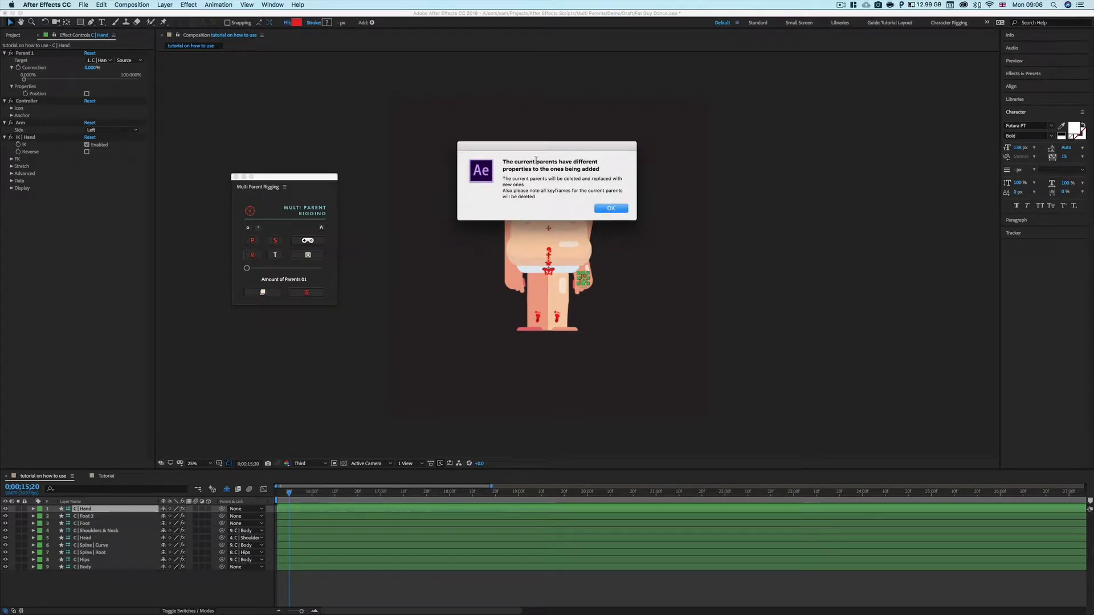
{"action": "left_click_drag", "start_coordinate": [548, 143], "coordinate": [452, 124]}
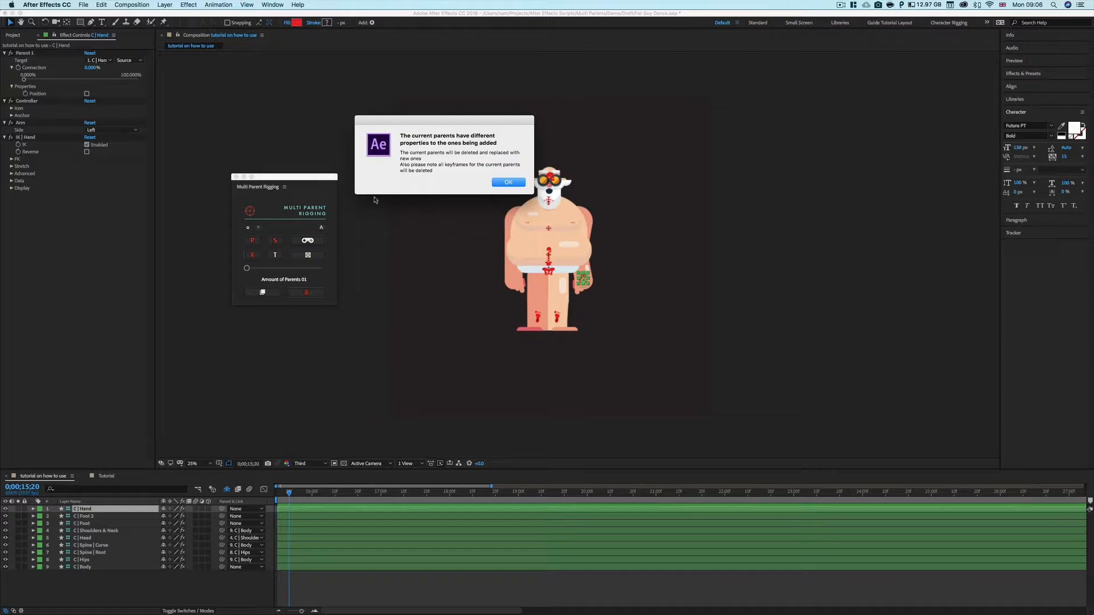
{"action": "left_click", "coordinate": [508, 183]}
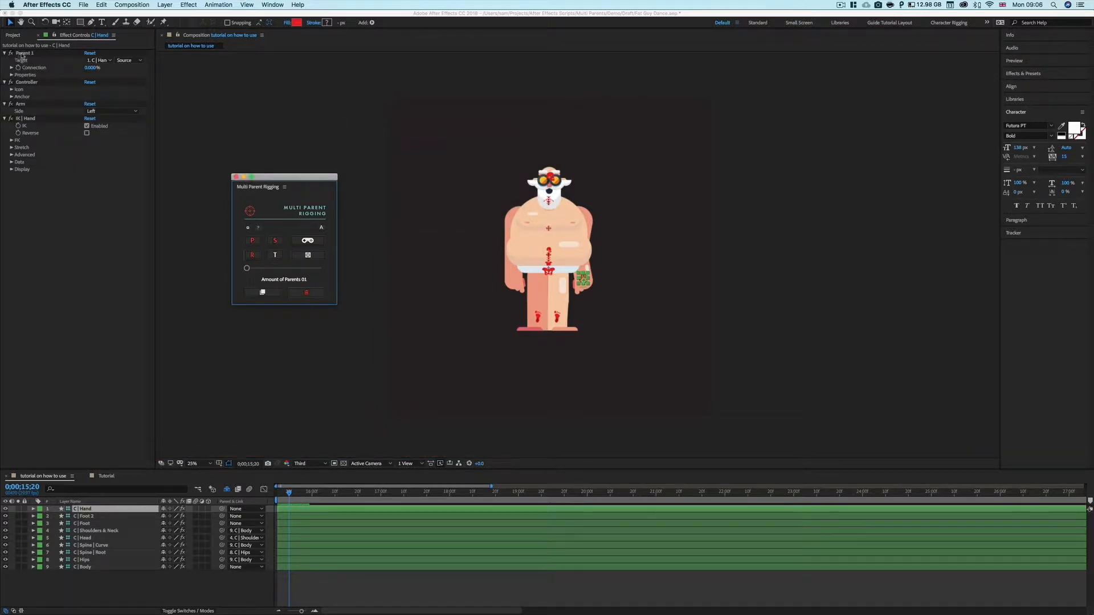
{"action": "left_click", "coordinate": [12, 75]}
{"action": "left_click", "coordinate": [11, 75]}
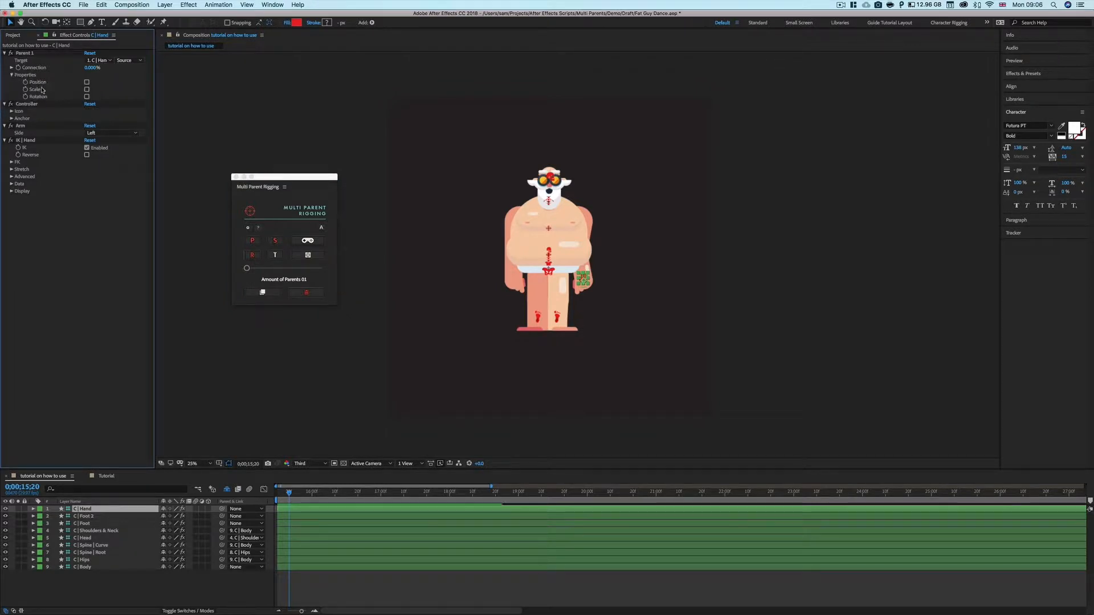
Add opacity to the parent properties, replace the hand layer's existing parent, and expand the new parent's properties.
{"action": "left_click", "coordinate": [276, 257]}
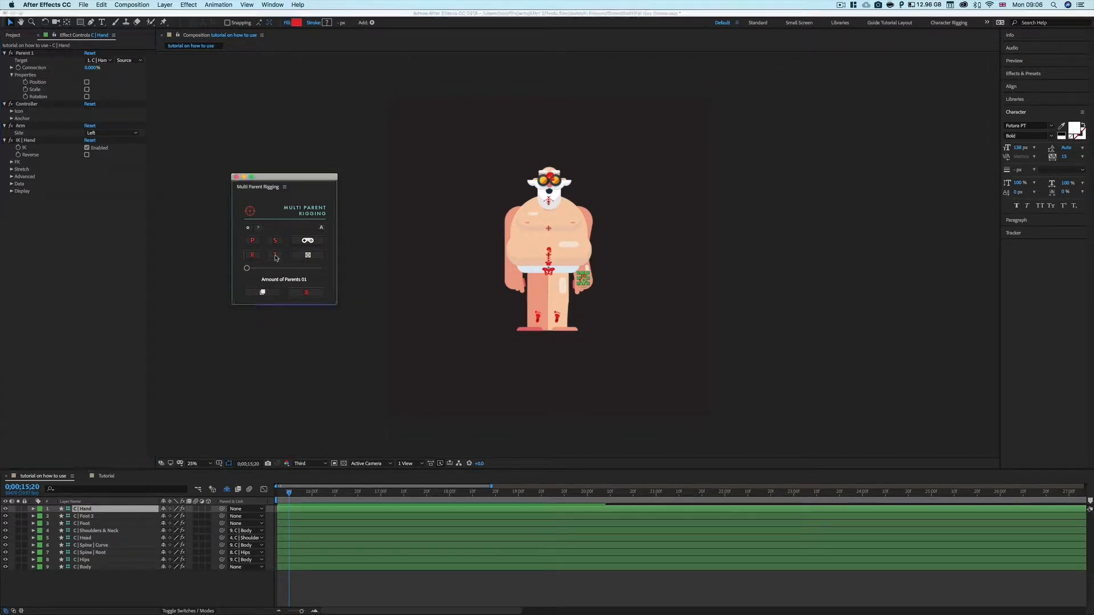
{"action": "left_click", "coordinate": [262, 292]}
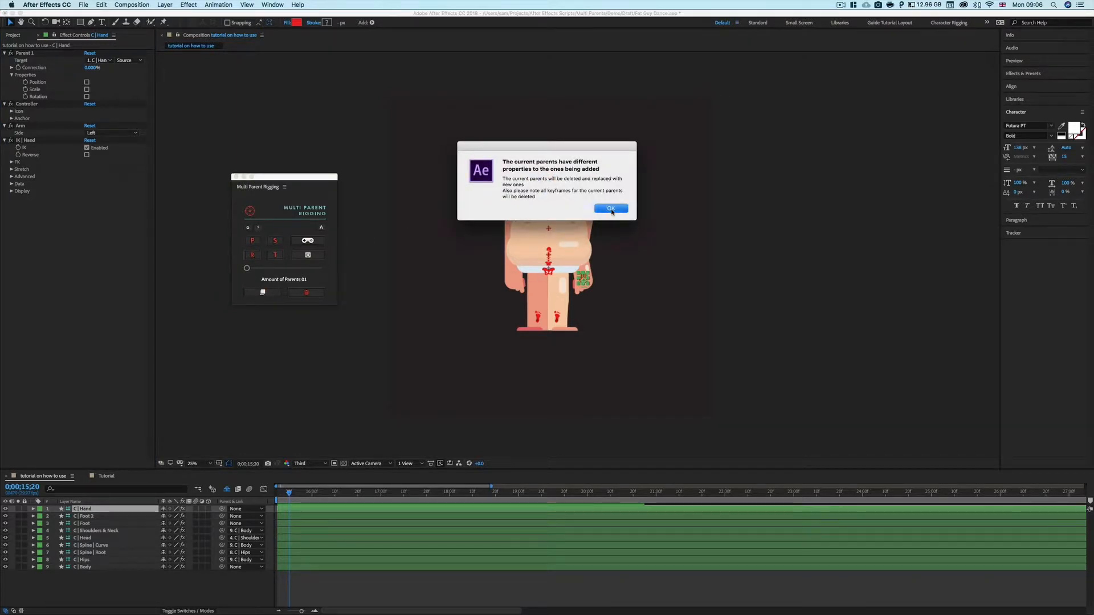
{"action": "left_click", "coordinate": [611, 208]}
{"action": "left_click", "coordinate": [12, 75]}
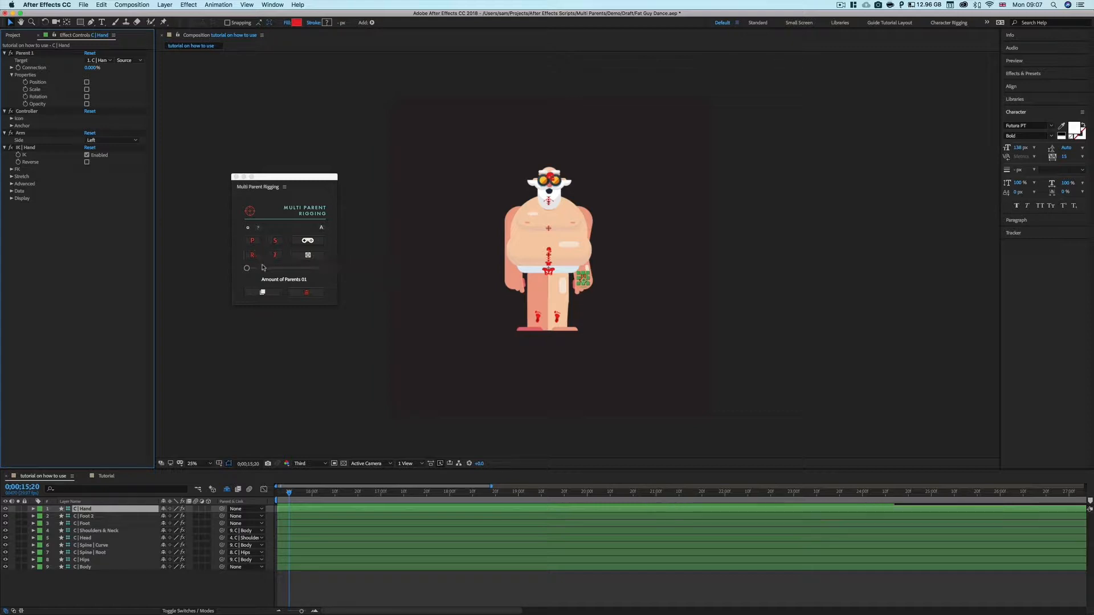
Create three parents with position, scale, rotation and opacity for the hand layer, and expand Parent 1's properties.
{"action": "left_click", "coordinate": [245, 268]}
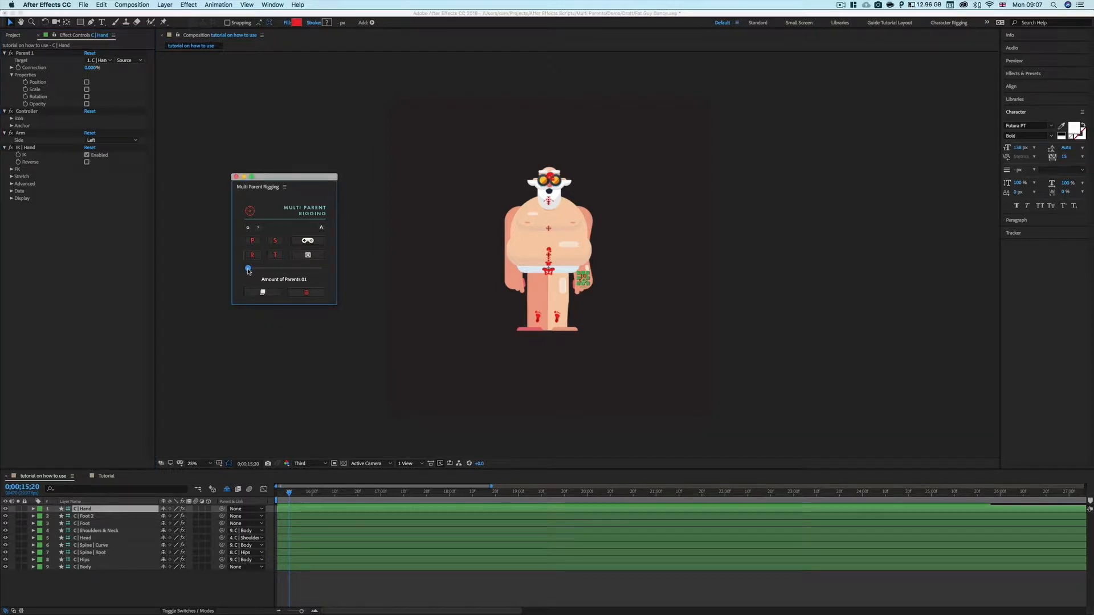
{"action": "left_click_drag", "start_coordinate": [243, 271], "coordinate": [274, 270]}
{"action": "left_click_drag", "start_coordinate": [273, 269], "coordinate": [266, 270]}
{"action": "left_click", "coordinate": [263, 293]}
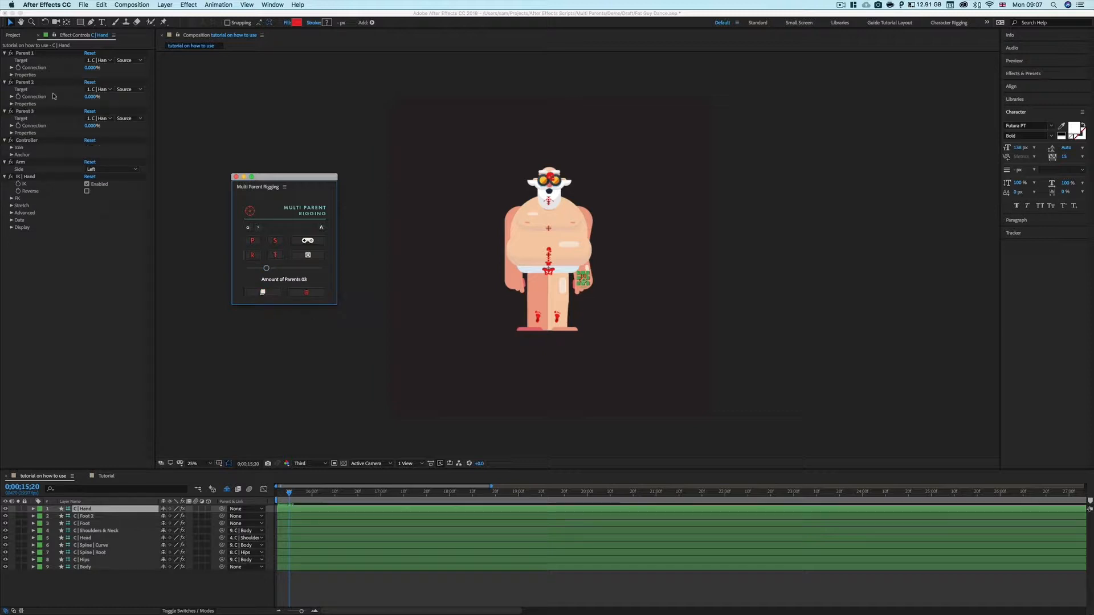
{"action": "left_click", "coordinate": [12, 74]}
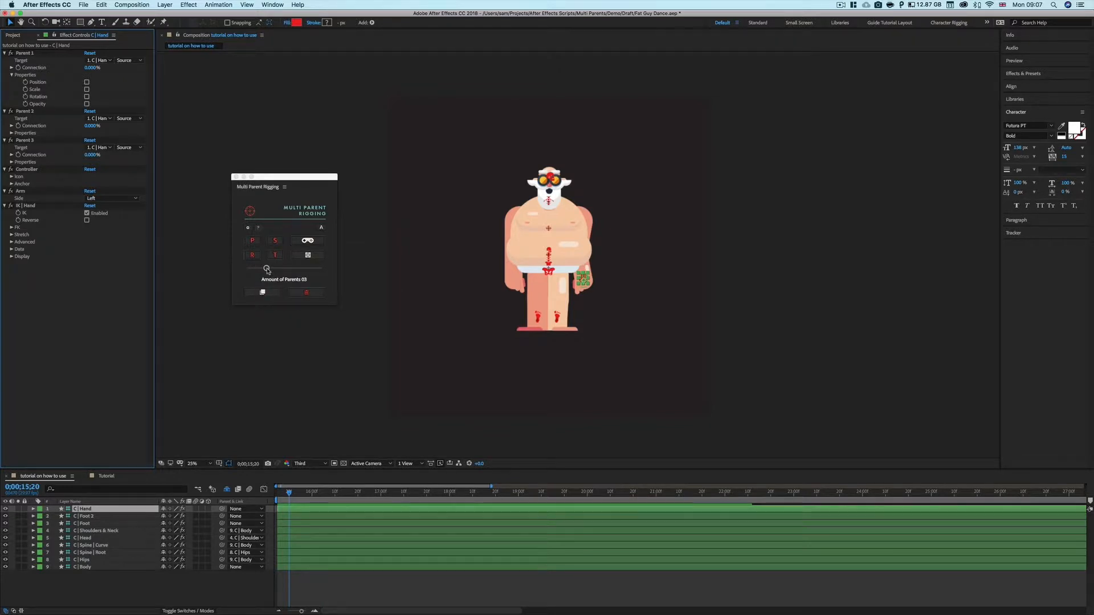
Increase the hand layer to nine parents, and reduce it to two.
{"action": "mouse_move", "coordinate": [266, 268]}
{"action": "left_mouse_down"}
{"action": "mouse_move", "coordinate": [314, 268]}
{"action": "mouse_move", "coordinate": [251, 268]}
{"action": "left_mouse_up"}
{"action": "left_click", "coordinate": [263, 293]}
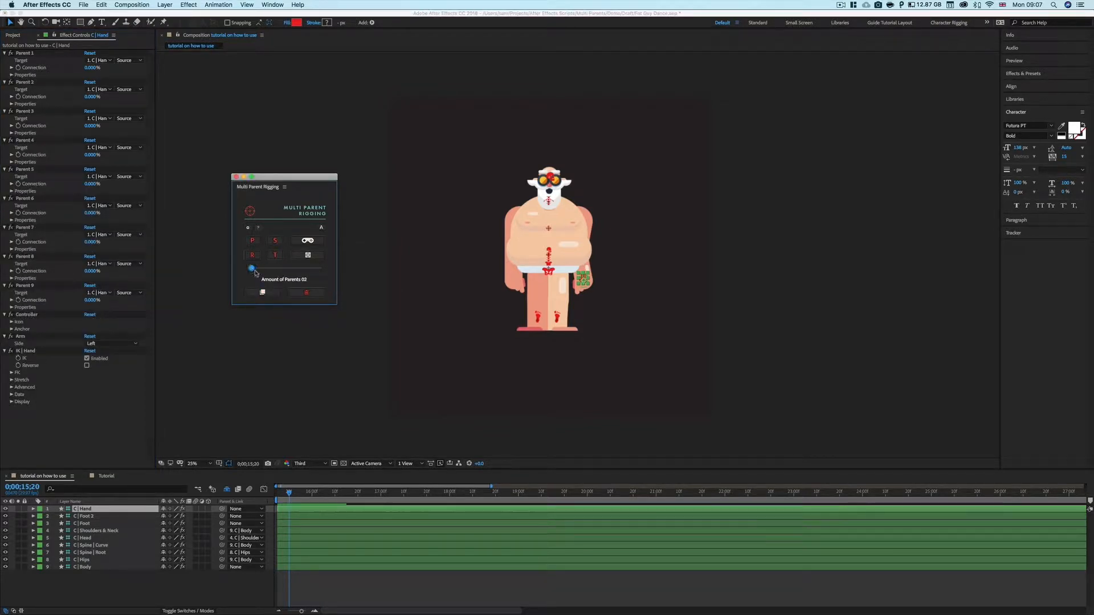
{"action": "left_click", "coordinate": [261, 291]}
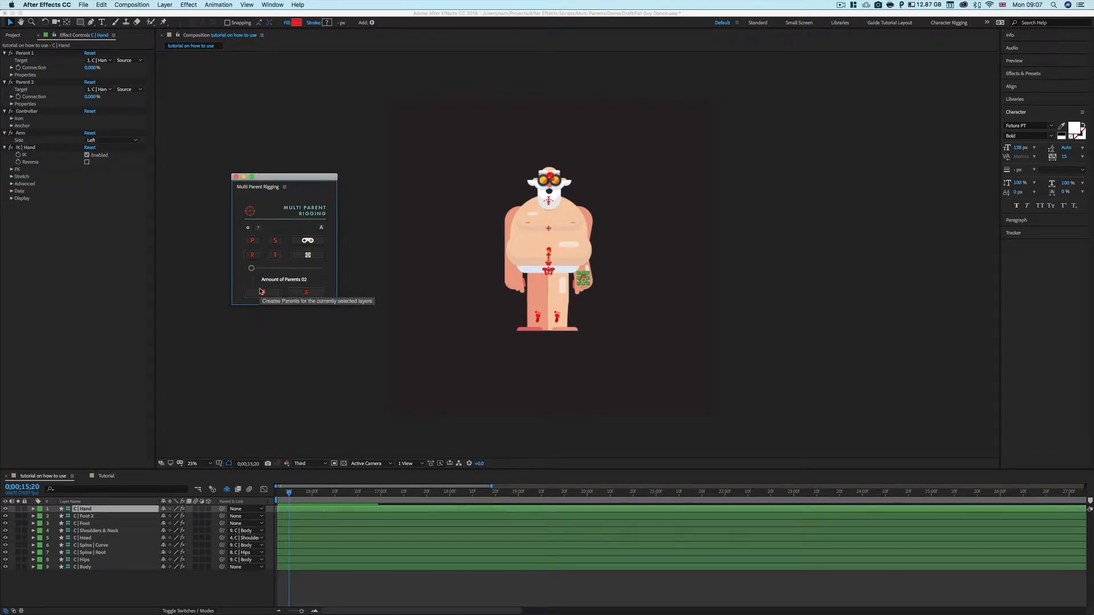
Replace the hand layer's parents with five that cover only position and opacity, and expand Parent 5's properties.
{"action": "left_click", "coordinate": [253, 256]}
{"action": "left_click", "coordinate": [275, 241]}
{"action": "left_click_drag", "start_coordinate": [251, 267], "coordinate": [284, 267]}
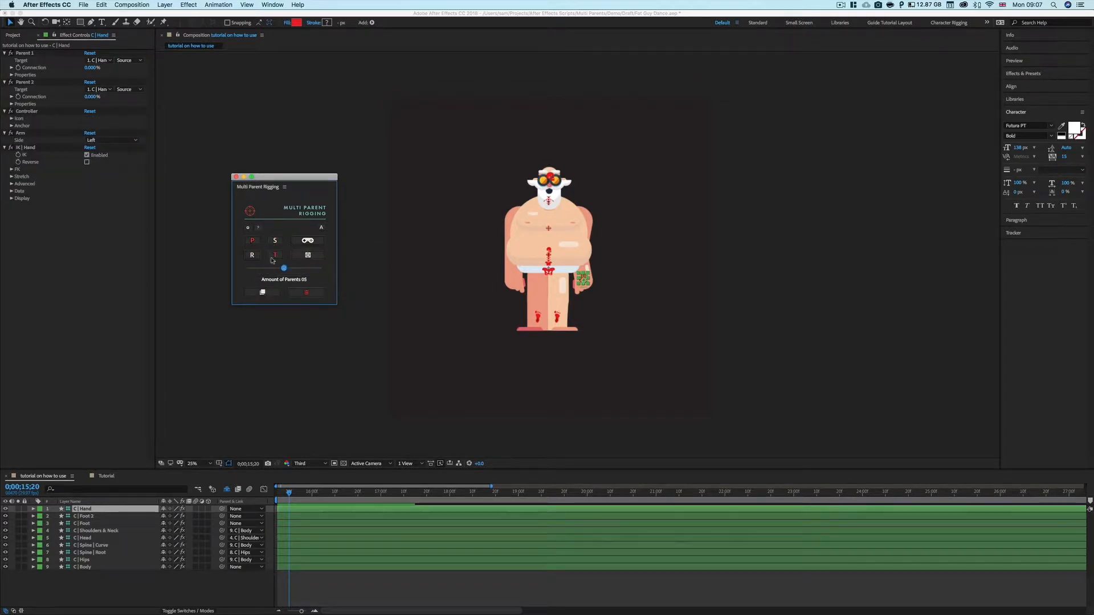
{"action": "left_click", "coordinate": [264, 294]}
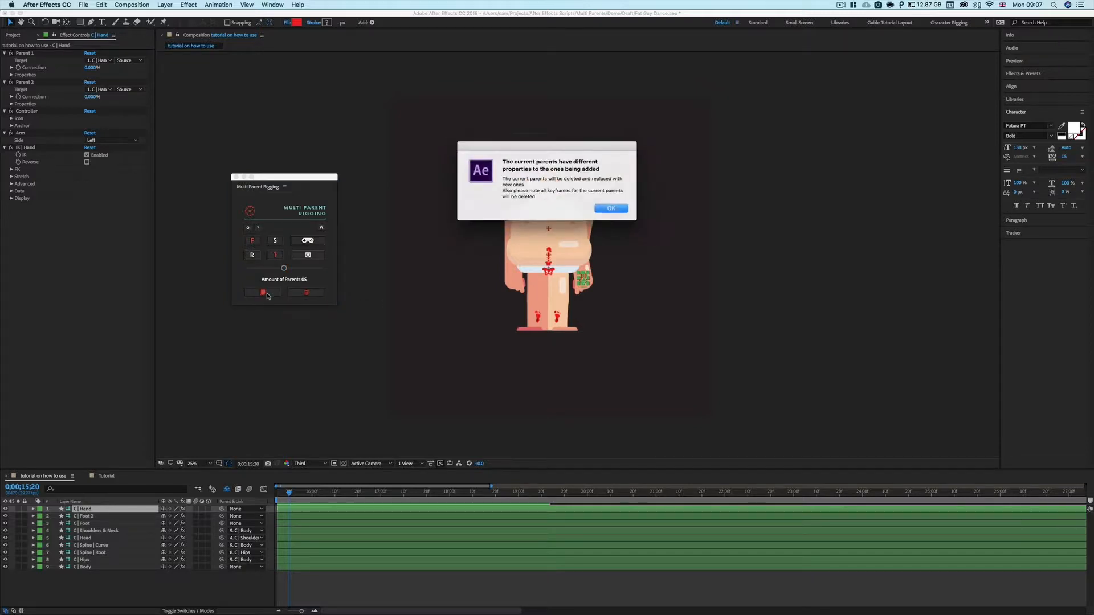
{"action": "left_click", "coordinate": [610, 210]}
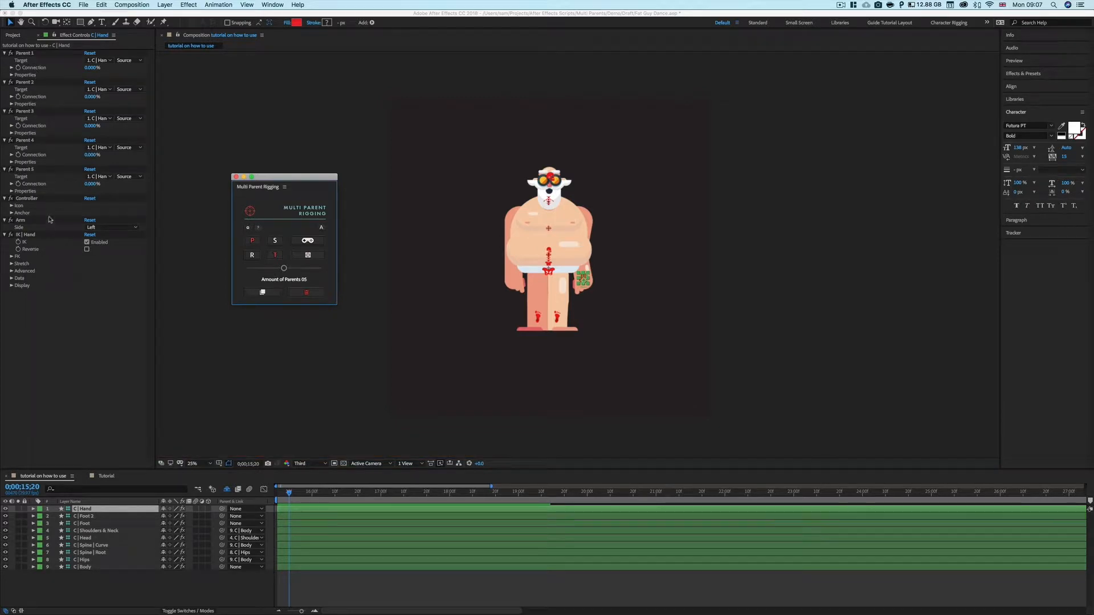
{"action": "left_click", "coordinate": [13, 192]}
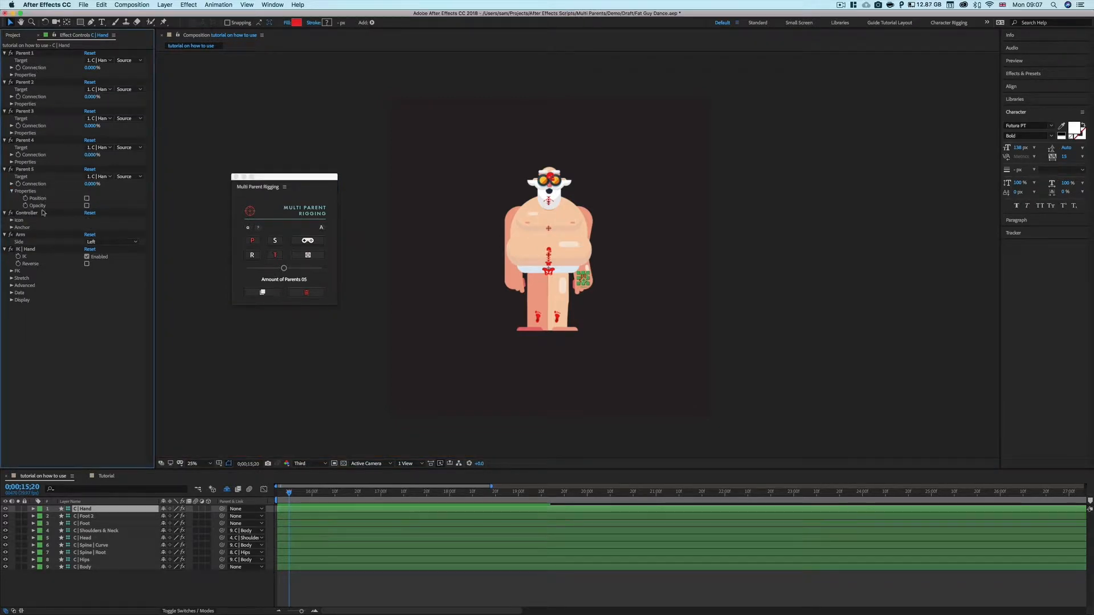
Expand the properties of Parents 4, 3, 2 and 1 to examine what each one contains.
{"action": "left_click", "coordinate": [12, 162]}
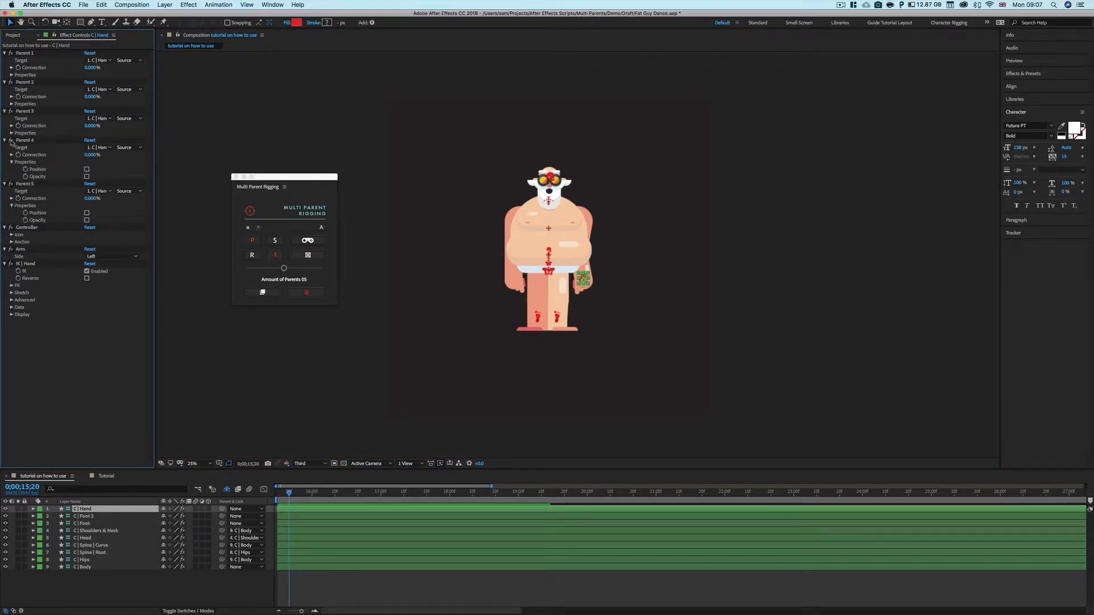
{"action": "left_click", "coordinate": [12, 132]}
{"action": "left_click", "coordinate": [12, 104]}
{"action": "left_click", "coordinate": [12, 75]}
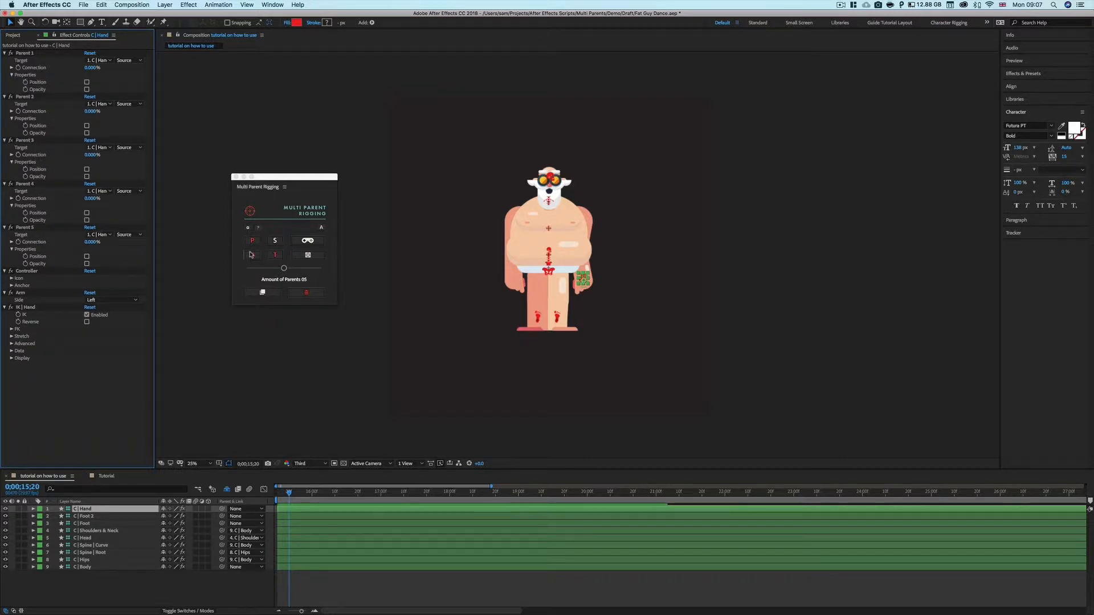
Replace the hand layer's parents with two that cover position, scale, rotation and opacity, and expand their properties.
{"action": "left_click", "coordinate": [275, 243]}
{"action": "left_click_drag", "start_coordinate": [284, 268], "coordinate": [256, 268]}
{"action": "left_click", "coordinate": [260, 293]}
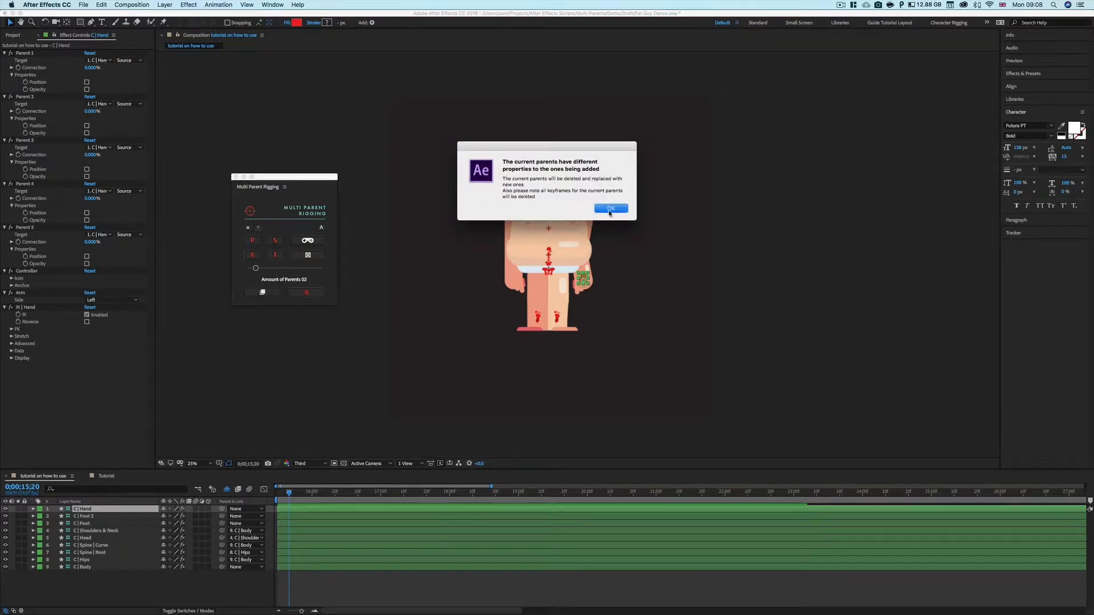
{"action": "left_click", "coordinate": [610, 208]}
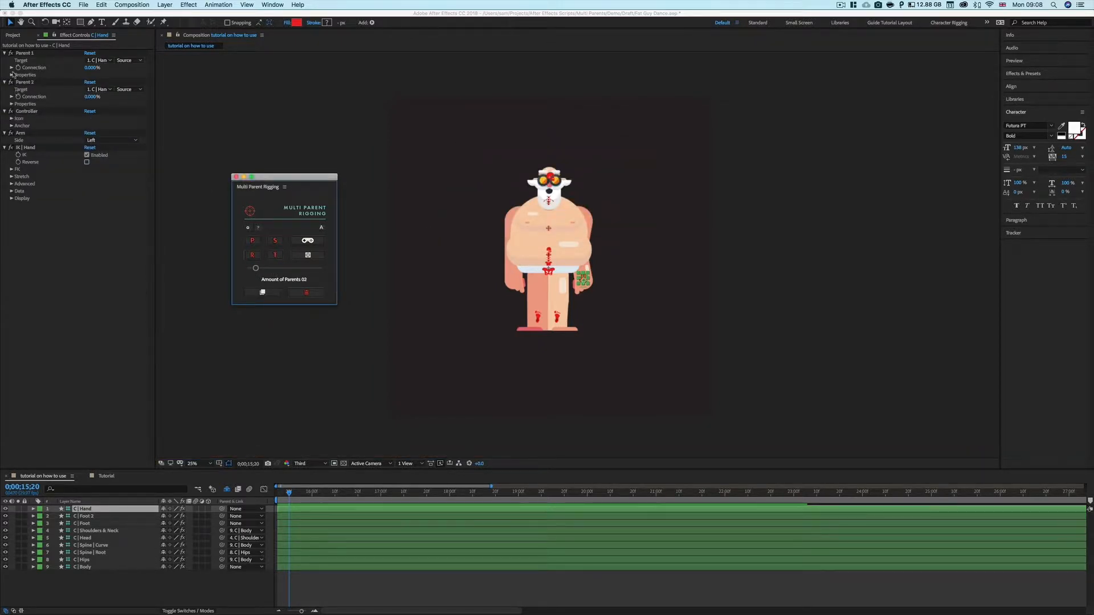
{"action": "left_click", "coordinate": [11, 132]}
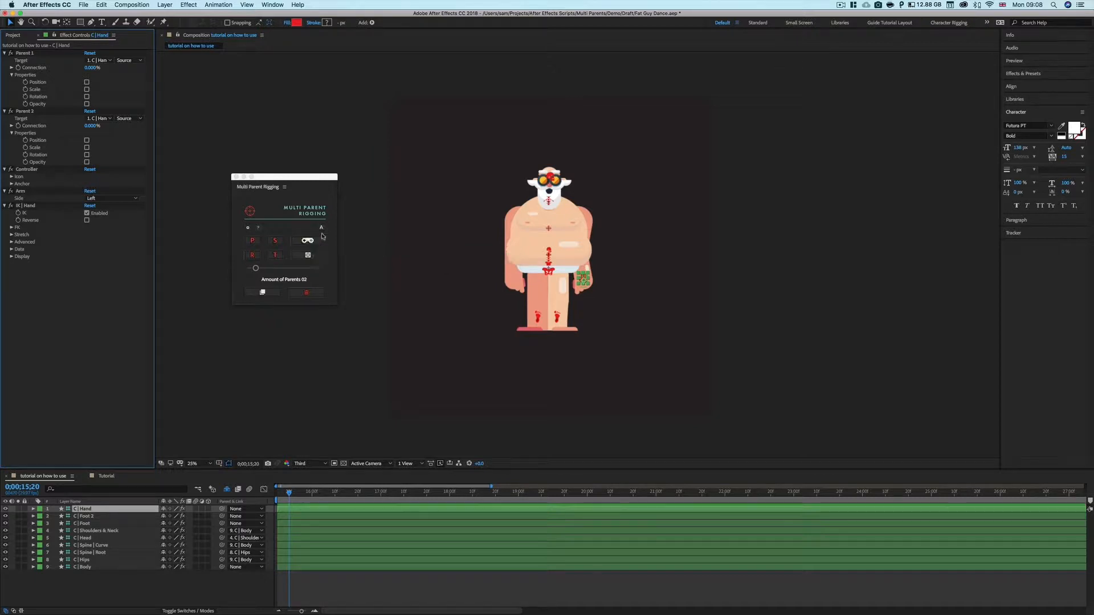
Reveal the hand layer's position expression, and delete all parents linked to the layer.
{"action": "left_click", "coordinate": [89, 509]}
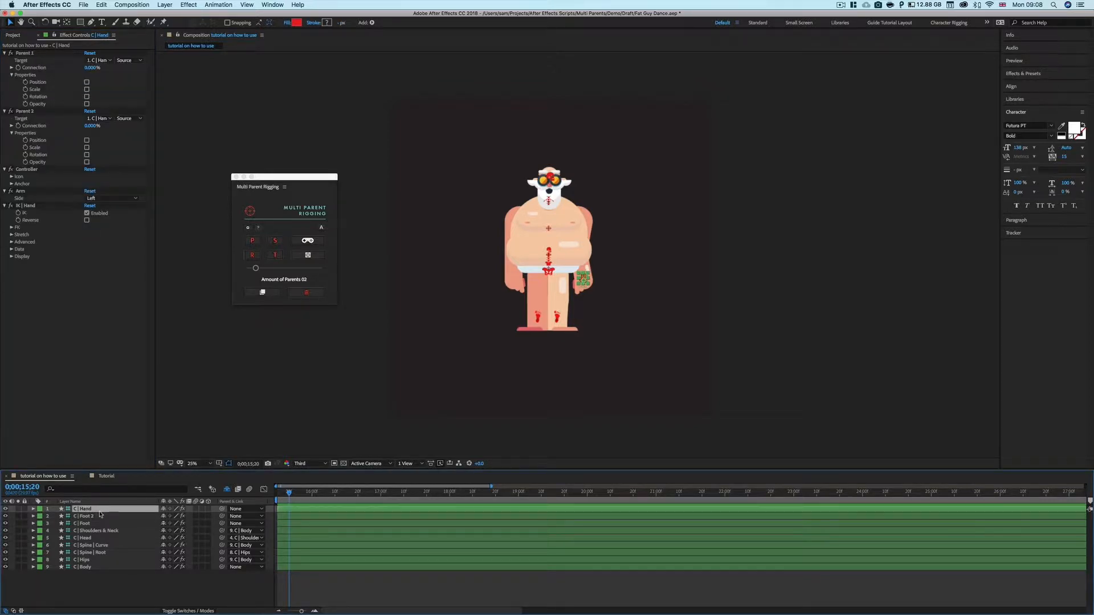
{"action": "key", "text": "p"}
{"action": "left_click", "coordinate": [47, 516]}
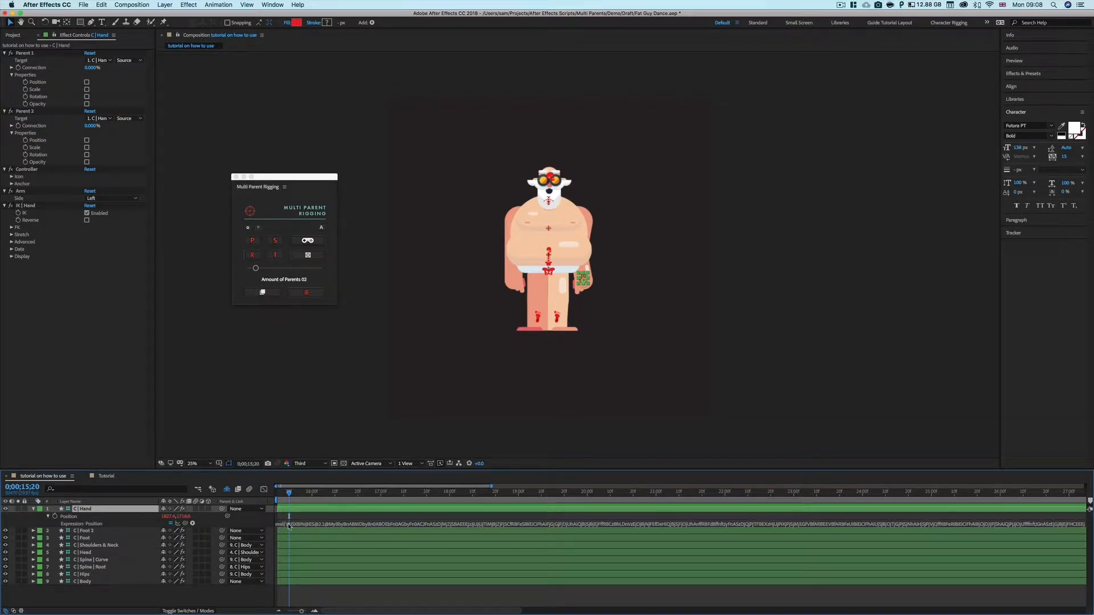
{"action": "left_click", "coordinate": [306, 290]}
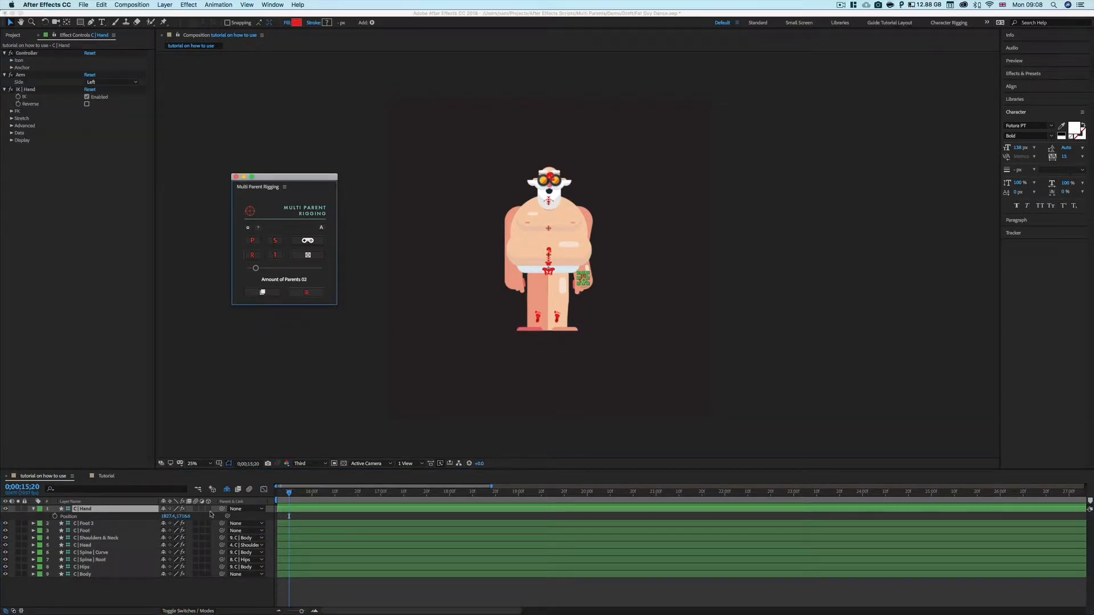
Add the expression wiggle(10,10); to the hand layer's position, check its motion on the timeline, and reselect the layer.
{"action": "left_click", "coordinate": [56, 517], "text": "alt"}
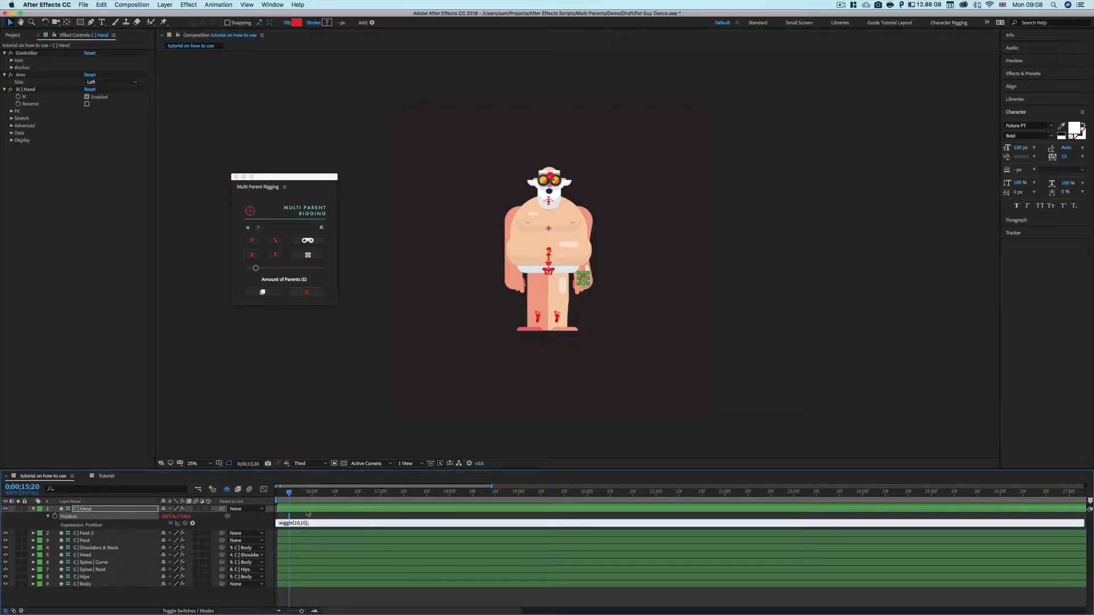
{"action": "left_click", "coordinate": [254, 521]}
{"action": "mouse_move", "coordinate": [286, 497]}
{"action": "left_mouse_down"}
{"action": "mouse_move", "coordinate": [338, 499]}
{"action": "mouse_move", "coordinate": [287, 499]}
{"action": "left_mouse_up"}
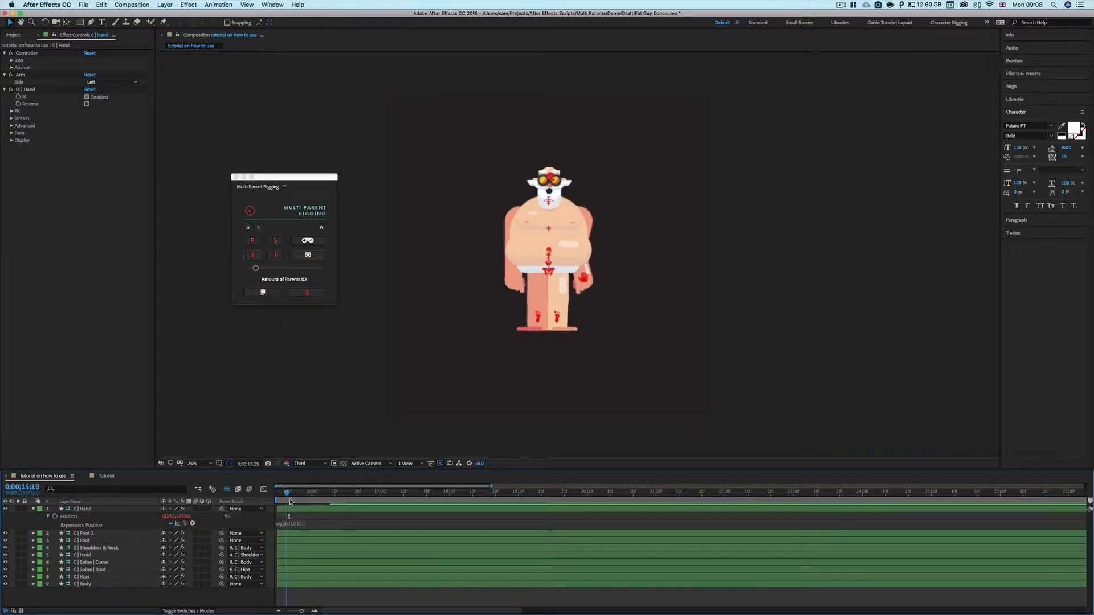
{"action": "left_click", "coordinate": [364, 505]}
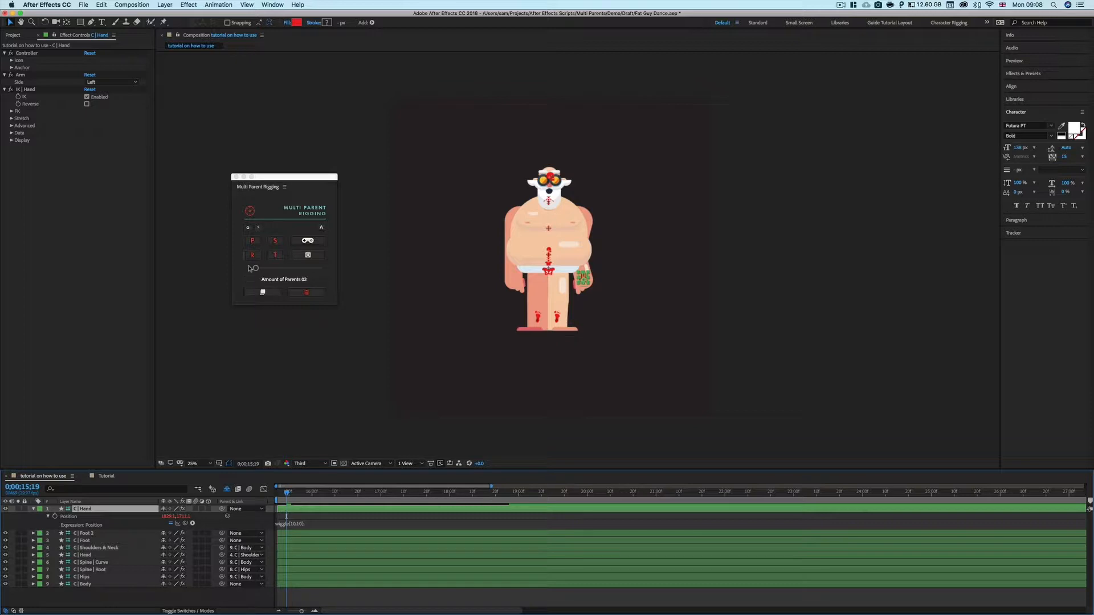
Enable the separate controller option, create two parents for the hand layer, and select the new controller layer.
{"action": "left_click", "coordinate": [302, 246]}
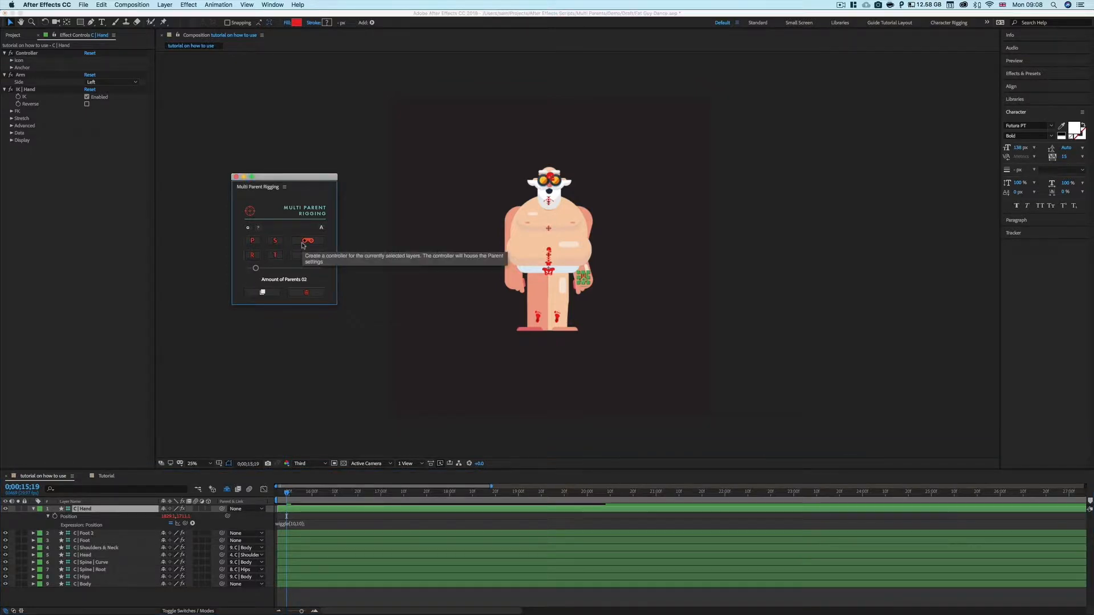
{"action": "left_click", "coordinate": [302, 246]}
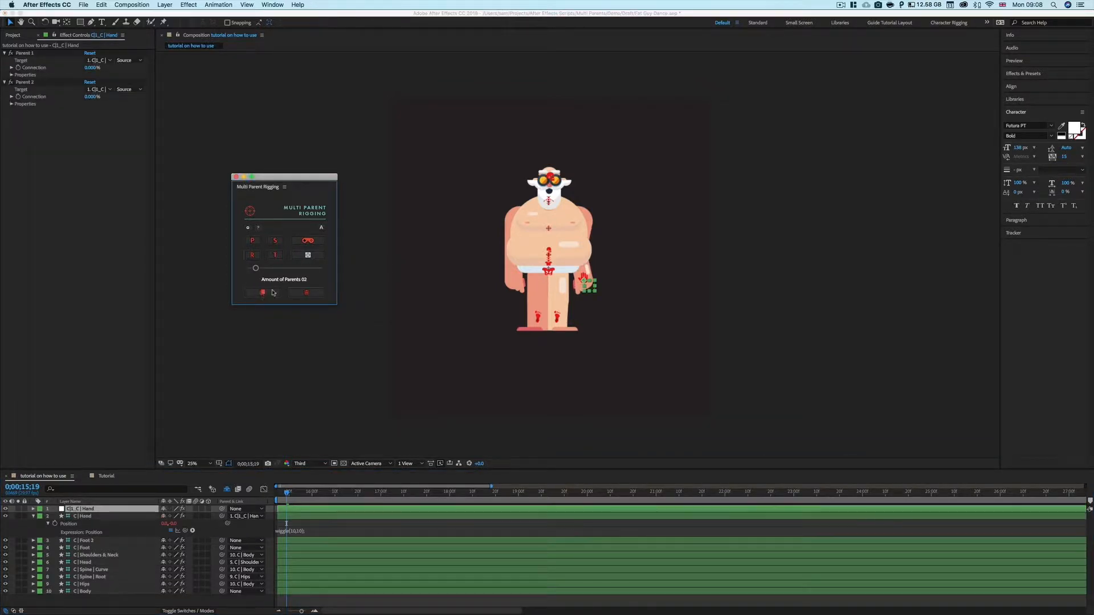
{"action": "left_click", "coordinate": [92, 511]}
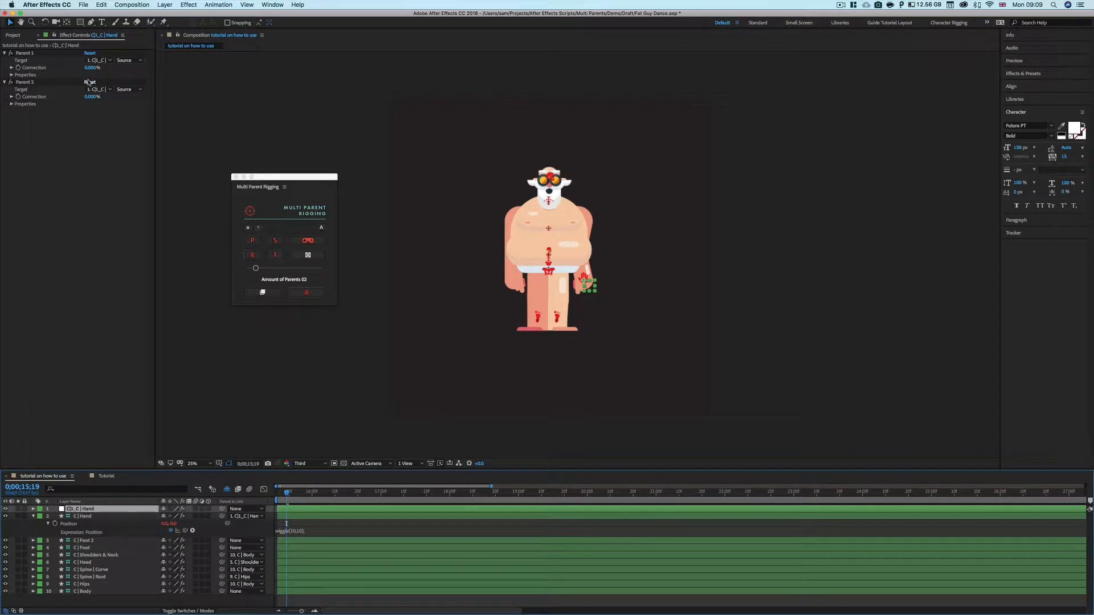
Examine the controller's Parent 1 and Parent 2 effects with the connection range, and check the hand's wiggle at an earlier frame.
{"action": "left_click", "coordinate": [28, 54]}
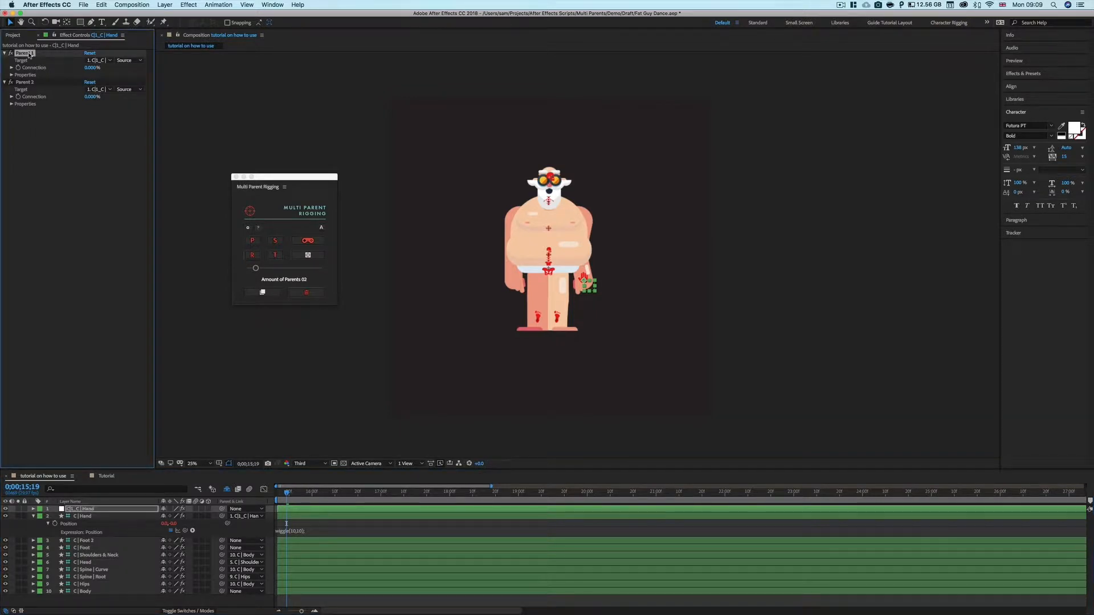
{"action": "left_click", "coordinate": [32, 84]}
{"action": "left_click", "coordinate": [12, 68]}
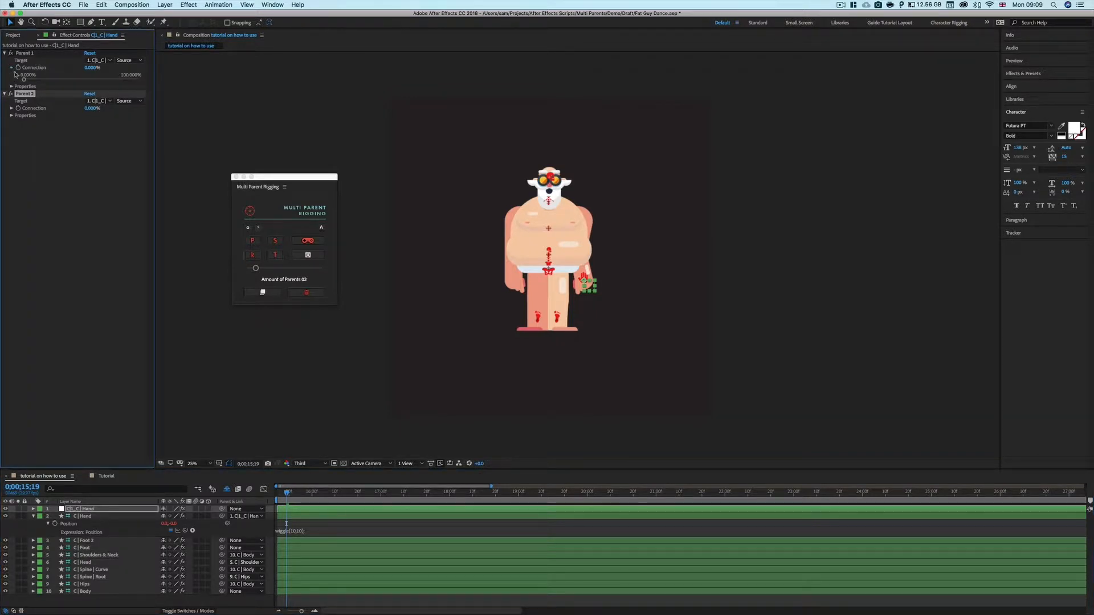
{"action": "left_click", "coordinate": [11, 68]}
{"action": "mouse_move", "coordinate": [287, 493]}
{"action": "left_mouse_down"}
{"action": "mouse_move", "coordinate": [326, 493]}
{"action": "mouse_move", "coordinate": [284, 493]}
{"action": "left_mouse_up"}
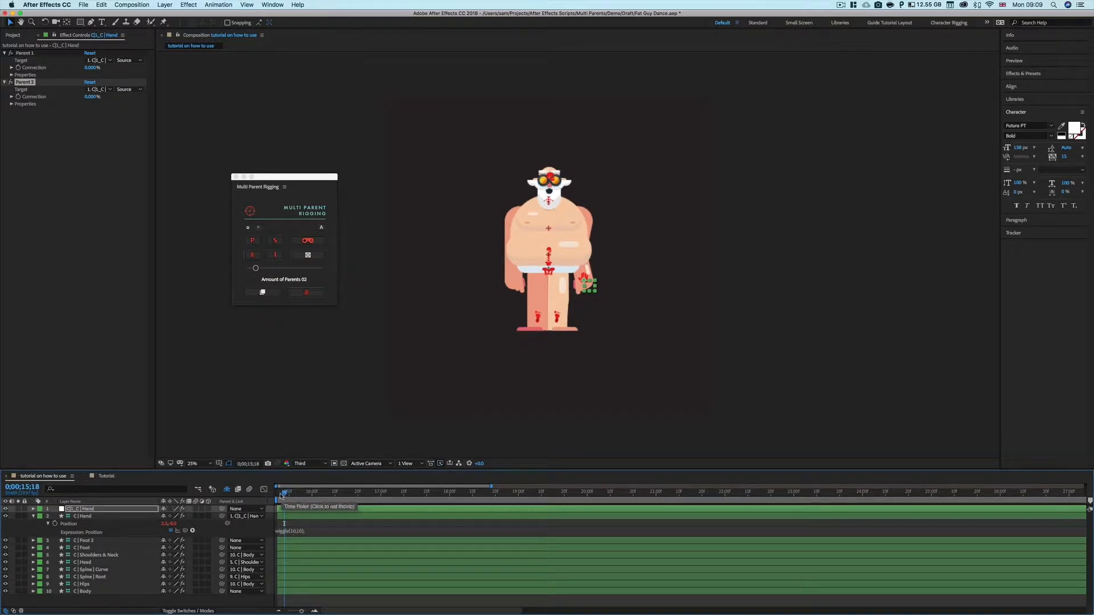
Increase the number of parents on the hand layer's controller to six.
{"action": "left_click", "coordinate": [94, 517]}
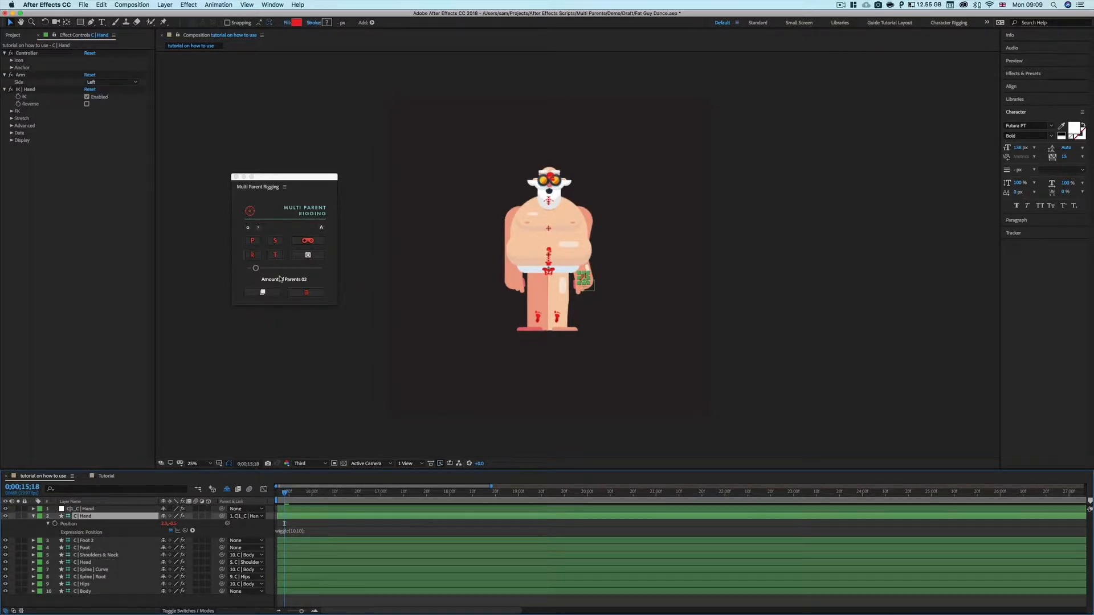
{"action": "left_click", "coordinate": [91, 509]}
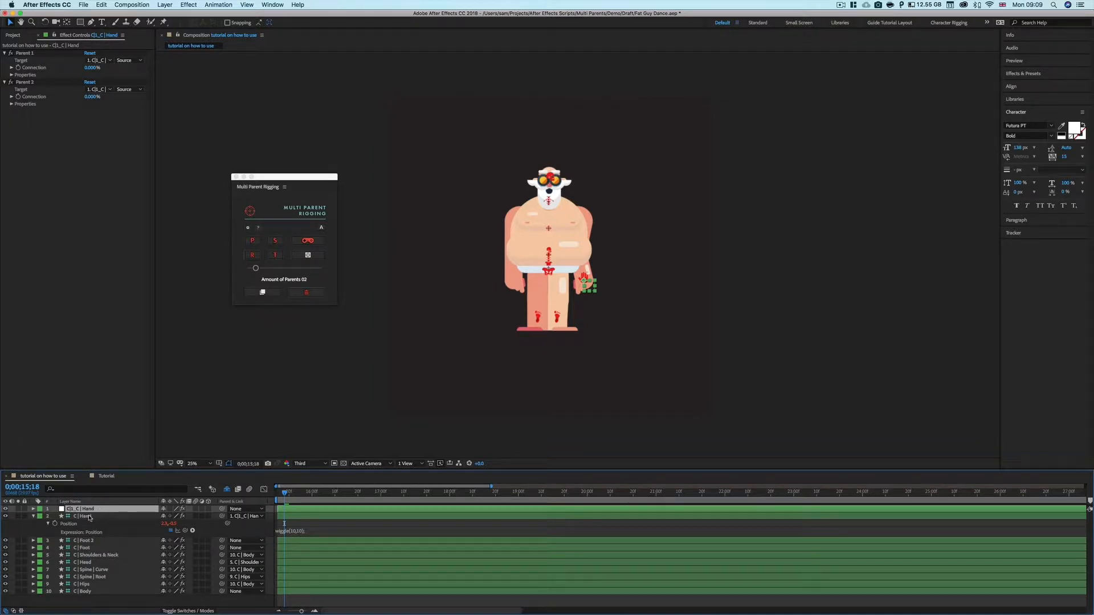
{"action": "left_click", "coordinate": [85, 517]}
{"action": "left_click_drag", "start_coordinate": [256, 268], "coordinate": [290, 271]}
{"action": "left_click", "coordinate": [263, 292]}
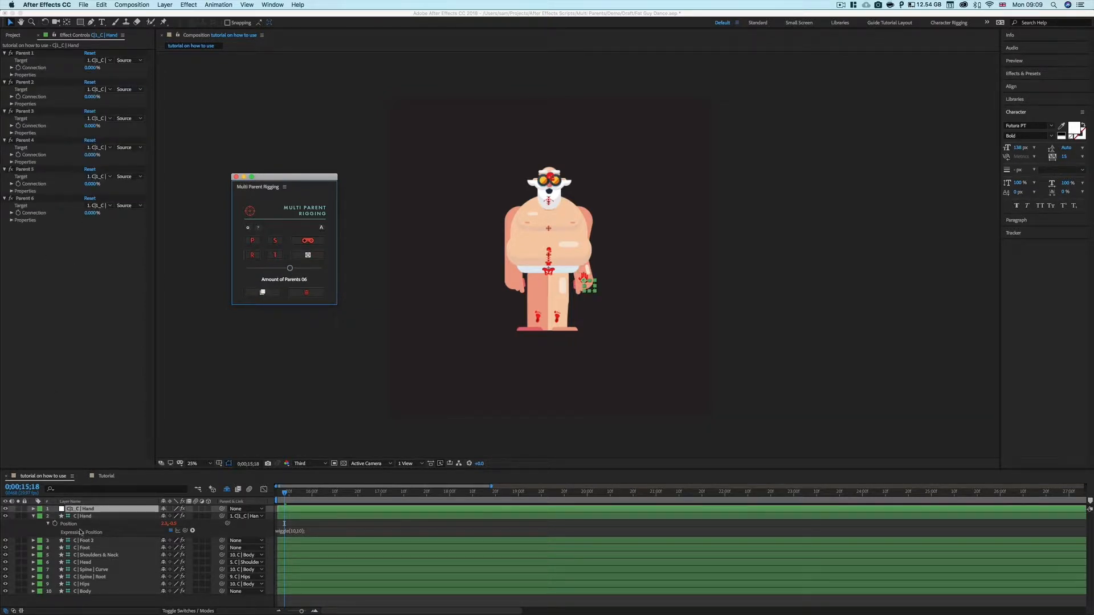
Reduce the hand layer's parents to one, and select the controller layer to check its effects.
{"action": "left_click", "coordinate": [90, 517]}
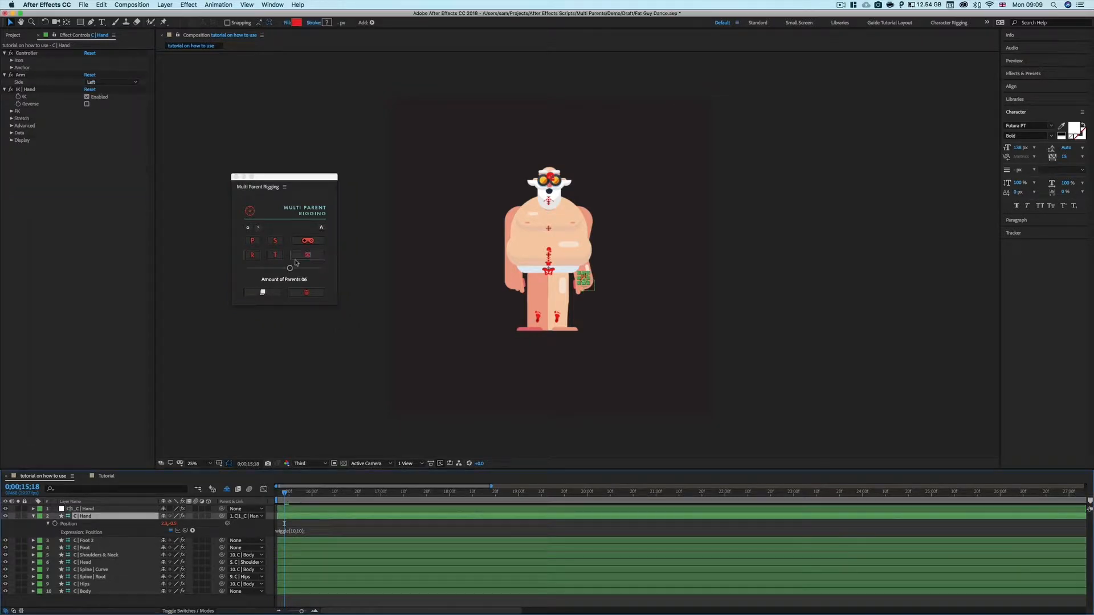
{"action": "left_click_drag", "start_coordinate": [290, 268], "coordinate": [255, 274]}
{"action": "left_click", "coordinate": [263, 293]}
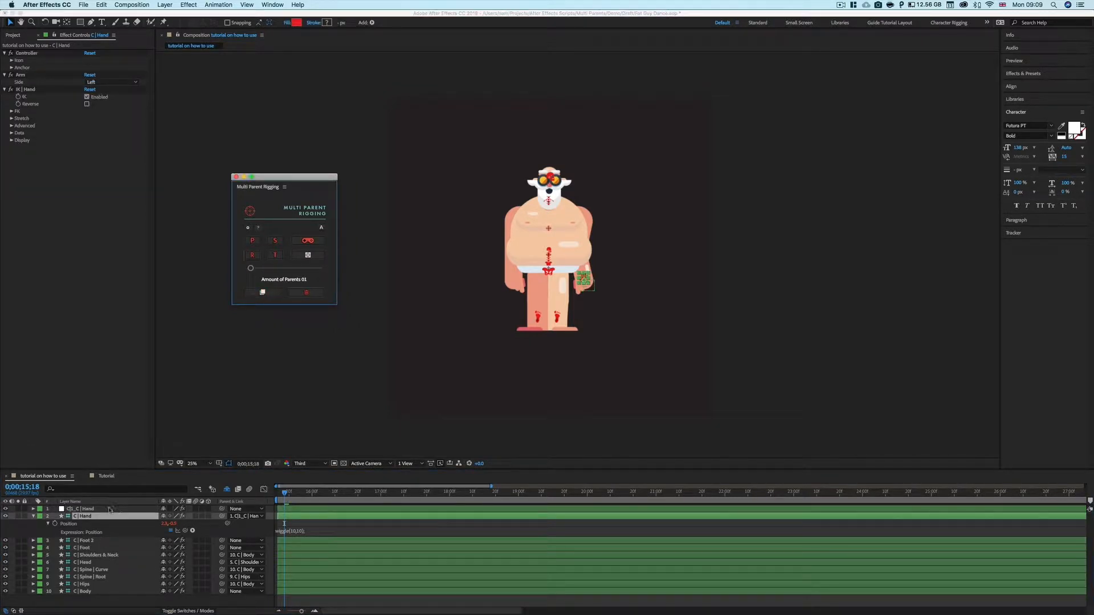
{"action": "left_click", "coordinate": [92, 509]}
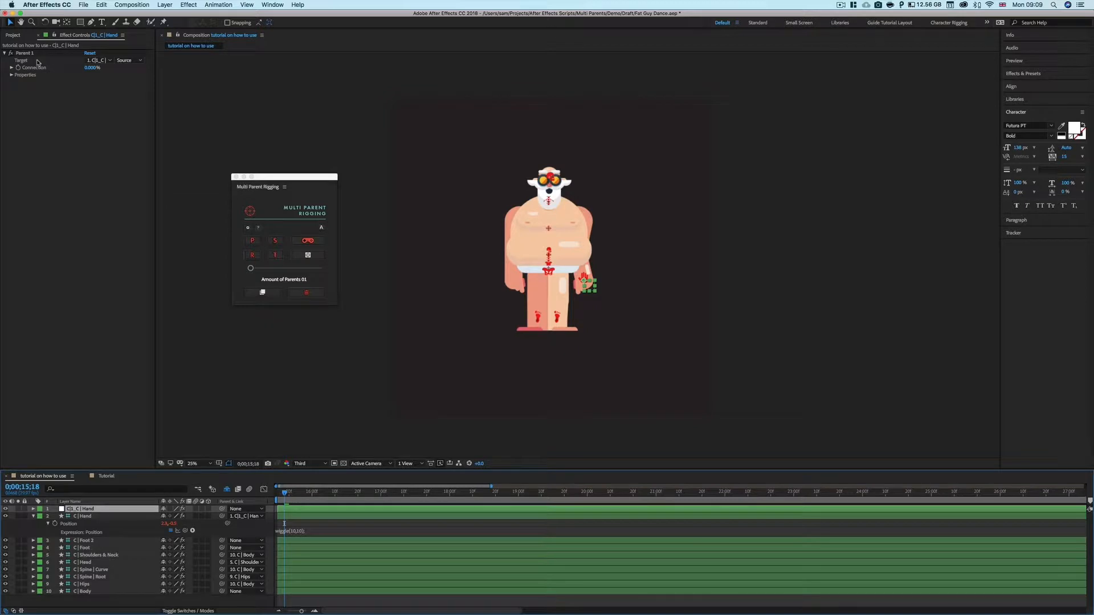
Delete the hand layer's parents and controller, and create three parents with their own target layers and no separate controller.
{"action": "left_click", "coordinate": [93, 516]}
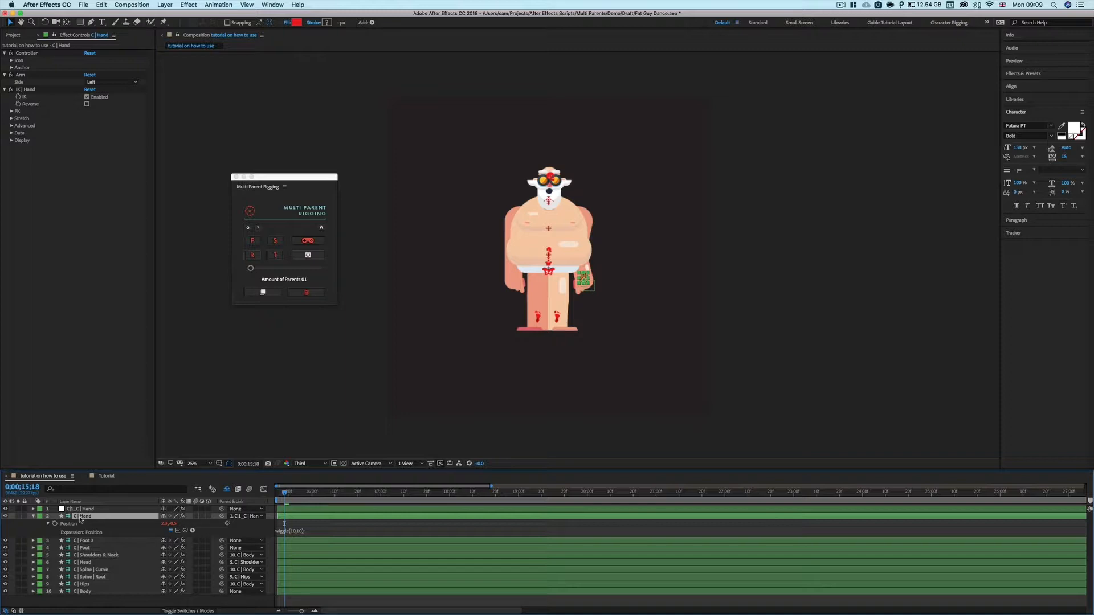
{"action": "left_click", "coordinate": [307, 293]}
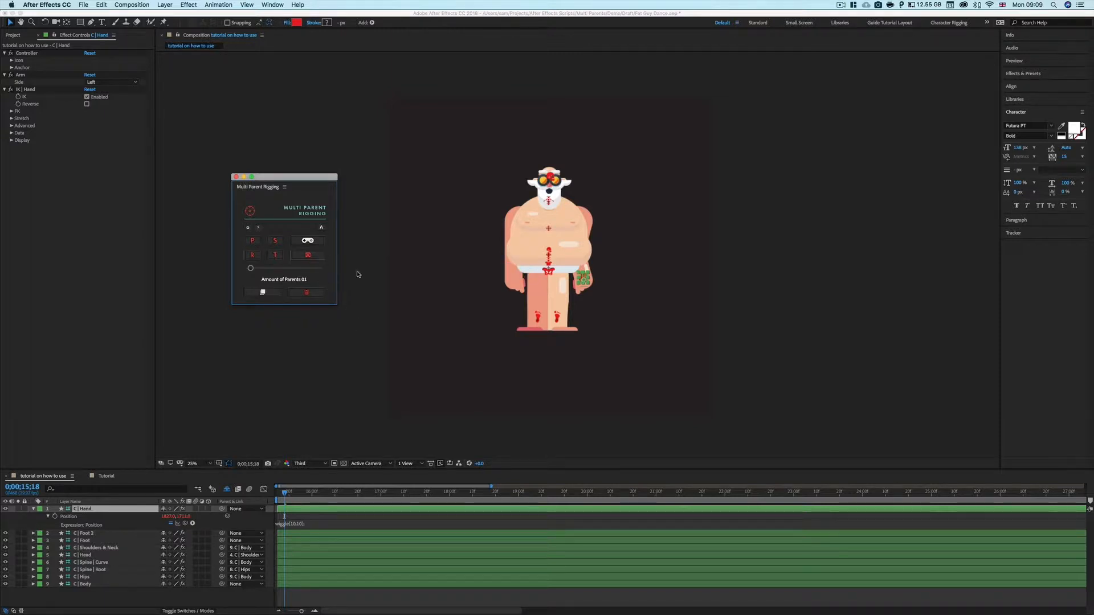
{"action": "left_click_drag", "start_coordinate": [250, 268], "coordinate": [265, 270]}
{"action": "left_click", "coordinate": [262, 292]}
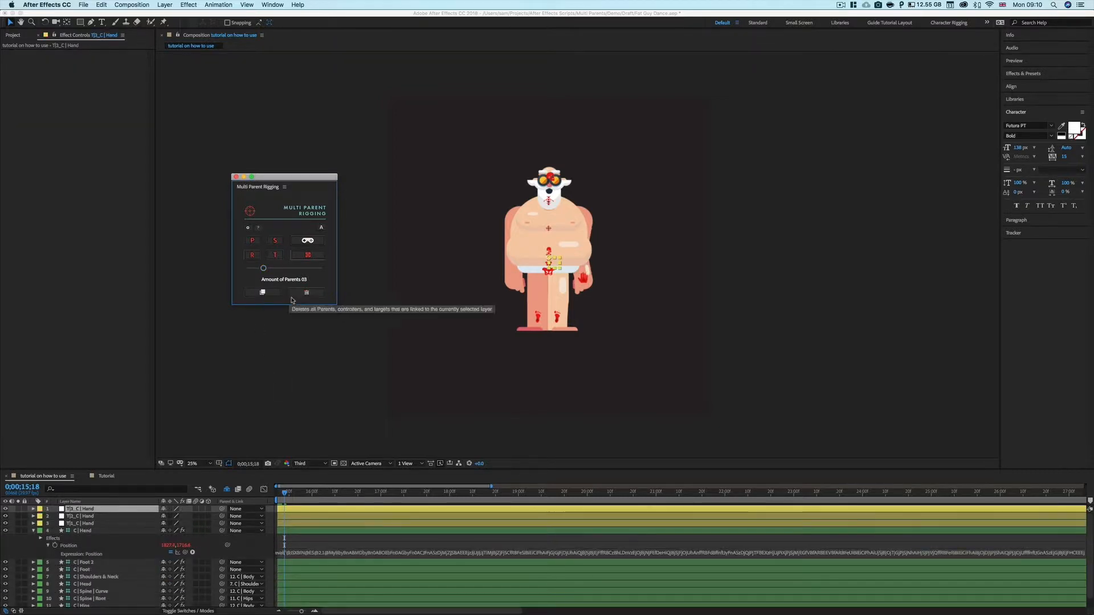
Look over the three target layers and the controller settings, and move the topmost target null beside the character's shoulder.
{"action": "left_click", "coordinate": [92, 523]}
{"action": "left_click", "coordinate": [90, 517]}
{"action": "left_click", "coordinate": [90, 510]}
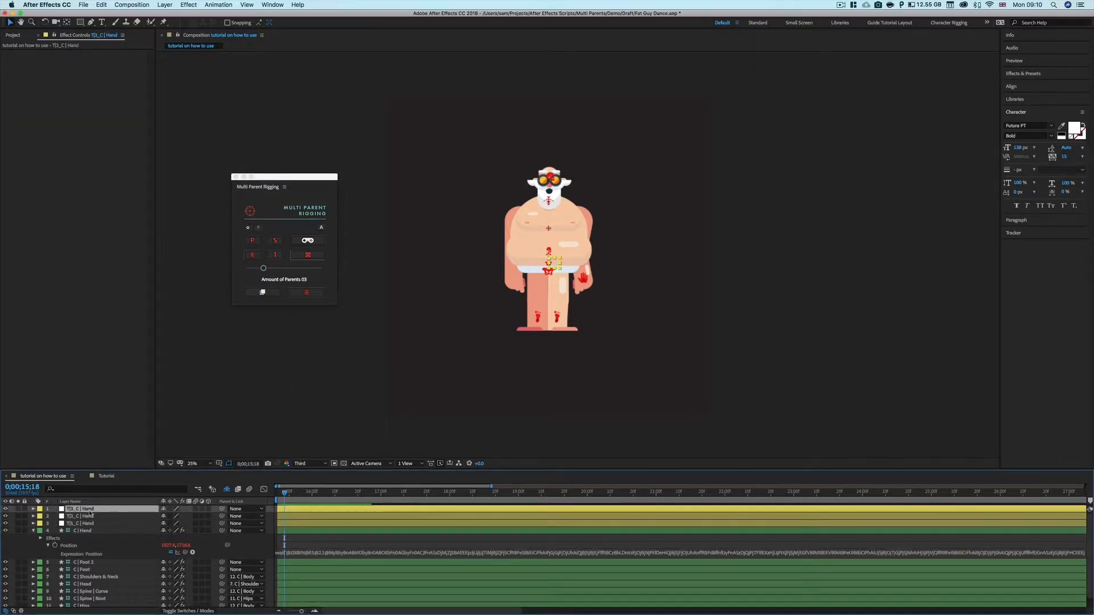
{"action": "left_click", "coordinate": [248, 227]}
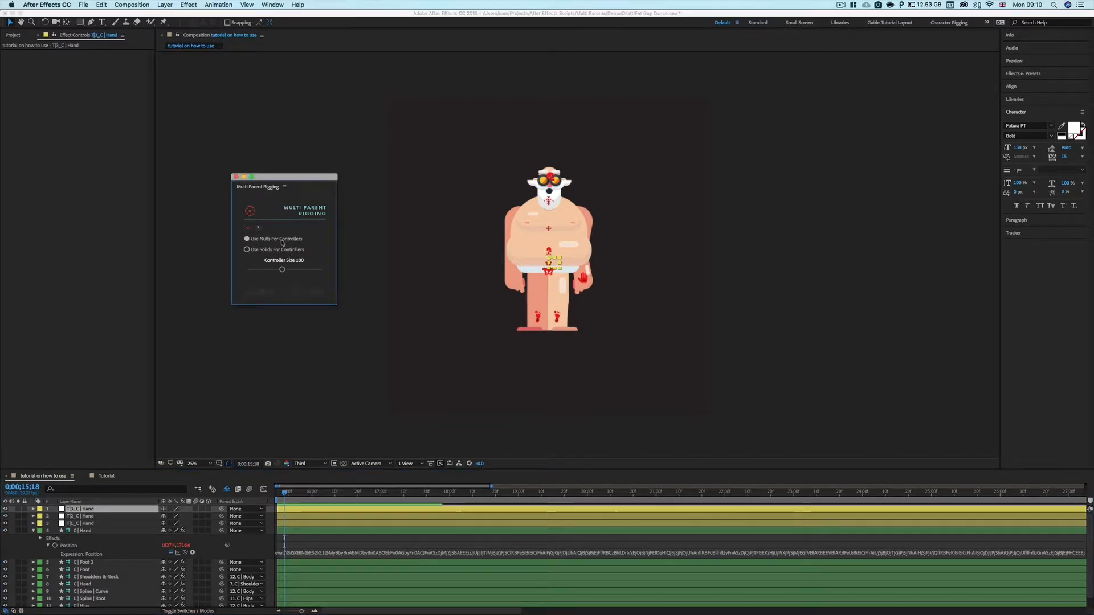
{"action": "left_click", "coordinate": [248, 227]}
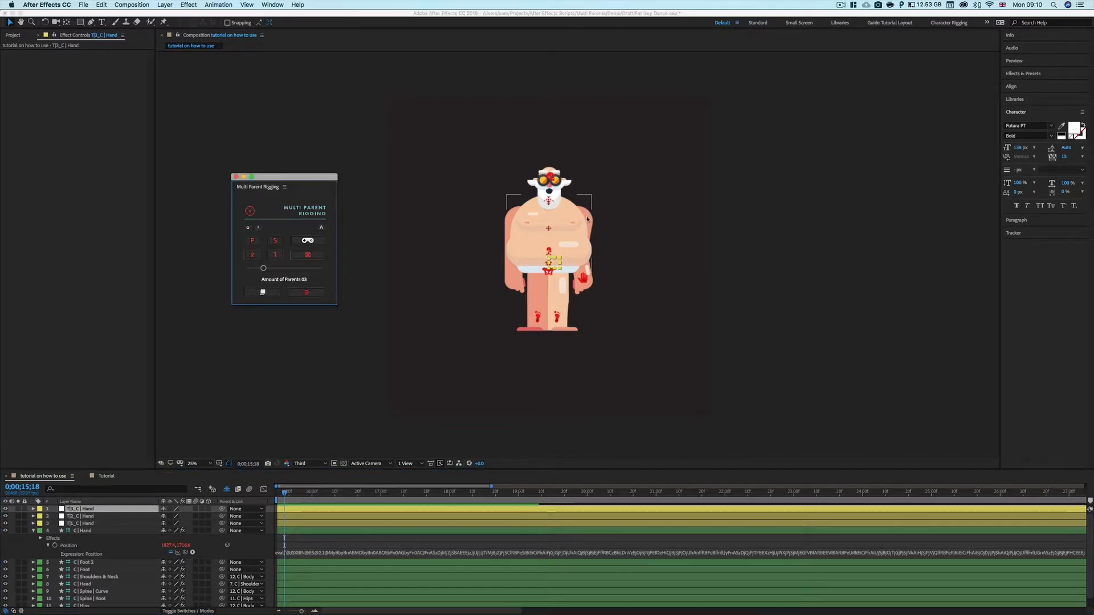
{"action": "left_click_drag", "start_coordinate": [553, 265], "coordinate": [626, 210]}
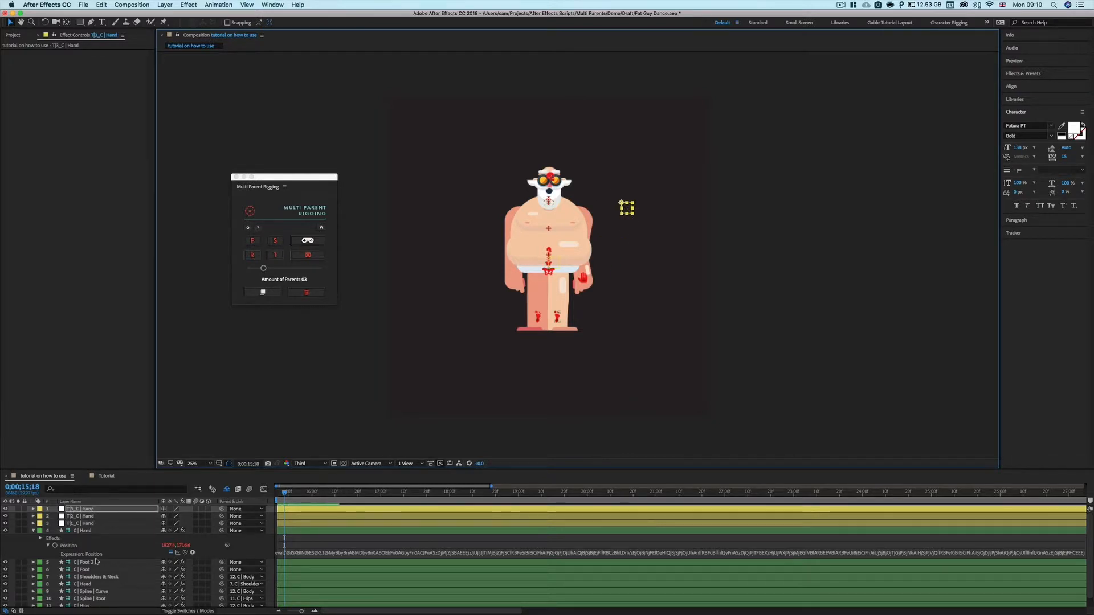
Examine which target layer is assigned to each of the hand layer's three parents.
{"action": "left_click", "coordinate": [84, 531]}
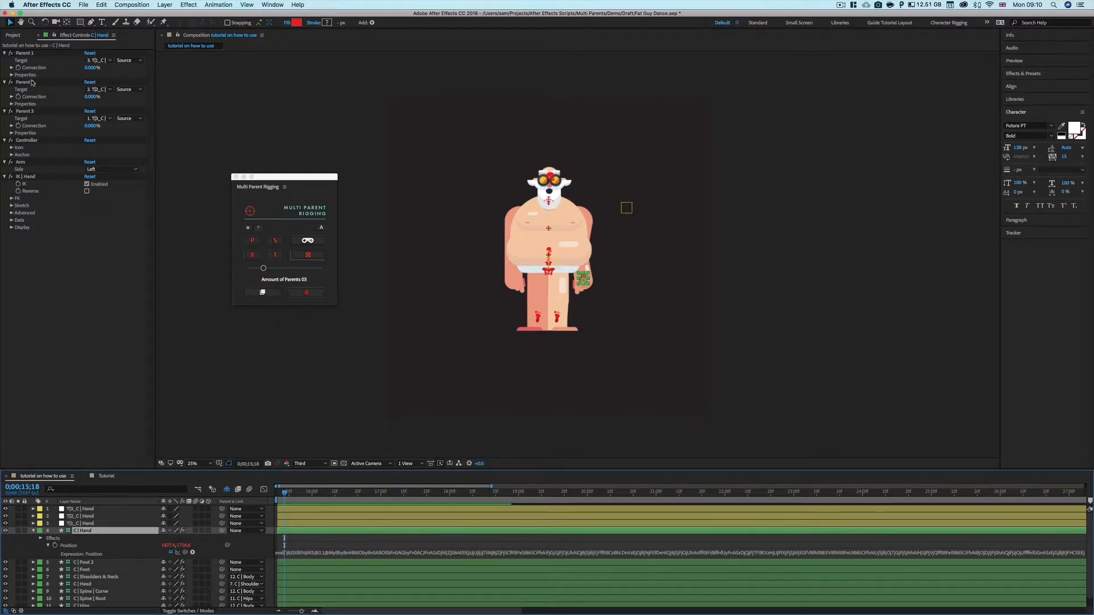
{"action": "left_click", "coordinate": [106, 60]}
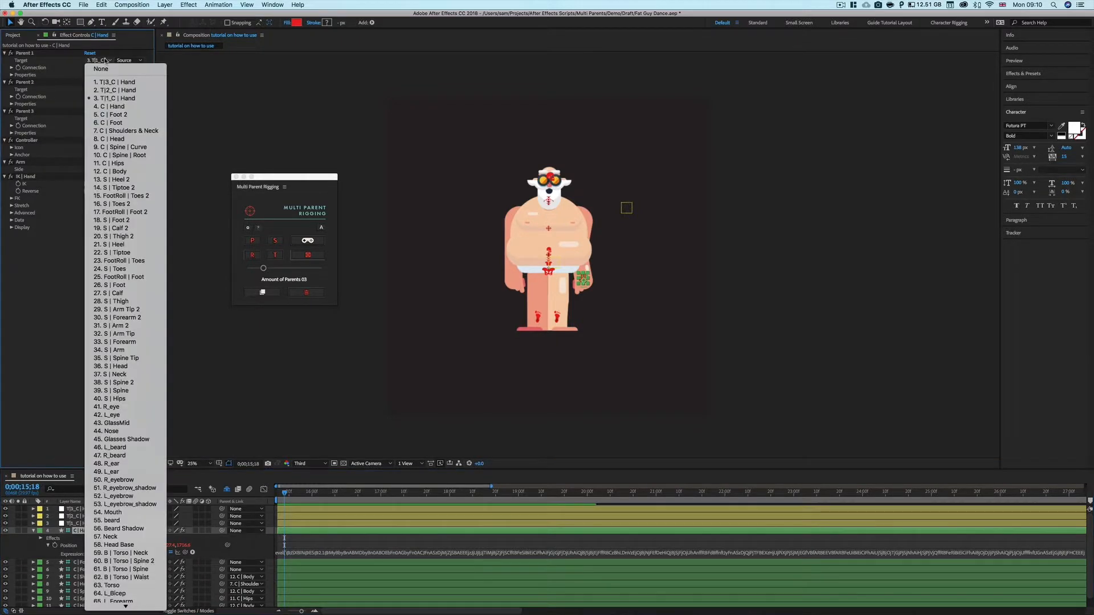
{"action": "left_click", "coordinate": [125, 99]}
{"action": "left_click", "coordinate": [105, 89]}
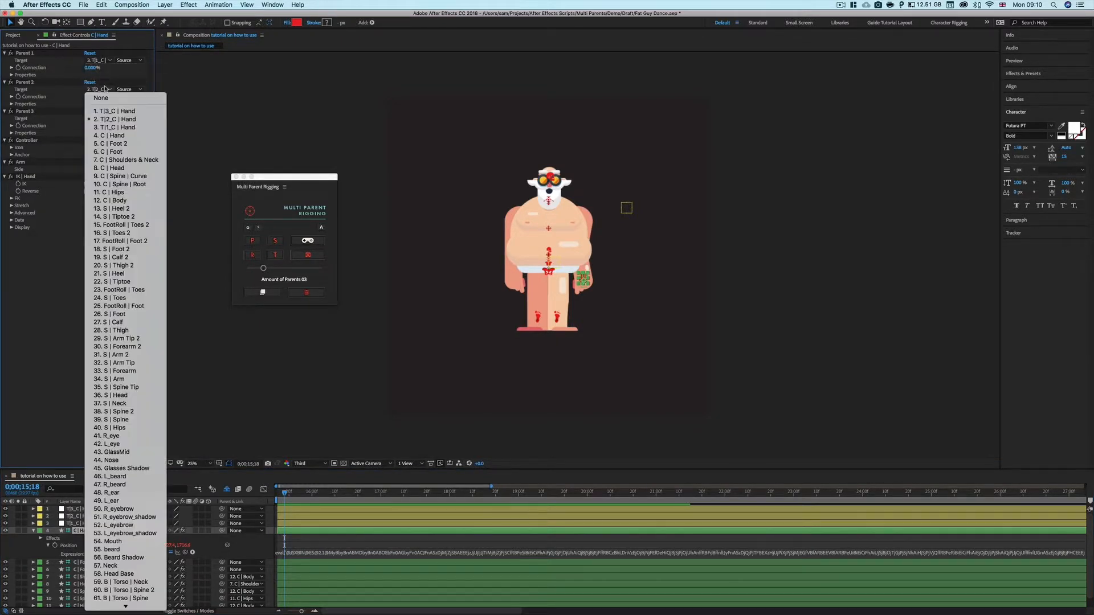
{"action": "left_click", "coordinate": [105, 89]}
{"action": "left_click", "coordinate": [104, 119]}
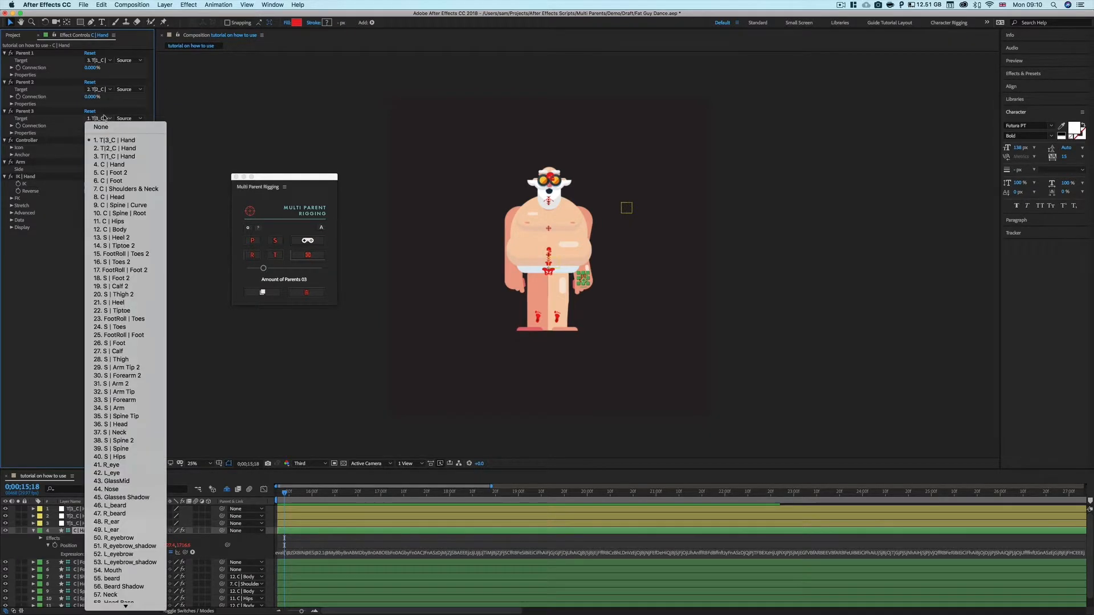
{"action": "left_click", "coordinate": [103, 119]}
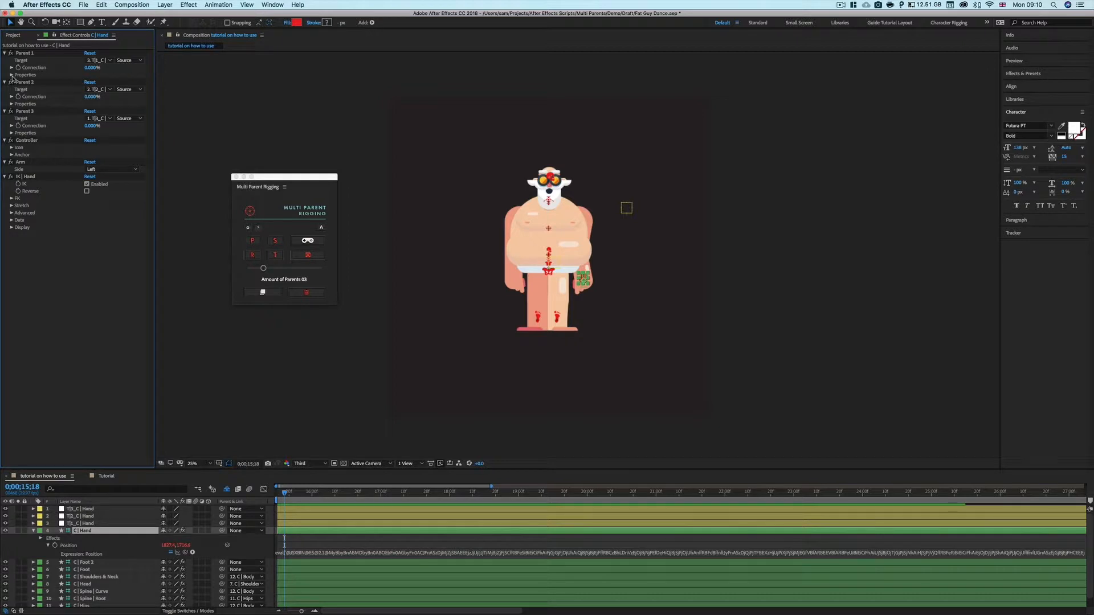
Examine the target null beside the shoulder and the hand layer's Parent 3 Connection and Properties settings.
{"action": "left_click", "coordinate": [627, 208]}
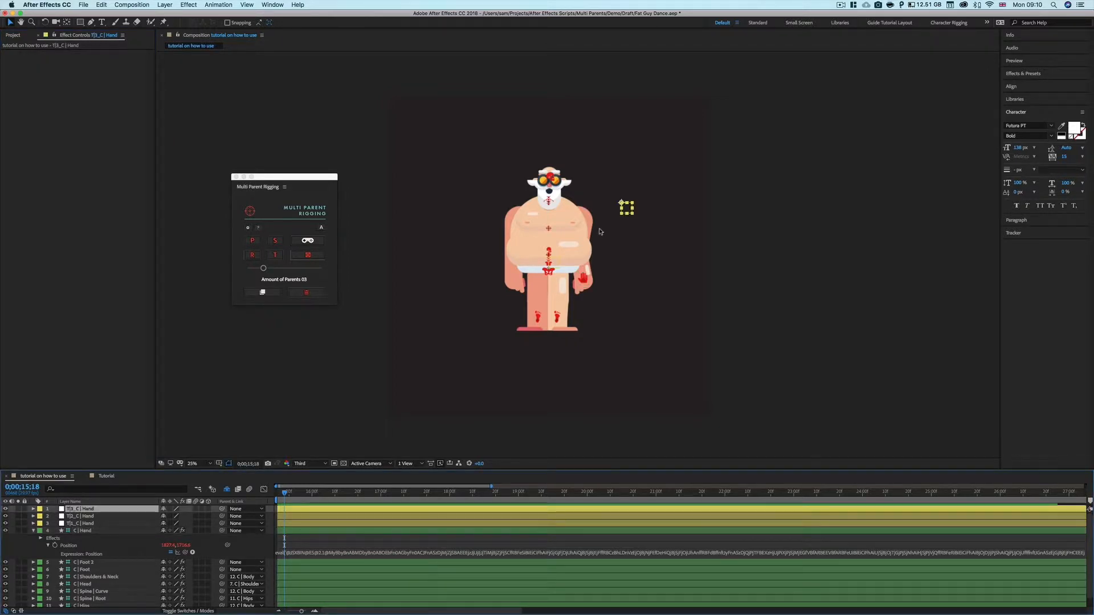
{"action": "left_click", "coordinate": [81, 531]}
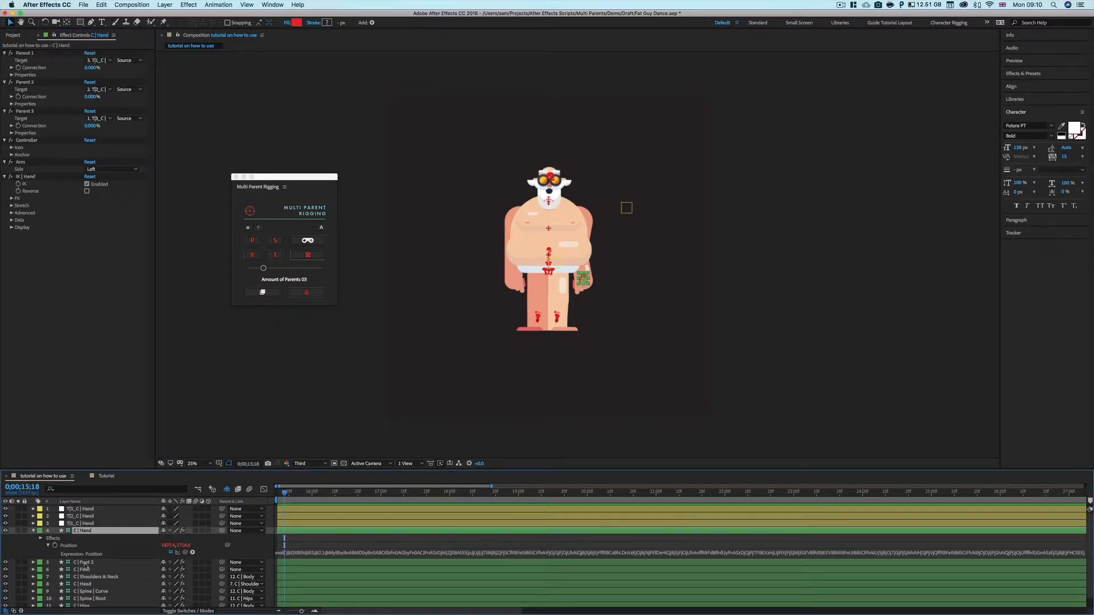
{"action": "left_click", "coordinate": [11, 133]}
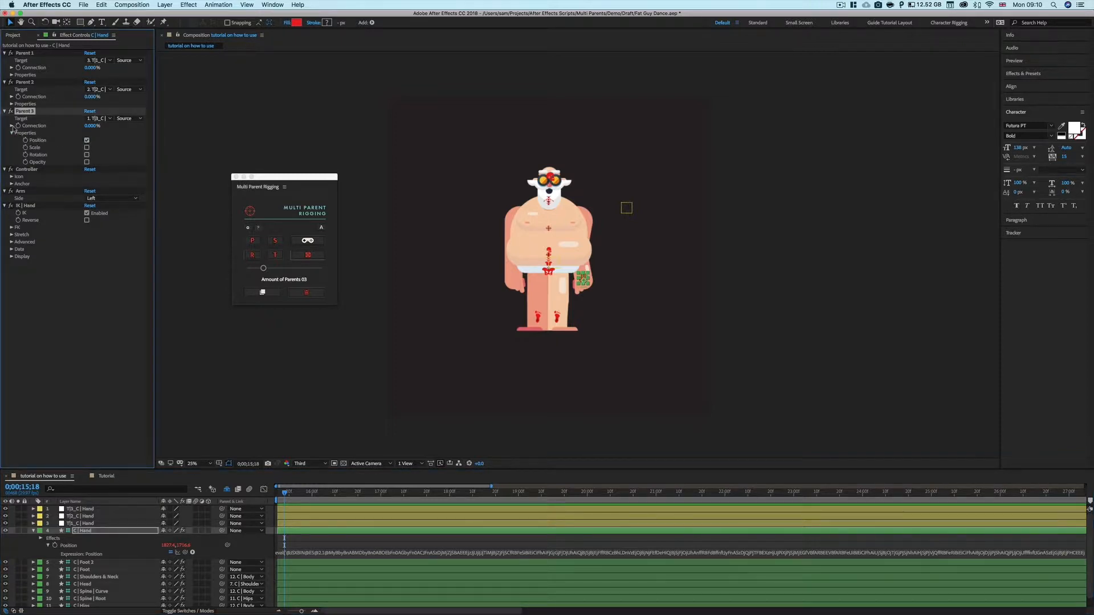
{"action": "left_click", "coordinate": [11, 126]}
{"action": "mouse_move", "coordinate": [24, 138]}
{"action": "left_mouse_down"}
{"action": "mouse_move", "coordinate": [142, 139]}
{"action": "mouse_move", "coordinate": [22, 141]}
{"action": "left_mouse_up"}
Delete the hand layer's parents and targets, and create three new parents with their own target layers.
{"action": "left_click", "coordinate": [89, 531]}
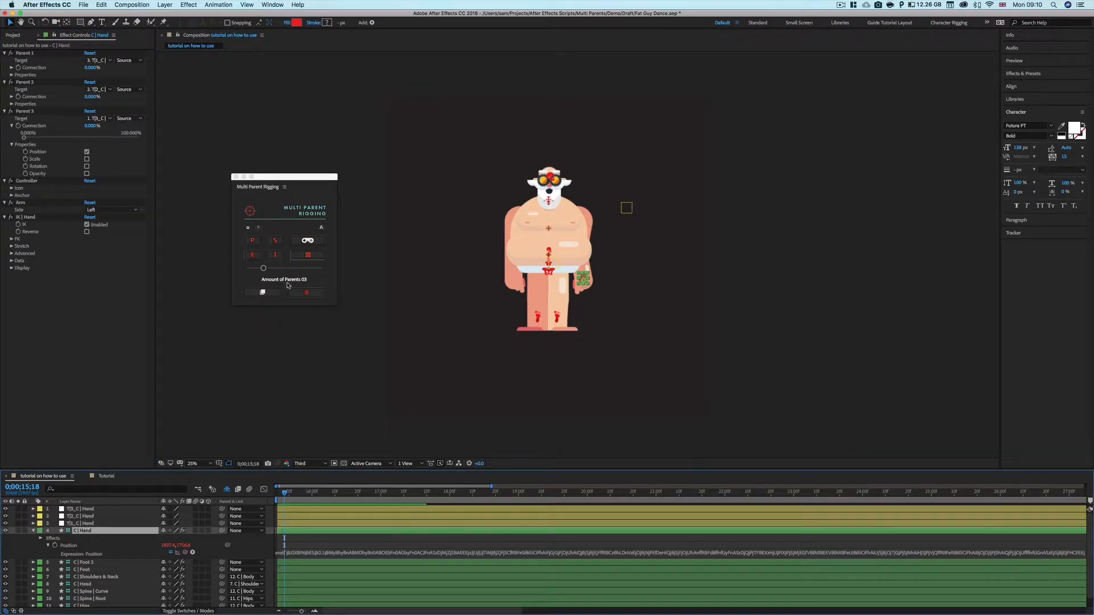
{"action": "left_click", "coordinate": [308, 294]}
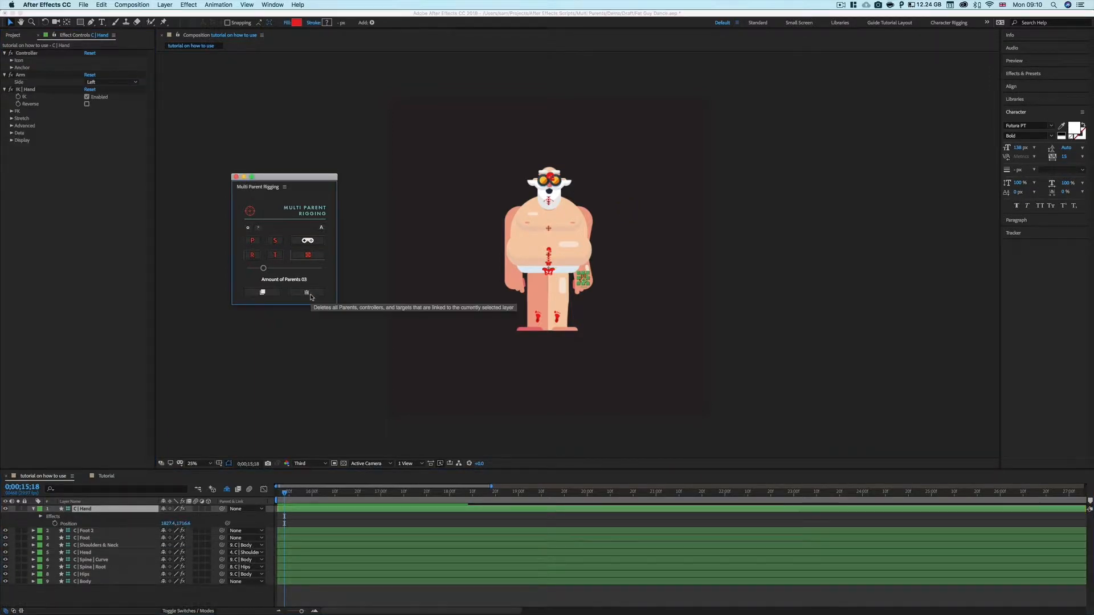
{"action": "left_click", "coordinate": [272, 295]}
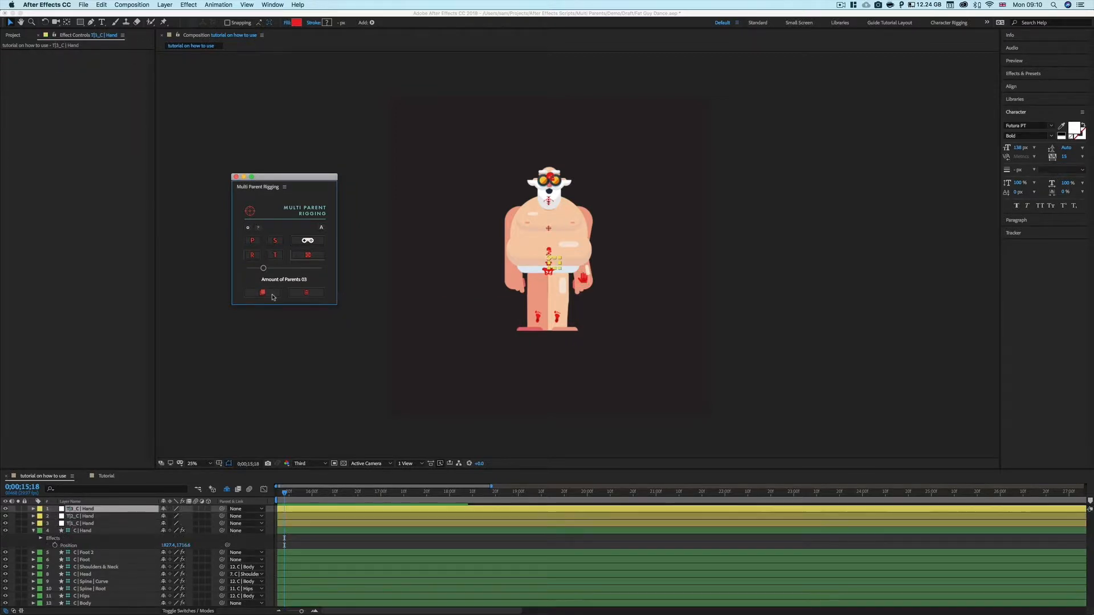
{"action": "left_click", "coordinate": [88, 532]}
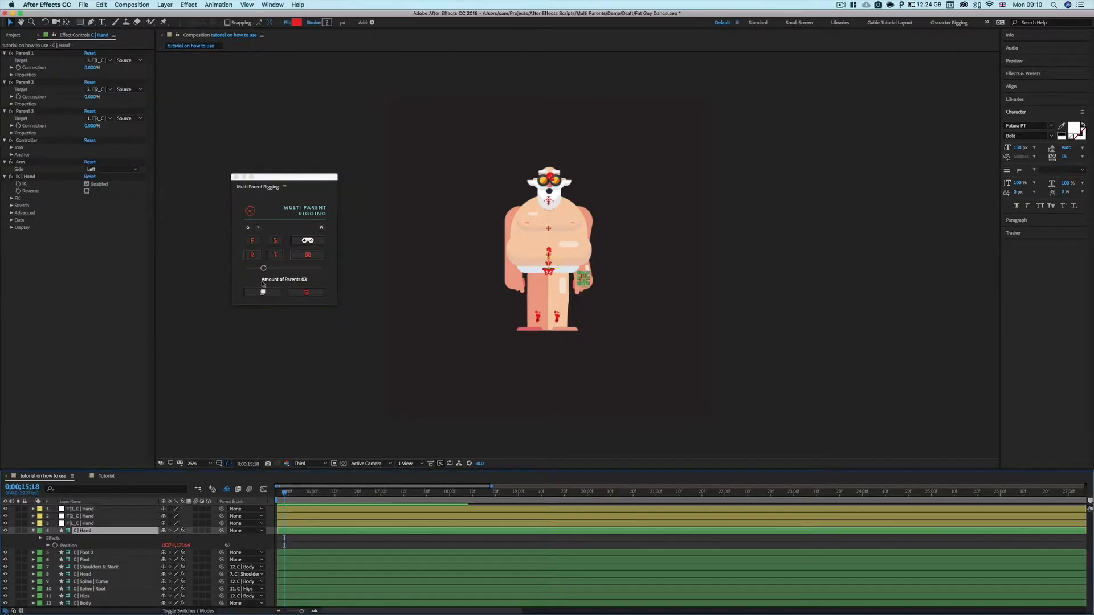
Increase the hand layer's parents and target layers to seven, and reduce them back to three.
{"action": "left_click_drag", "start_coordinate": [263, 268], "coordinate": [295, 268]}
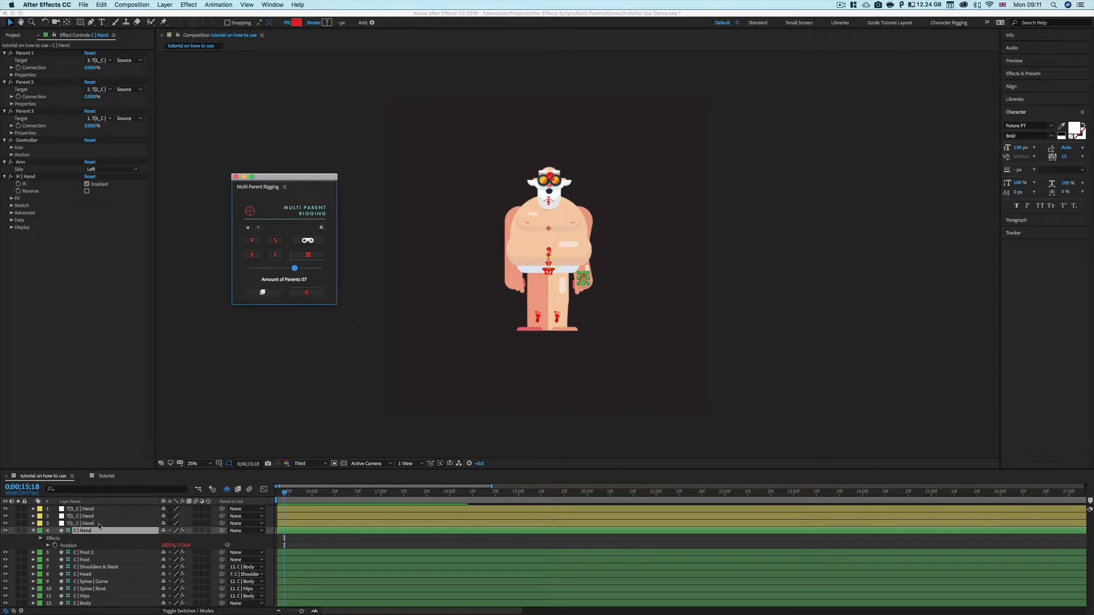
{"action": "left_click", "coordinate": [261, 294]}
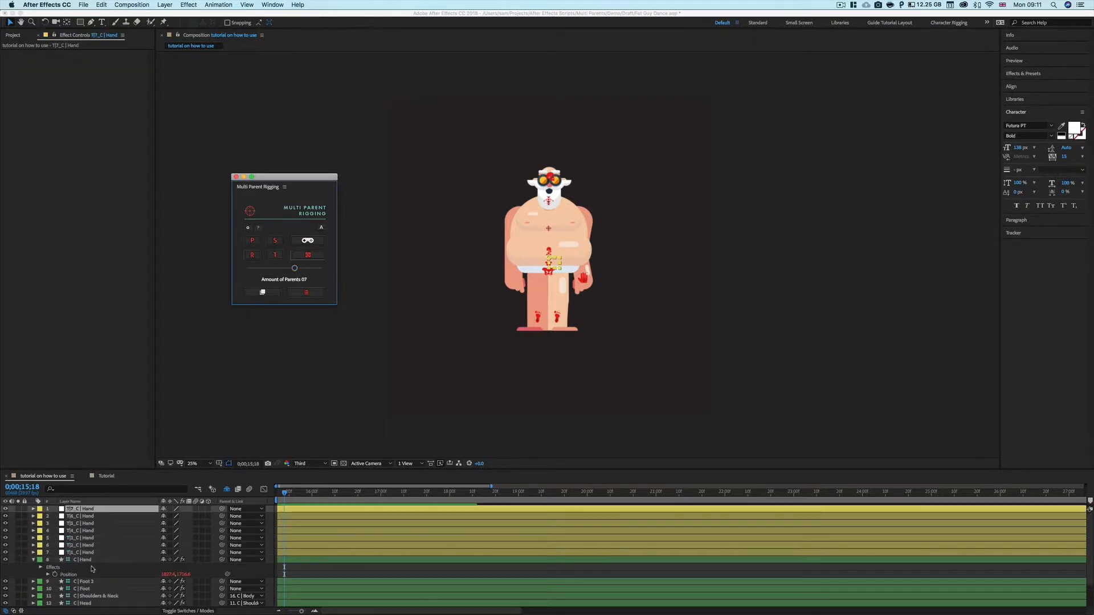
{"action": "left_click_drag", "start_coordinate": [296, 268], "coordinate": [260, 268]}
{"action": "left_click", "coordinate": [262, 292]}
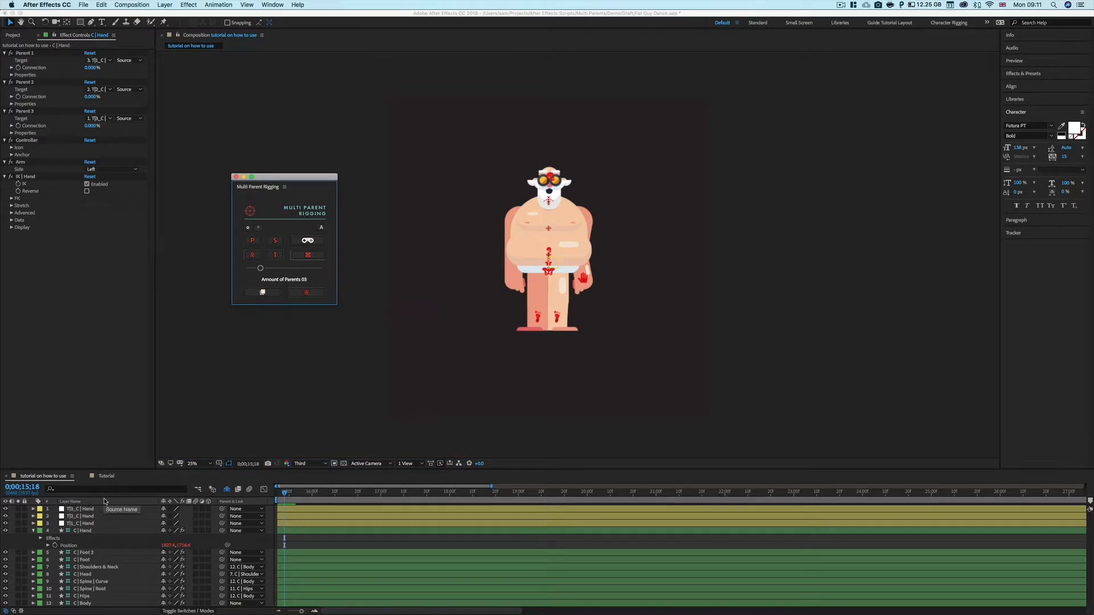
Delete the hand layer's parents and targets, and create one advanced parent without a target layer.
{"action": "left_click", "coordinate": [85, 531]}
{"action": "left_click", "coordinate": [313, 294]}
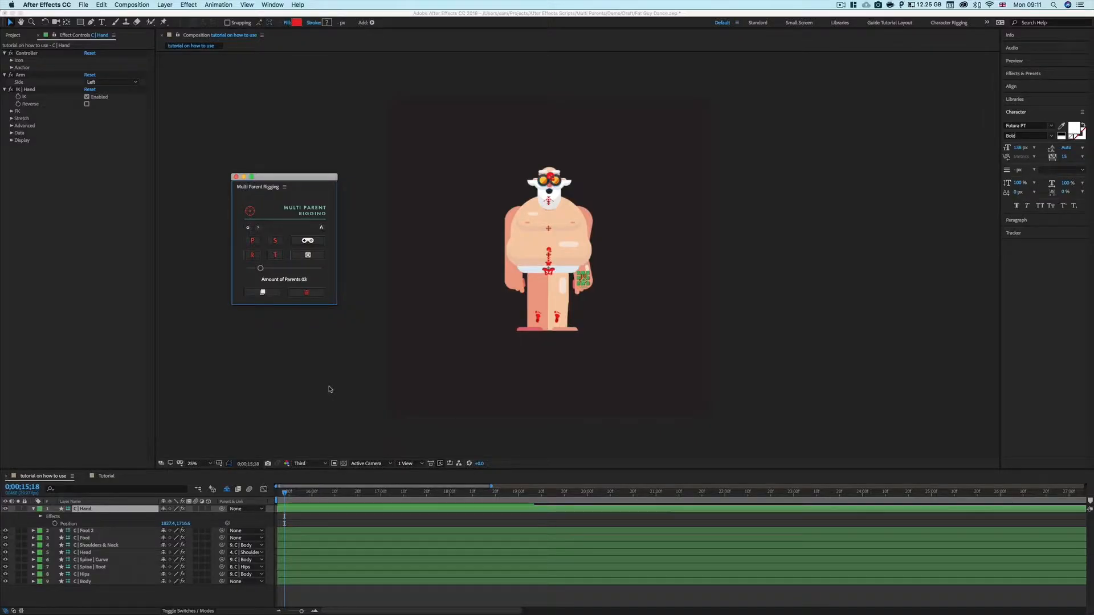
{"action": "left_click", "coordinate": [323, 231]}
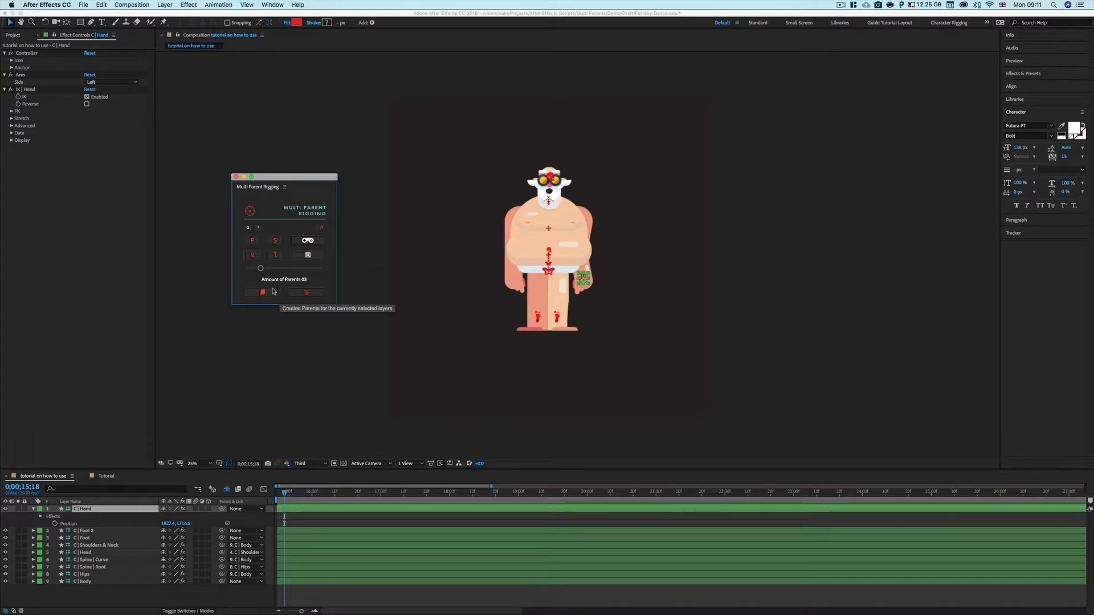
{"action": "left_click_drag", "start_coordinate": [261, 270], "coordinate": [250, 272]}
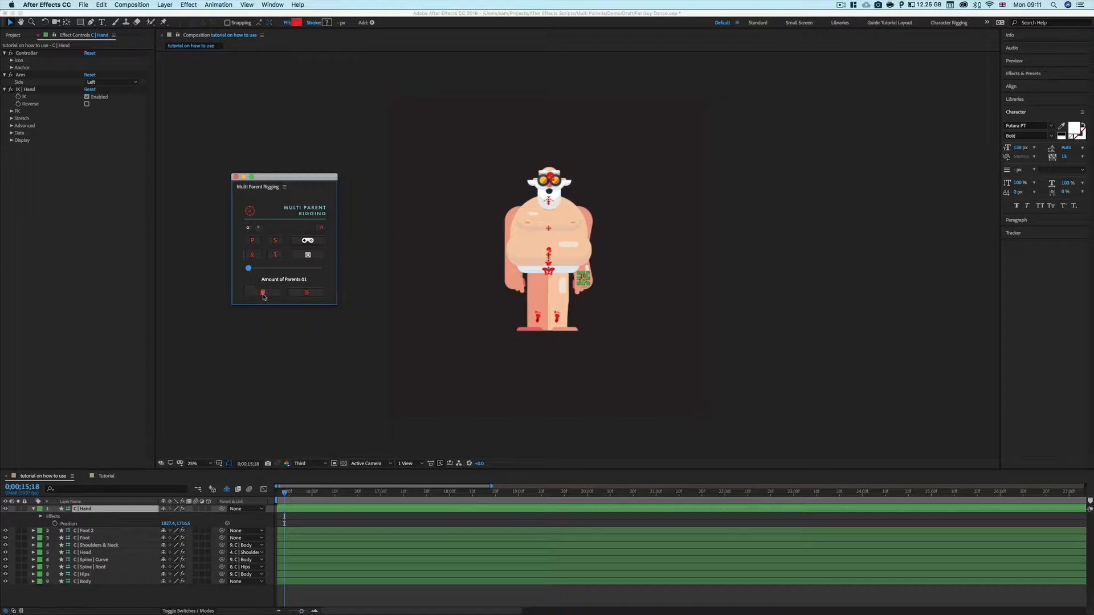
{"action": "left_click", "coordinate": [262, 293]}
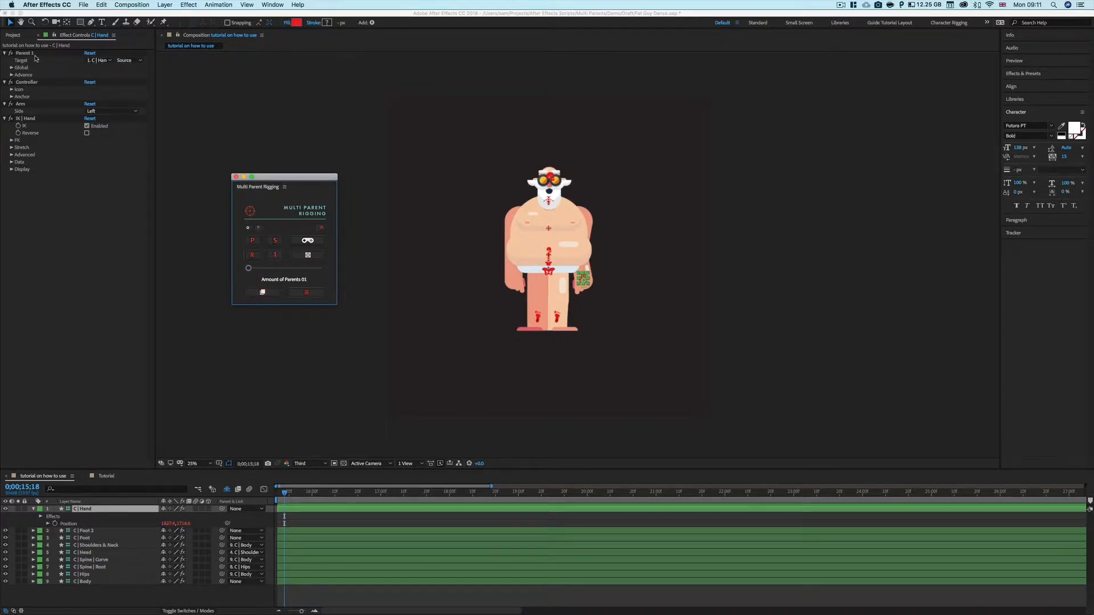
Show Parent 1's Global settings and properties on the hand layer, and enable Use Global Properties.
{"action": "left_click", "coordinate": [11, 68]}
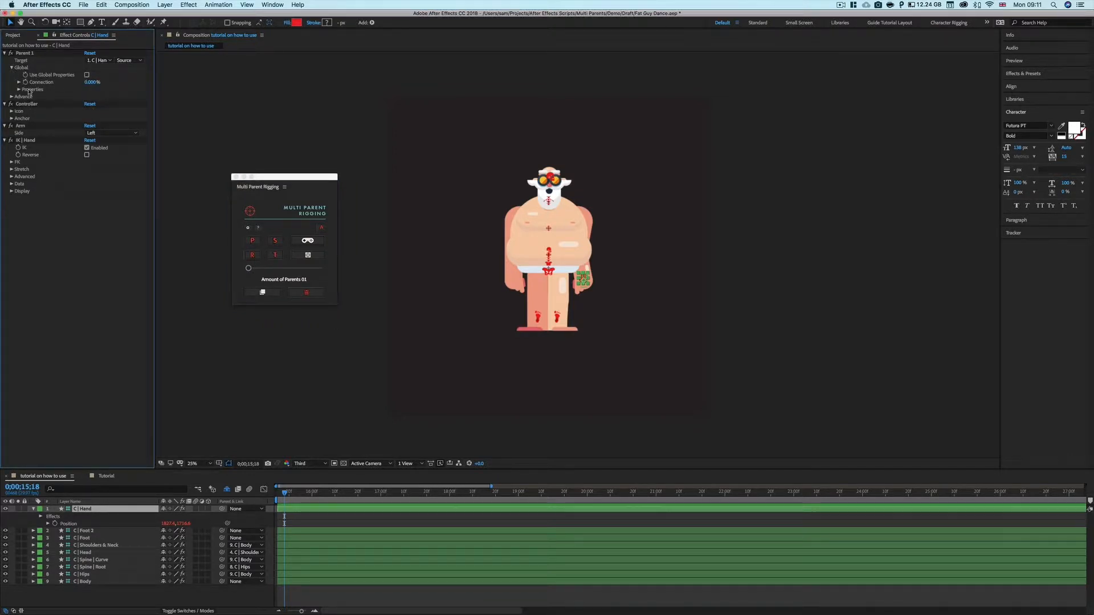
{"action": "left_click", "coordinate": [20, 90]}
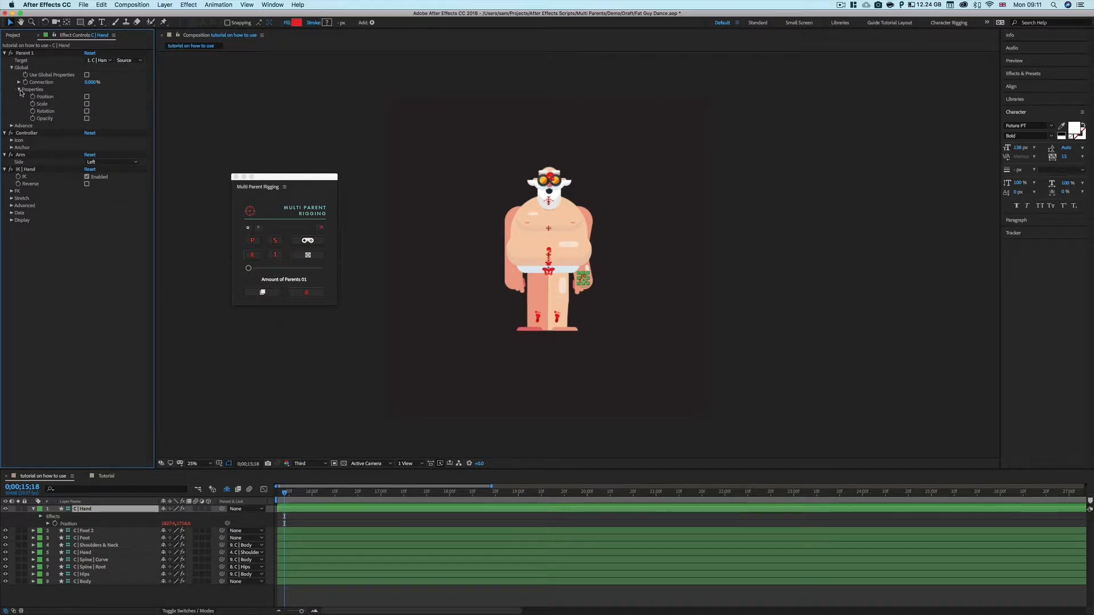
{"action": "left_click", "coordinate": [87, 75]}
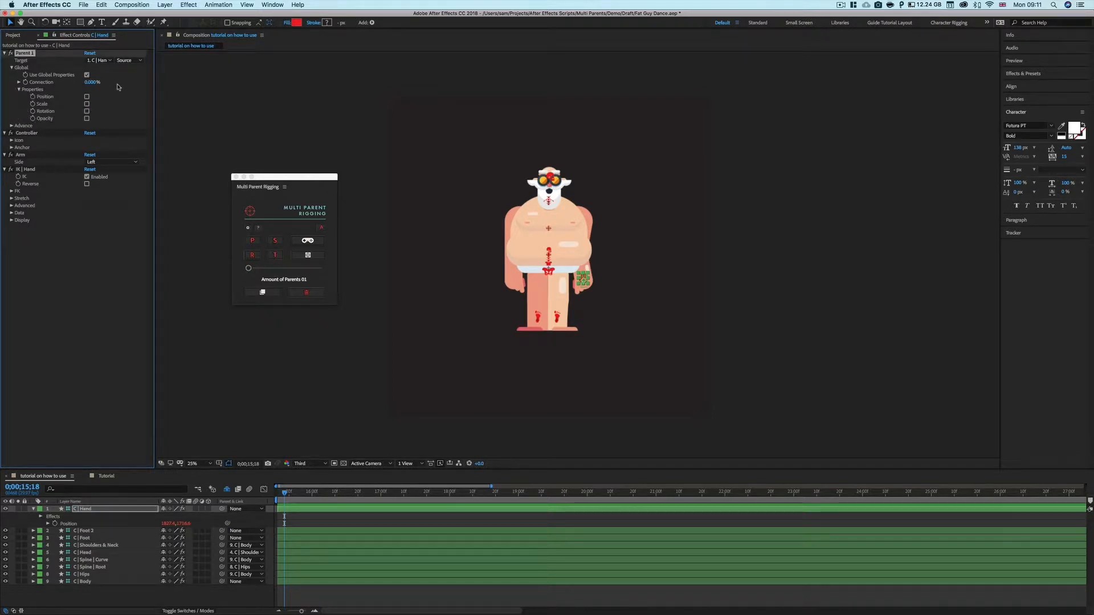
{"action": "left_click", "coordinate": [86, 97]}
{"action": "left_click", "coordinate": [86, 105]}
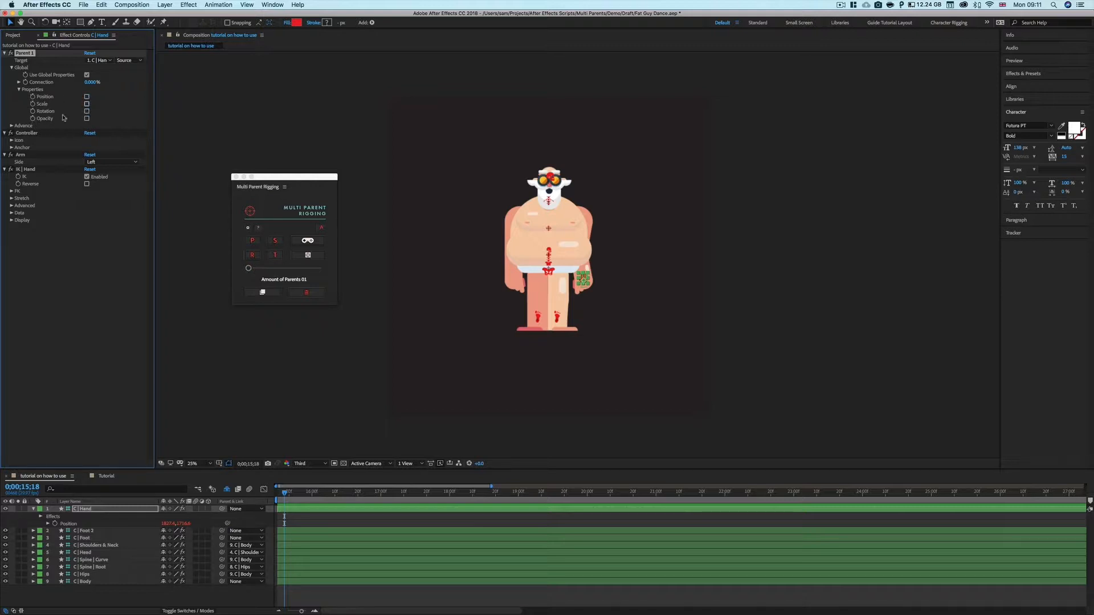
Try raising Parent 1's global Connection with no properties enabled, and return it to 0%.
{"action": "left_click", "coordinate": [19, 82]}
{"action": "left_click", "coordinate": [106, 94]}
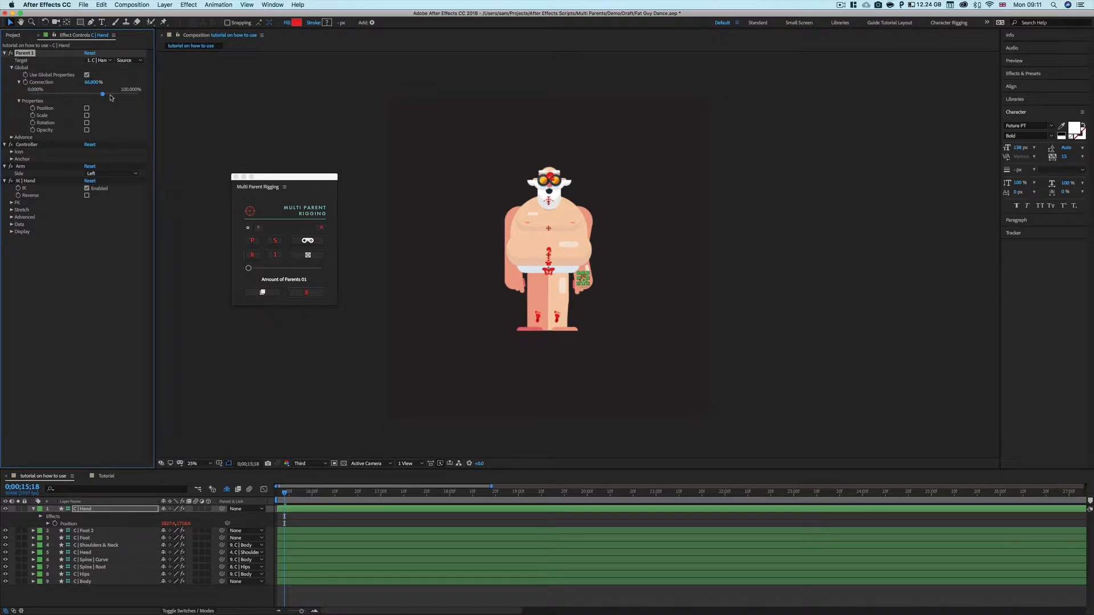
{"action": "left_click_drag", "start_coordinate": [104, 95], "coordinate": [25, 96]}
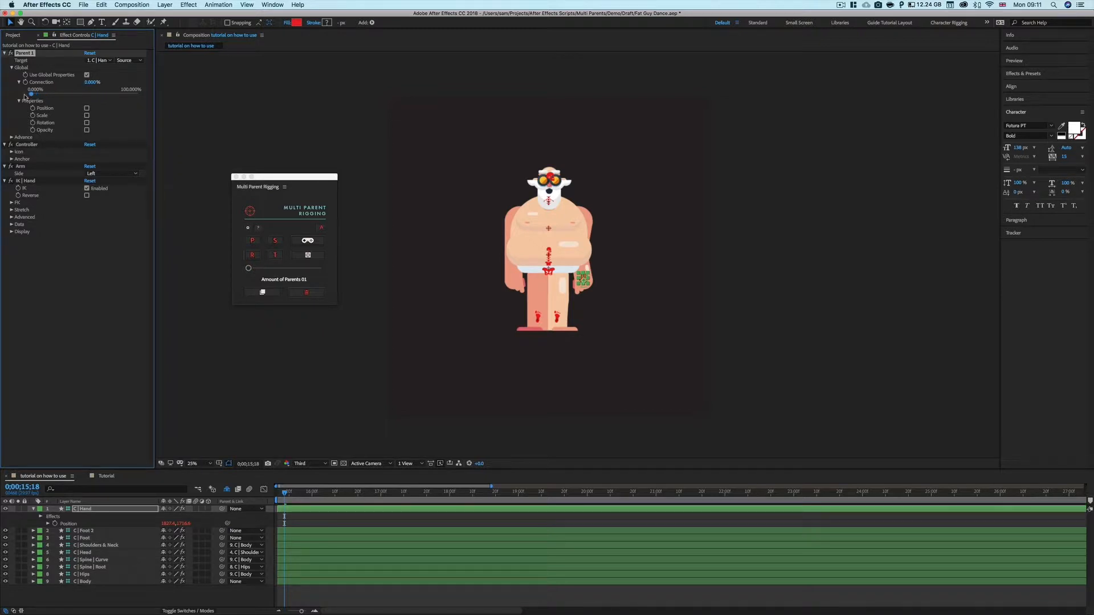
Enable Position and Scale for Parent 1 with C | Foot 2 as its target, and test the Connection before returning it to 0%.
{"action": "left_click", "coordinate": [87, 108]}
{"action": "left_click_drag", "start_coordinate": [32, 94], "coordinate": [71, 95]}
{"action": "left_click", "coordinate": [103, 60]}
{"action": "left_click", "coordinate": [103, 62]}
{"action": "left_click", "coordinate": [104, 62]}
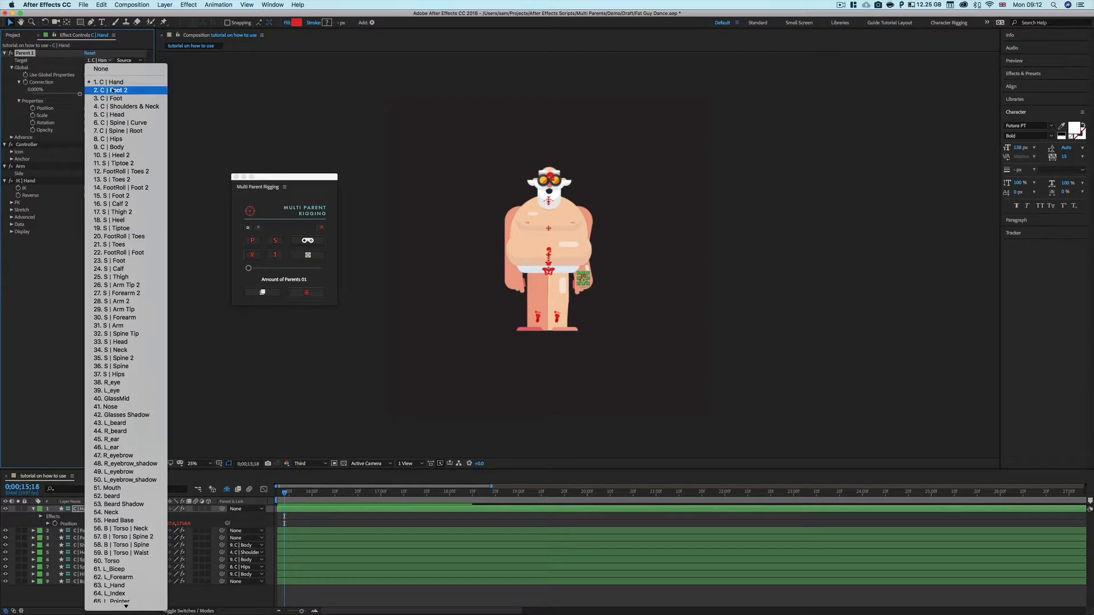
{"action": "left_click", "coordinate": [112, 90]}
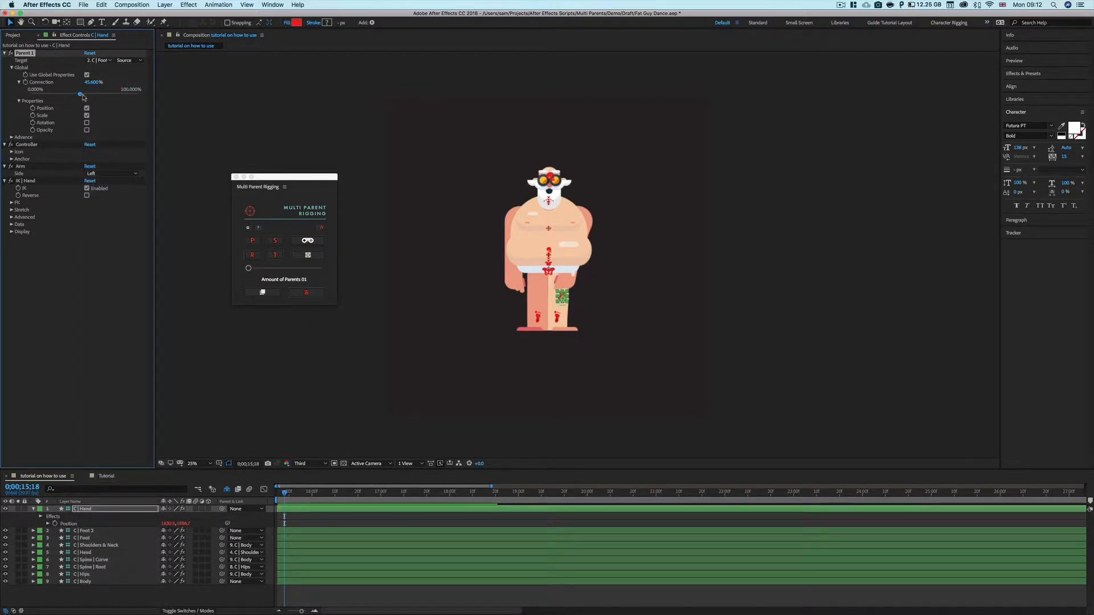
{"action": "left_click_drag", "start_coordinate": [83, 97], "coordinate": [31, 99]}
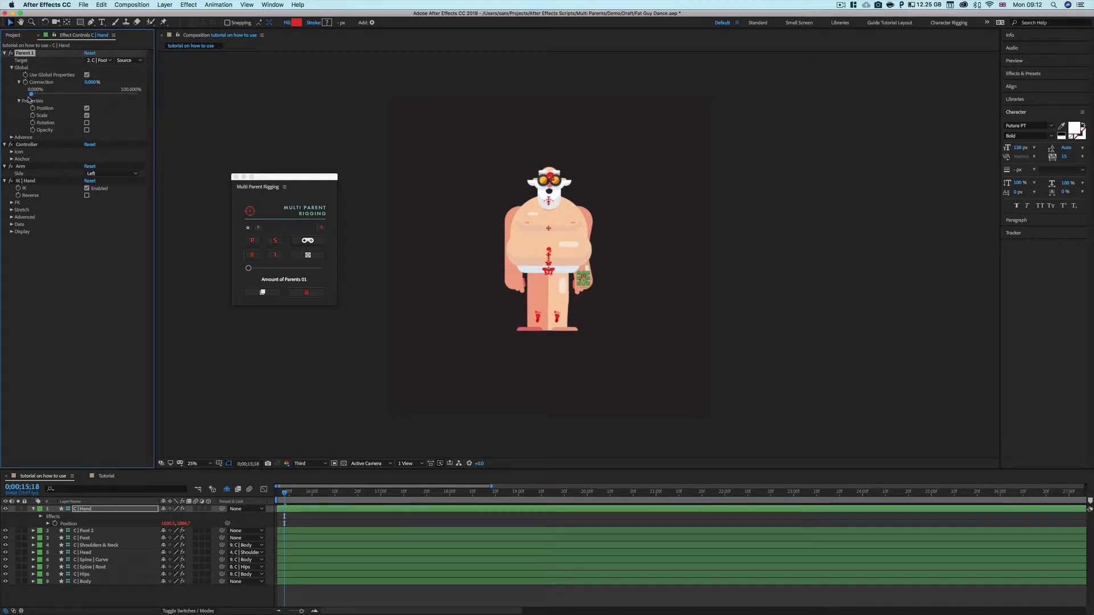
Test Parent 1's Connection with Position disabled and with Use Global Properties disabled.
{"action": "left_click", "coordinate": [87, 109]}
{"action": "mouse_move", "coordinate": [32, 95]}
{"action": "left_mouse_down"}
{"action": "mouse_move", "coordinate": [120, 96]}
{"action": "mouse_move", "coordinate": [21, 97]}
{"action": "left_mouse_up"}
{"action": "left_click", "coordinate": [87, 108]}
{"action": "left_click", "coordinate": [87, 76]}
{"action": "left_click_drag", "start_coordinate": [99, 97], "coordinate": [44, 96]}
{"action": "left_click", "coordinate": [86, 76]}
{"action": "left_click", "coordinate": [87, 108]}
Examine Parent 1's Advance settings for Position, Scale, Rotation and Opacity.
{"action": "left_click", "coordinate": [11, 68]}
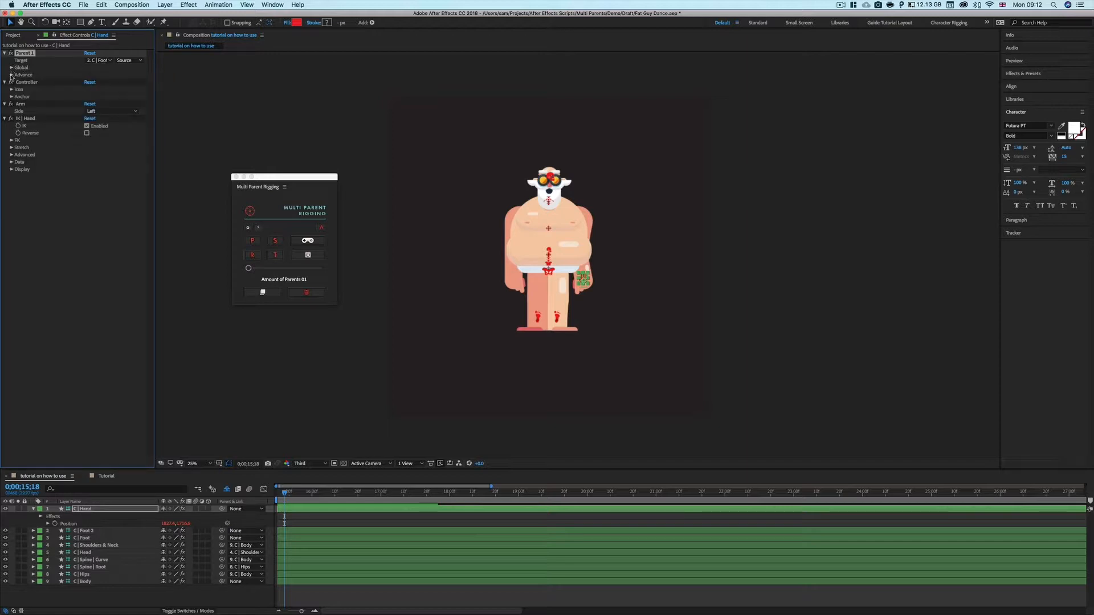
{"action": "left_click", "coordinate": [11, 75]}
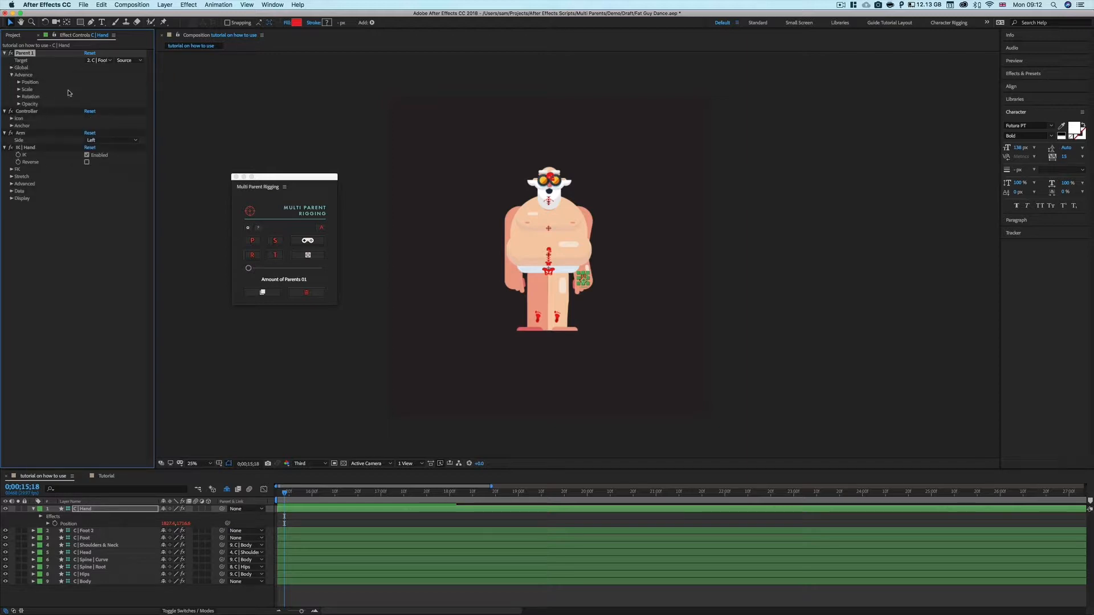
{"action": "left_click", "coordinate": [19, 83]}
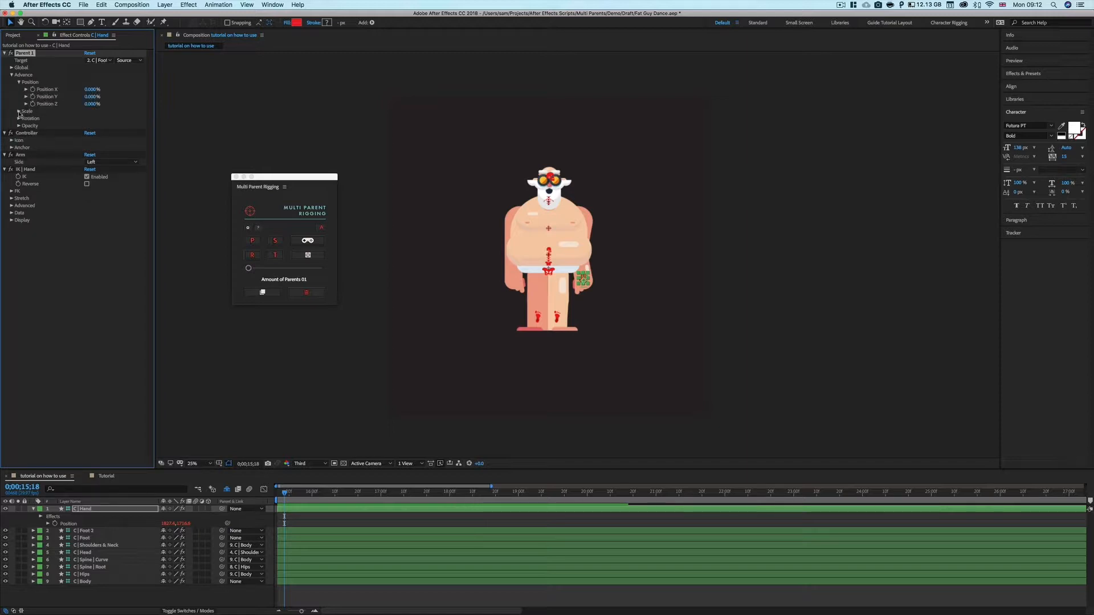
{"action": "left_click", "coordinate": [20, 111]}
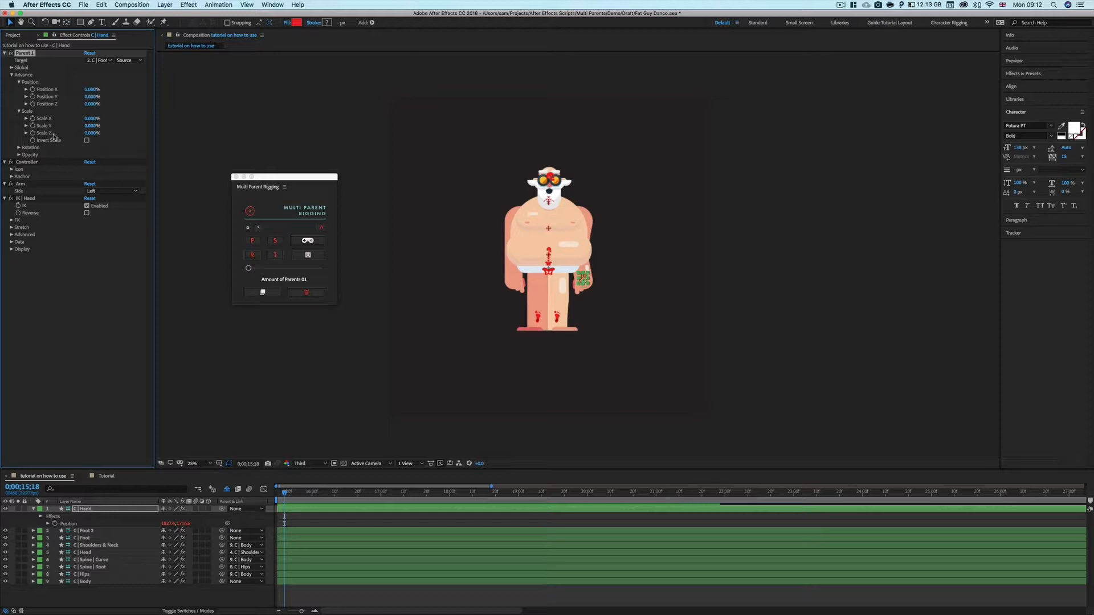
{"action": "left_click", "coordinate": [19, 149]}
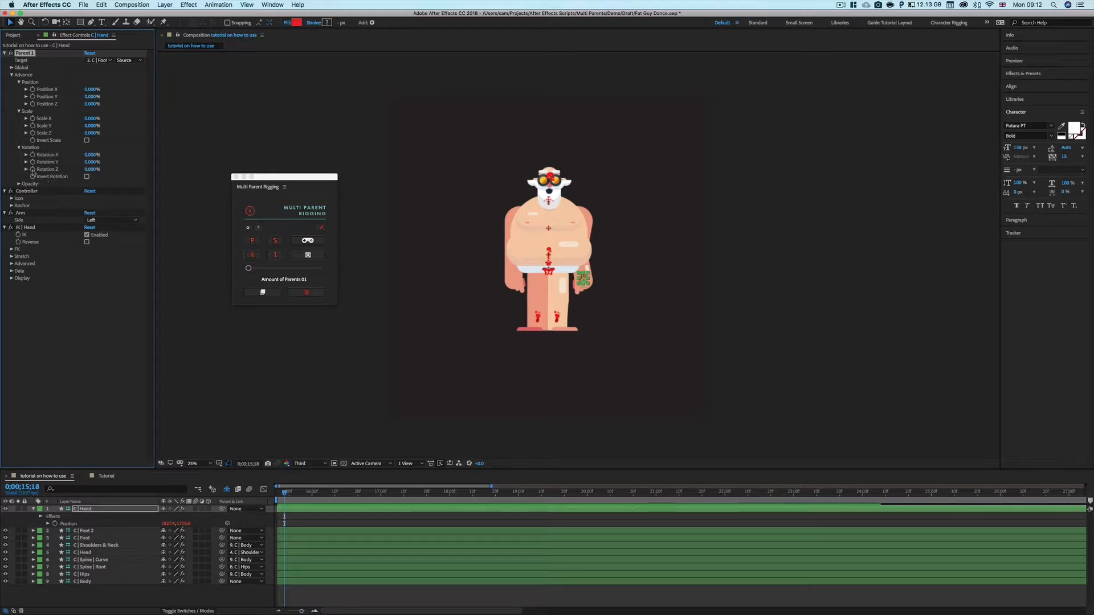
{"action": "left_click", "coordinate": [18, 184]}
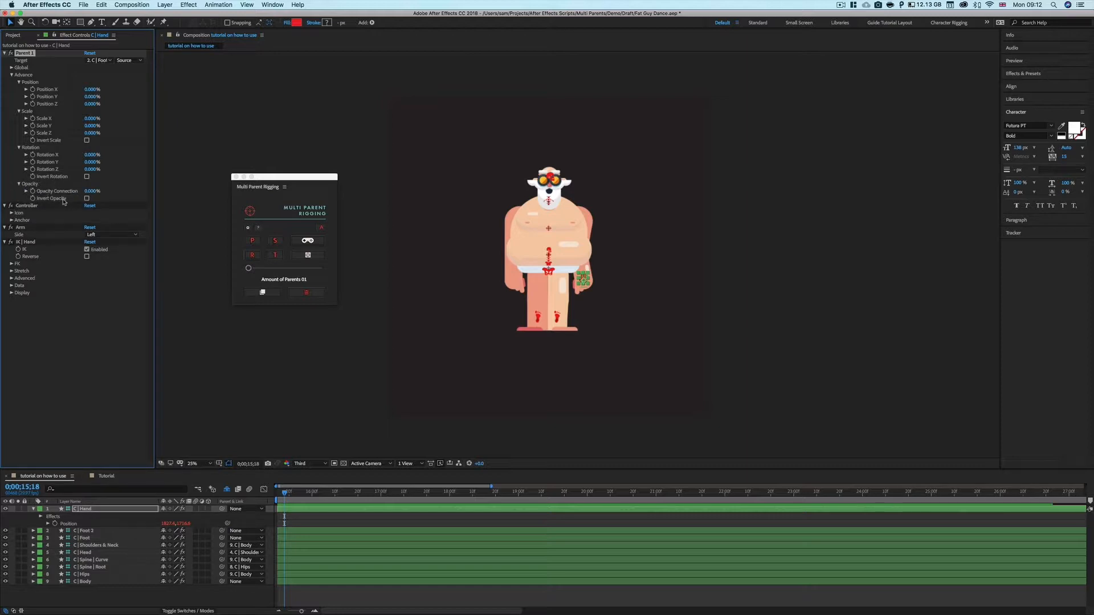
Set Parent 1's advanced Position X connection to 100%, and test Position Y before returning it to 0%.
{"action": "left_click", "coordinate": [26, 90]}
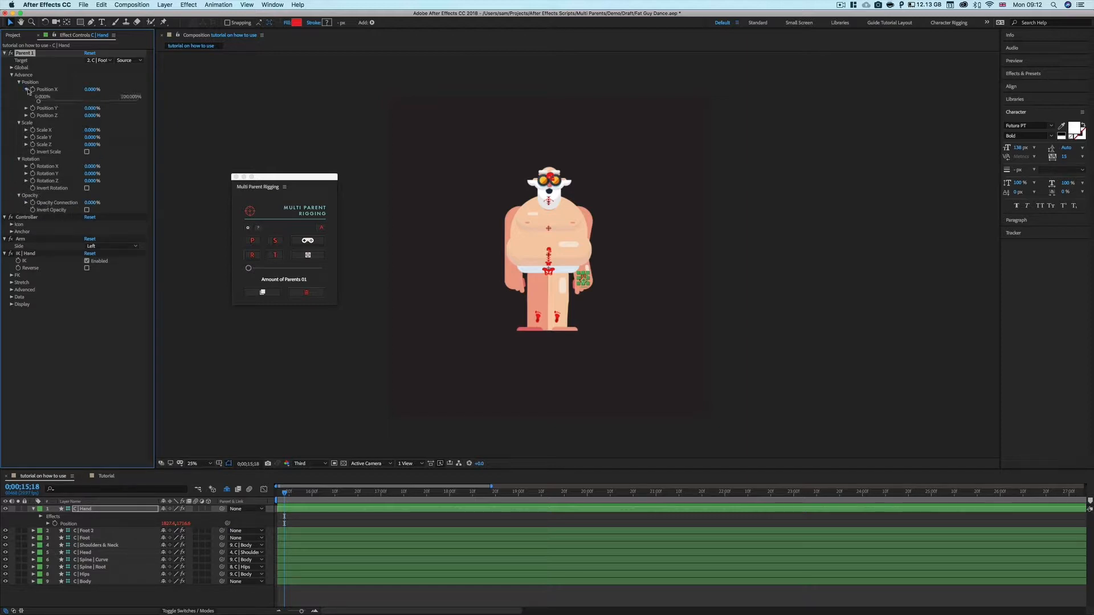
{"action": "left_click_drag", "start_coordinate": [38, 102], "coordinate": [121, 107]}
{"action": "left_click_drag", "start_coordinate": [53, 106], "coordinate": [143, 107]}
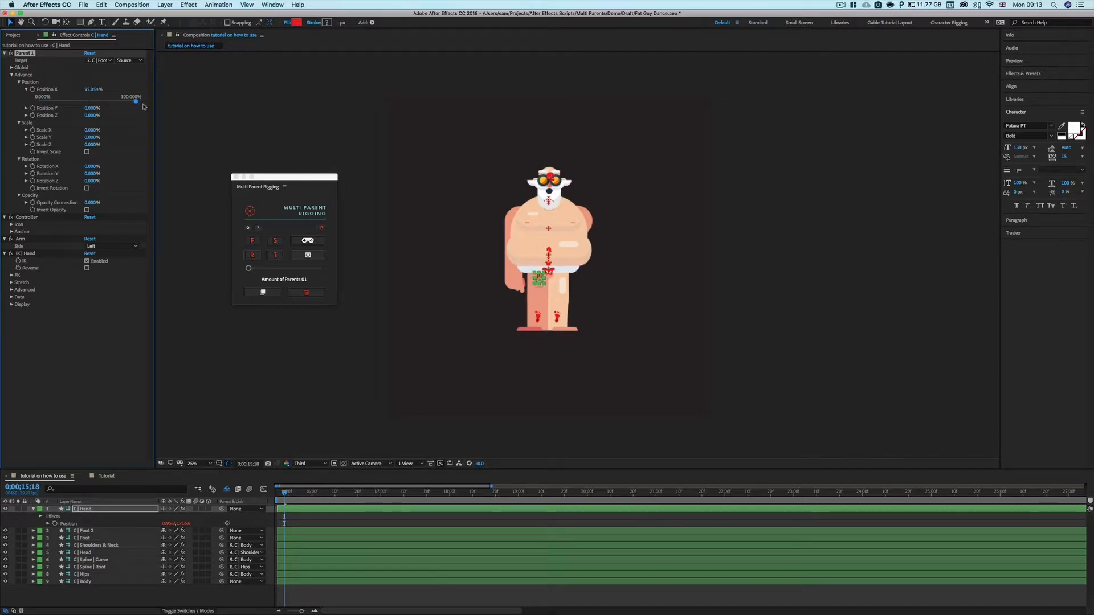
{"action": "left_click", "coordinate": [26, 108]}
{"action": "mouse_move", "coordinate": [47, 121]}
{"action": "left_mouse_down"}
{"action": "mouse_move", "coordinate": [122, 123]}
{"action": "mouse_move", "coordinate": [38, 120]}
{"action": "left_mouse_up"}
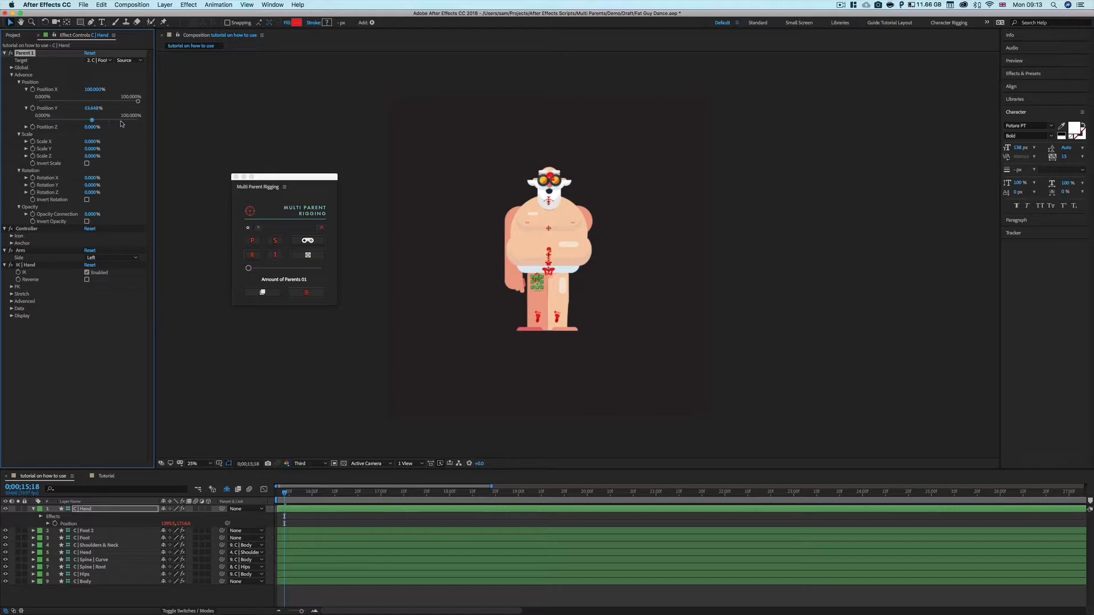
{"action": "left_click_drag", "start_coordinate": [121, 123], "coordinate": [36, 125]}
{"action": "left_click_drag", "start_coordinate": [98, 107], "coordinate": [148, 107]}
Move the hand controller up and down over the leg to test it with only Position X connected.
{"action": "mouse_move", "coordinate": [538, 280]}
{"action": "left_mouse_down"}
{"action": "mouse_move", "coordinate": [583, 210]}
{"action": "mouse_move", "coordinate": [583, 240]}
{"action": "mouse_move", "coordinate": [556, 262]}
{"action": "mouse_move", "coordinate": [543, 296]}
{"action": "left_mouse_up"}
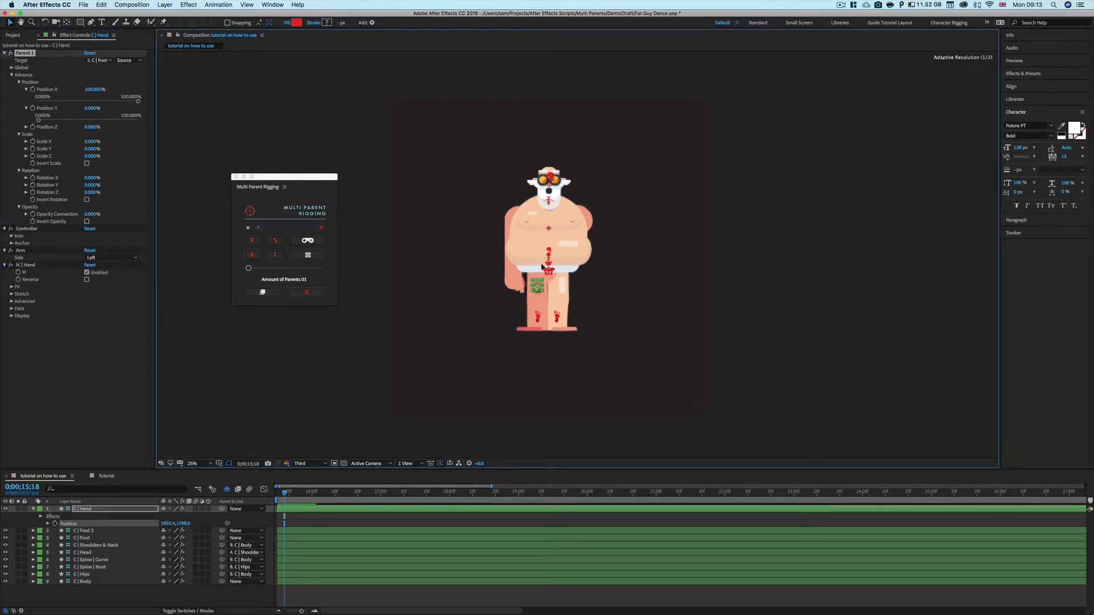
{"action": "left_click_drag", "start_coordinate": [541, 238], "coordinate": [530, 289]}
{"action": "mouse_move", "coordinate": [534, 246]}
{"action": "left_mouse_down"}
{"action": "mouse_move", "coordinate": [535, 289]}
{"action": "mouse_move", "coordinate": [537, 243]}
{"action": "left_mouse_up"}
Set Parent 1's advanced Position X to 0% and Position Y to 100%, and move the hand controller sideways away from the leg.
{"action": "left_click_drag", "start_coordinate": [137, 102], "coordinate": [154, 122]}
{"action": "left_click_drag", "start_coordinate": [583, 322], "coordinate": [652, 318]}
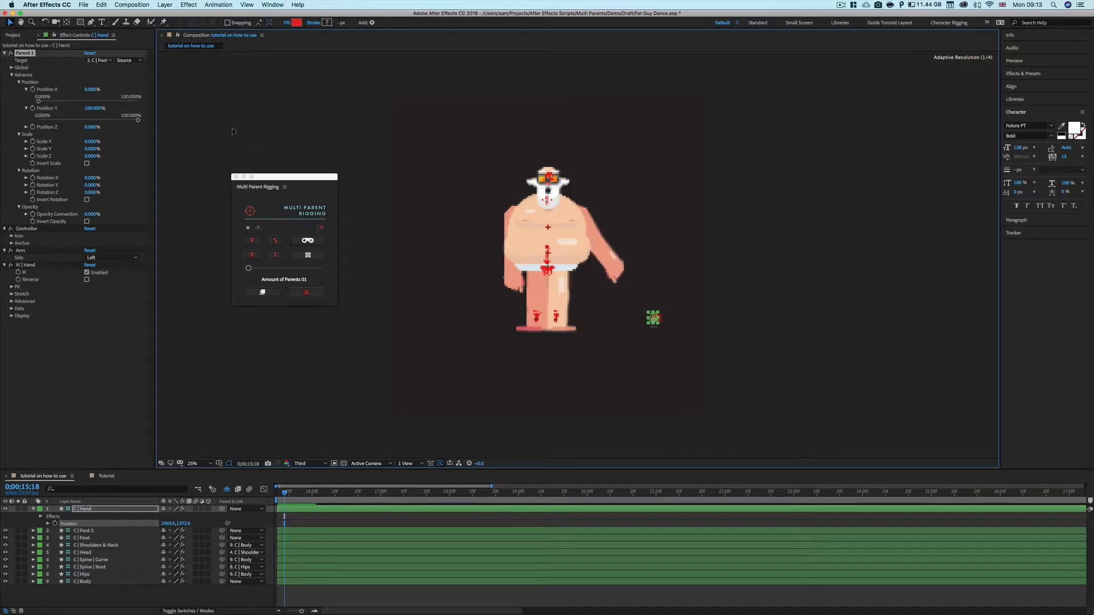
Test the Position Y connection by shifting the C | Foot 2 controller, and undo the foot move.
{"action": "left_click", "coordinate": [537, 319]}
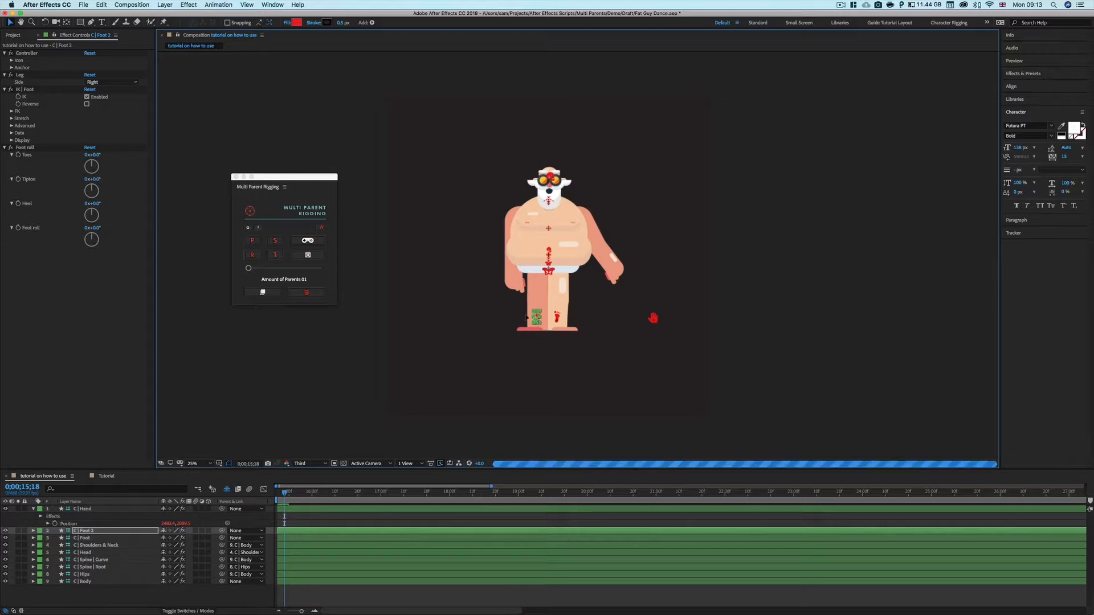
{"action": "mouse_move", "coordinate": [538, 322]}
{"action": "left_mouse_down"}
{"action": "mouse_move", "coordinate": [522, 299]}
{"action": "mouse_move", "coordinate": [535, 288]}
{"action": "mouse_move", "coordinate": [535, 322]}
{"action": "mouse_move", "coordinate": [536, 296]}
{"action": "mouse_move", "coordinate": [521, 309]}
{"action": "left_mouse_up"}
{"action": "key", "text": "super+z"}
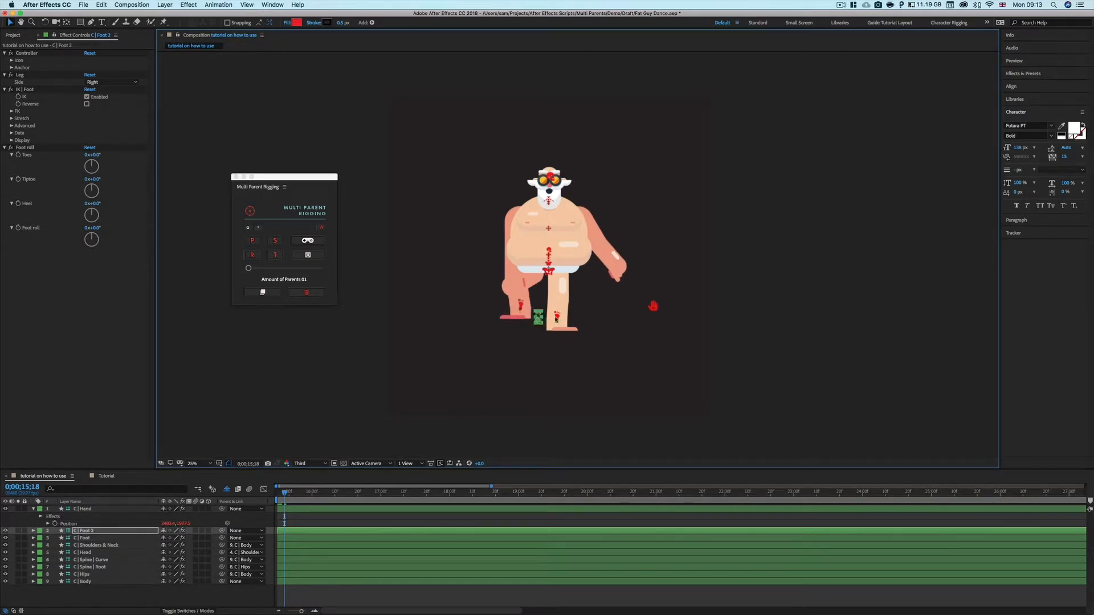
Bring the hand controller back toward the leg, reset Parent 1's Position Y to 0%, and place the hand beside the hip.
{"action": "left_click", "coordinate": [653, 318]}
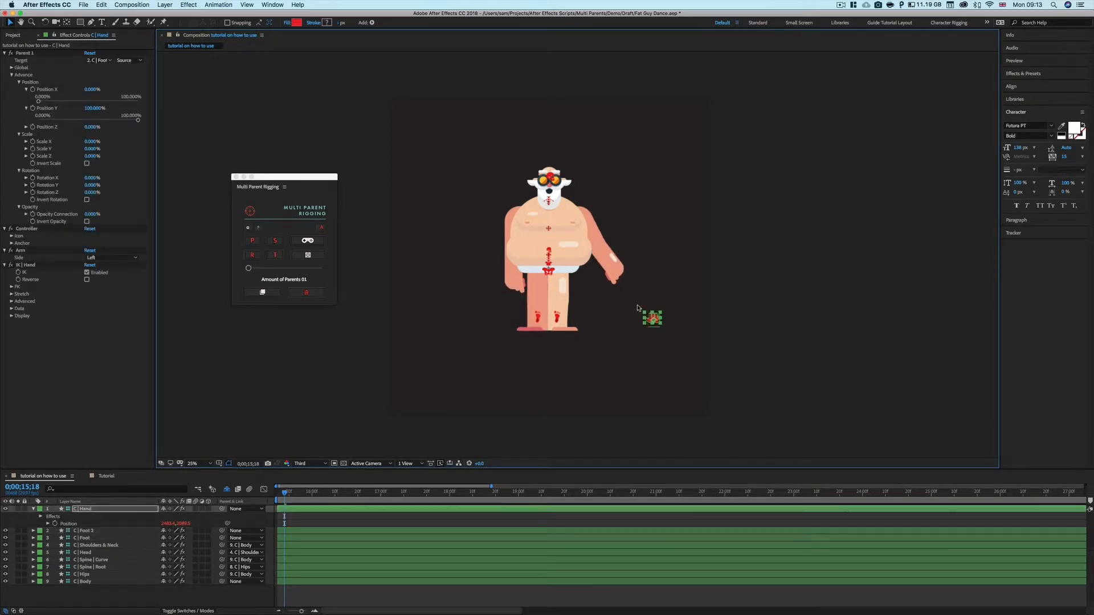
{"action": "left_click_drag", "start_coordinate": [653, 319], "coordinate": [603, 317]}
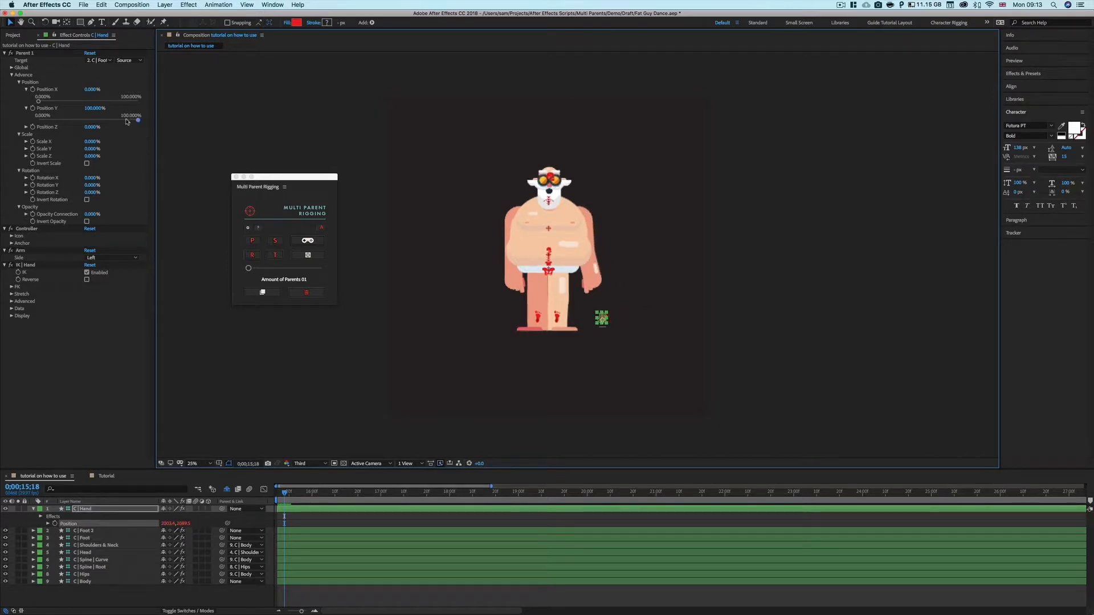
{"action": "left_click_drag", "start_coordinate": [138, 119], "coordinate": [9, 125]}
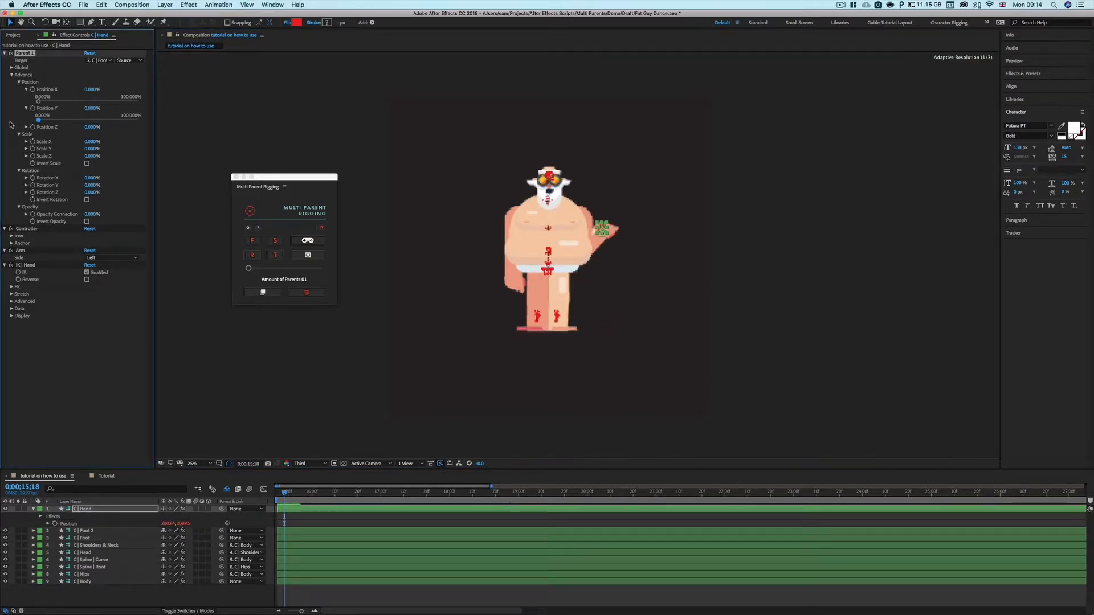
{"action": "left_click_drag", "start_coordinate": [603, 229], "coordinate": [595, 277]}
{"action": "key", "text": "period"}
{"action": "key", "text": "comma"}
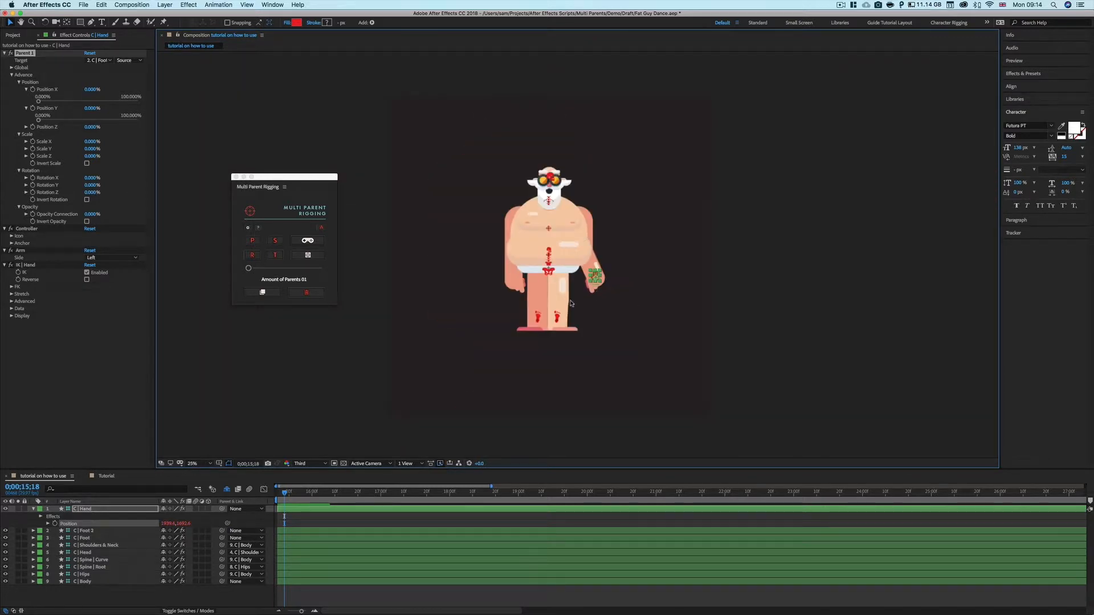
Apply the rig to the hand controller with two parents and expand Parent 1's Advance settings.
{"action": "left_click", "coordinate": [101, 343]}
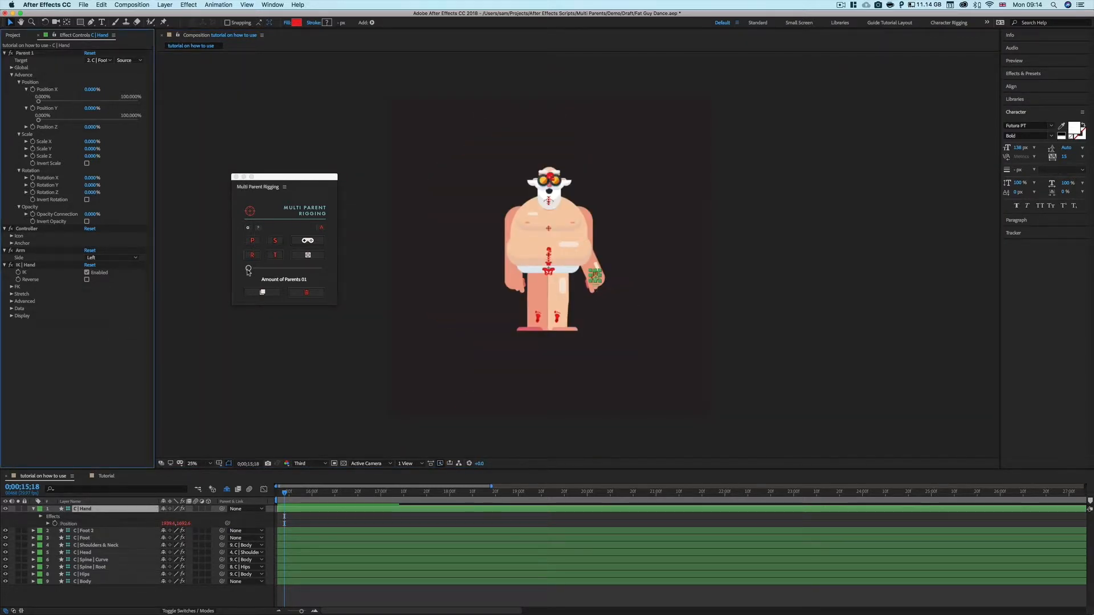
{"action": "left_click_drag", "start_coordinate": [248, 270], "coordinate": [261, 270]}
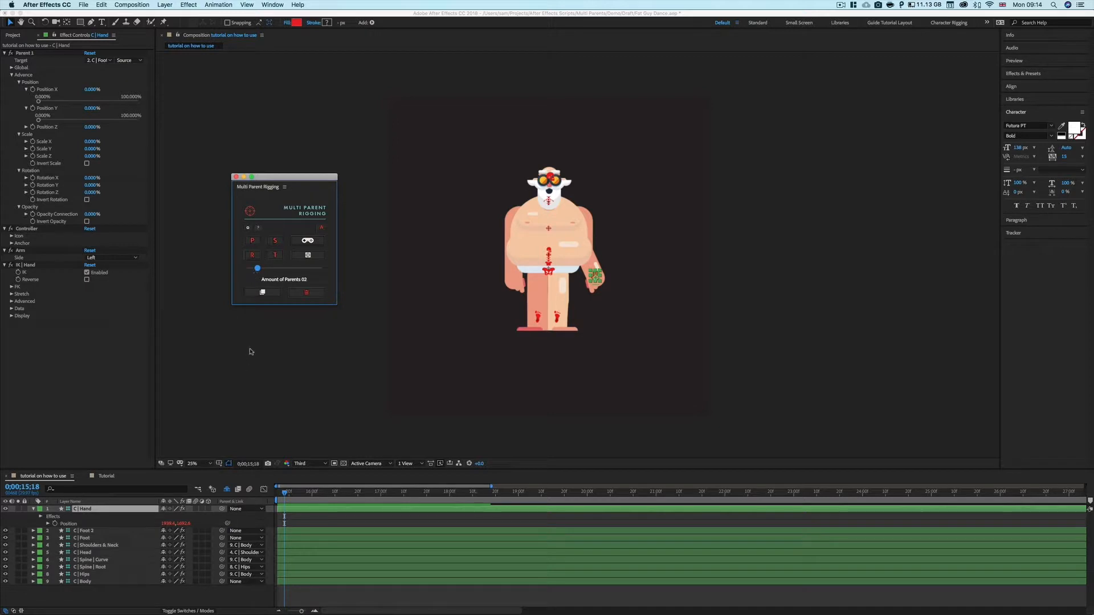
{"action": "left_click", "coordinate": [268, 295]}
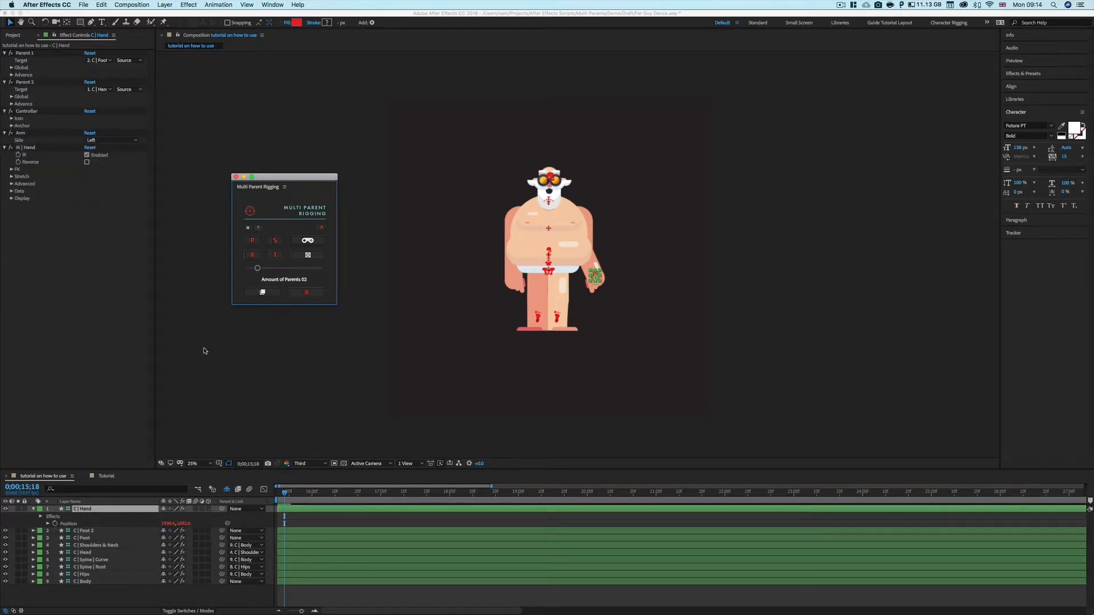
{"action": "left_click", "coordinate": [10, 75]}
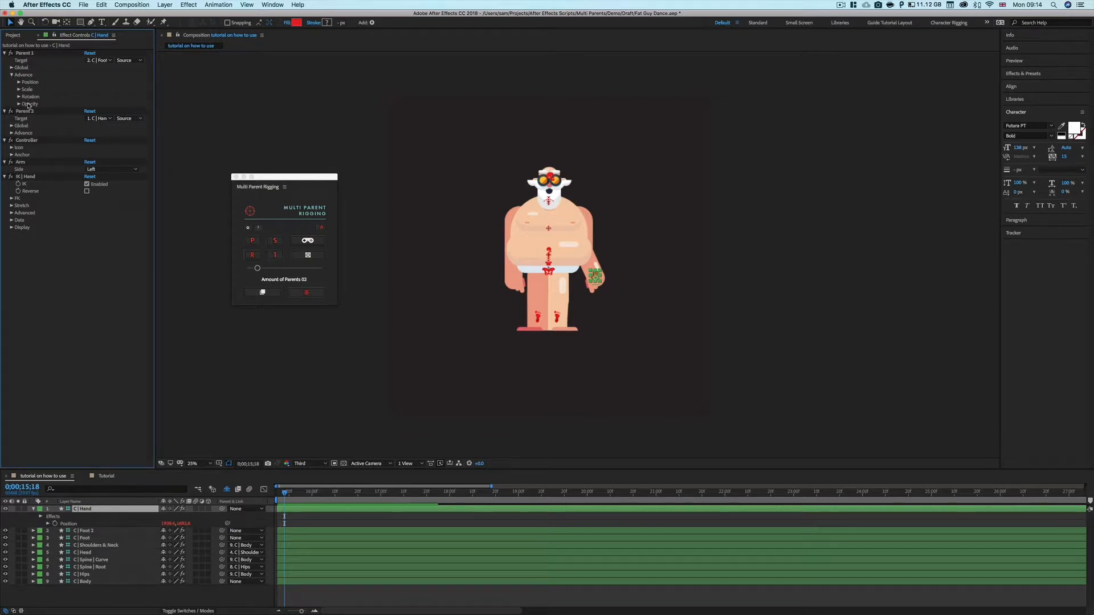
Replace the hand's rig with a two-parent, Position-only version and expand the advanced Position settings of both parents.
{"action": "left_click", "coordinate": [276, 244]}
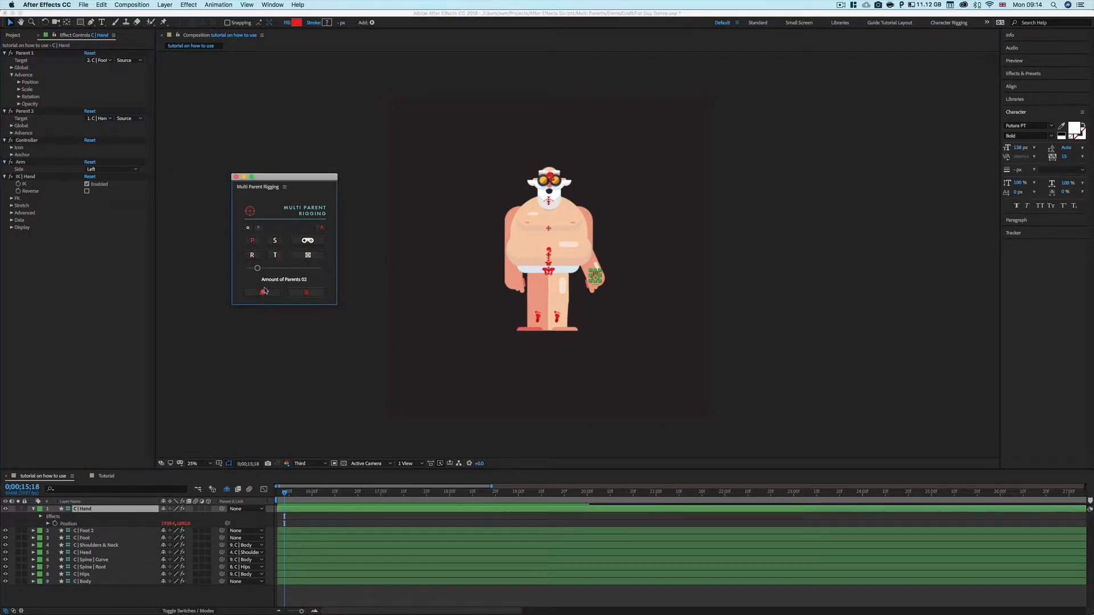
{"action": "left_click", "coordinate": [263, 291]}
{"action": "left_click", "coordinate": [608, 209]}
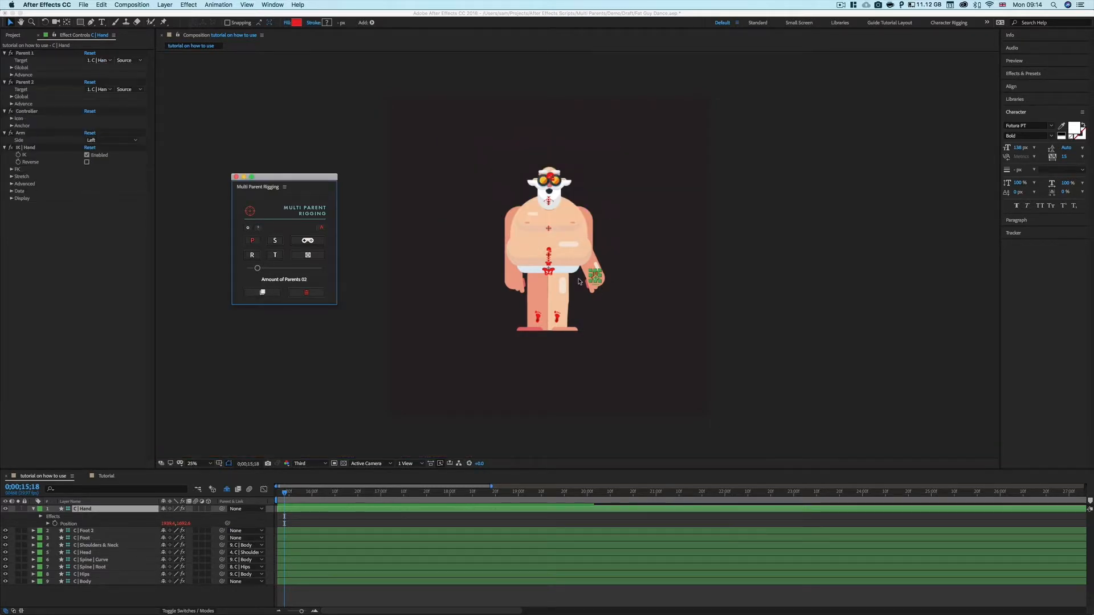
{"action": "left_click", "coordinate": [10, 104]}
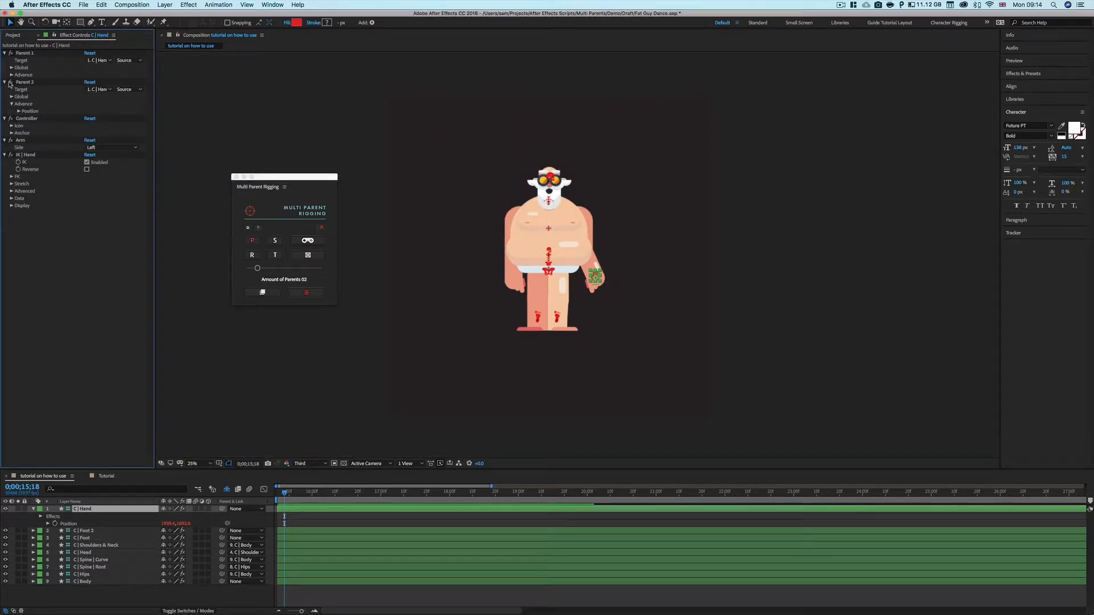
{"action": "left_click", "coordinate": [11, 74]}
{"action": "left_click", "coordinate": [18, 82]}
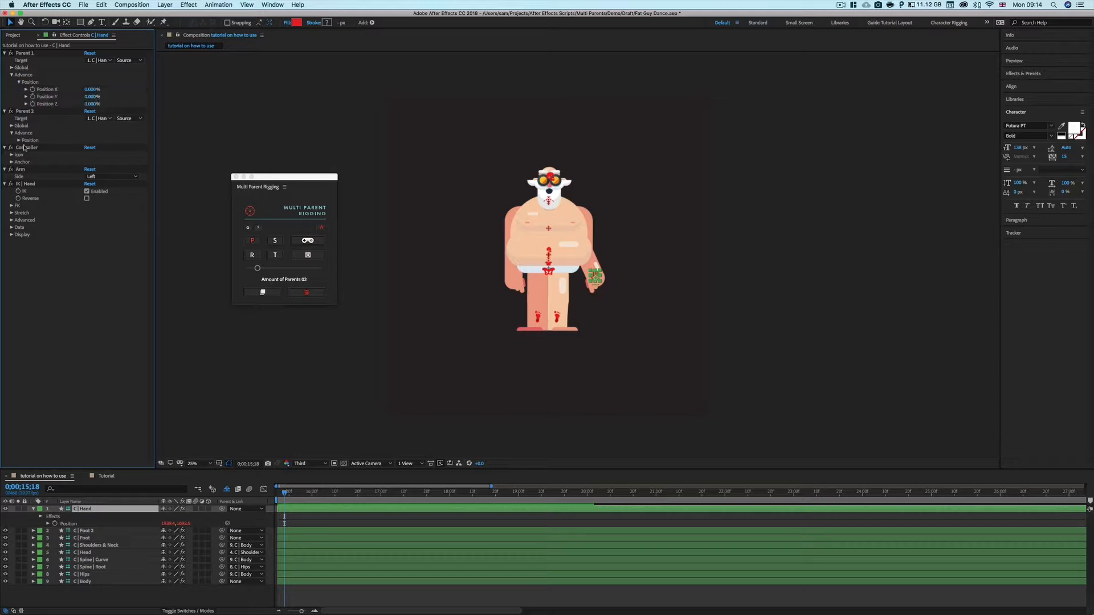
{"action": "left_click", "coordinate": [19, 141]}
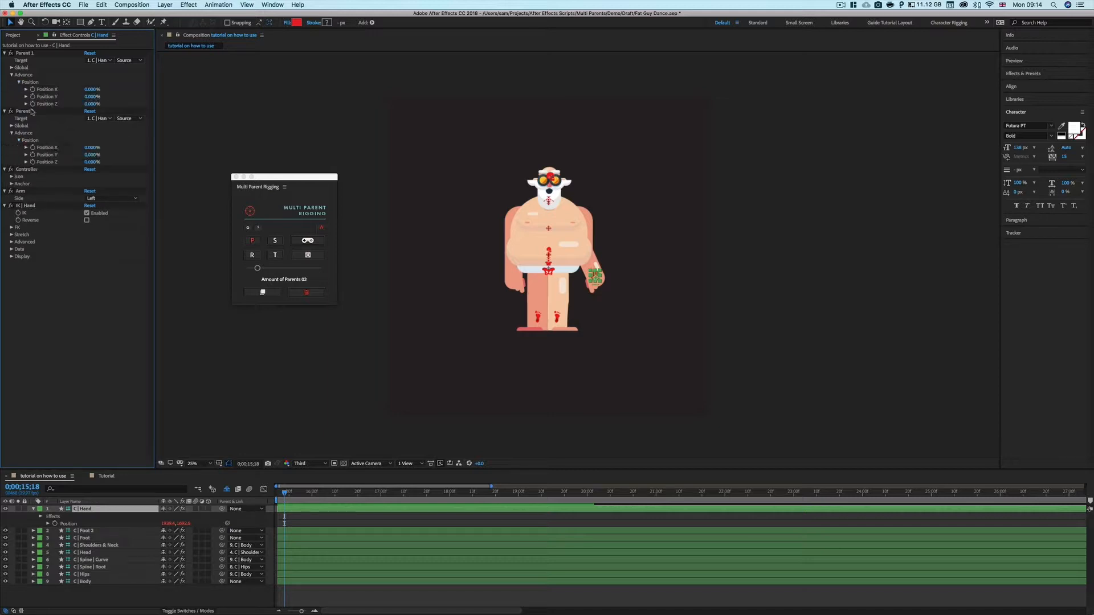
Set Parent 2's target to C | Head and Parent 1's target to C | Foot 2.
{"action": "left_click", "coordinate": [97, 119]}
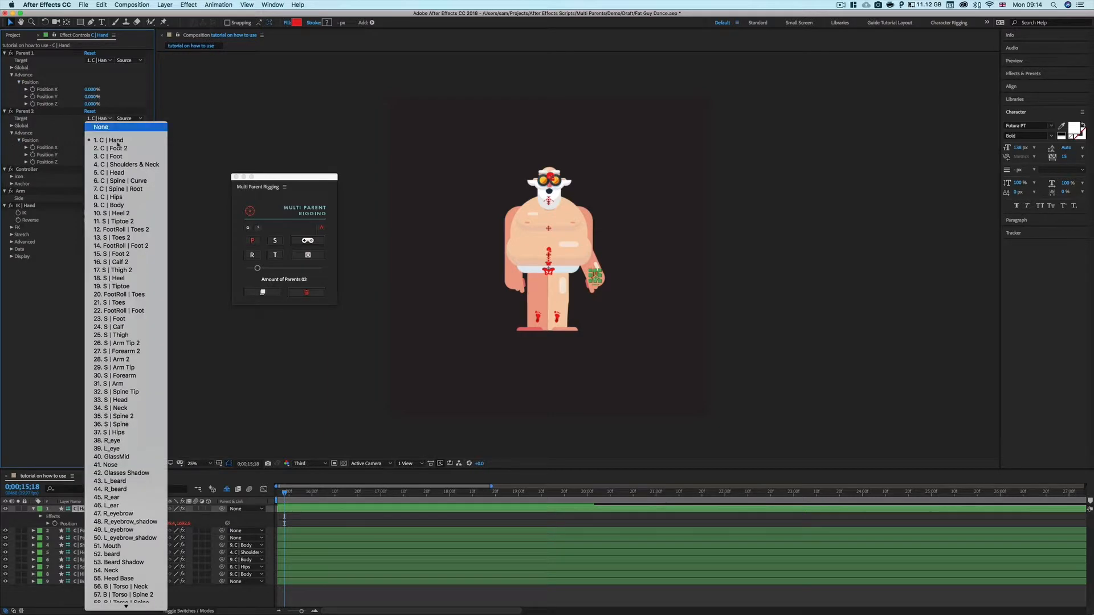
{"action": "left_click", "coordinate": [132, 172]}
{"action": "left_click", "coordinate": [98, 61]}
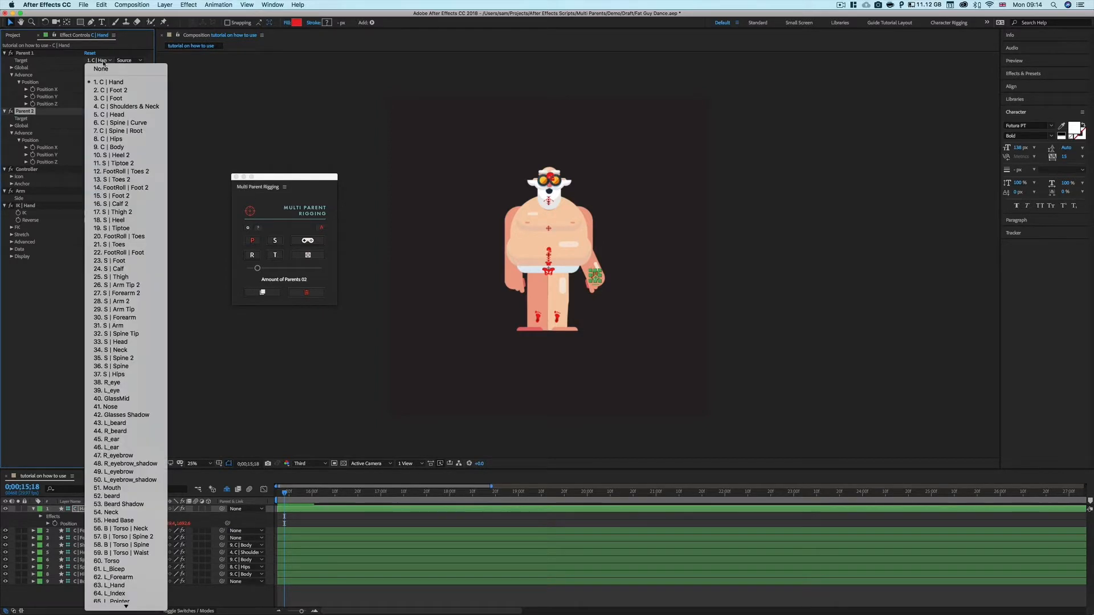
{"action": "left_click", "coordinate": [121, 83]}
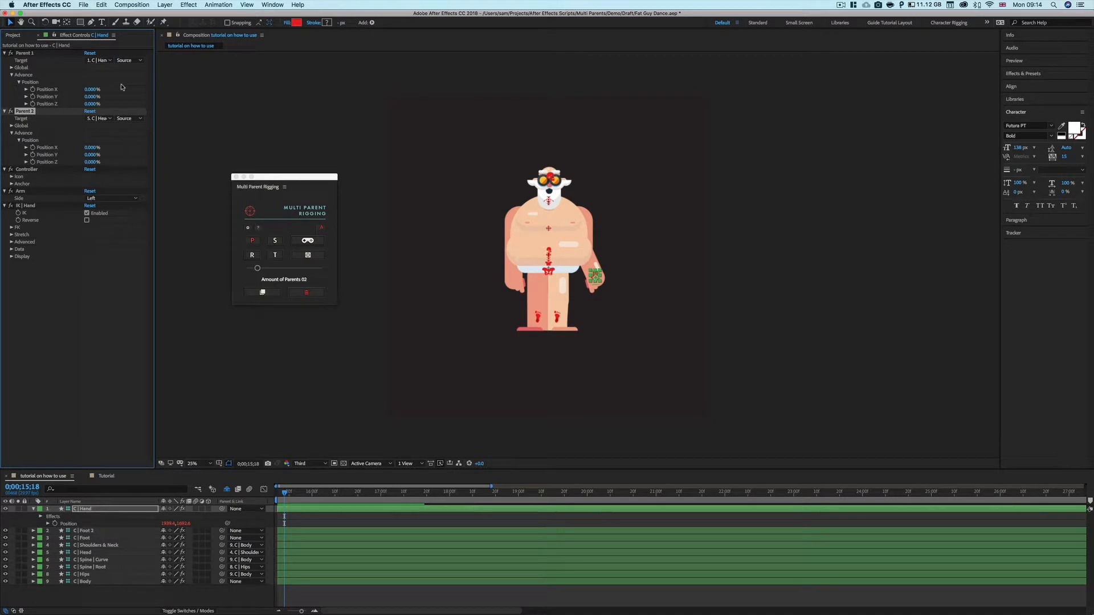
{"action": "left_click", "coordinate": [98, 60]}
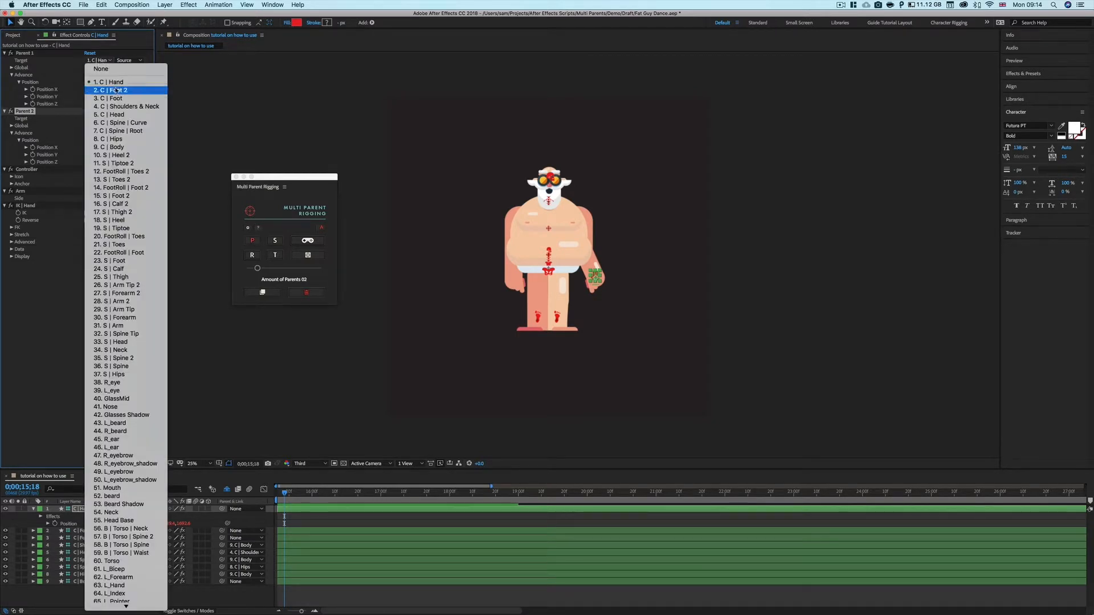
{"action": "left_click", "coordinate": [124, 99]}
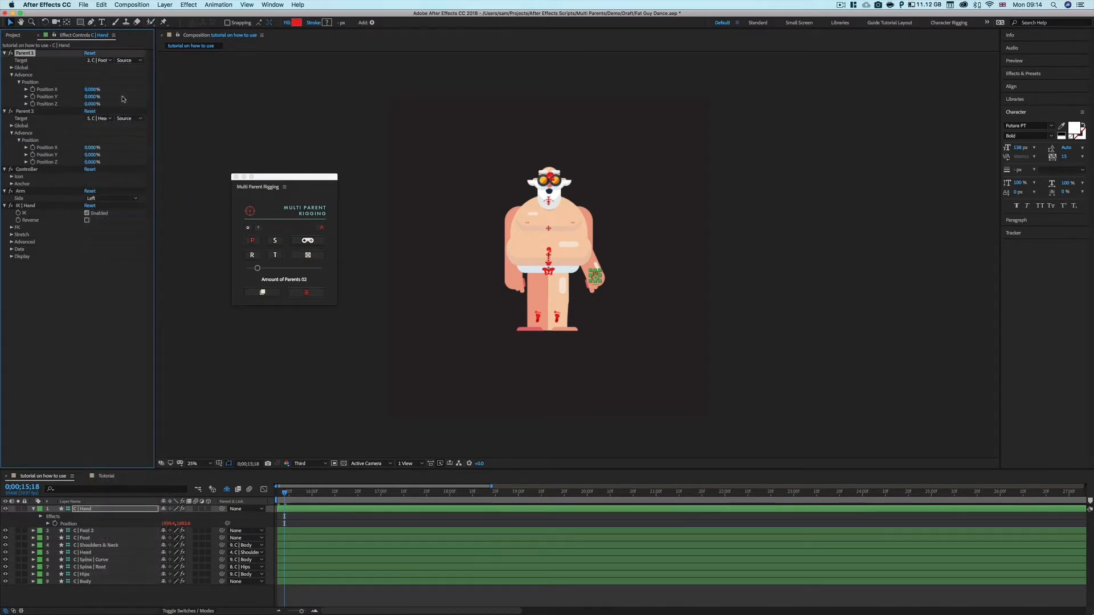
Set Parent 1's advanced Position X and Parent 2's advanced Position Y to 100%.
{"action": "left_click", "coordinate": [26, 89]}
{"action": "left_click_drag", "start_coordinate": [39, 103], "coordinate": [139, 105]}
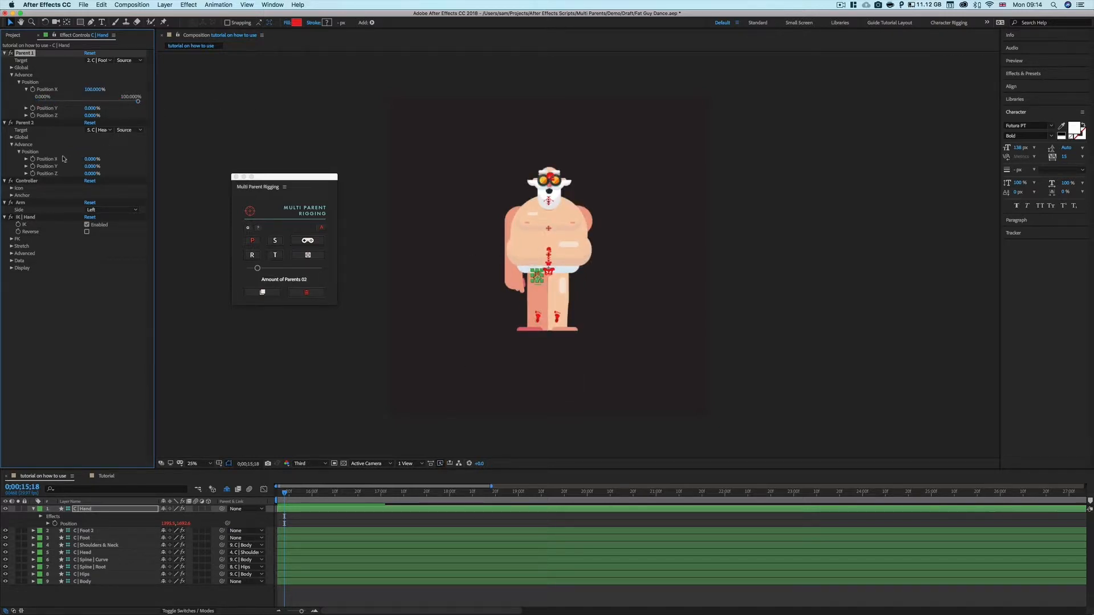
{"action": "left_click", "coordinate": [26, 166]}
{"action": "left_click_drag", "start_coordinate": [40, 180], "coordinate": [156, 182]}
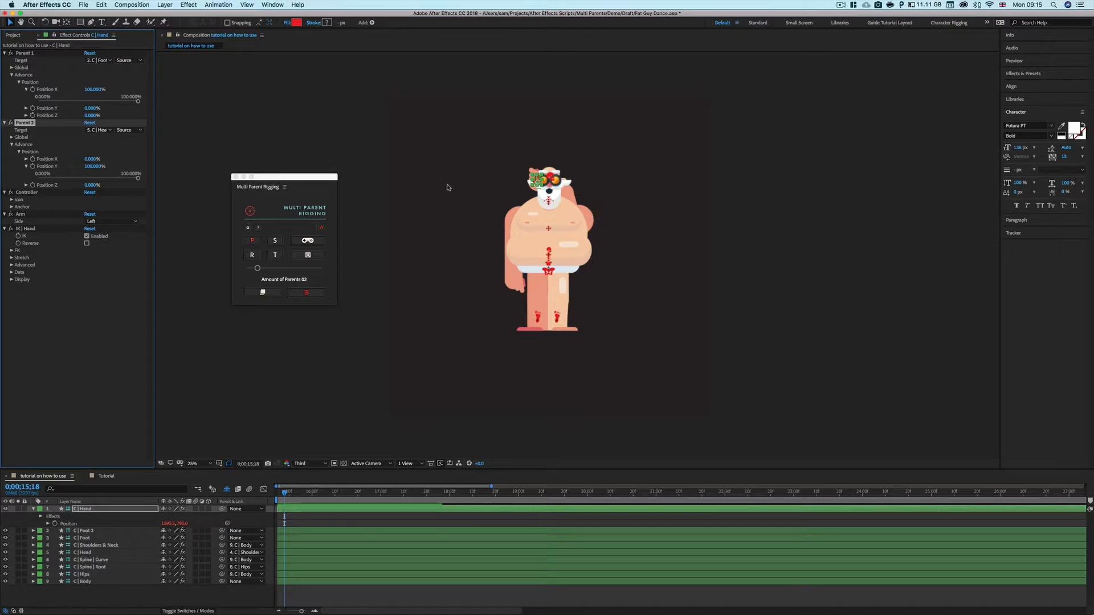
Test varying Parent 1's Position X, reset Parent 2's Position Y to 0%, and set Parent 1's Position X to about 79%.
{"action": "mouse_move", "coordinate": [136, 104]}
{"action": "left_mouse_down"}
{"action": "mouse_move", "coordinate": [53, 104]}
{"action": "mouse_move", "coordinate": [137, 104]}
{"action": "left_mouse_up"}
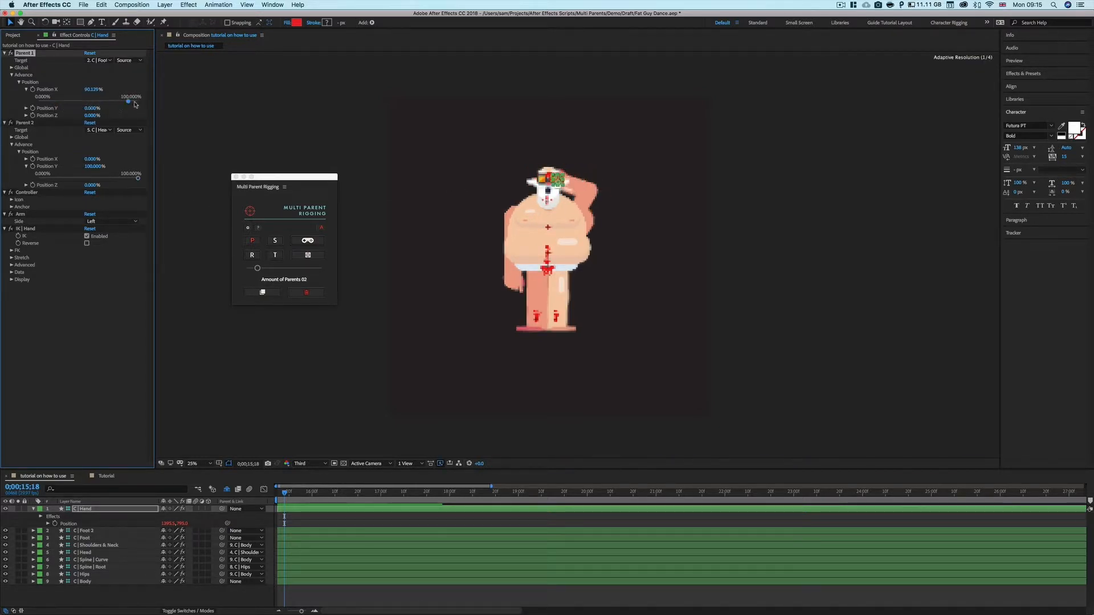
{"action": "left_click_drag", "start_coordinate": [138, 180], "coordinate": [32, 186]}
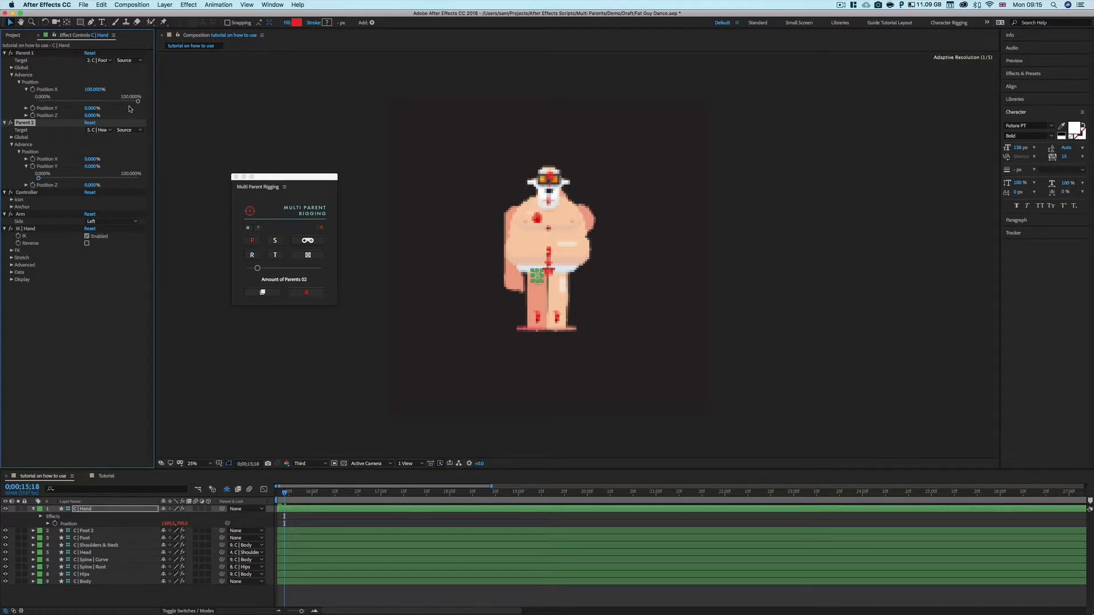
{"action": "left_click_drag", "start_coordinate": [138, 101], "coordinate": [118, 104]}
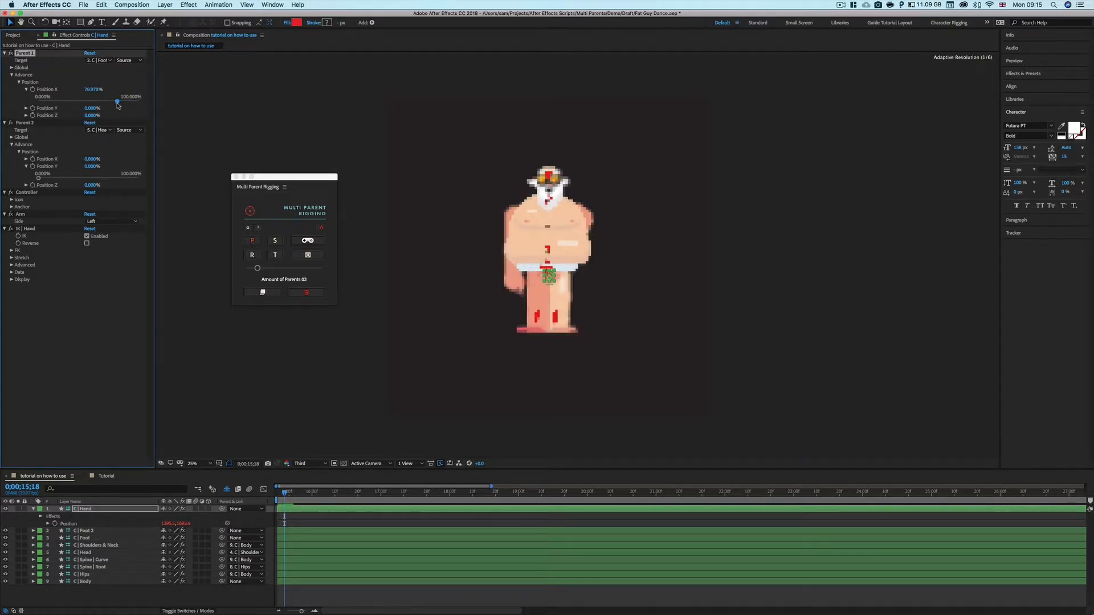
Enable Use Global Properties with Position for Parent 1, and test its global Connection before returning it to 0%.
{"action": "left_click", "coordinate": [12, 68]}
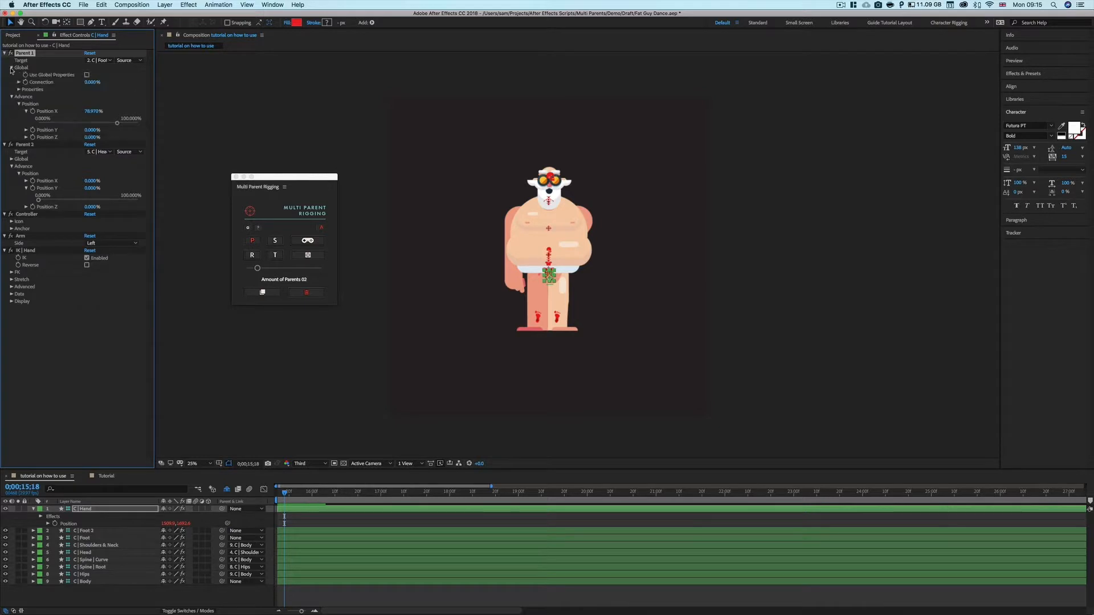
{"action": "left_click", "coordinate": [19, 90]}
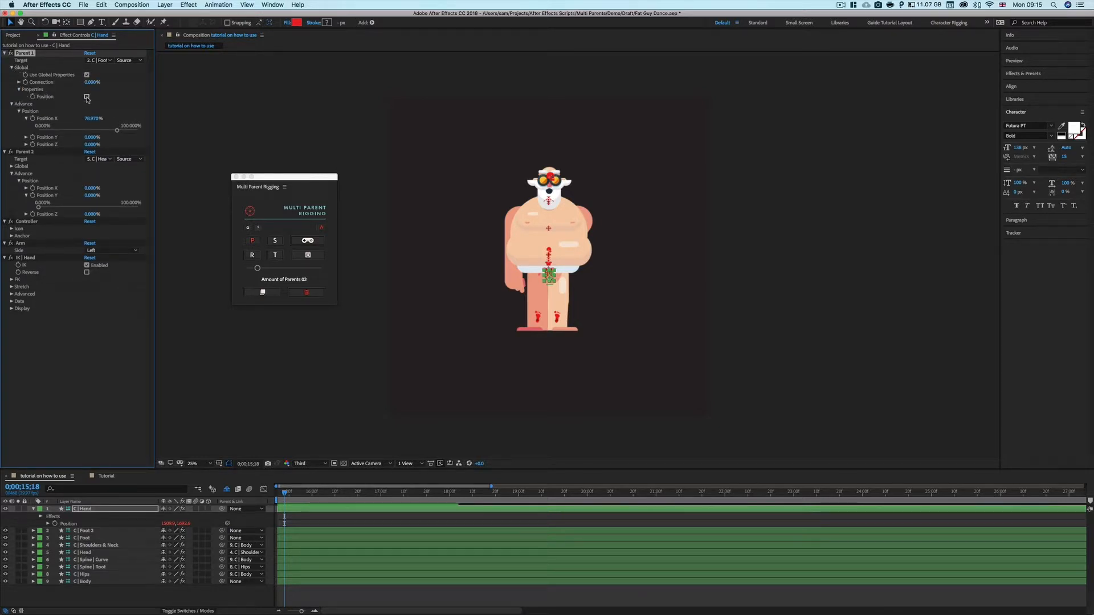
{"action": "left_click", "coordinate": [19, 82]}
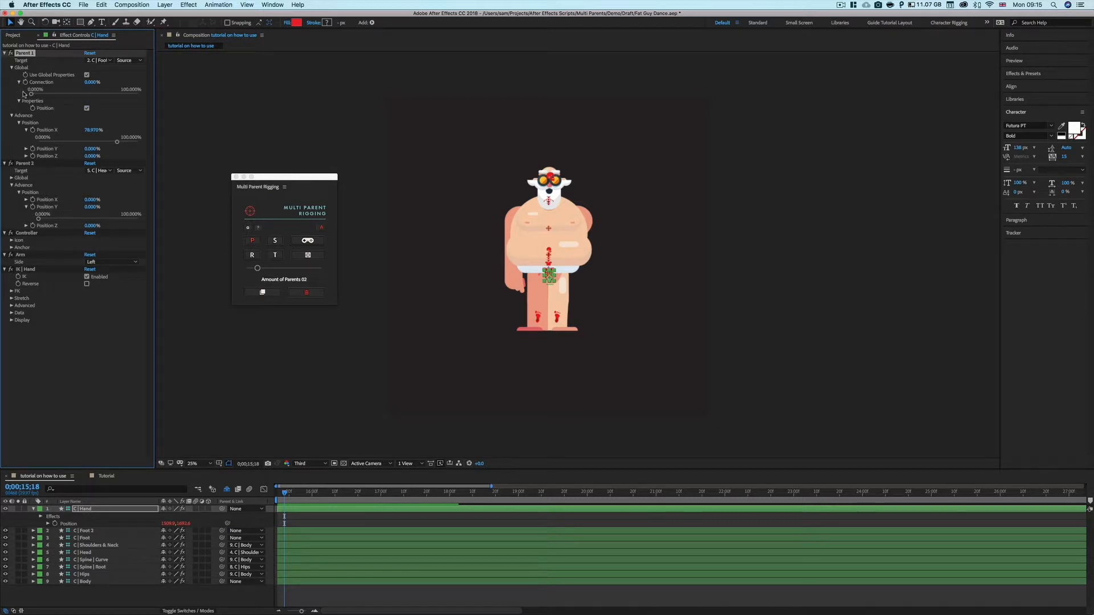
{"action": "mouse_move", "coordinate": [34, 94]}
{"action": "left_mouse_down"}
{"action": "mouse_move", "coordinate": [117, 95]}
{"action": "mouse_move", "coordinate": [31, 96]}
{"action": "left_mouse_up"}
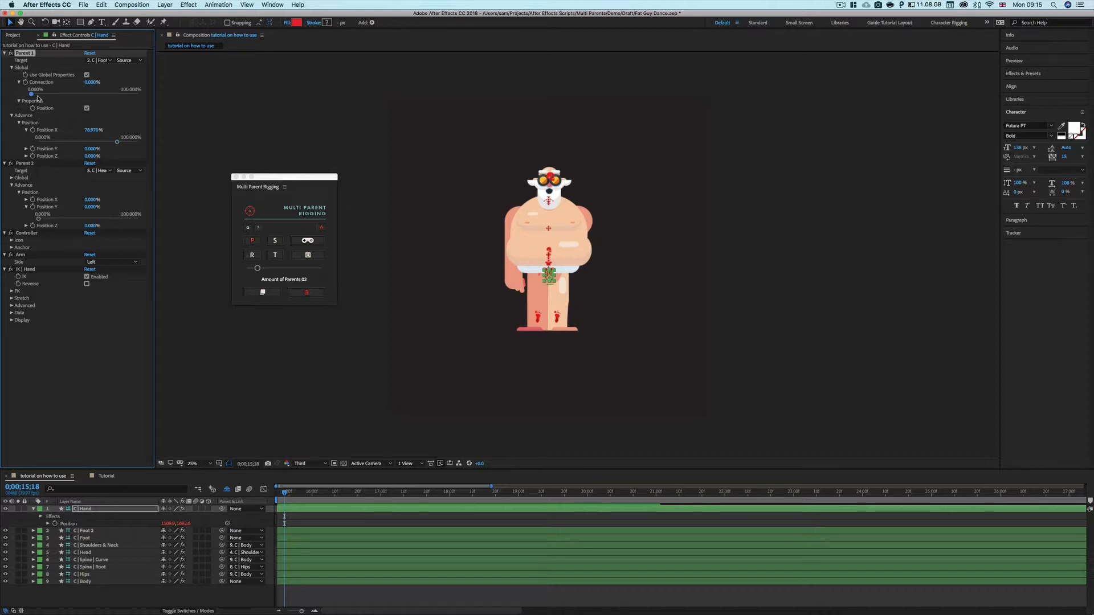
{"action": "mouse_move", "coordinate": [37, 97]}
{"action": "left_mouse_down"}
{"action": "mouse_move", "coordinate": [57, 97]}
{"action": "mouse_move", "coordinate": [28, 98]}
{"action": "left_mouse_up"}
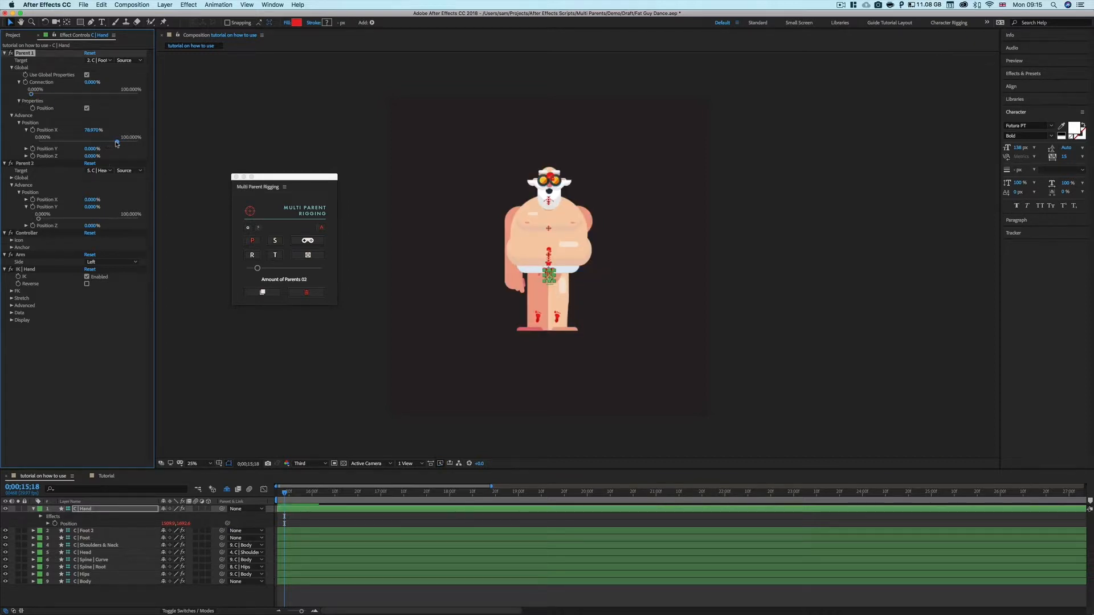
Reset Parent 1's advanced Position X to 0% and test the global Connection again, ending at 0%.
{"action": "left_click_drag", "start_coordinate": [83, 144], "coordinate": [38, 142]}
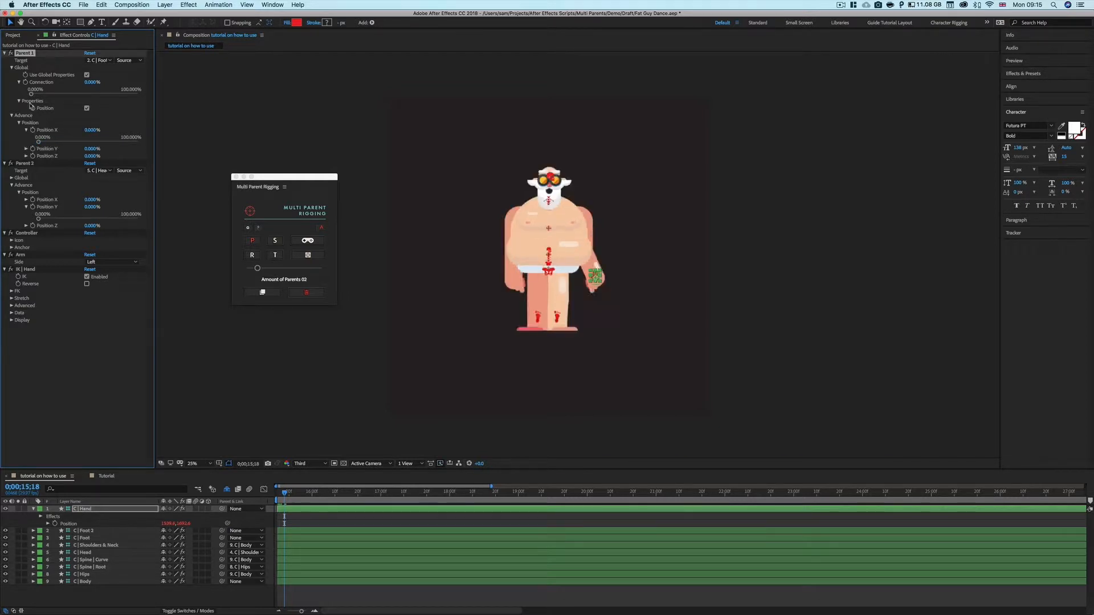
{"action": "mouse_move", "coordinate": [31, 95]}
{"action": "left_mouse_down"}
{"action": "mouse_move", "coordinate": [126, 99]}
{"action": "mouse_move", "coordinate": [17, 106]}
{"action": "left_mouse_up"}
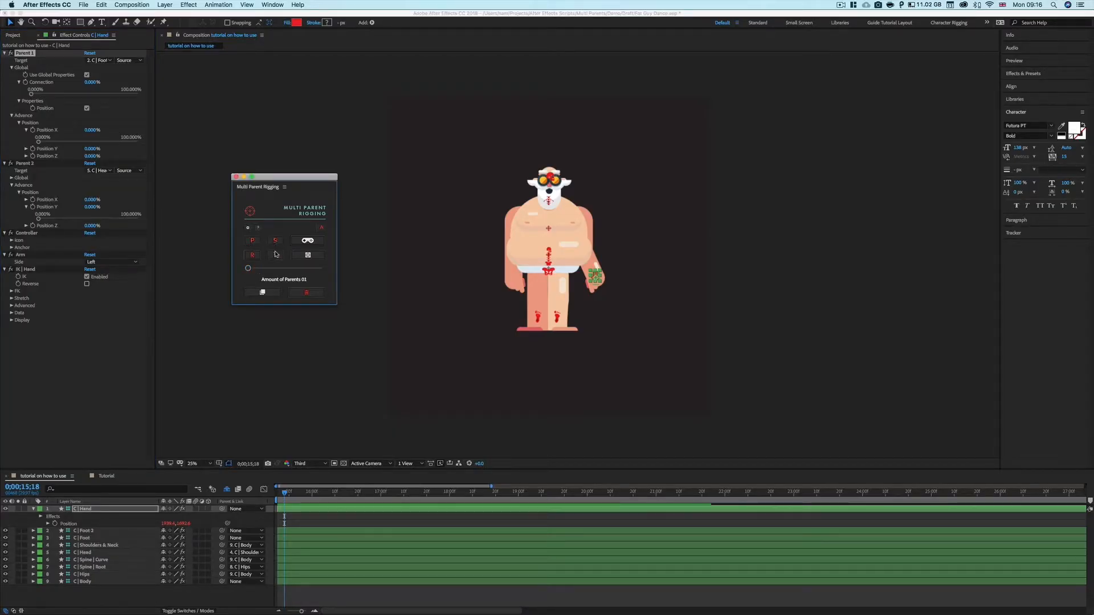
Replace the hand's rig with a single-parent version covering all four properties, and delete that parent rig from the layer.
{"action": "left_click", "coordinate": [262, 293]}
{"action": "left_click", "coordinate": [607, 209]}
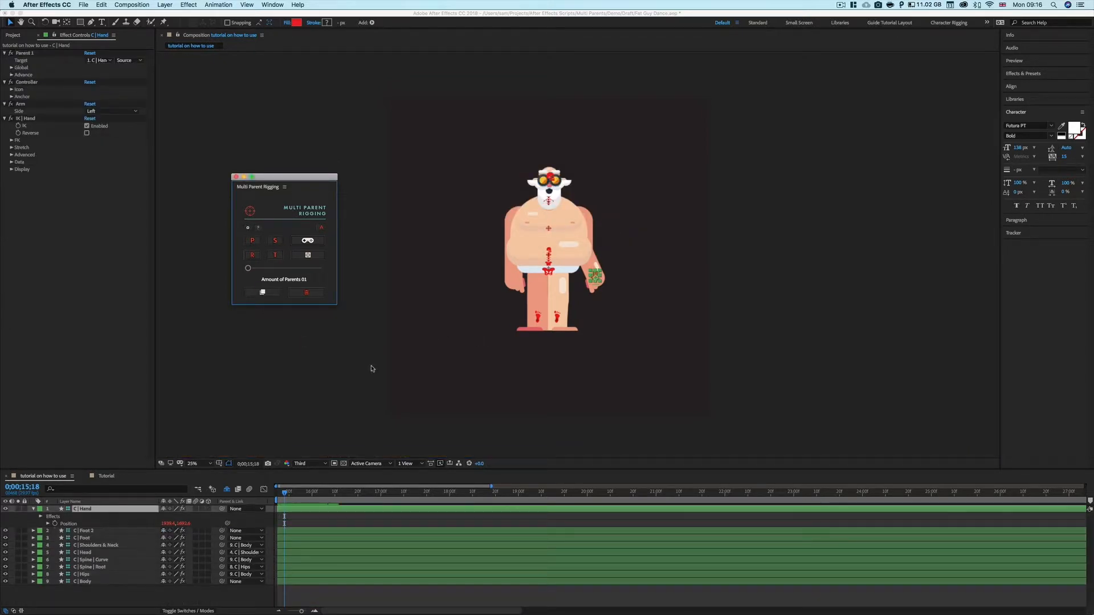
{"action": "left_click", "coordinate": [310, 296]}
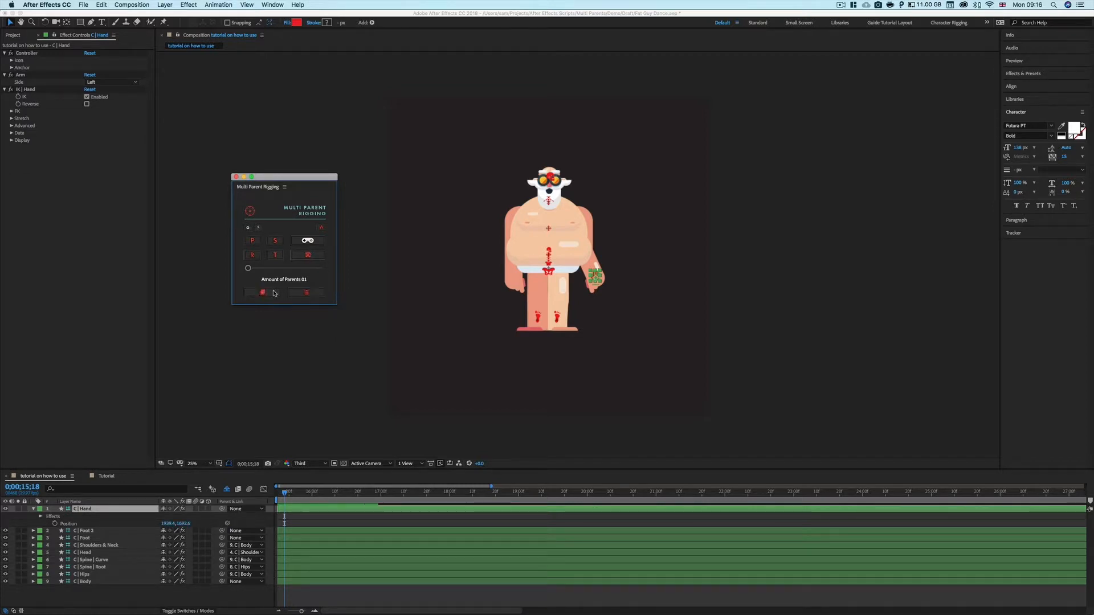
Create a single-parent rig on the hand controller and place its target null beside the character's shoulder.
{"action": "left_click", "coordinate": [272, 293]}
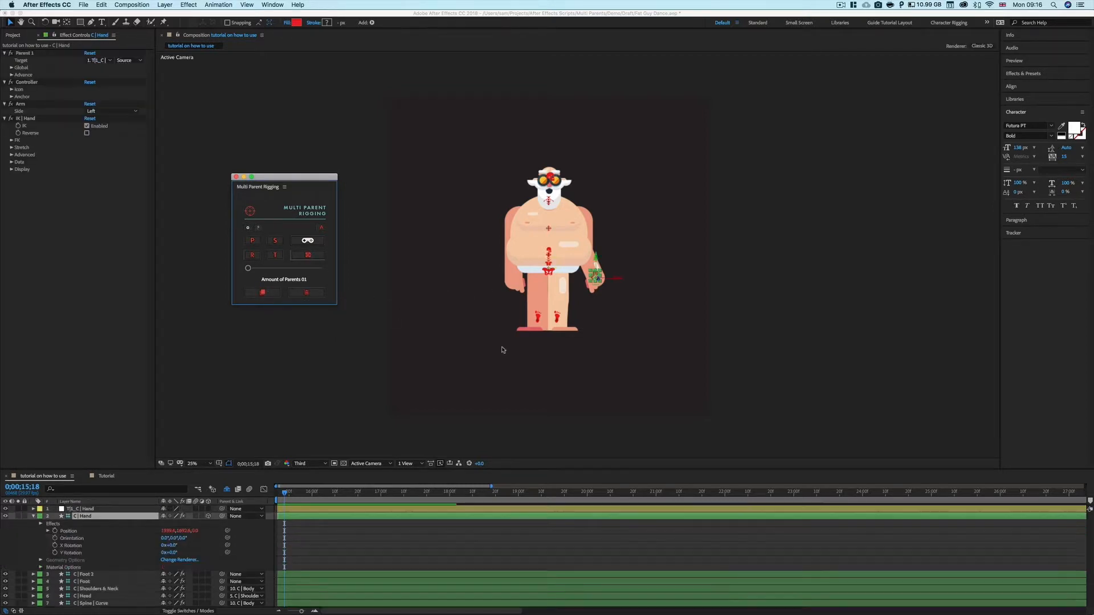
{"action": "left_click_drag", "start_coordinate": [595, 277], "coordinate": [613, 211]}
{"action": "left_click", "coordinate": [558, 352]}
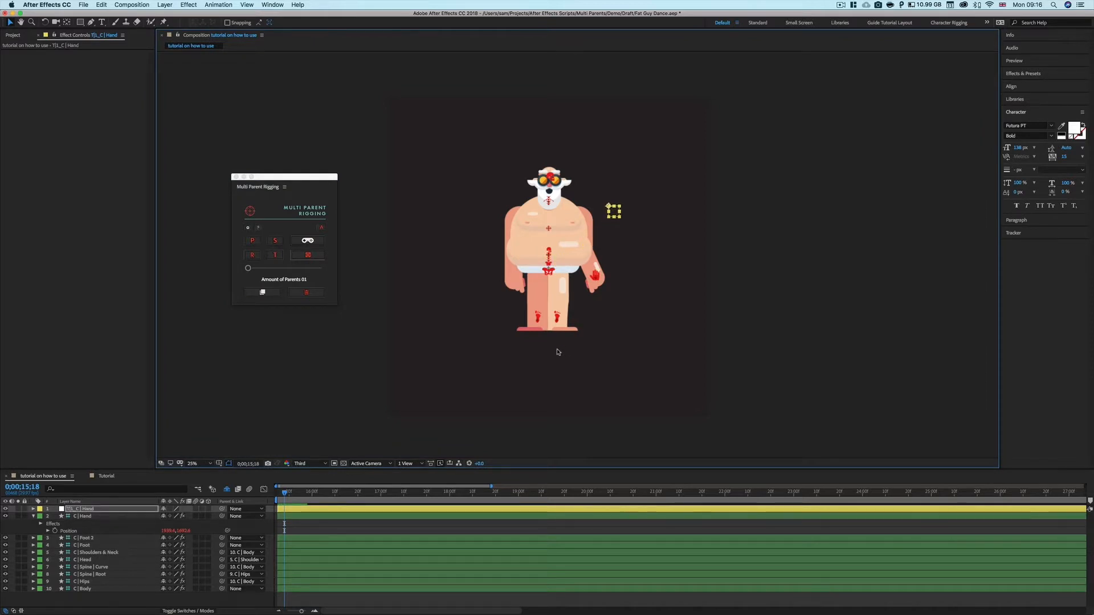
Keyframe the target null's Position at 0;00;15;18, and lower the null to about 2060, 1540 at 0;00;15;22.
{"action": "key", "text": "p"}
{"action": "left_click", "coordinate": [54, 516]}
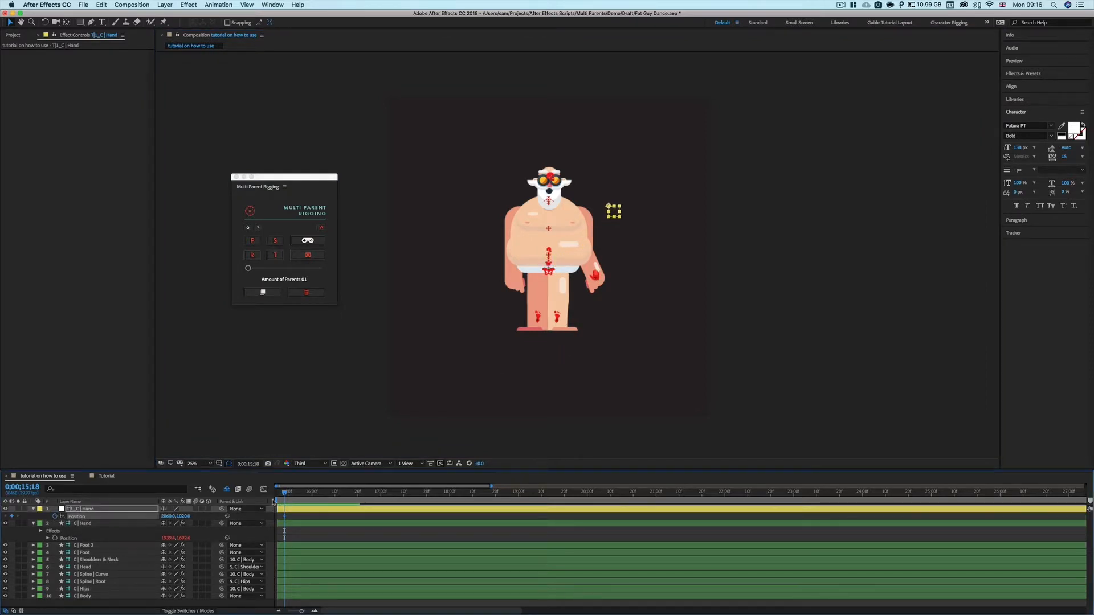
{"action": "left_click", "coordinate": [292, 492]}
{"action": "left_click", "coordinate": [296, 493]}
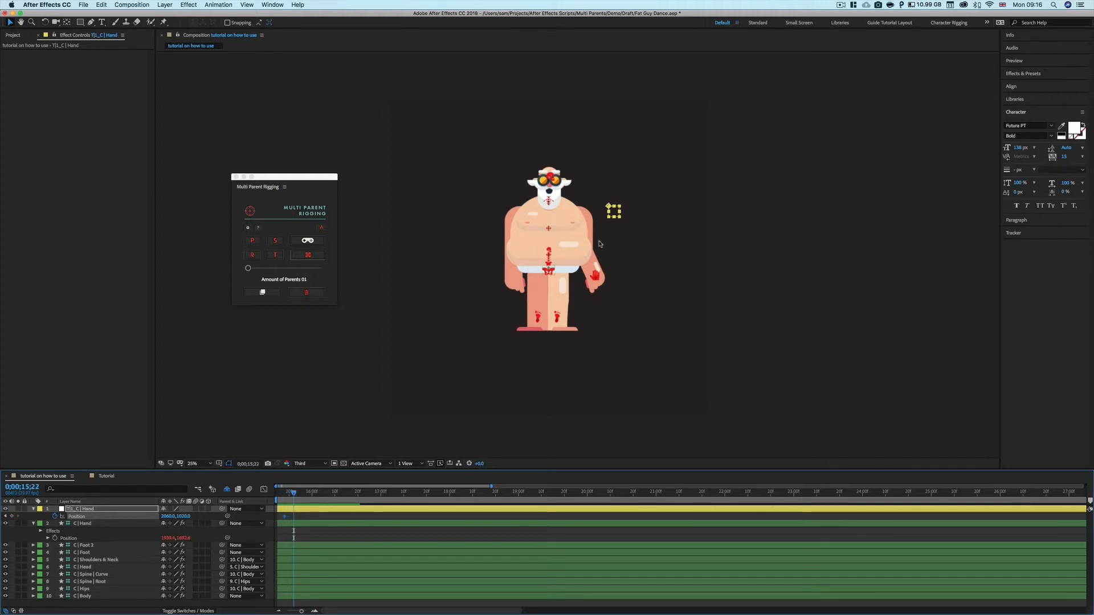
{"action": "left_click_drag", "start_coordinate": [615, 214], "coordinate": [627, 270]}
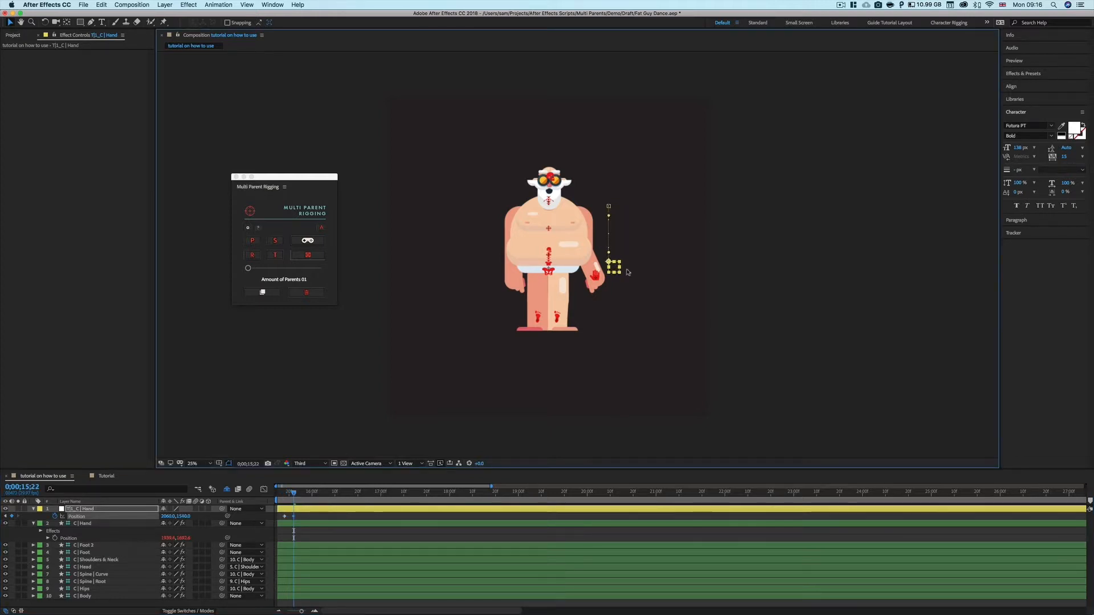
Copy the null's first Position keyframe to 0;00;15;26 and apply Easy Ease to all three keyframes.
{"action": "left_click", "coordinate": [303, 493]}
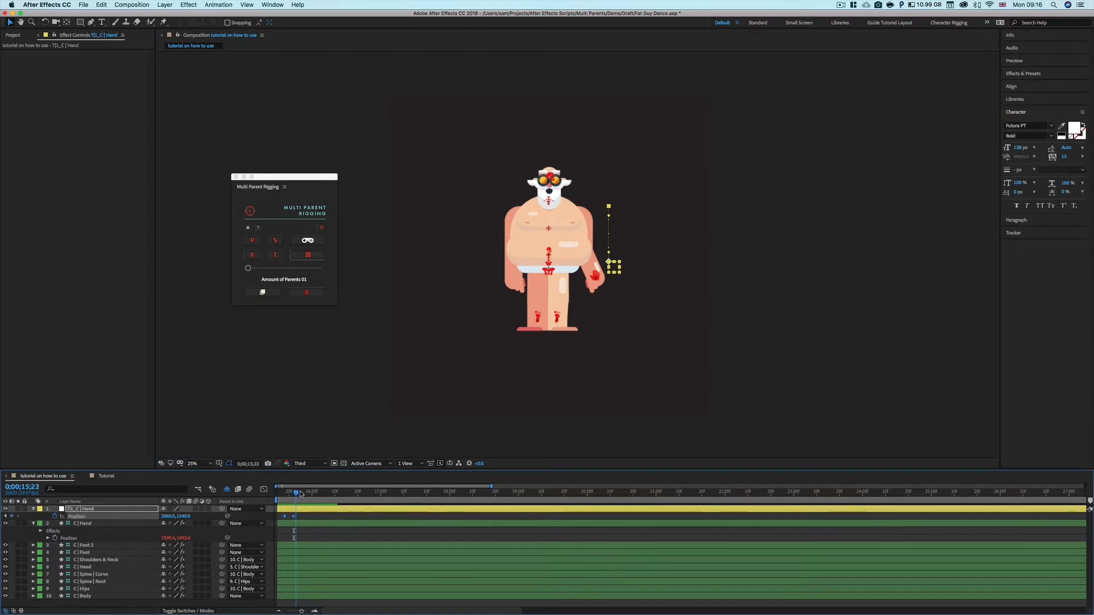
{"action": "left_click", "coordinate": [290, 518]}
{"action": "left_click", "coordinate": [284, 516]}
{"action": "key", "text": "super+c"}
{"action": "key", "text": "super+v"}
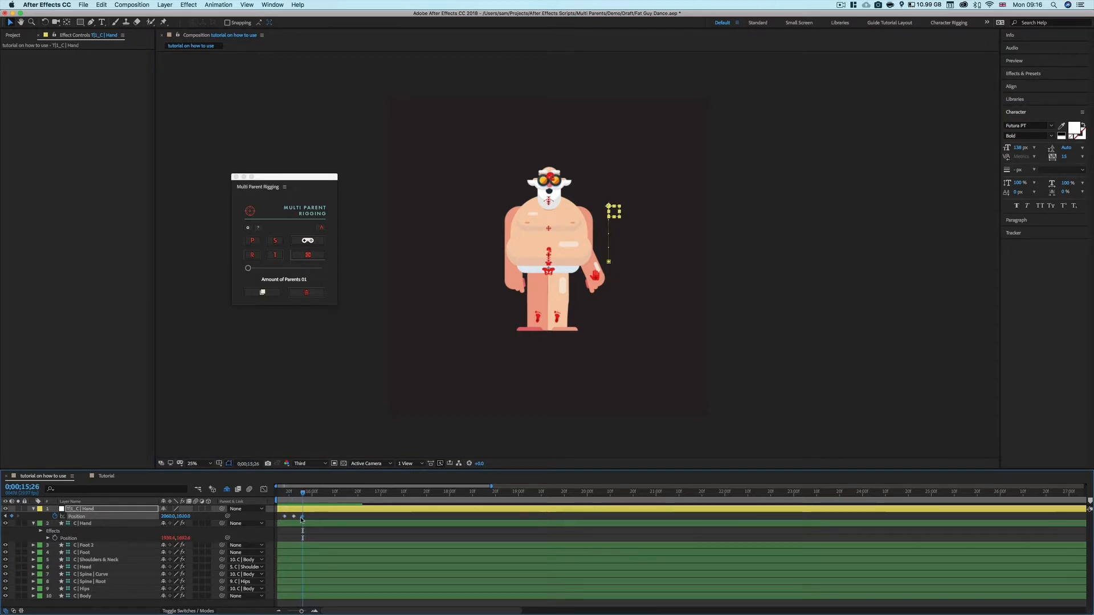
{"action": "left_click", "coordinate": [290, 519]}
{"action": "left_click", "coordinate": [284, 517]}
{"action": "right_click", "coordinate": [282, 520]}
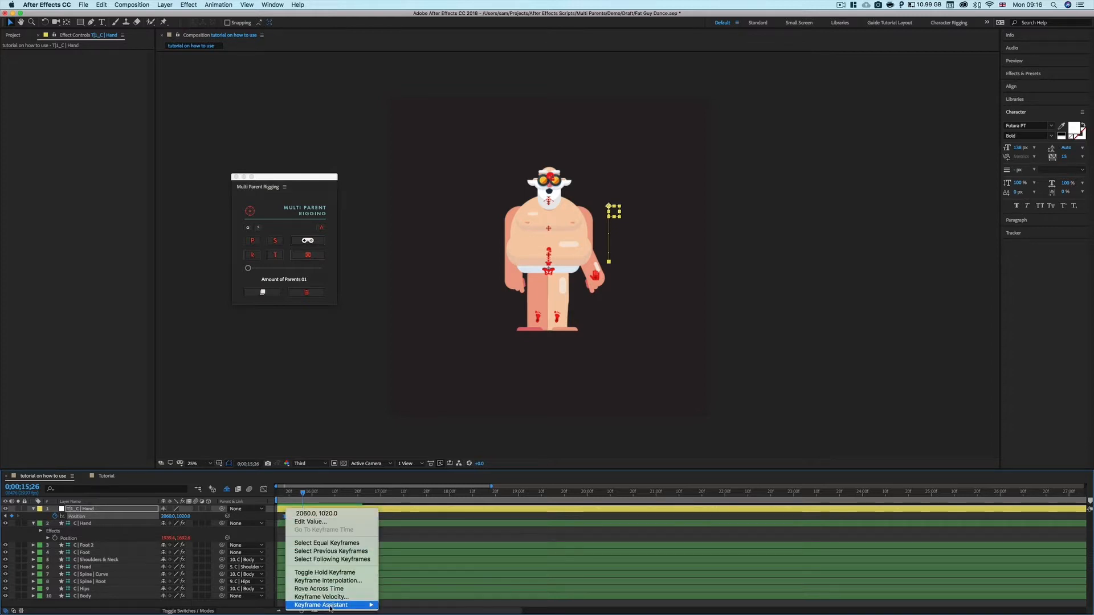
Add a loopOut expression of type "cycle" with numKeyframes = 0 to the target null's Position.
{"action": "left_click", "coordinate": [54, 517], "text": "alt"}
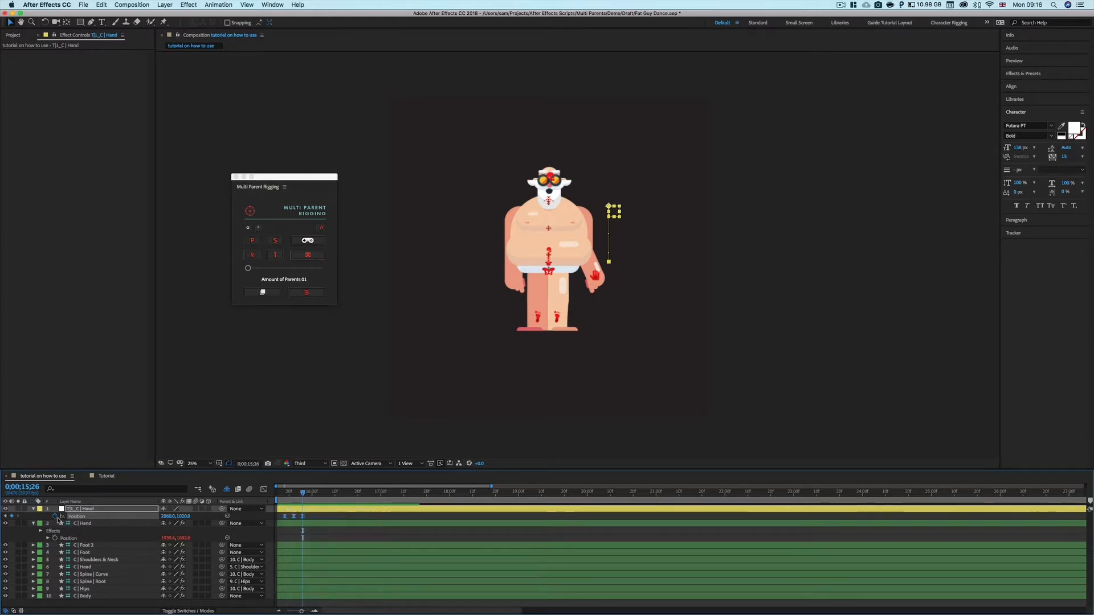
{"action": "left_click", "coordinate": [55, 517], "text": "alt"}
{"action": "left_click", "coordinate": [192, 523]}
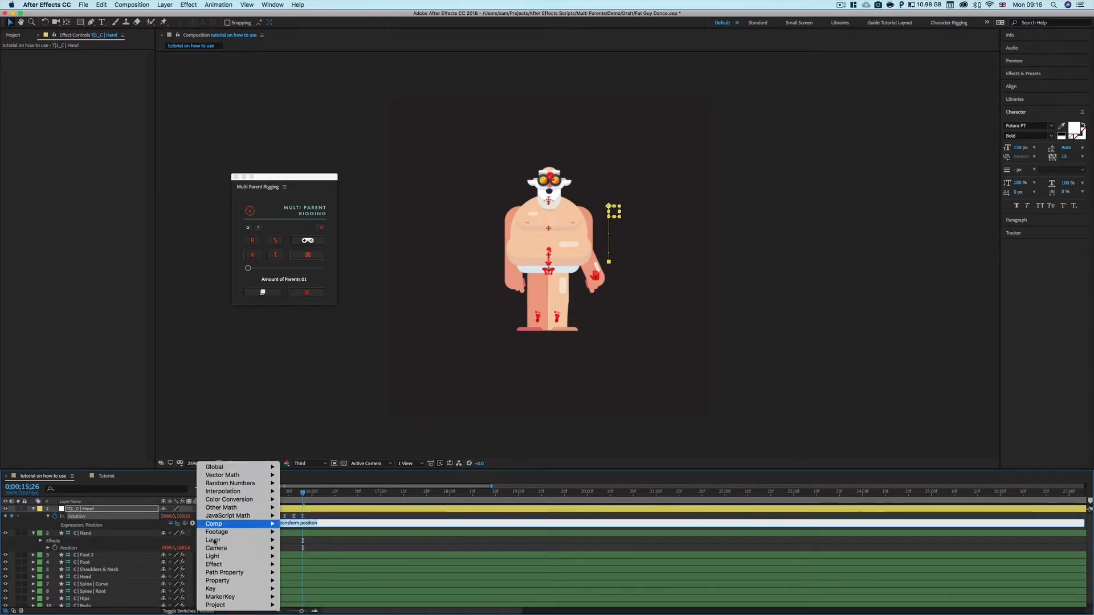
{"action": "mouse_move", "coordinate": [251, 580]}
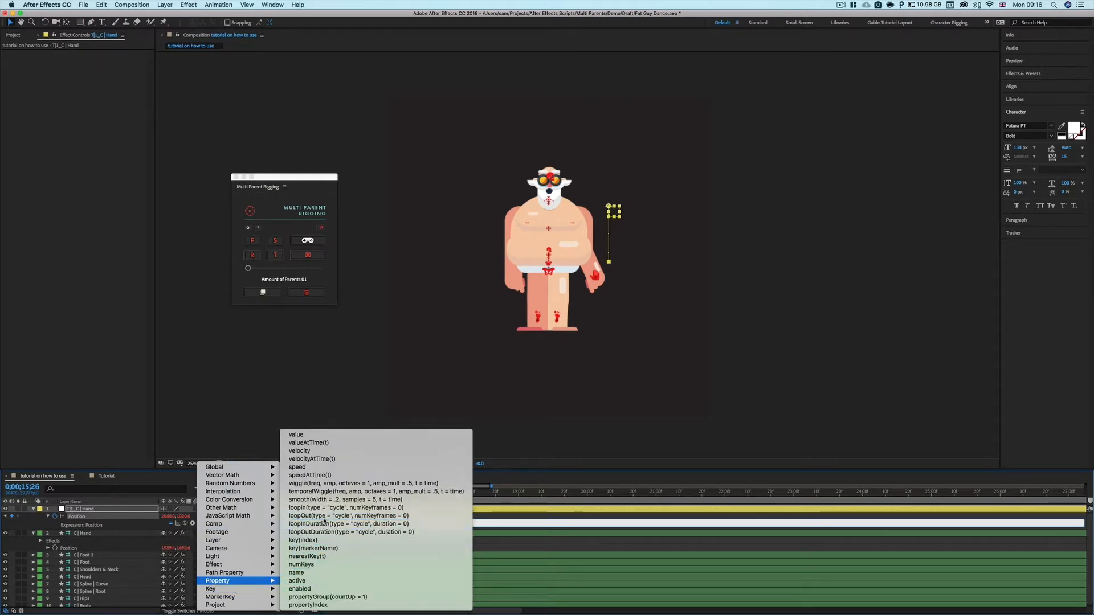
{"action": "left_click", "coordinate": [326, 515]}
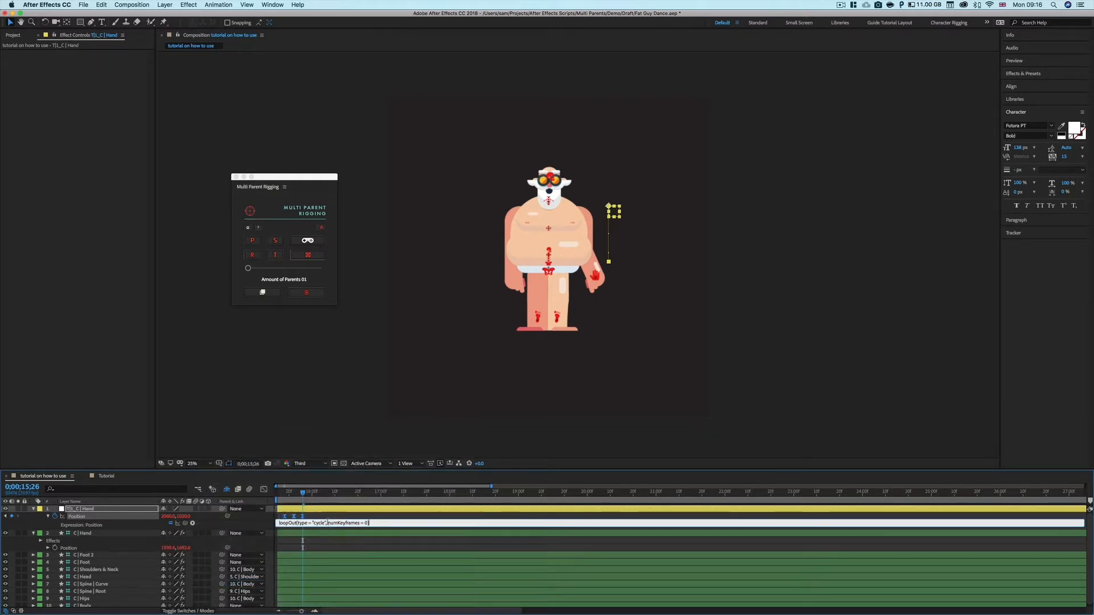
{"action": "left_click", "coordinate": [34, 510]}
At 0;00;15;21, set the hand layer's Parent 1 target to its own target null, layer 1.
{"action": "mouse_move", "coordinate": [293, 495]}
{"action": "left_mouse_down"}
{"action": "mouse_move", "coordinate": [340, 498]}
{"action": "mouse_move", "coordinate": [291, 500]}
{"action": "left_mouse_up"}
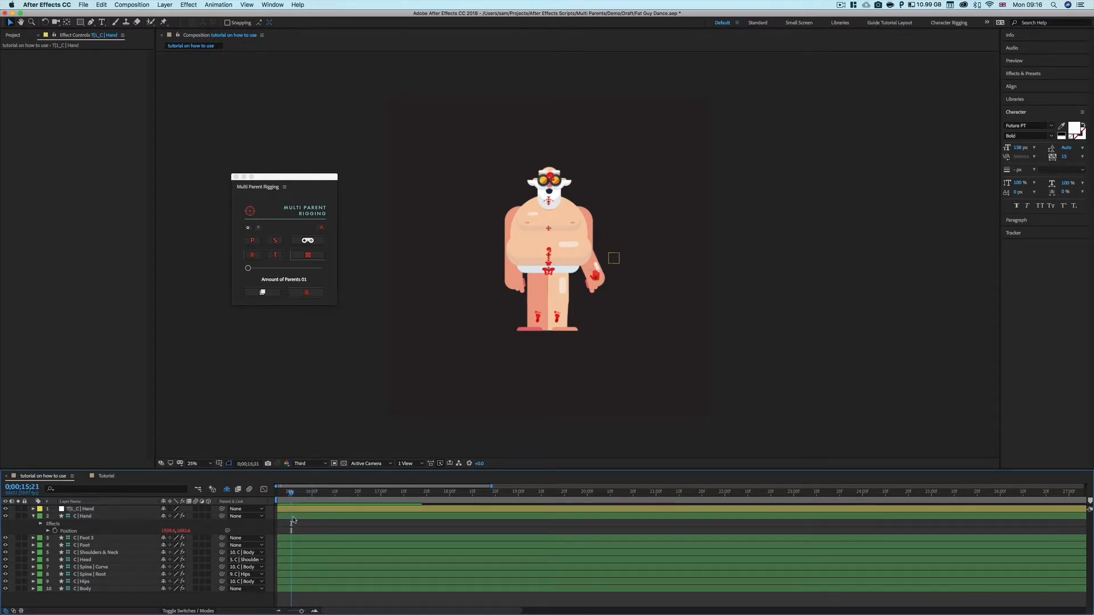
{"action": "left_click", "coordinate": [293, 517]}
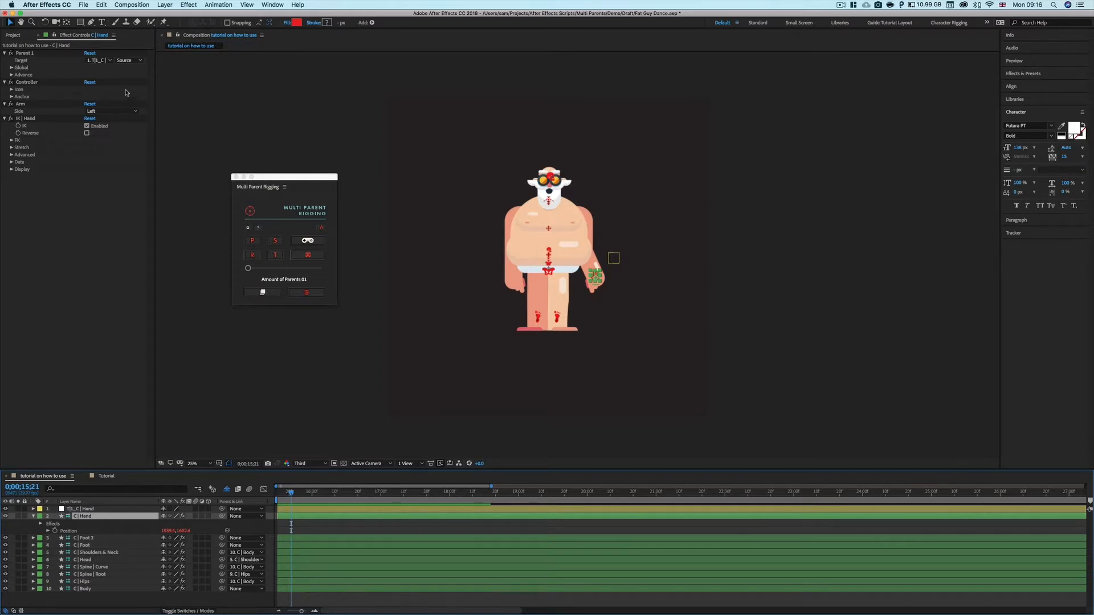
{"action": "left_click", "coordinate": [108, 60]}
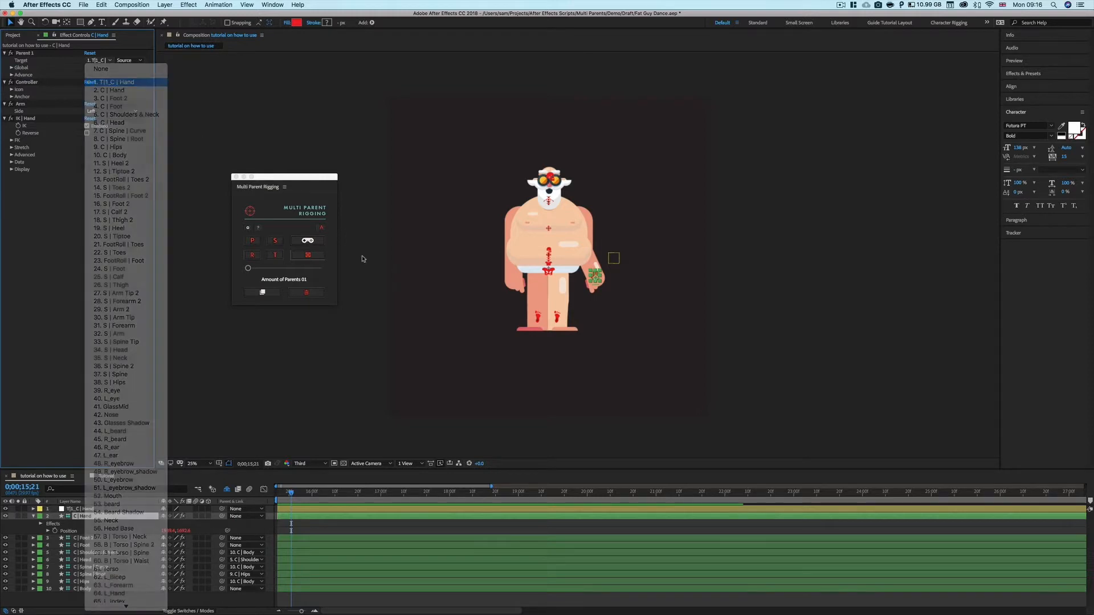
{"action": "left_click", "coordinate": [130, 85]}
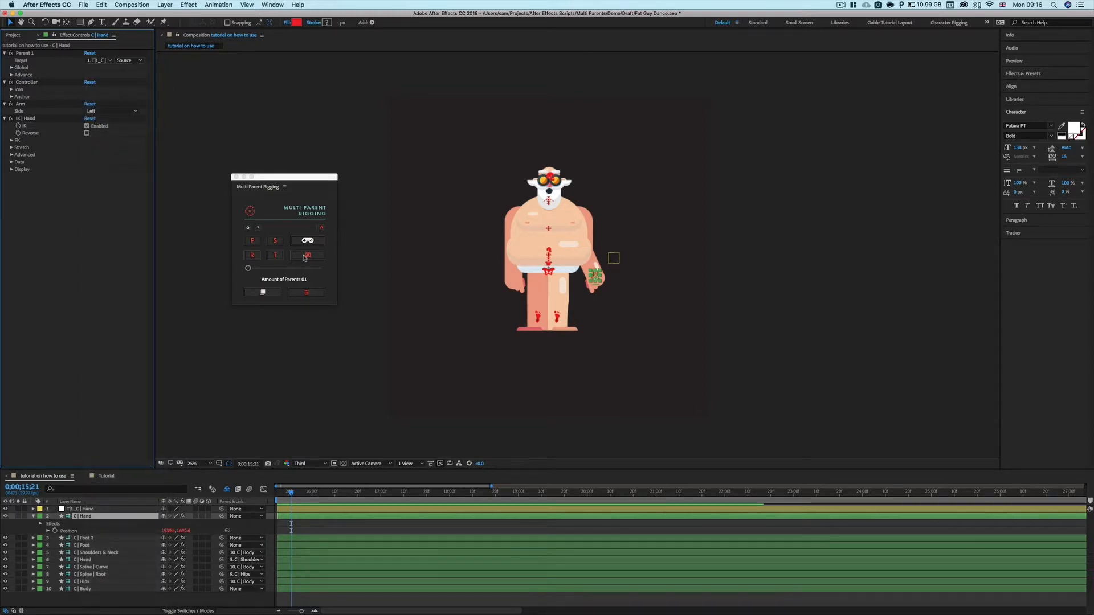
Enable Use Global Properties with Position and Rotation for Parent 1, set the global Connection to 100%, and preview the animation.
{"action": "left_click", "coordinate": [20, 67]}
{"action": "left_click", "coordinate": [17, 89]}
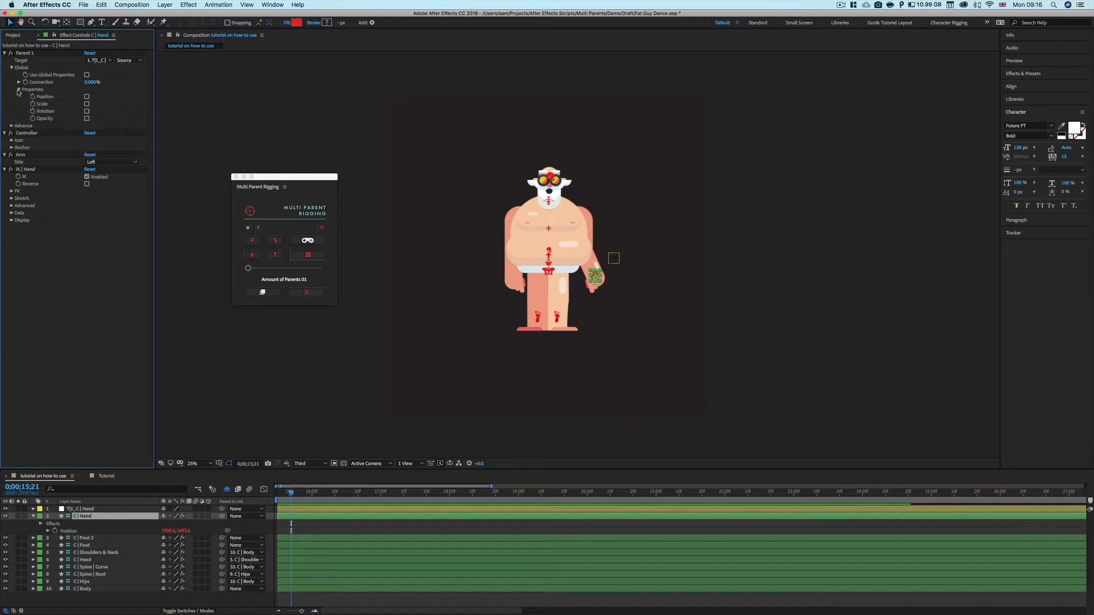
{"action": "left_click", "coordinate": [86, 75]}
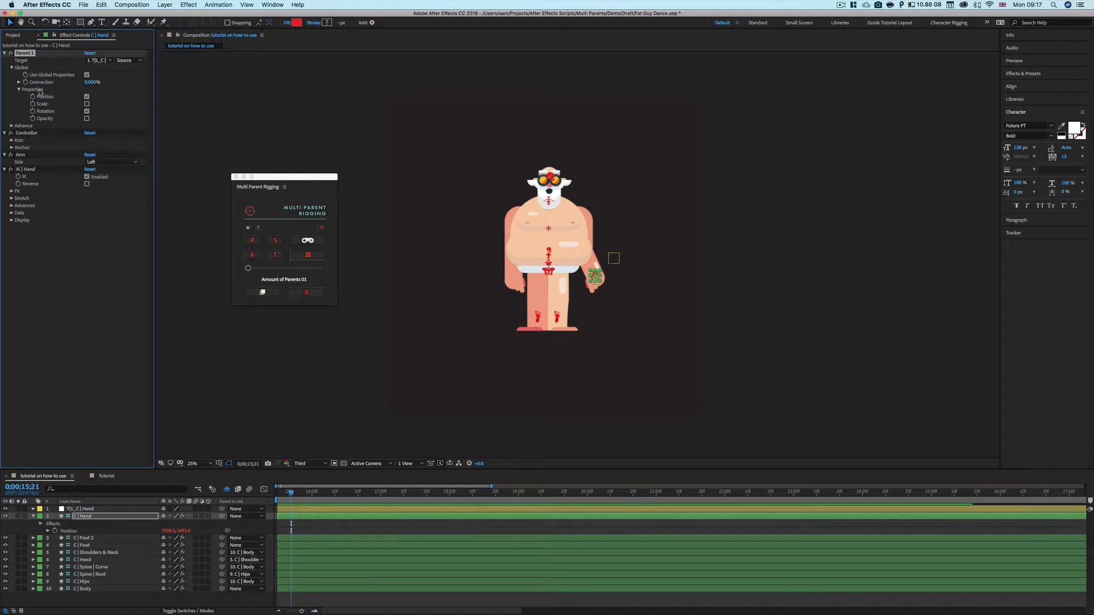
{"action": "left_click", "coordinate": [19, 82]}
{"action": "left_click_drag", "start_coordinate": [31, 96], "coordinate": [145, 97]}
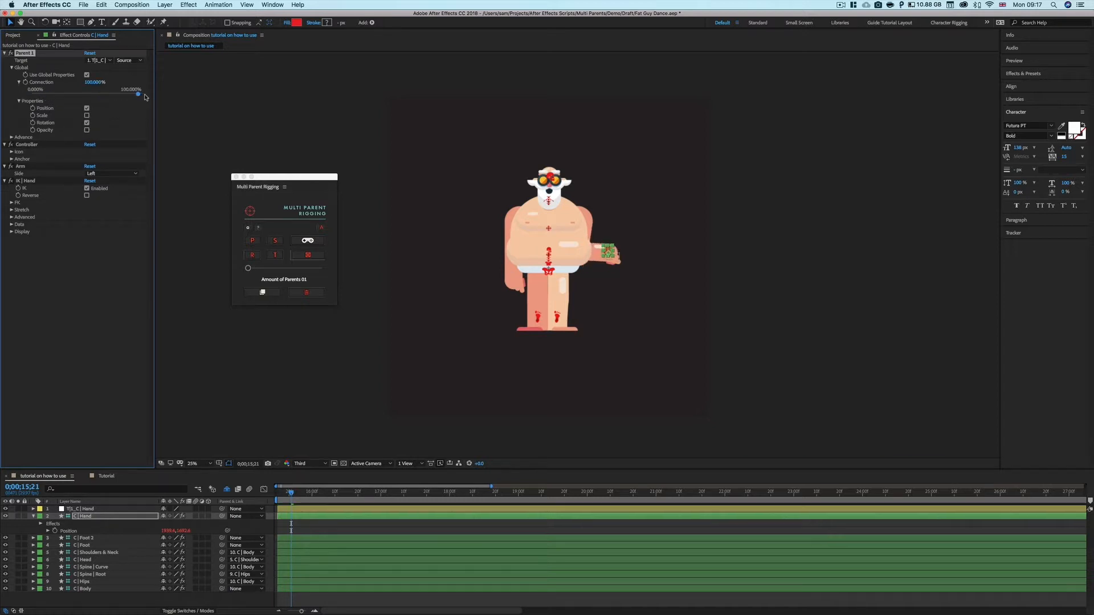
{"action": "left_click", "coordinate": [327, 536]}
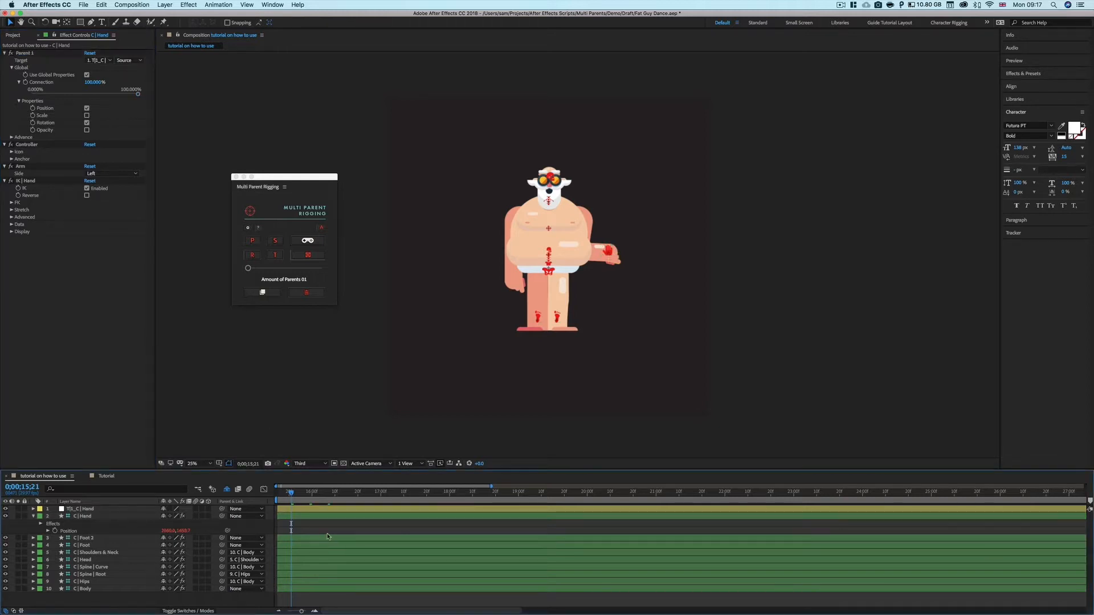
{"action": "key", "text": "space"}
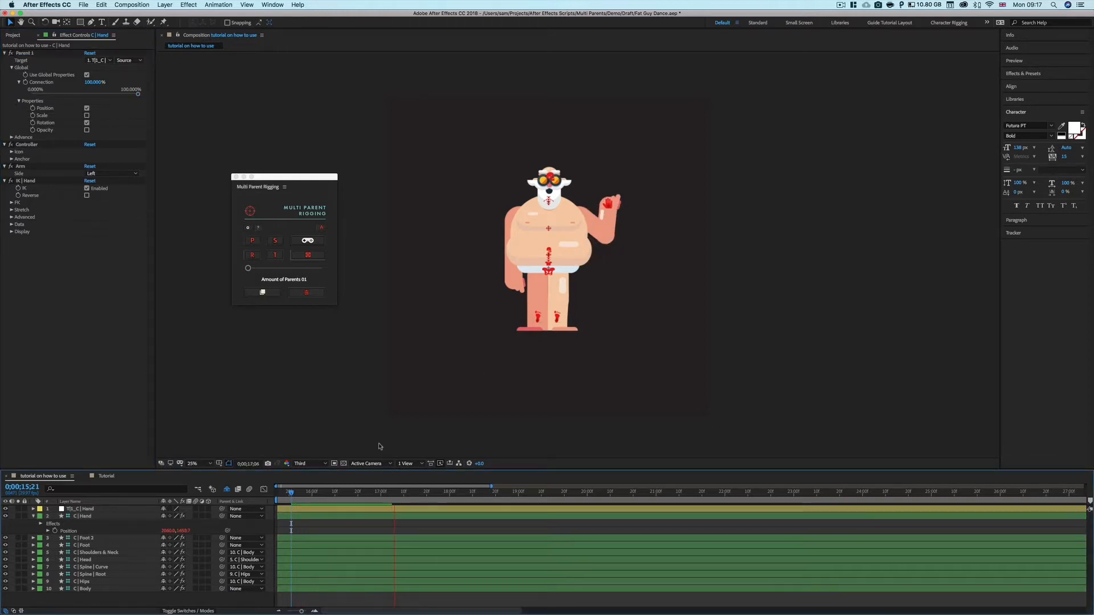
Keyframe Parent 1's global Connection at 100% at 0;00;15;21 and 0% at 0;00;15;28, and preview the release.
{"action": "left_click", "coordinate": [290, 518]}
{"action": "left_click", "coordinate": [291, 493]}
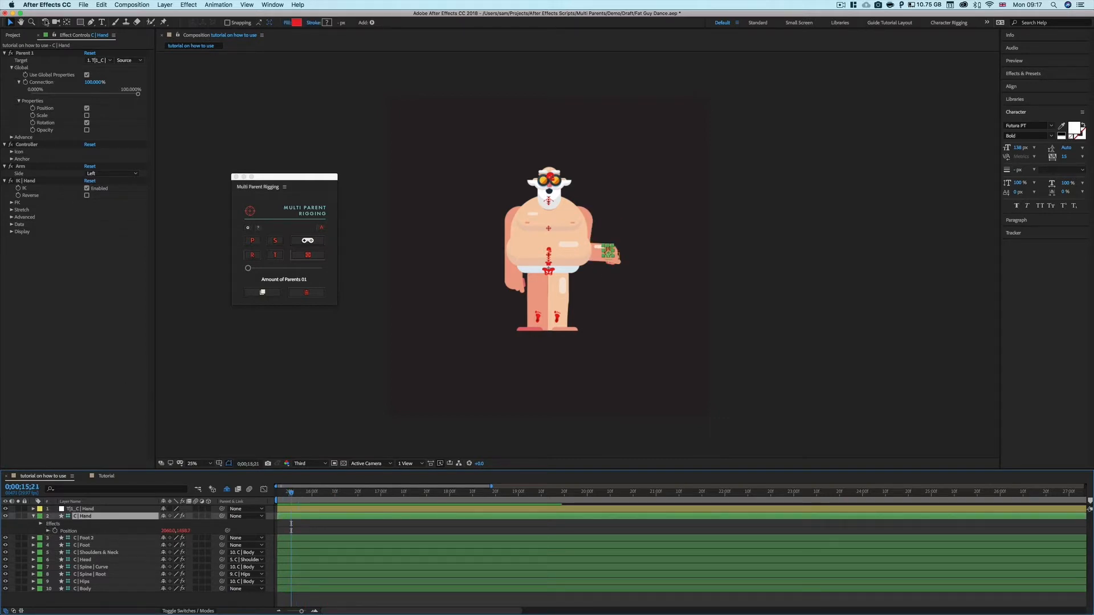
{"action": "left_click", "coordinate": [26, 85]}
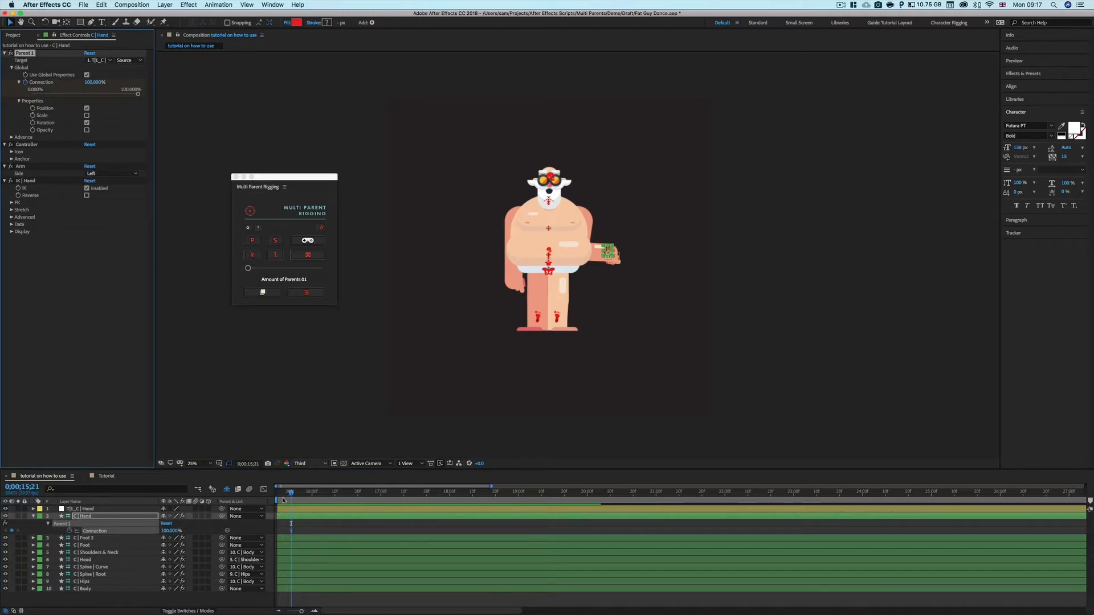
{"action": "left_click_drag", "start_coordinate": [292, 493], "coordinate": [308, 495]}
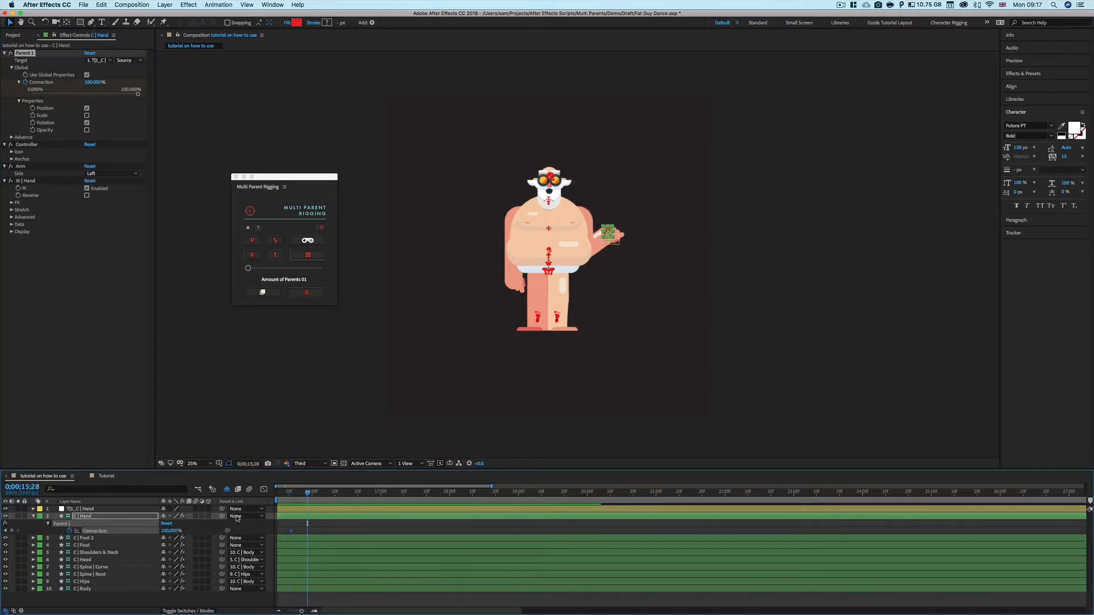
{"action": "left_click", "coordinate": [169, 531]}
{"action": "type", "text": "0"}
{"action": "key", "text": "Return"}
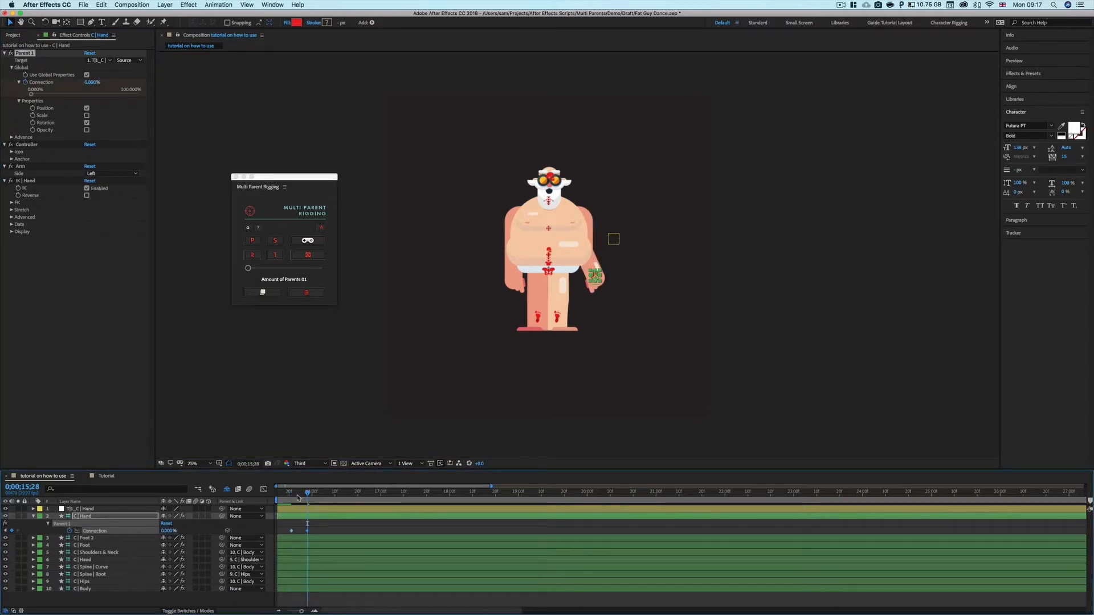
{"action": "left_click", "coordinate": [291, 495]}
{"action": "key", "text": "space"}
Paste a copy of both Connection keyframes at 0;00;16;06, time-reverse the copies, and preview the reconnection.
{"action": "left_click_drag", "start_coordinate": [311, 528], "coordinate": [286, 533]}
{"action": "key", "text": "super+c"}
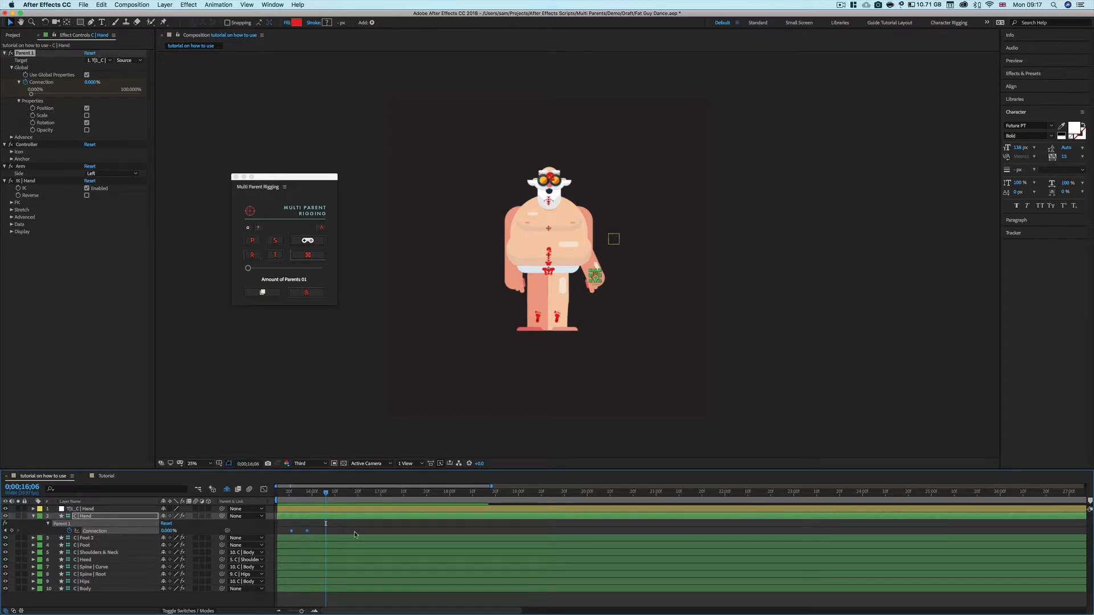
{"action": "key", "text": "super+v"}
{"action": "right_click", "coordinate": [326, 533]}
{"action": "mouse_move", "coordinate": [370, 602]}
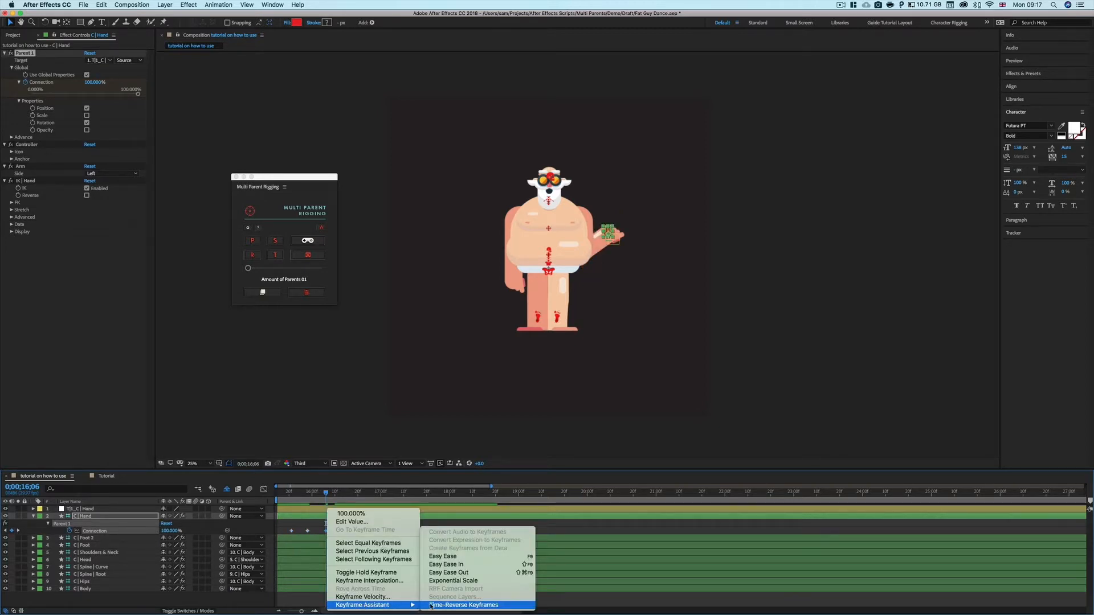
{"action": "left_click", "coordinate": [467, 602]}
{"action": "key", "text": "space"}
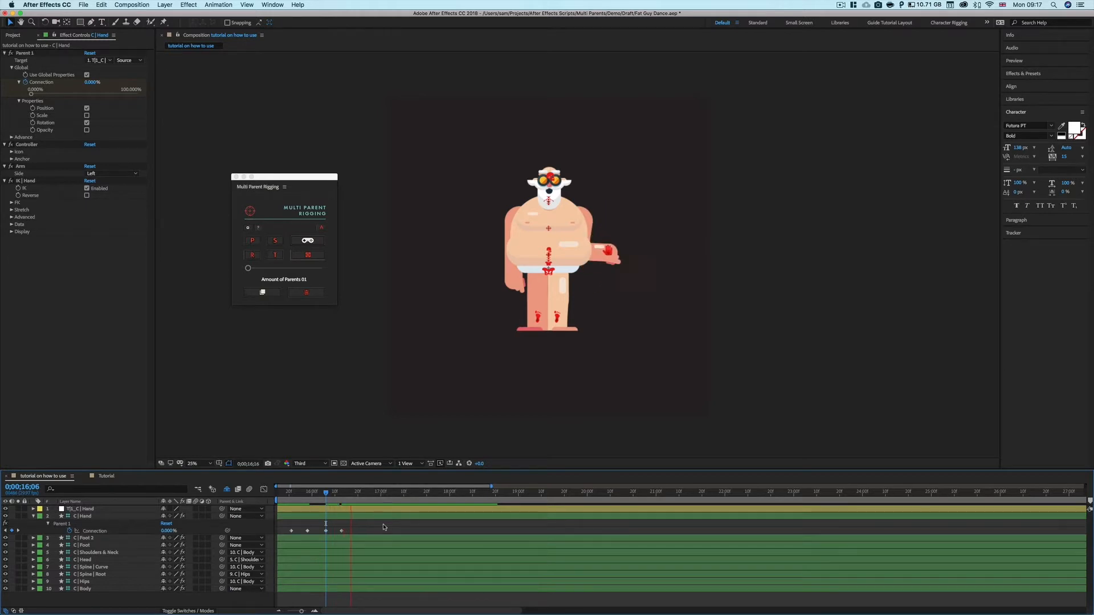
{"action": "key", "text": "space"}
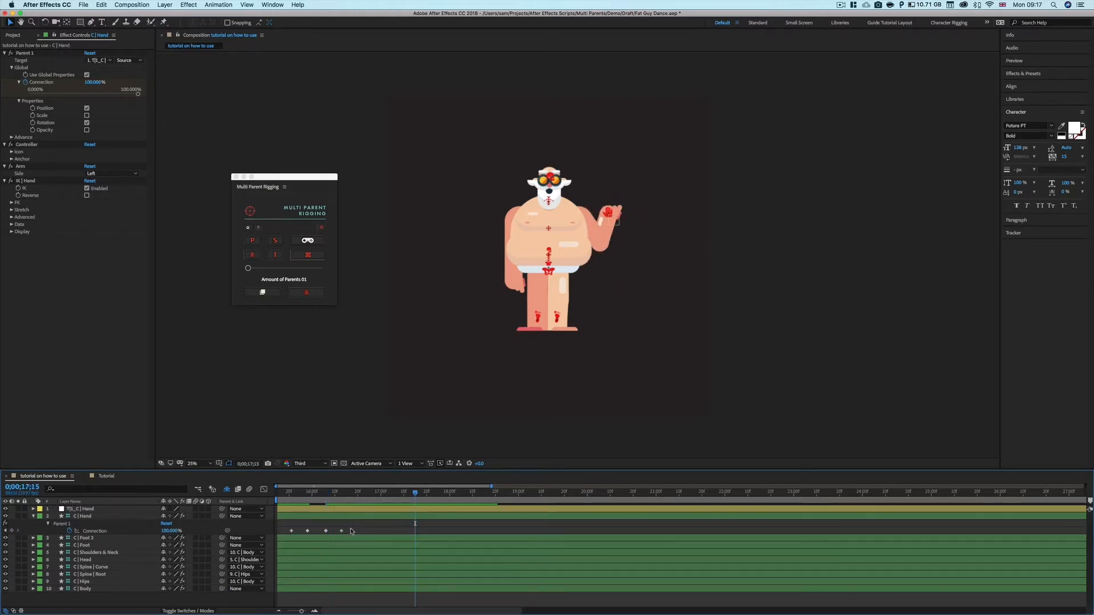
Delay the last Connection keyframe to just before 0;00;17;00 and preview the hand's motion from 0;00;15;21.
{"action": "left_click_drag", "start_coordinate": [343, 531], "coordinate": [370, 531]}
{"action": "key", "text": "space"}
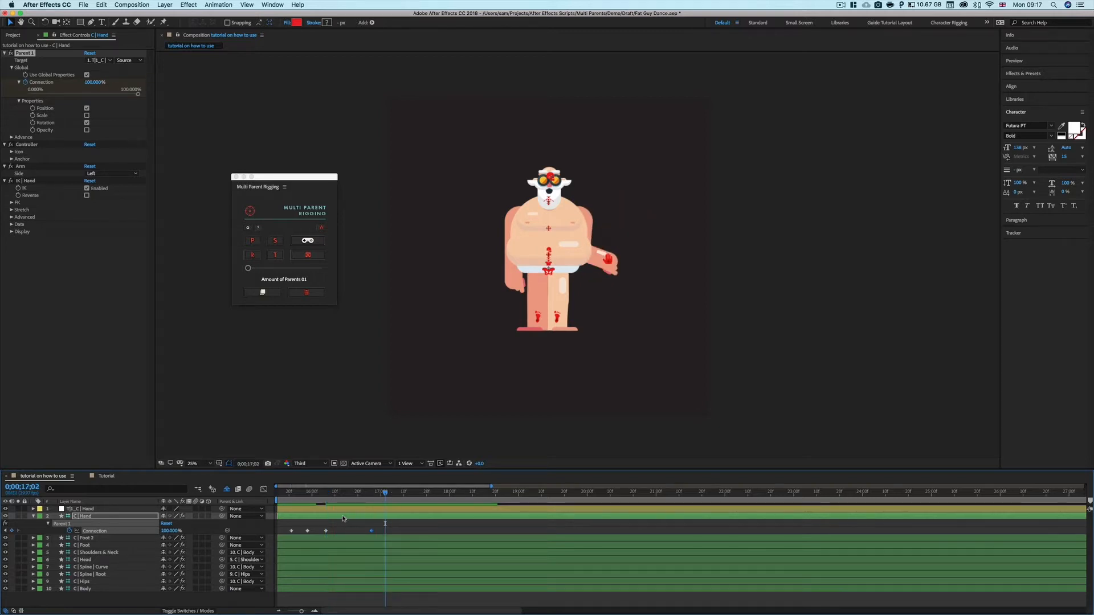
{"action": "left_click", "coordinate": [344, 518]}
{"action": "key", "text": "shift+p"}
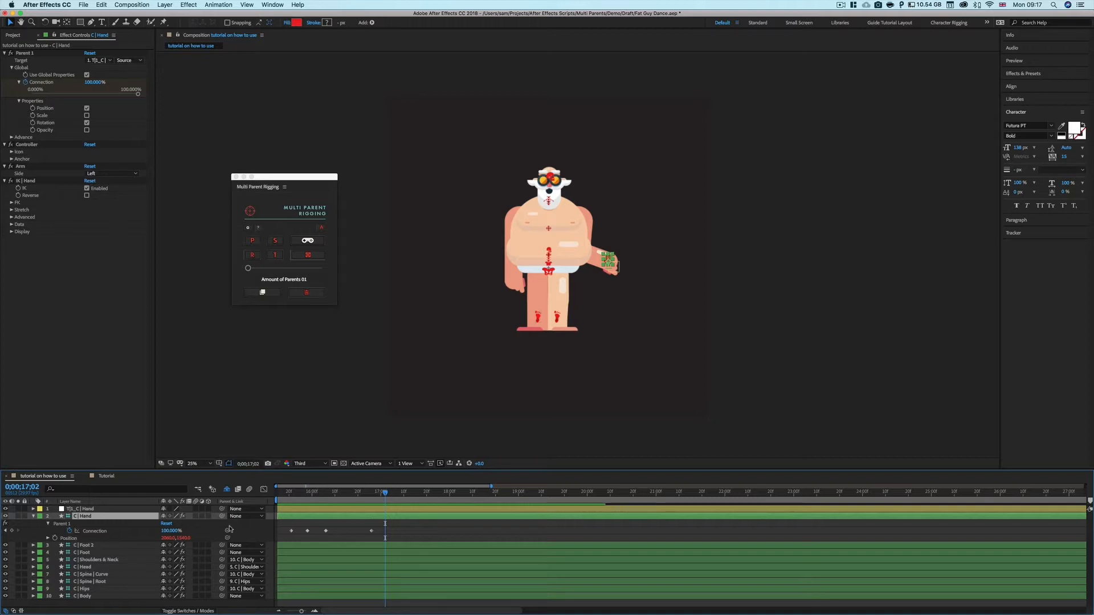
{"action": "left_click_drag", "start_coordinate": [300, 493], "coordinate": [291, 493]}
{"action": "key", "text": "space"}
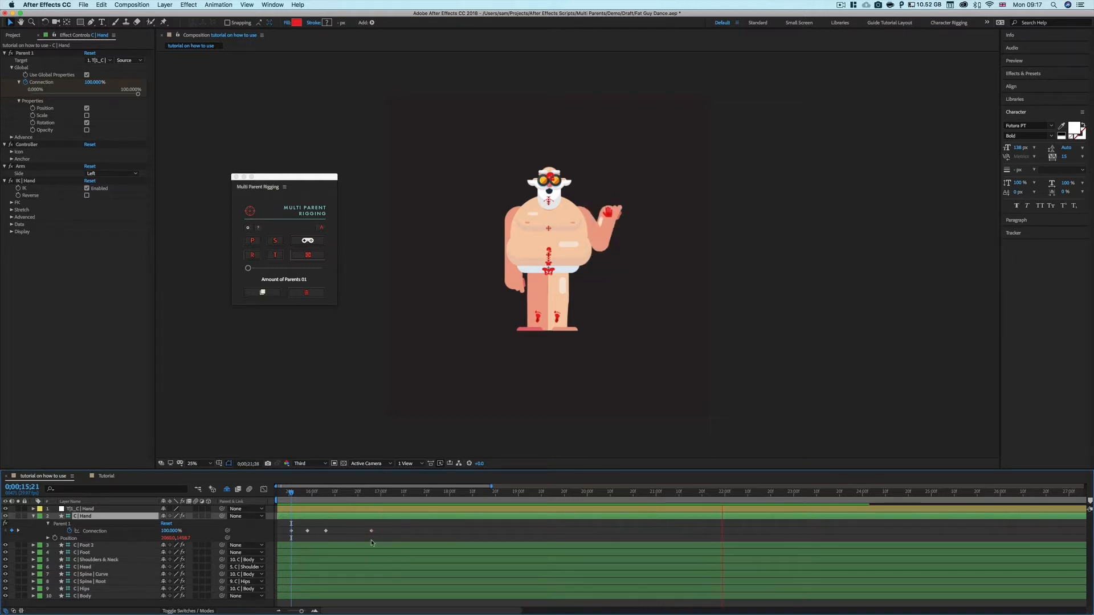
{"action": "key", "text": "space"}
Keyframe the target null's Rotation at 0° at 0;00;15;18 and 100° at 0;00;15;22.
{"action": "left_click_drag", "start_coordinate": [329, 496], "coordinate": [284, 505]}
{"action": "left_click", "coordinate": [319, 510]}
{"action": "key", "text": "u"}
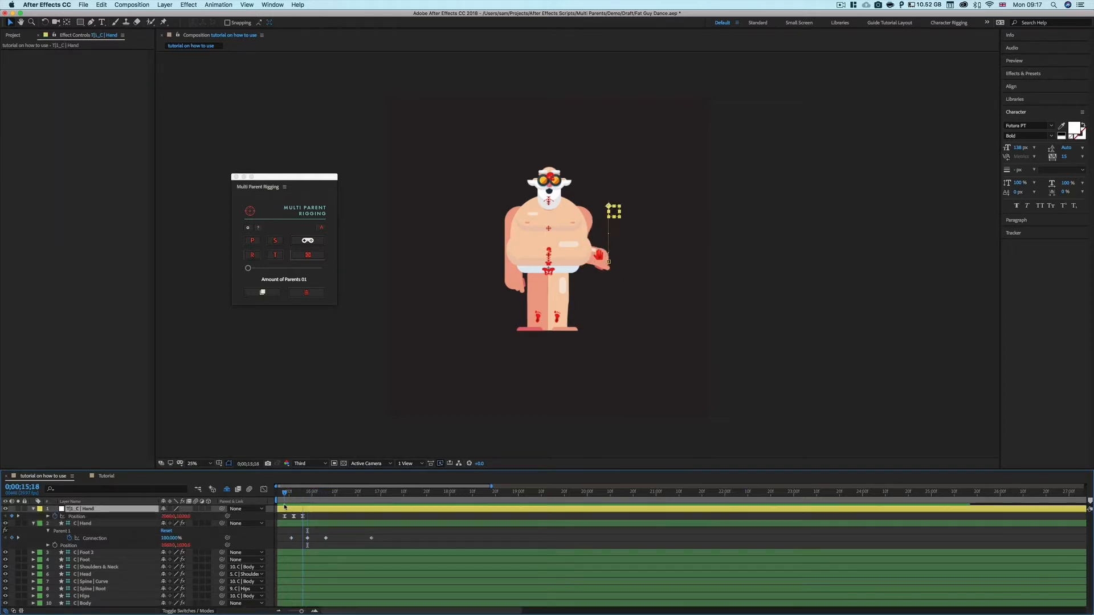
{"action": "key", "text": "shift+r"}
{"action": "left_click", "coordinate": [55, 523]}
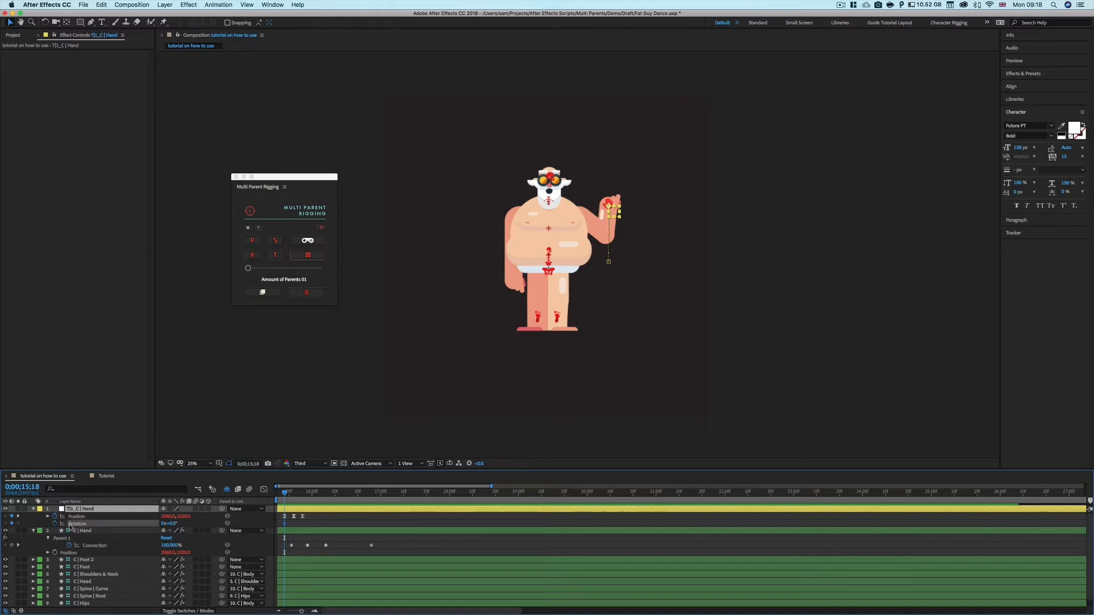
{"action": "left_click_drag", "start_coordinate": [285, 493], "coordinate": [294, 493]}
{"action": "left_click", "coordinate": [171, 523]}
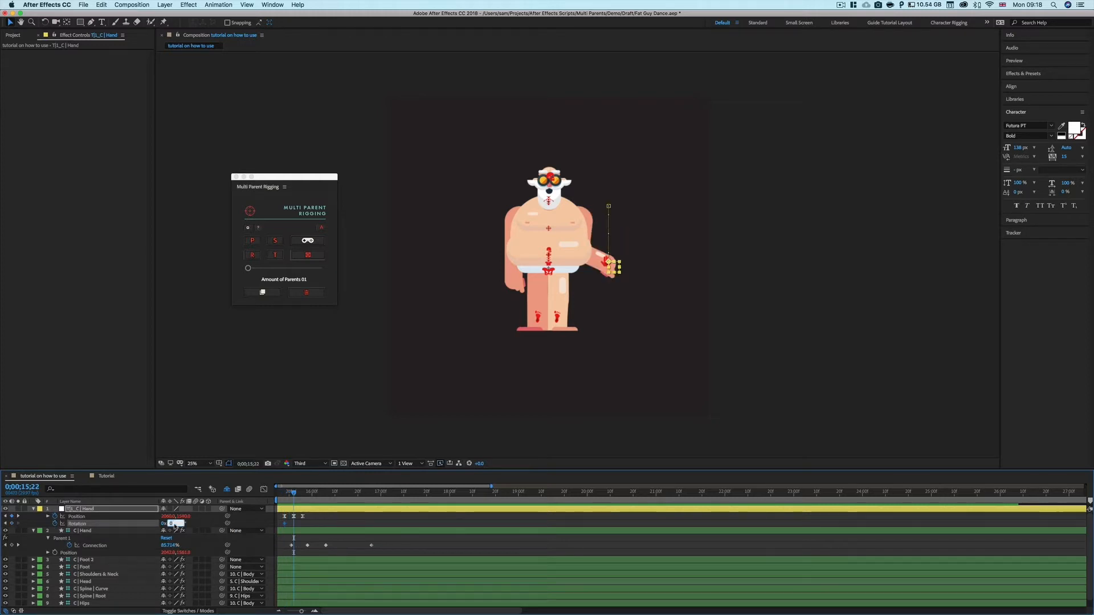
{"action": "key", "text": "Return"}
Keyframe the null's Rotation at 0° at 0;00;15;26, ease its Rotation keyframes, and preview the motion.
{"action": "left_click_drag", "start_coordinate": [294, 494], "coordinate": [302, 494]}
{"action": "left_click", "coordinate": [174, 523]}
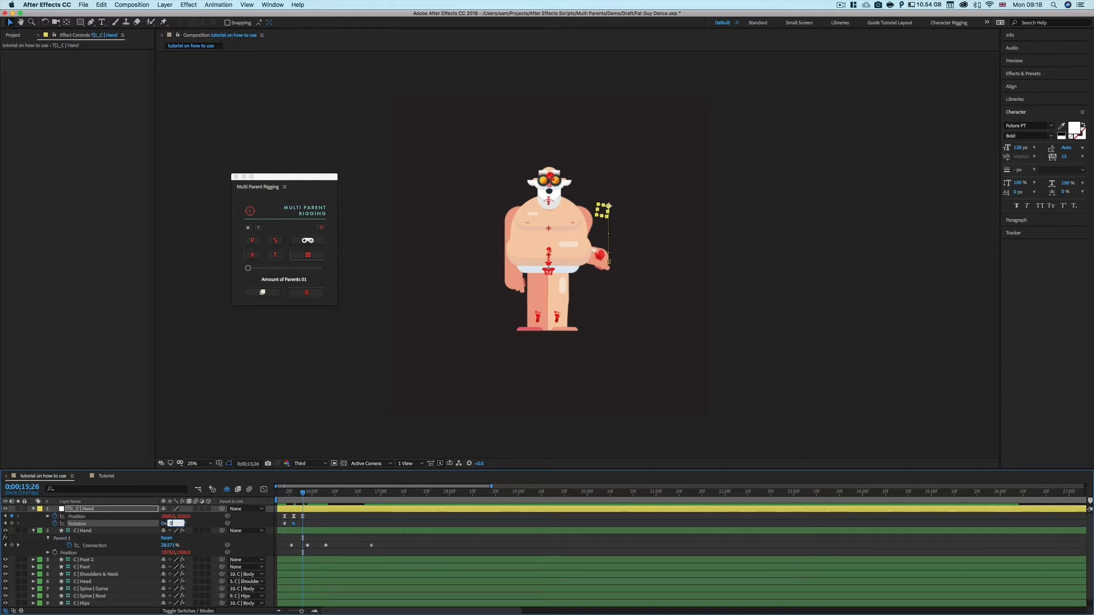
{"action": "type", "text": "0"}
{"action": "key", "text": "Return"}
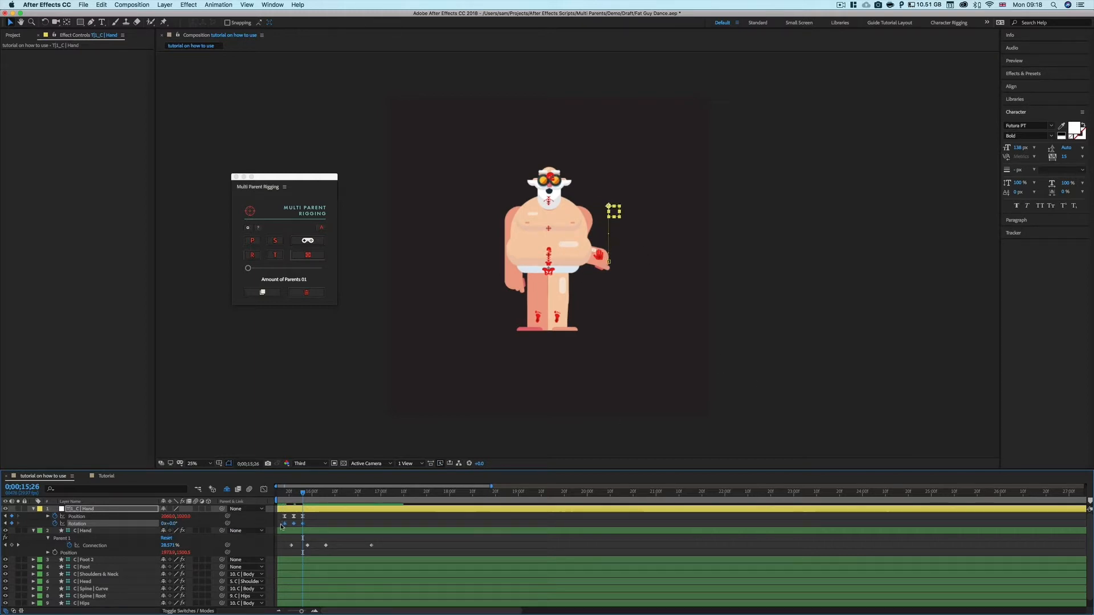
{"action": "key", "text": "space"}
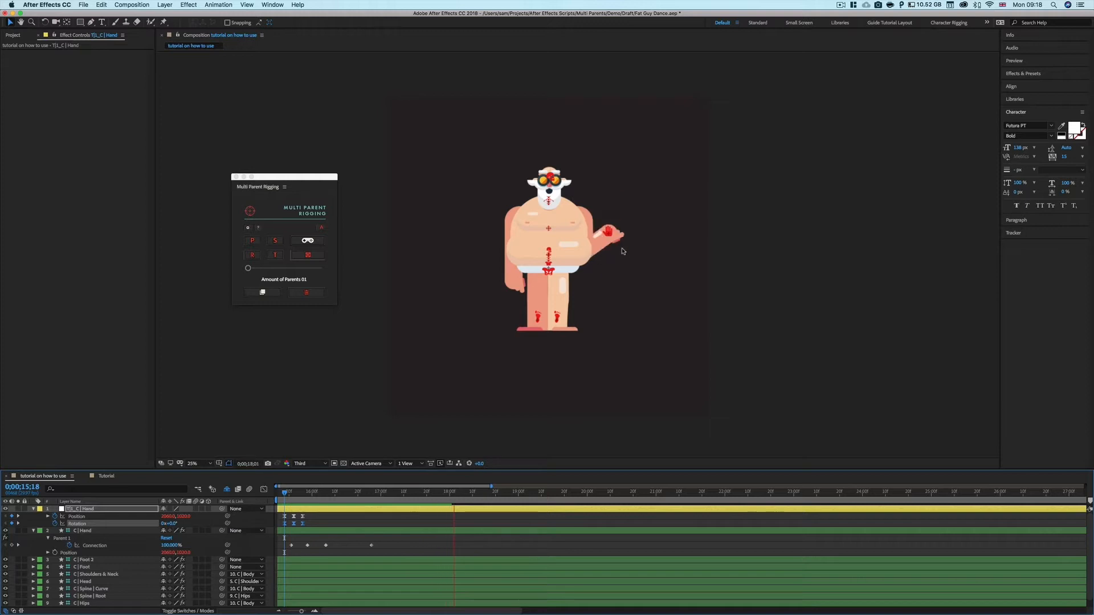
{"action": "key", "text": "space"}
{"action": "left_click_drag", "start_coordinate": [469, 496], "coordinate": [284, 500]}
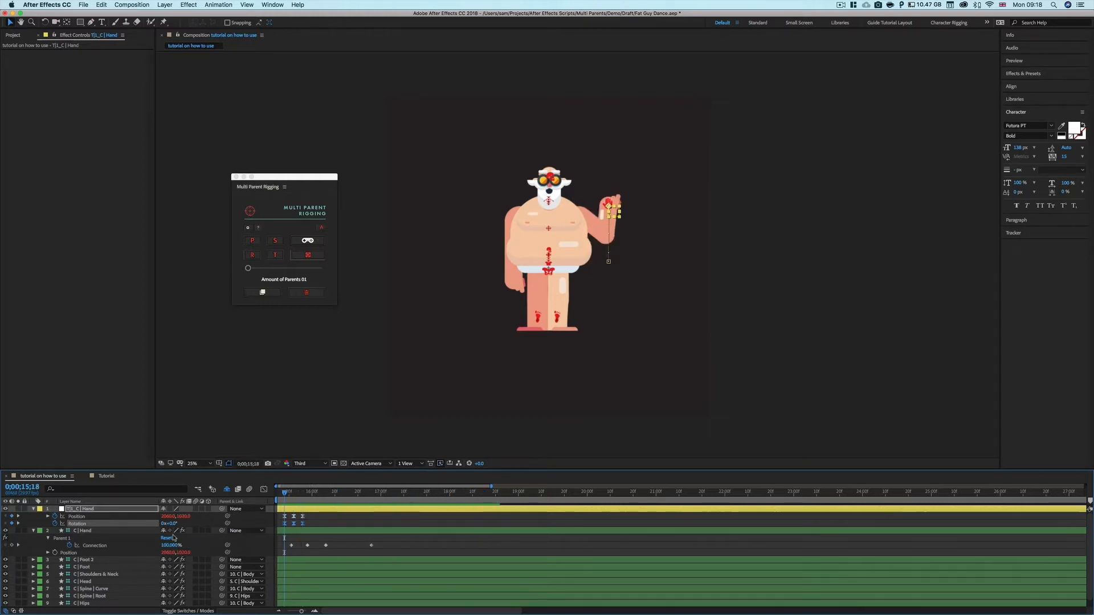
Copy the null's Position expression loopOut(type = "cycle", numKeyframes = 0) to its Rotation and preview the loop.
{"action": "left_click", "coordinate": [54, 523], "text": "alt"}
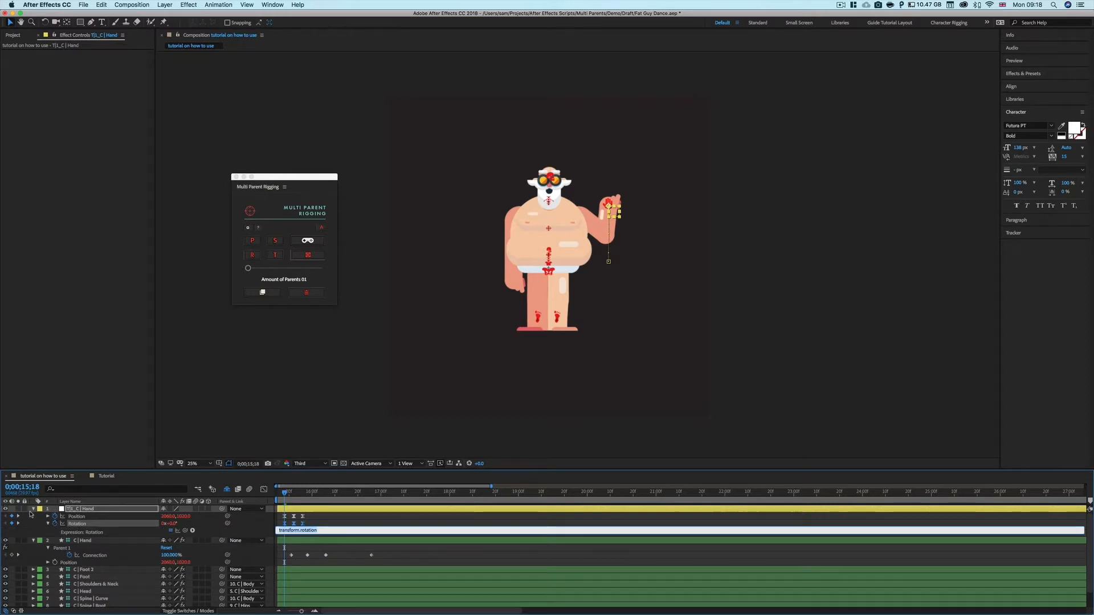
{"action": "left_click", "coordinate": [48, 516]}
{"action": "left_click", "coordinate": [48, 517]}
{"action": "left_click", "coordinate": [317, 525]}
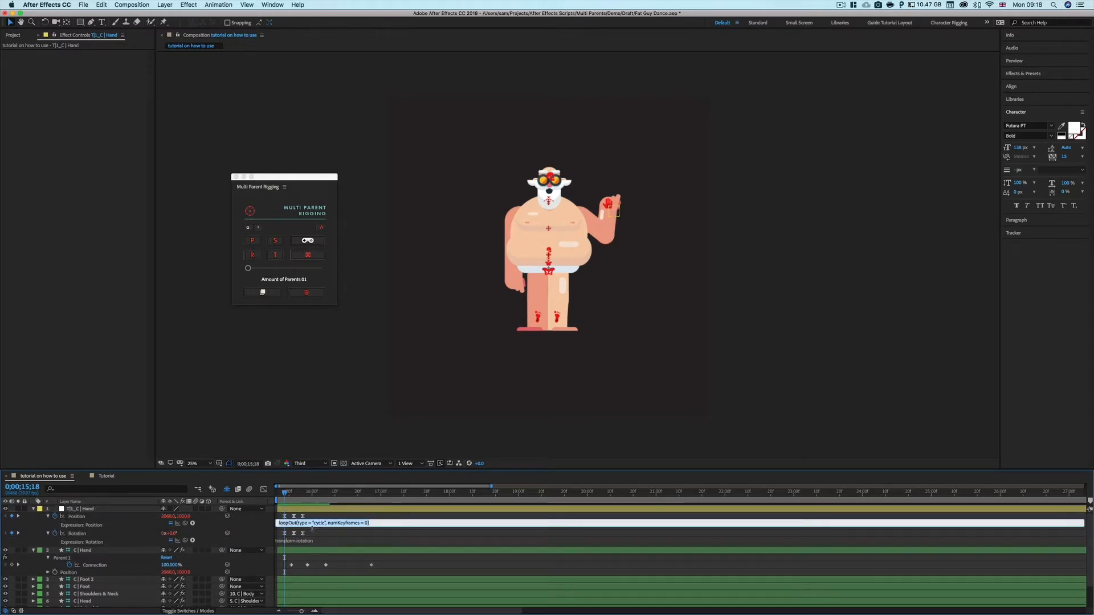
{"action": "key", "text": "super+c"}
{"action": "left_click", "coordinate": [307, 540]}
{"action": "key", "text": "super+v"}
{"action": "left_click", "coordinate": [245, 533]}
{"action": "key", "text": "space"}
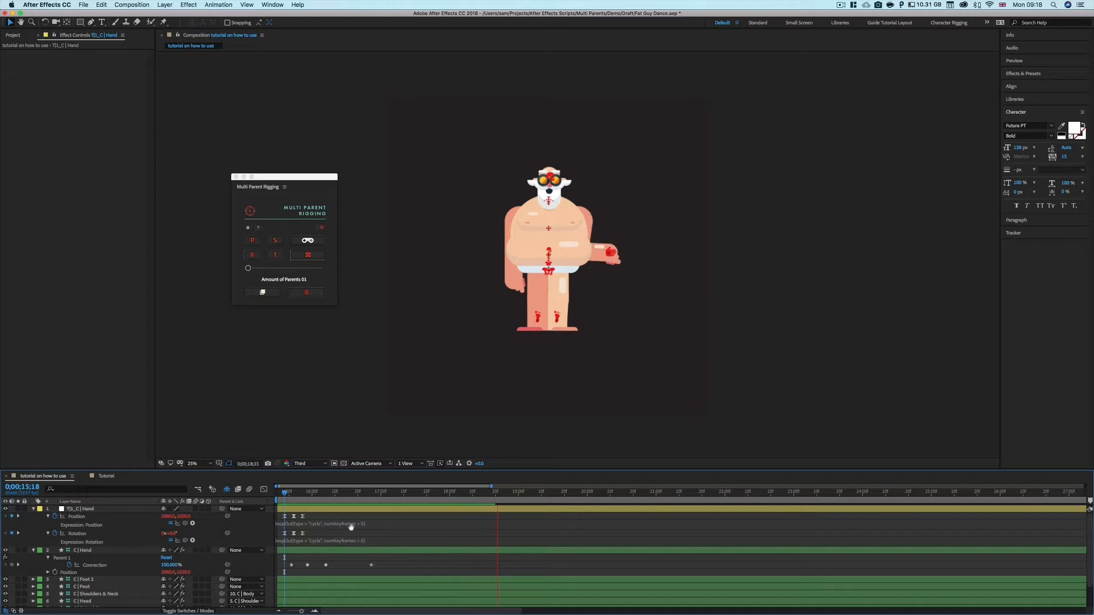
{"action": "key", "text": "space"}
Delete the last two Connection keyframes on the C | Hand controller.
{"action": "left_click_drag", "start_coordinate": [391, 494], "coordinate": [371, 494]}
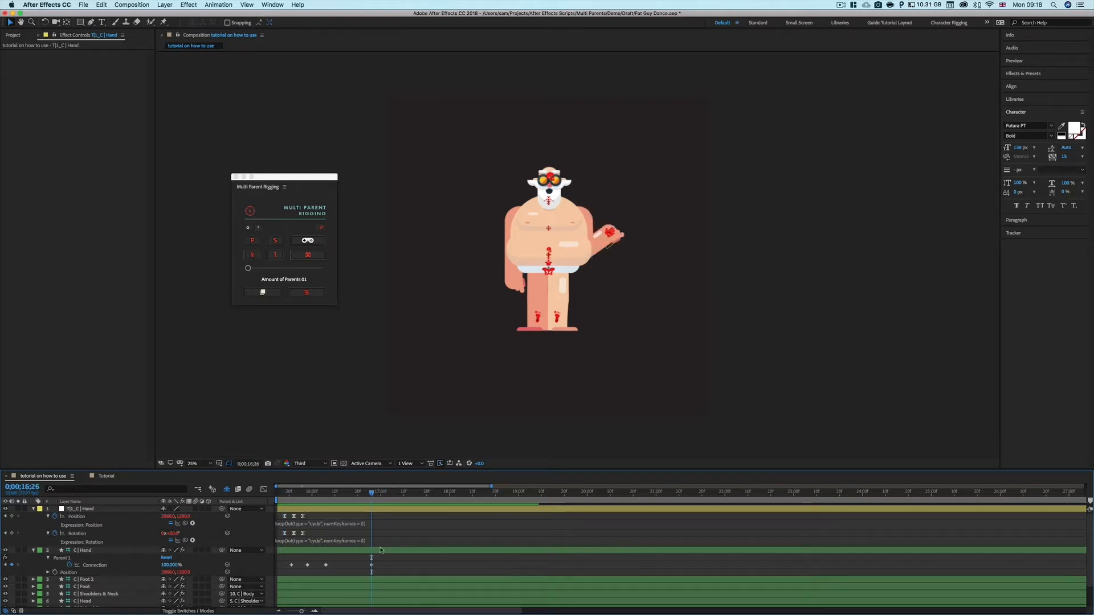
{"action": "left_click", "coordinate": [371, 567]}
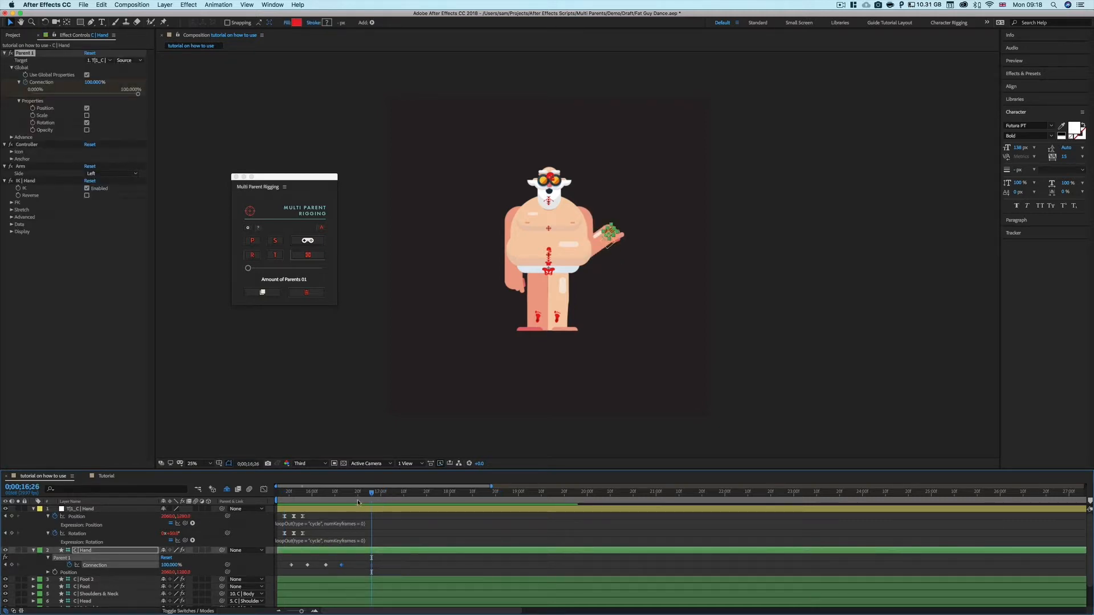
{"action": "left_click_drag", "start_coordinate": [347, 499], "coordinate": [342, 499]}
{"action": "key", "text": "Delete"}
{"action": "left_click", "coordinate": [326, 566]}
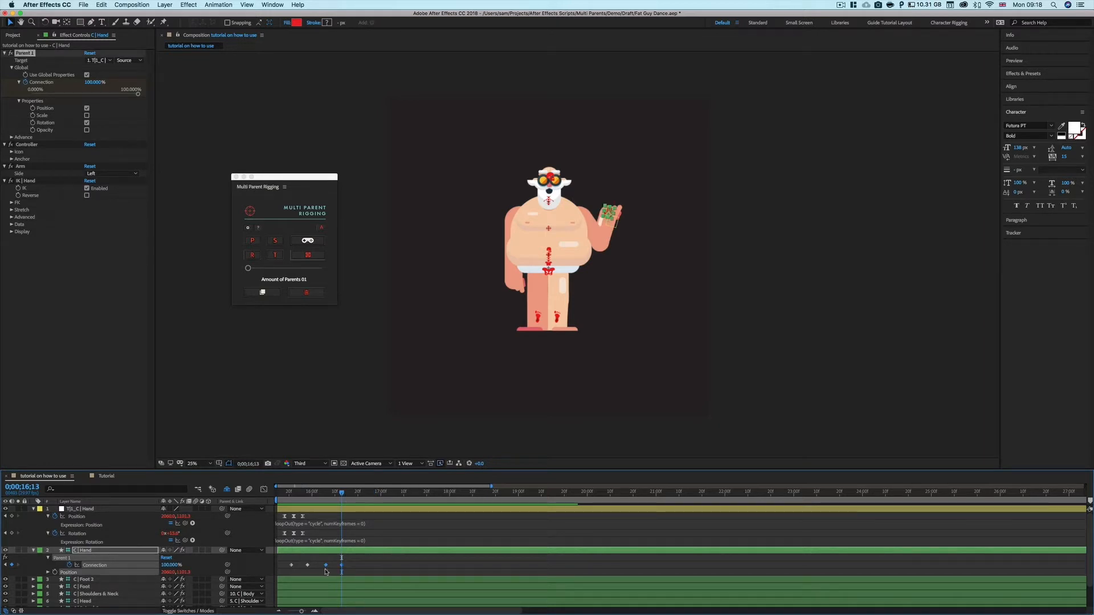
{"action": "key", "text": "Delete"}
Move the hand's 0% Connection keyframe to 0;00;16;04.
{"action": "left_click", "coordinate": [297, 498]}
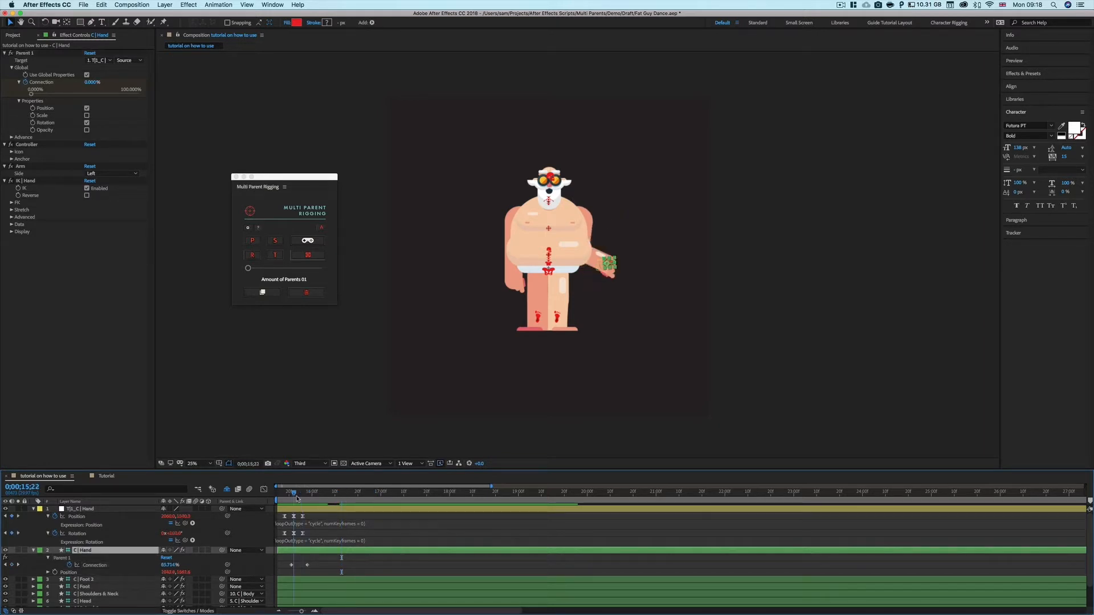
{"action": "left_click_drag", "start_coordinate": [297, 497], "coordinate": [322, 500]}
{"action": "left_click", "coordinate": [309, 565]}
{"action": "left_click", "coordinate": [329, 567]}
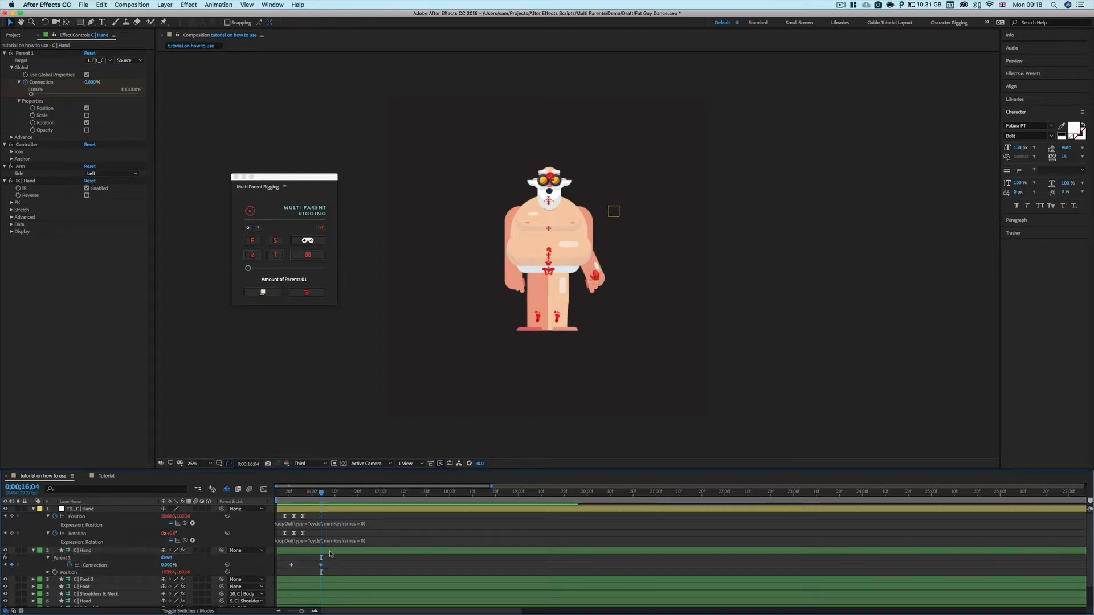
Keyframe the C | Hand controller's Position at 0;00;16;04, moved in over the thigh at 0;00;16;13, and back out at 0;00;16;20.
{"action": "left_click", "coordinate": [329, 552]}
{"action": "key", "text": "u"}
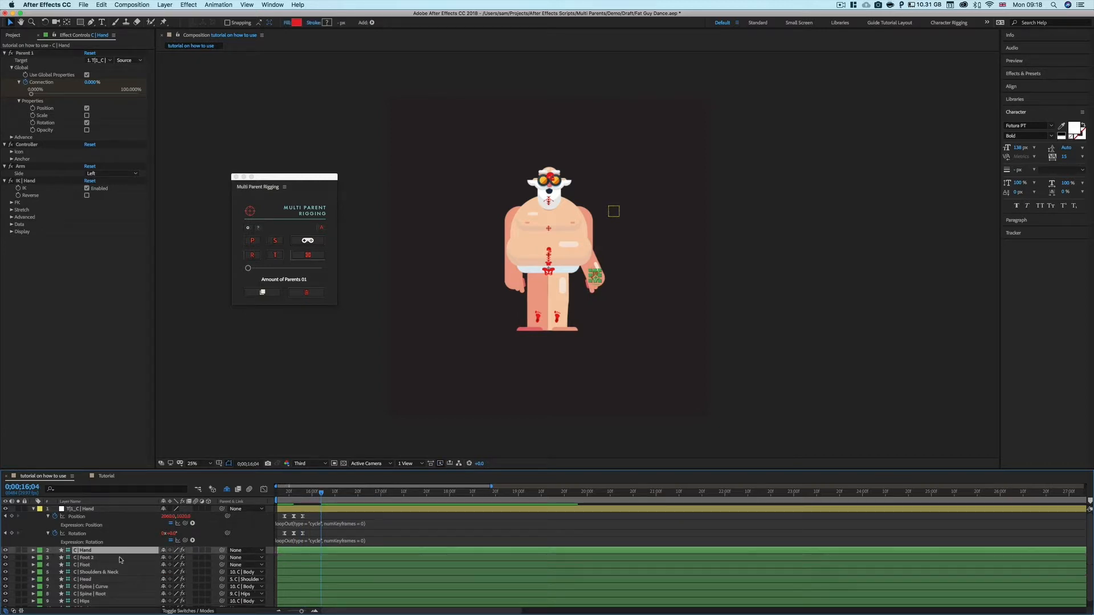
{"action": "key", "text": "p"}
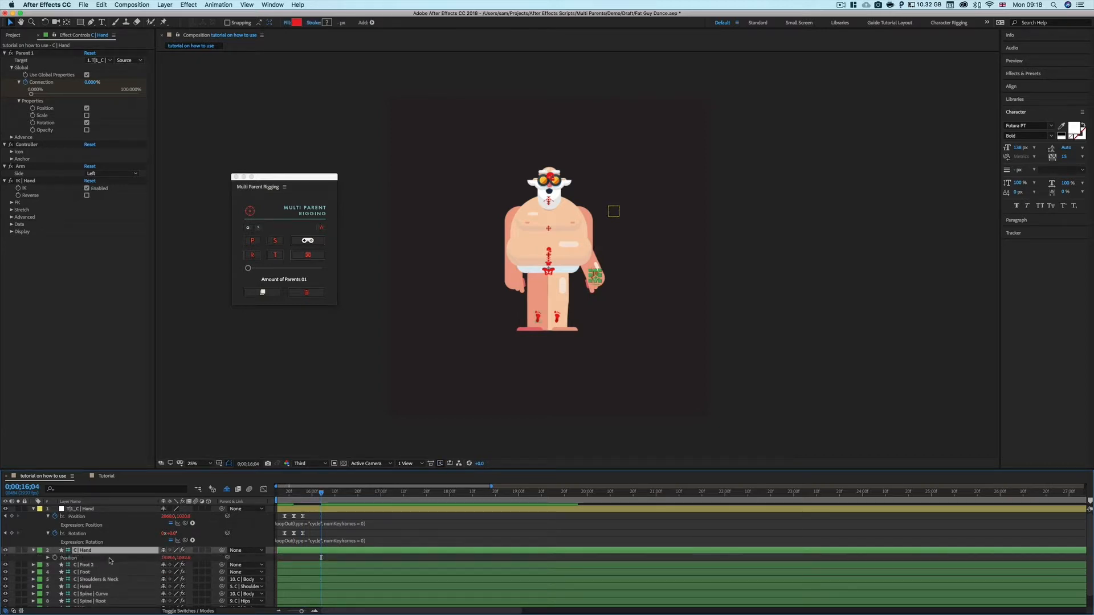
{"action": "left_click", "coordinate": [55, 558]}
{"action": "left_click_drag", "start_coordinate": [319, 497], "coordinate": [344, 492]}
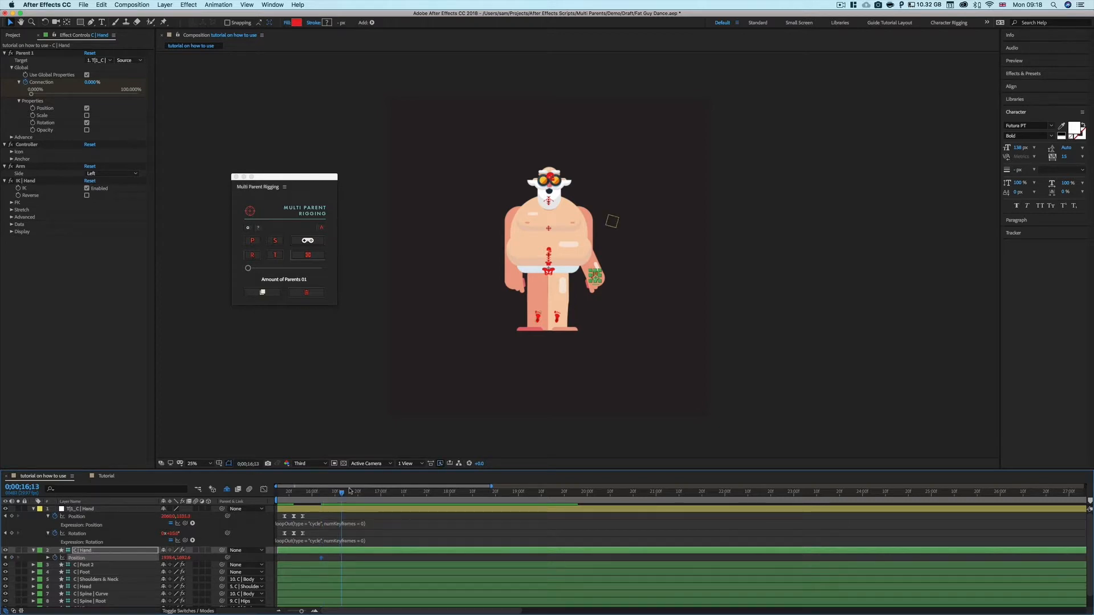
{"action": "left_click_drag", "start_coordinate": [594, 280], "coordinate": [567, 279]}
{"action": "left_click_drag", "start_coordinate": [342, 493], "coordinate": [357, 494]}
{"action": "left_click_drag", "start_coordinate": [568, 279], "coordinate": [595, 278]}
Apply Easy Ease to the hand's three Position keyframes, stretch their timing to about 0;00;17;21, and preview the motion.
{"action": "left_click_drag", "start_coordinate": [371, 559], "coordinate": [318, 561]}
{"action": "key", "text": "F9"}
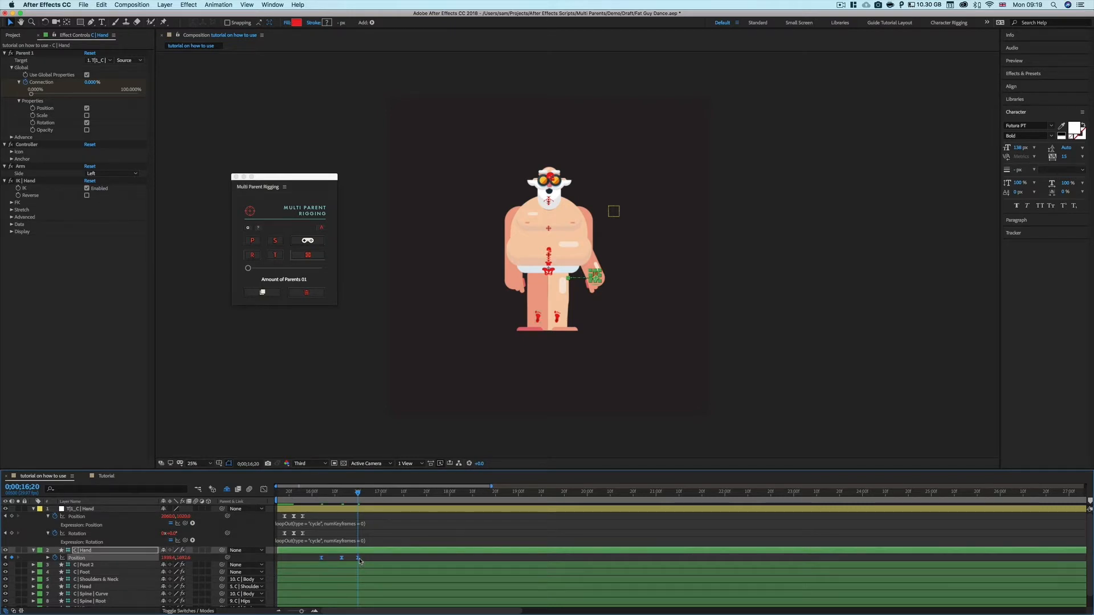
{"action": "left_click_drag", "start_coordinate": [423, 558], "coordinate": [429, 558]}
{"action": "left_click", "coordinate": [429, 536]}
{"action": "left_click_drag", "start_coordinate": [358, 494], "coordinate": [307, 522]}
{"action": "key", "text": "space"}
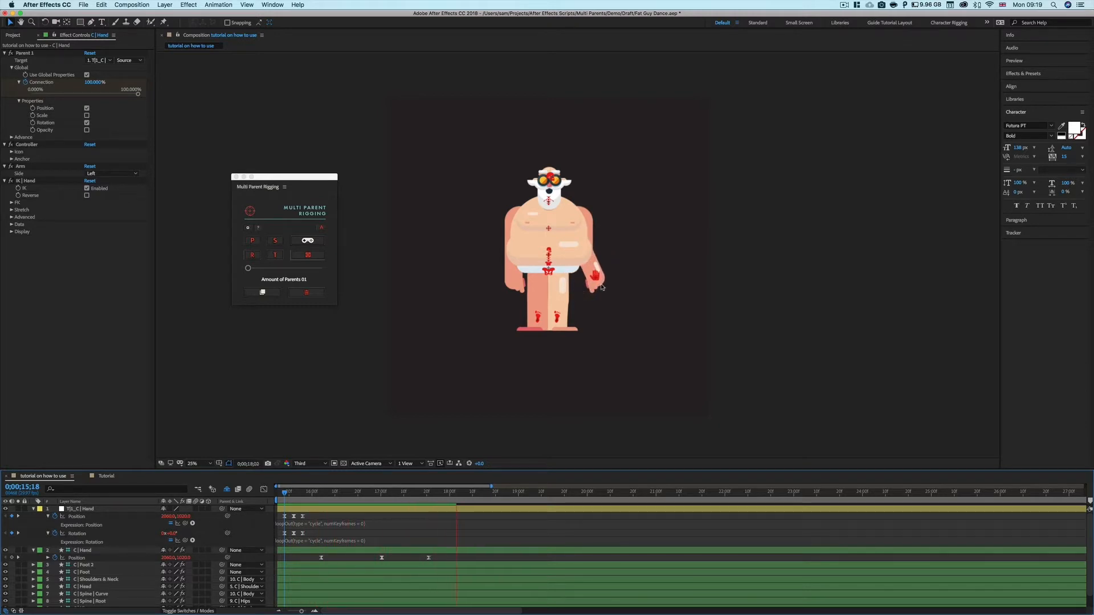
{"action": "key", "text": "space"}
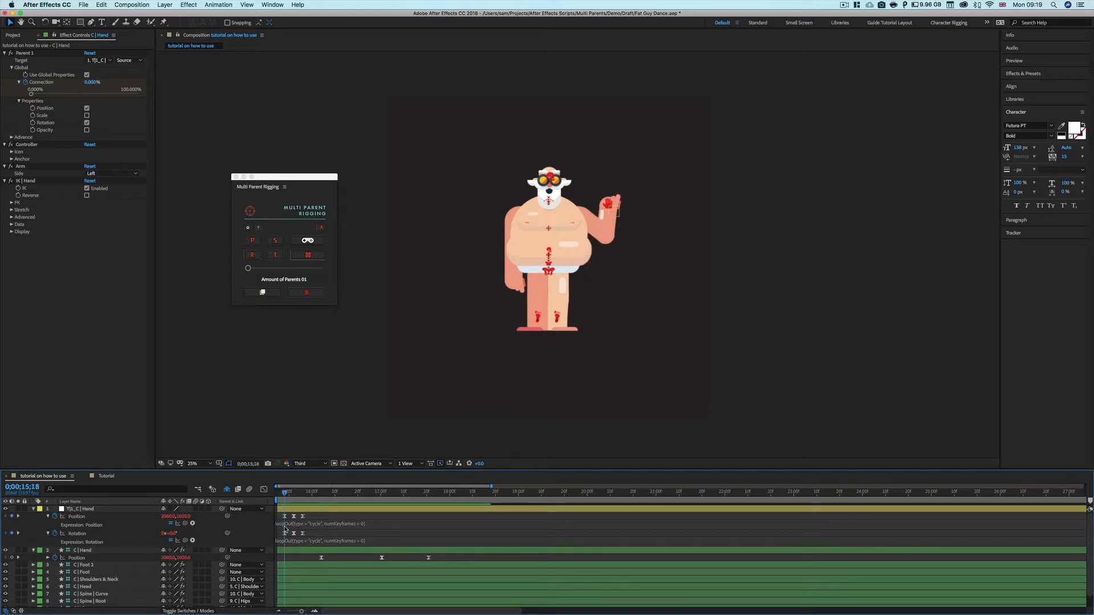
{"action": "key", "text": "space"}
Shift the hand's three Position keyframes earlier to start at about 0;00;15;19, and preview the blended motion.
{"action": "left_click_drag", "start_coordinate": [444, 556], "coordinate": [316, 562]}
{"action": "left_click_drag", "start_coordinate": [321, 558], "coordinate": [287, 559]}
{"action": "left_click", "coordinate": [305, 560]}
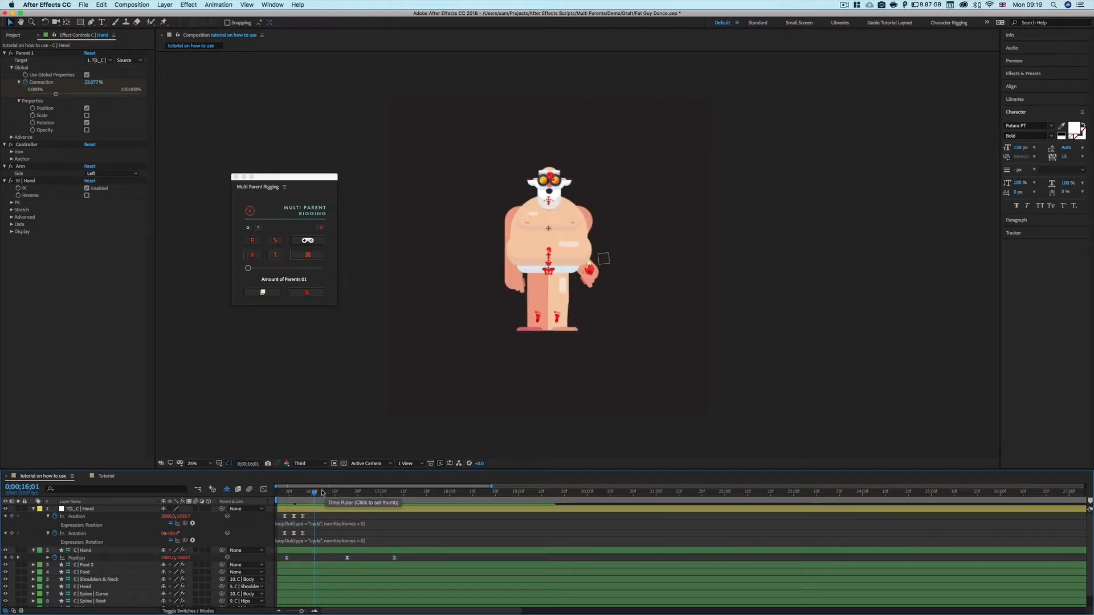
{"action": "key", "text": "space"}
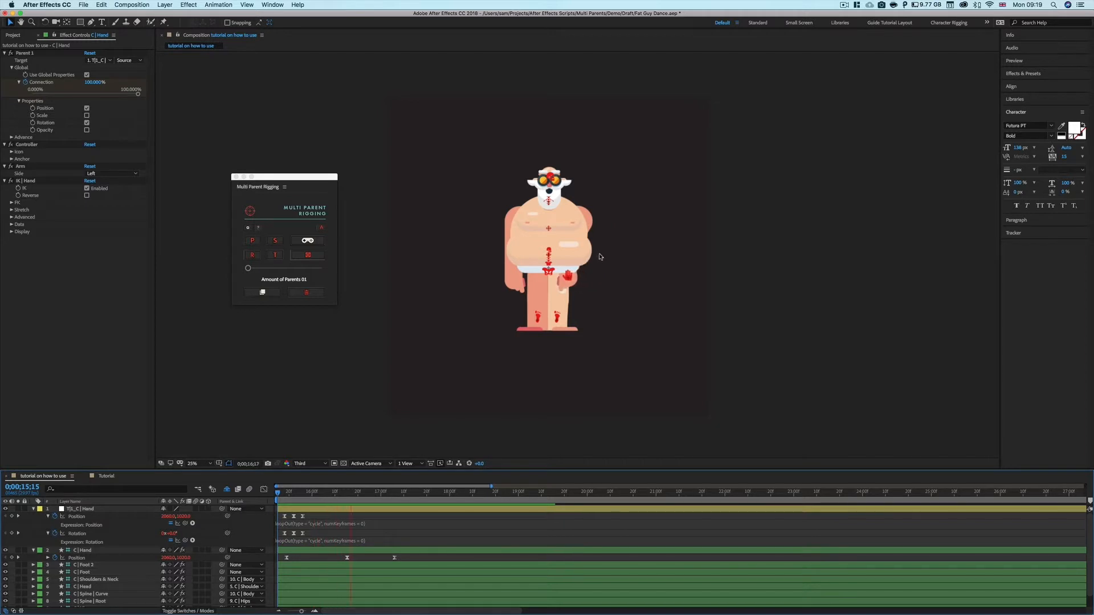
{"action": "key", "text": "space"}
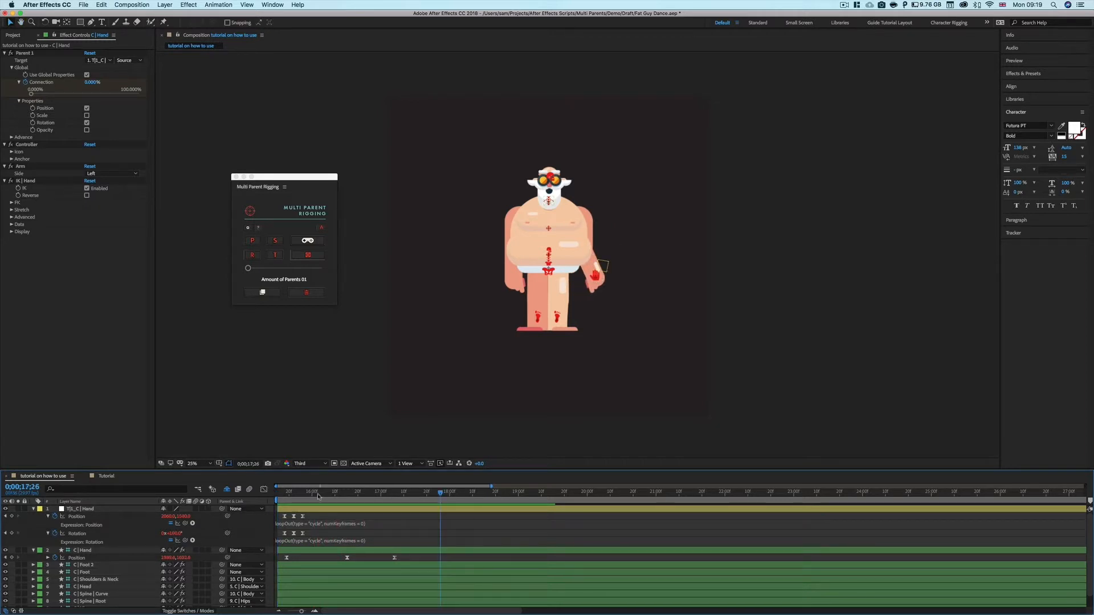
Keyframe the hand's Connection at 0% at 0;00;16;23 and 100% at 0;00;16;29.
{"action": "left_click_drag", "start_coordinate": [319, 495], "coordinate": [368, 506]}
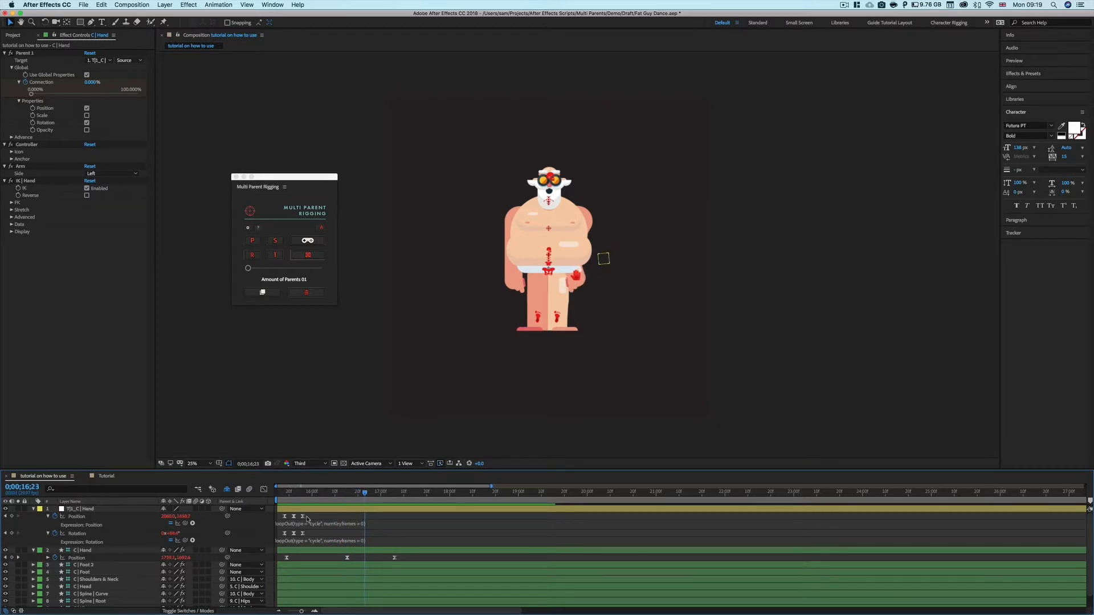
{"action": "left_click", "coordinate": [85, 551]}
{"action": "key", "text": "u"}
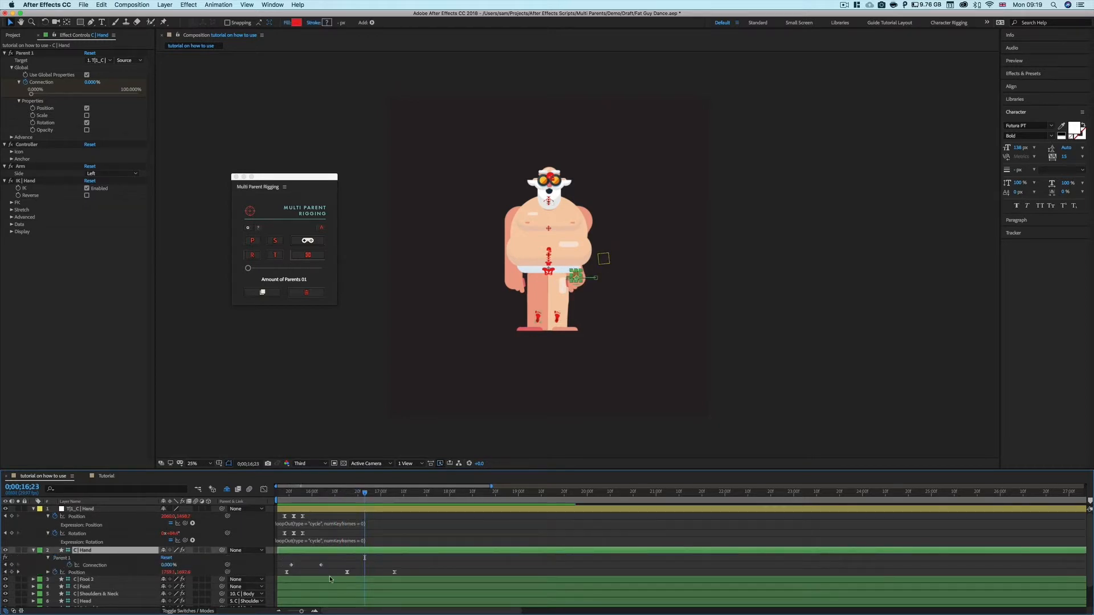
{"action": "left_click", "coordinate": [12, 565]}
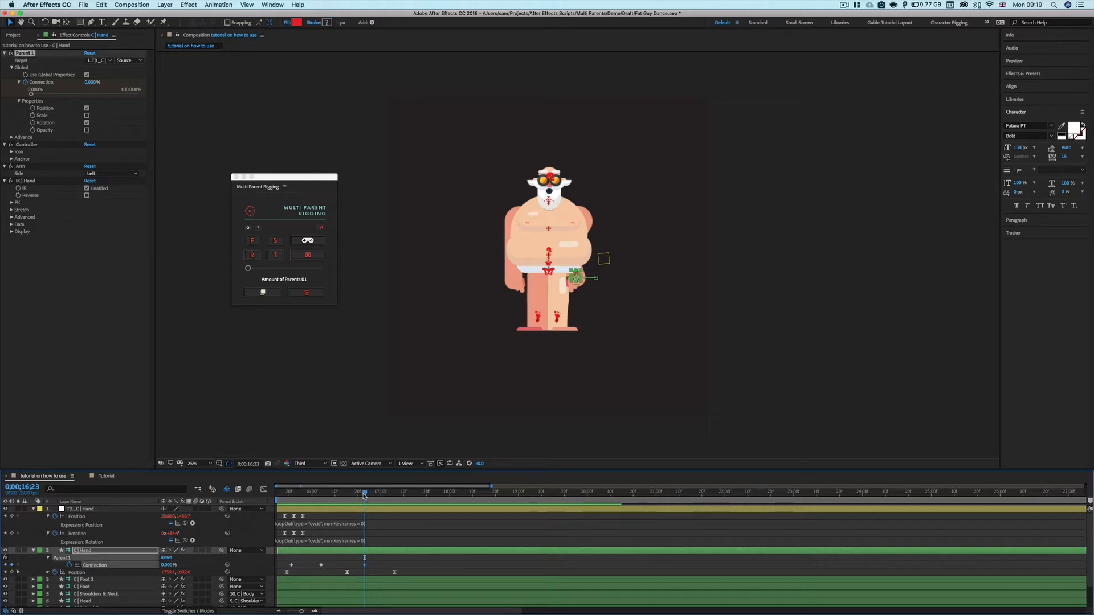
{"action": "left_click_drag", "start_coordinate": [365, 494], "coordinate": [378, 493]}
{"action": "left_click", "coordinate": [166, 565]}
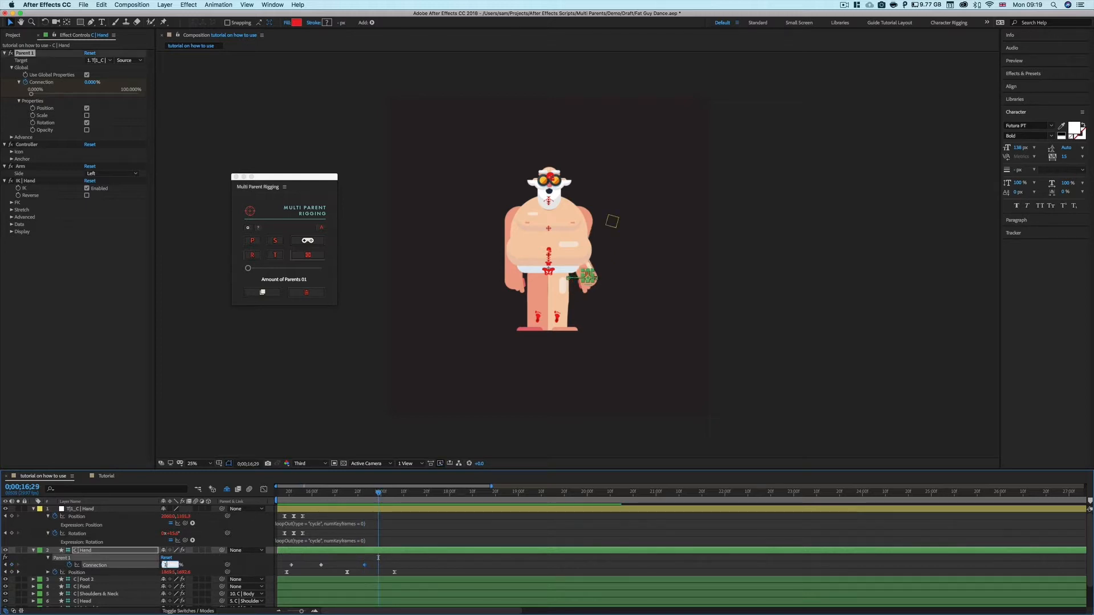
{"action": "key", "text": "Return"}
Check the hand's motion after the reconnection, and paste a copy of its three Position keyframes at 0;00;17;14.
{"action": "left_click", "coordinate": [373, 494]}
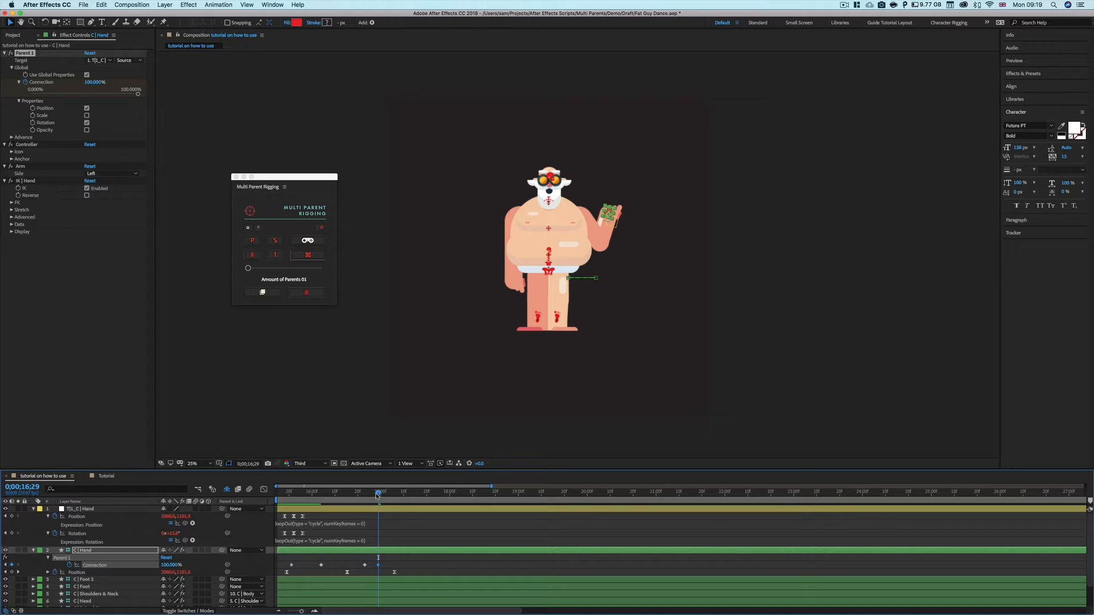
{"action": "left_click_drag", "start_coordinate": [373, 495], "coordinate": [382, 498]}
{"action": "key", "text": "Page_Down"}
{"action": "key", "text": "Page_Down"}
{"action": "key", "text": "Page_Down"}
{"action": "key", "text": "Page_Down"}
{"action": "key", "text": "Page_Down"}
{"action": "key", "text": "Page_Down"}
{"action": "key", "text": "Page_Down"}
{"action": "key", "text": "Page_Down"}
{"action": "key", "text": "Page_Down"}
{"action": "key", "text": "Page_Down"}
{"action": "key", "text": "Page_Down"}
{"action": "key", "text": "Page_Down"}
{"action": "key", "text": "Page_Down"}
{"action": "key", "text": "Page_Down"}
{"action": "key", "text": "Page_Down"}
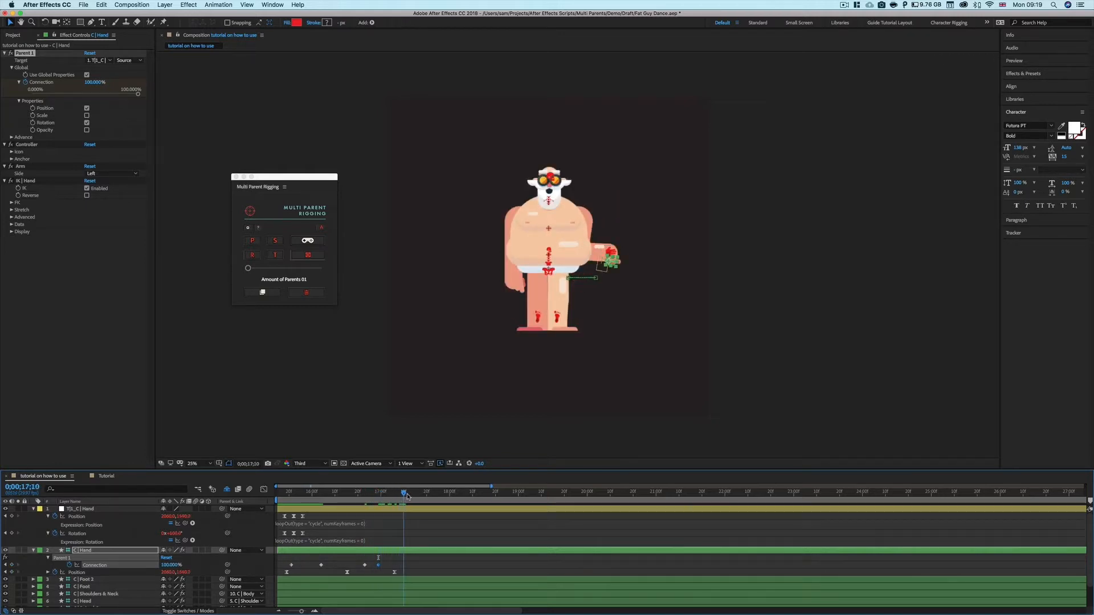
{"action": "left_click_drag", "start_coordinate": [403, 571], "coordinate": [275, 576]}
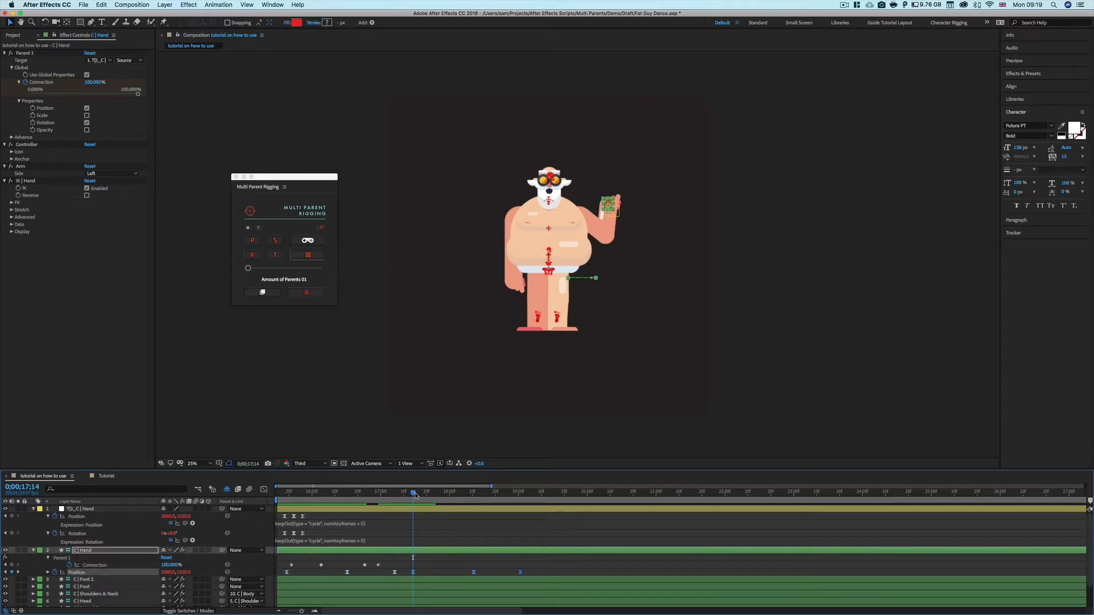
Add a 100% Connection keyframe on the hand controller at 0;00;17;26.
{"action": "left_click_drag", "start_coordinate": [415, 495], "coordinate": [440, 495]}
{"action": "left_click", "coordinate": [454, 550]}
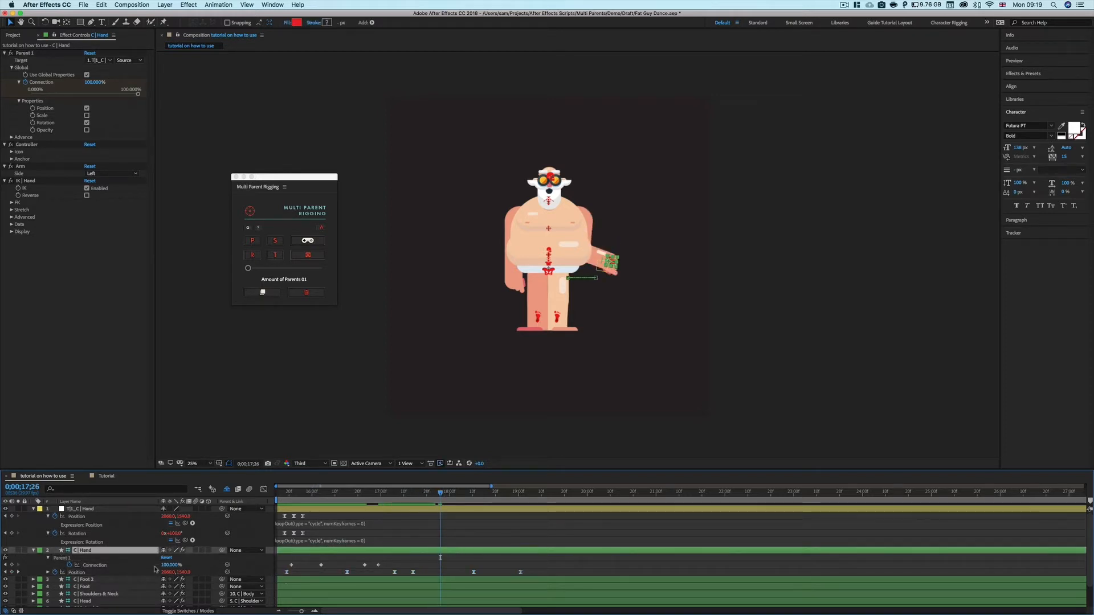
{"action": "left_click_drag", "start_coordinate": [166, 565], "coordinate": [249, 569]}
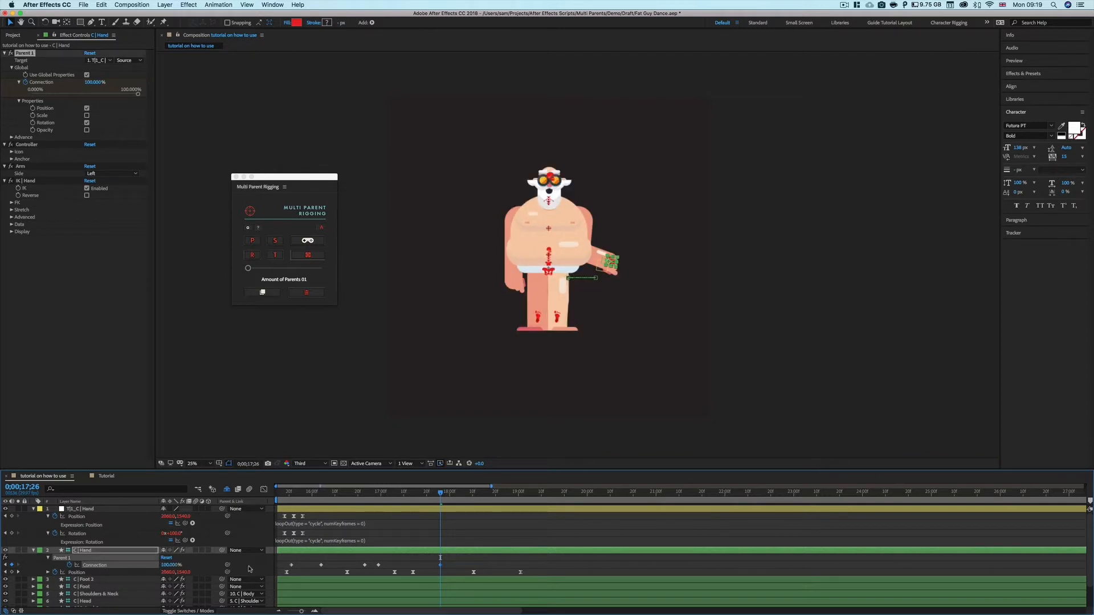
{"action": "left_click", "coordinate": [341, 510]}
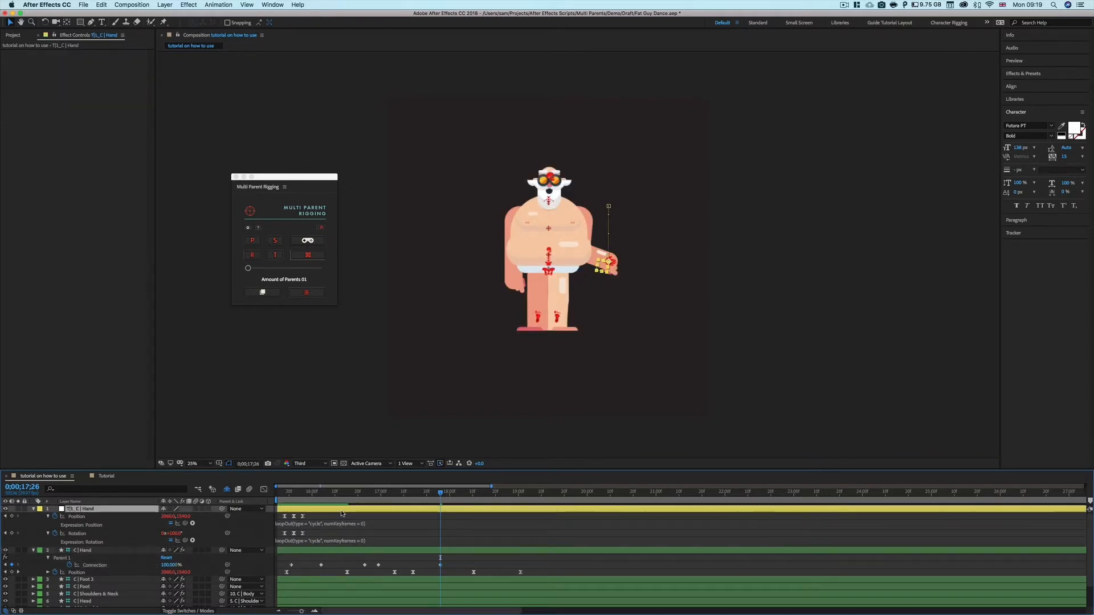
{"action": "left_click_drag", "start_coordinate": [388, 560], "coordinate": [364, 569]}
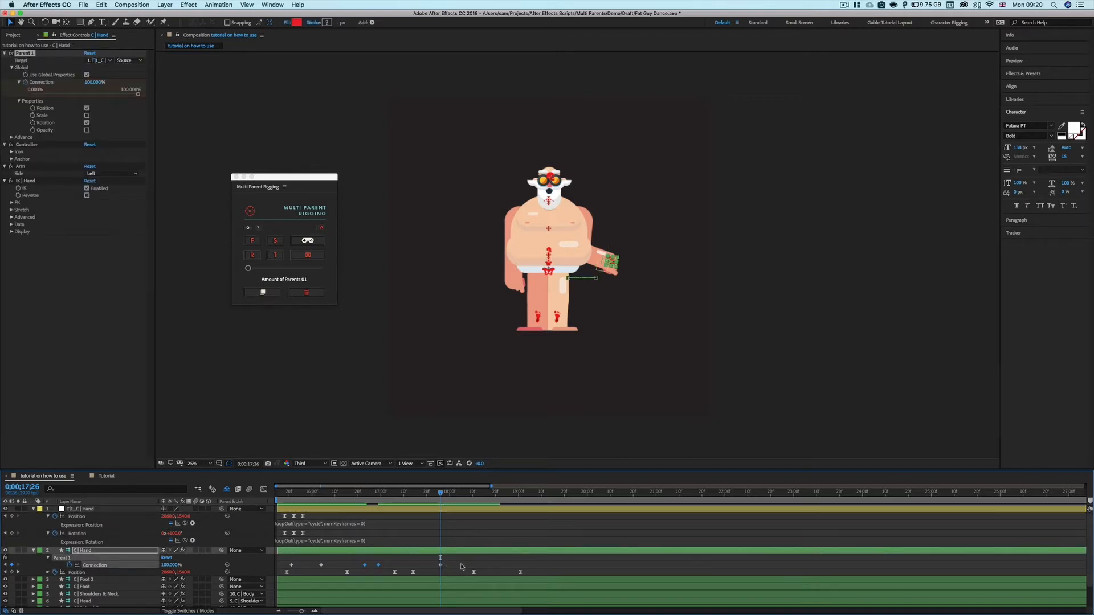
{"action": "left_click_drag", "start_coordinate": [544, 571], "coordinate": [278, 577]}
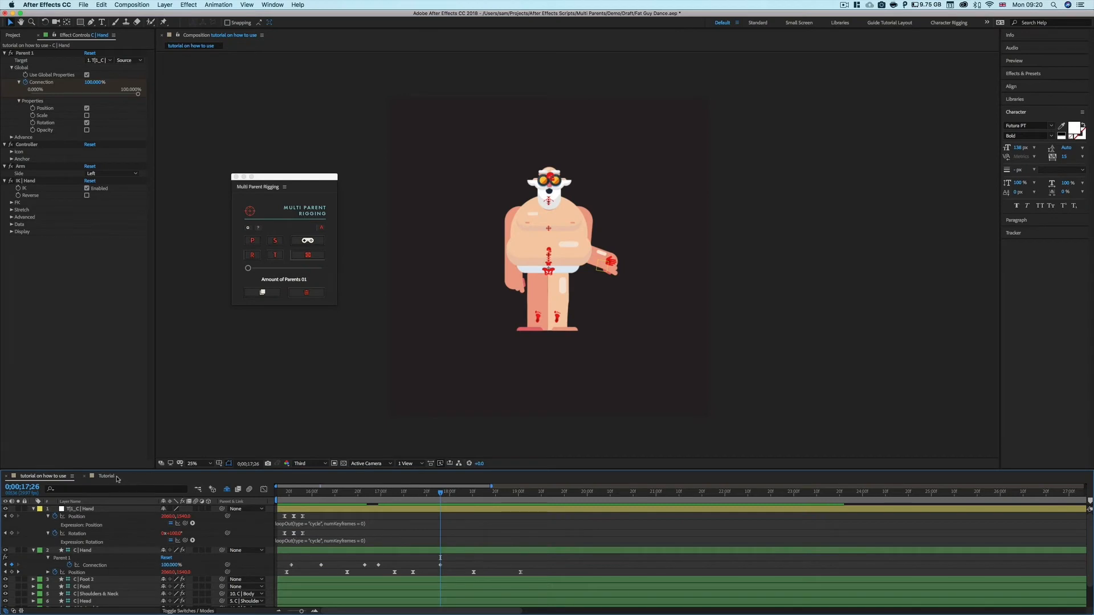
Switch to the Tutorial composition and set the amount of parents for the Obj layer to 2.
{"action": "left_click", "coordinate": [114, 476]}
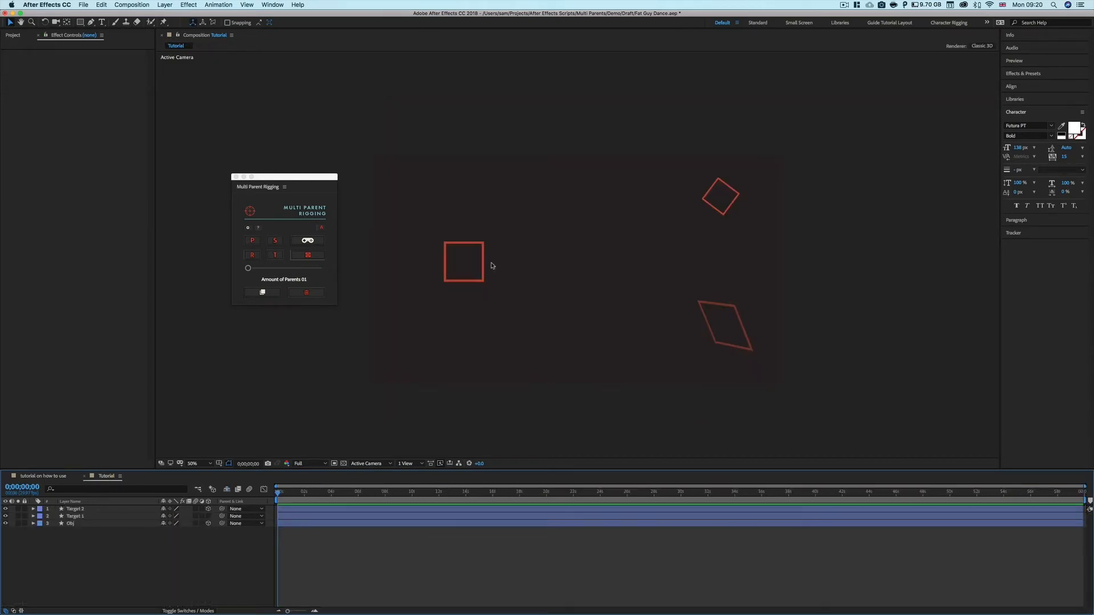
{"action": "left_click", "coordinate": [463, 265]}
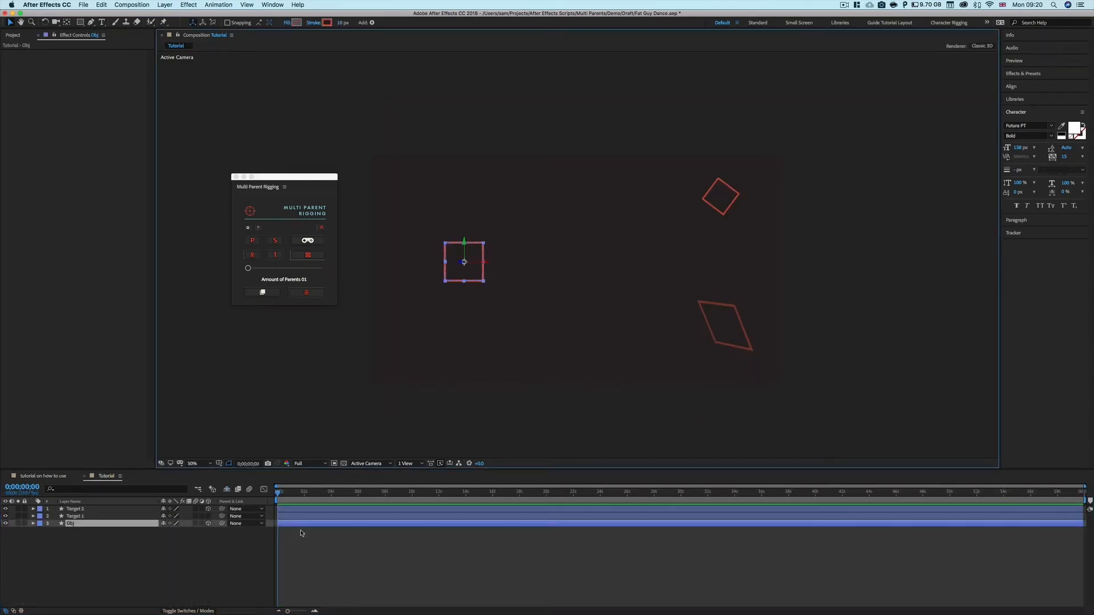
{"action": "left_click", "coordinate": [297, 556]}
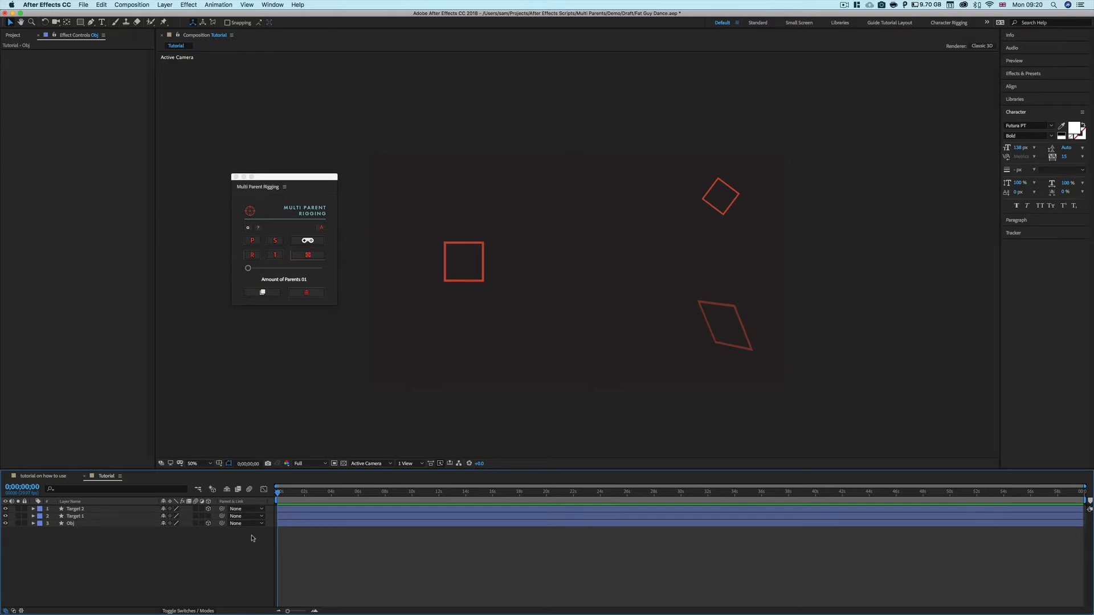
{"action": "left_click", "coordinate": [81, 525]}
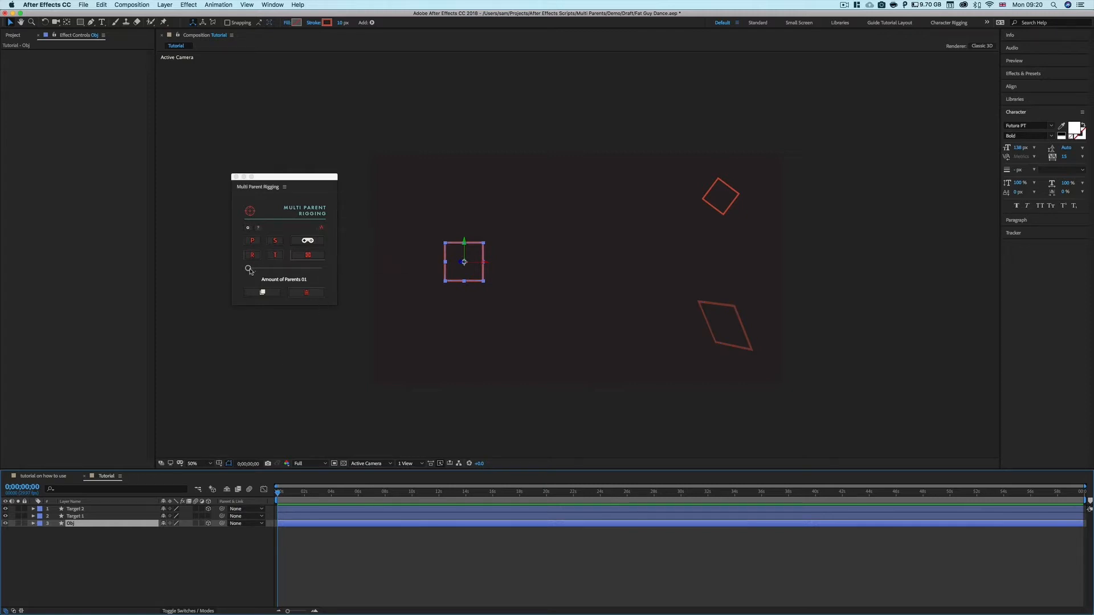
{"action": "left_click_drag", "start_coordinate": [250, 271], "coordinate": [255, 272]}
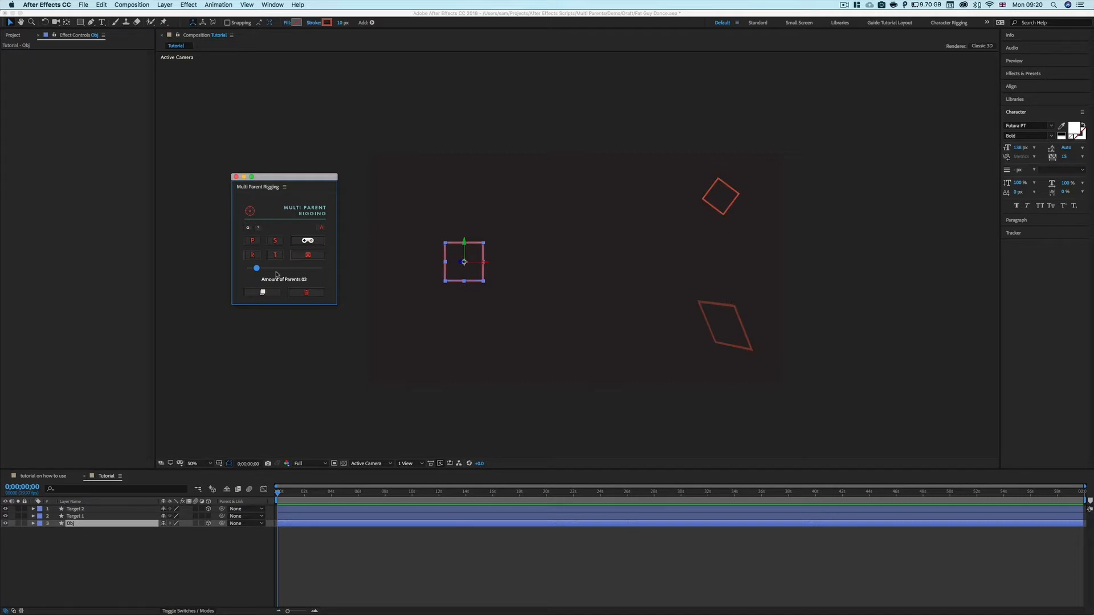
Try applying the two parents to Obj with automatically created target nulls.
{"action": "left_click", "coordinate": [262, 292]}
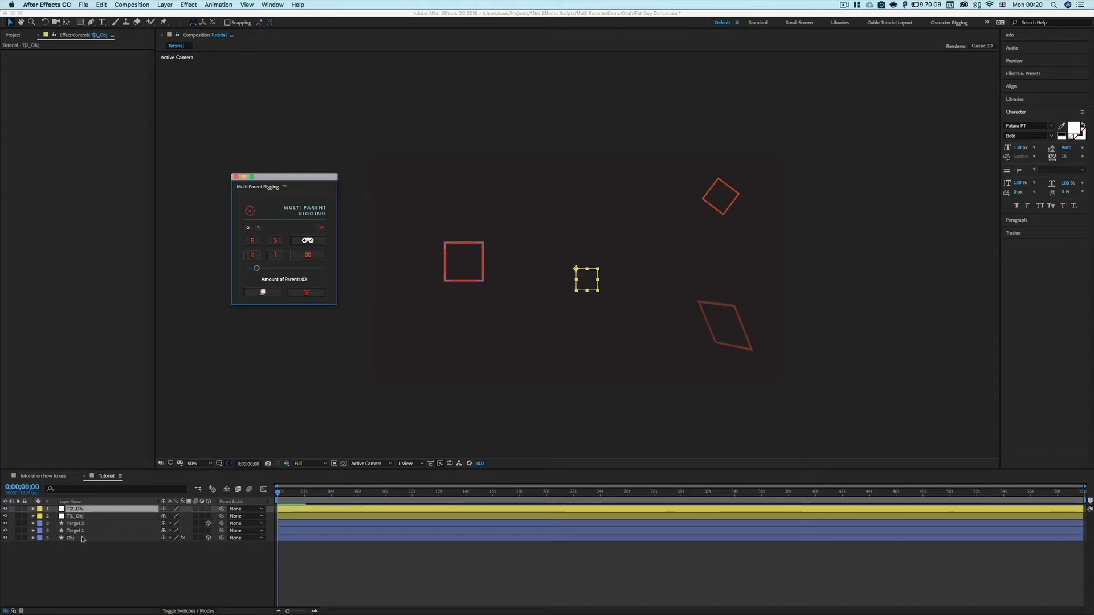
{"action": "left_click", "coordinate": [83, 538]}
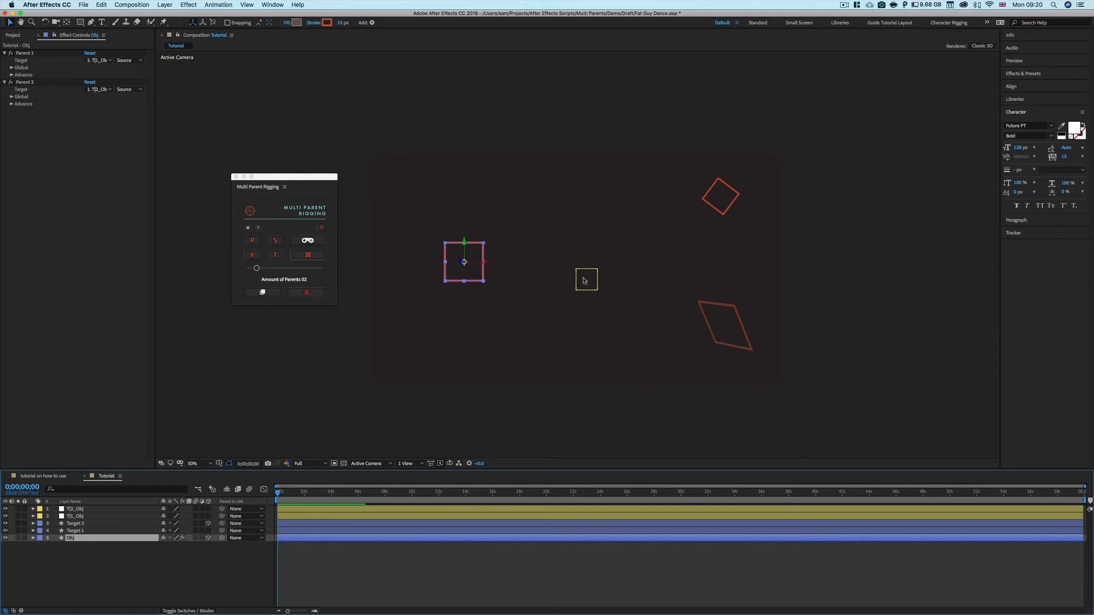
{"action": "left_click", "coordinate": [584, 280]}
{"action": "left_click", "coordinate": [76, 538]}
Apply two parents to Obj without creating nulls, assigning Target 1 to Parent 1 and Target 2 to Parent 2.
{"action": "left_click", "coordinate": [308, 255]}
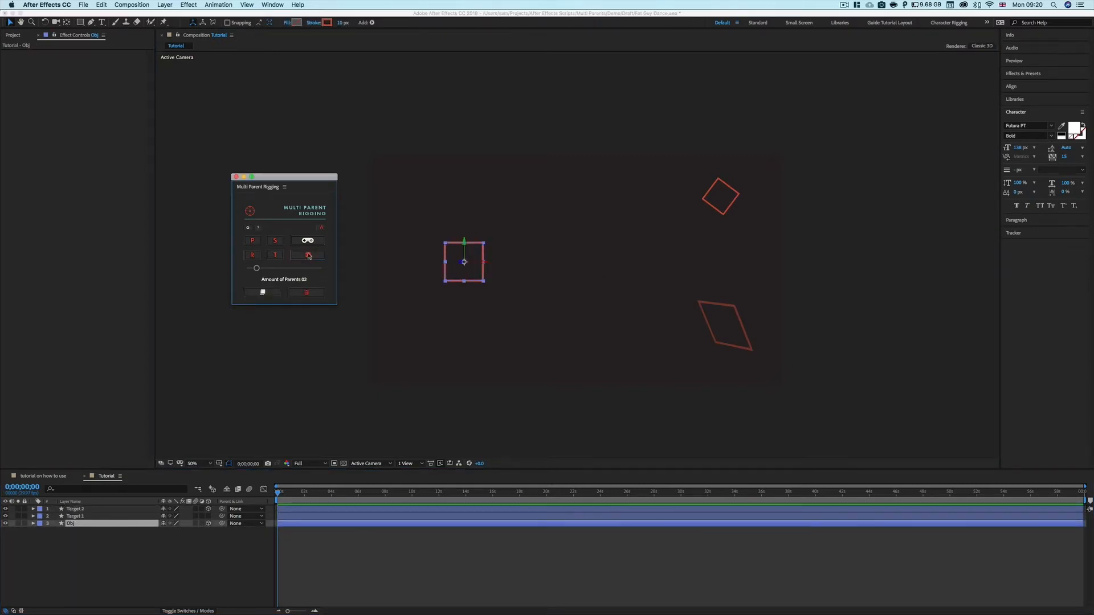
{"action": "left_click", "coordinate": [263, 292]}
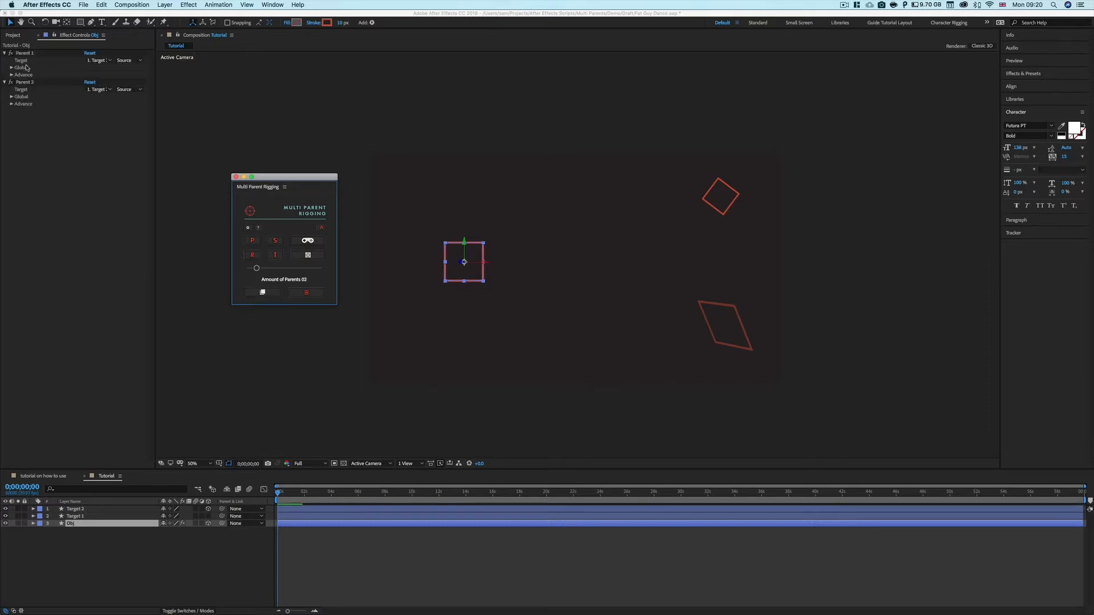
{"action": "left_click", "coordinate": [100, 61]}
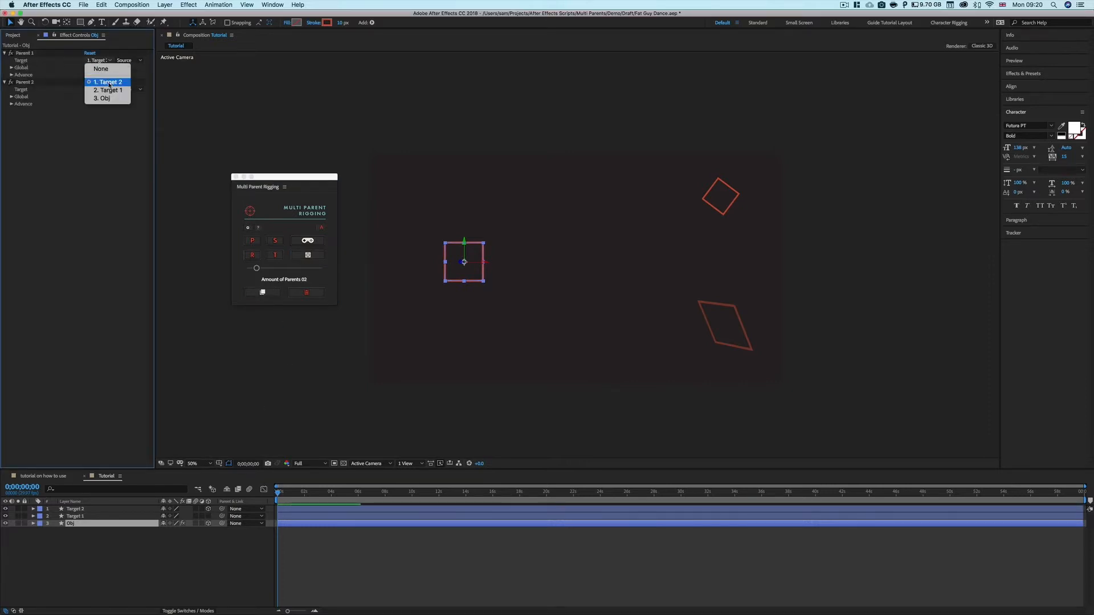
{"action": "left_click", "coordinate": [108, 90]}
{"action": "left_click", "coordinate": [99, 90]}
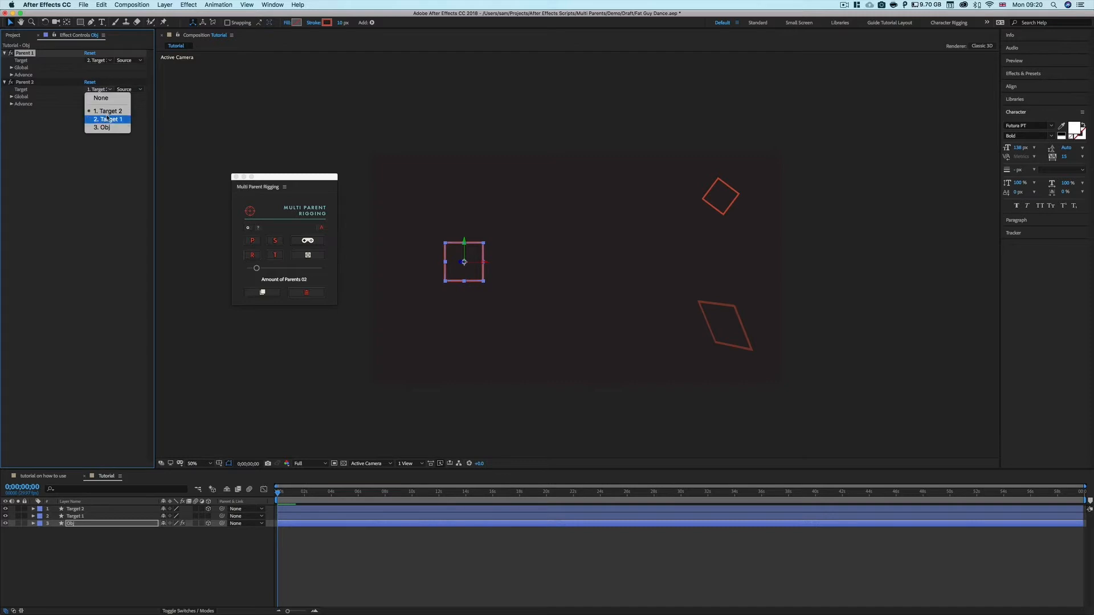
{"action": "left_click", "coordinate": [107, 112]}
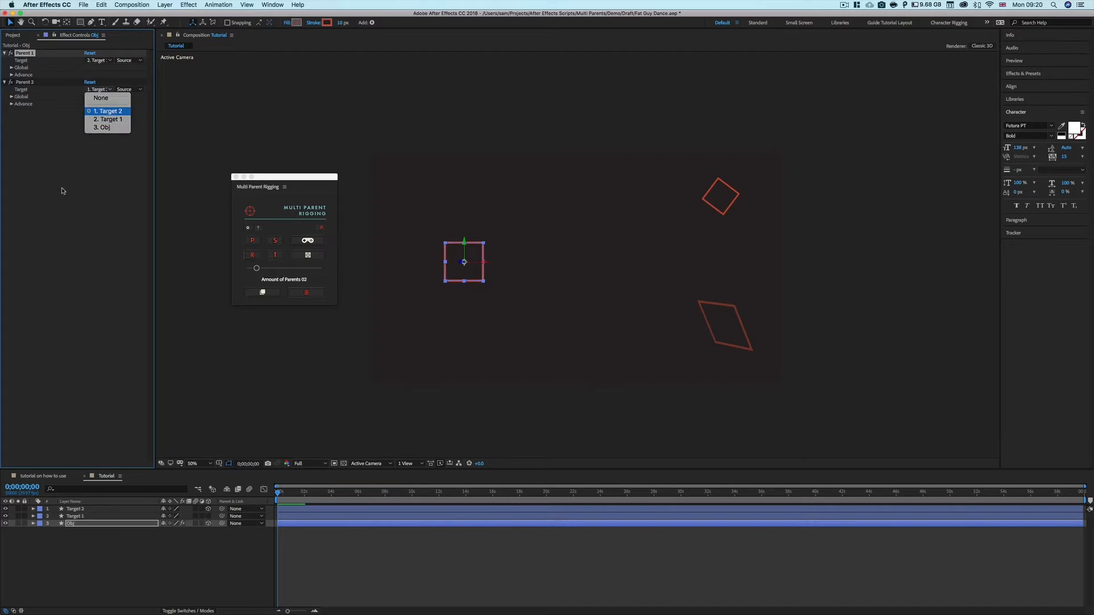
Expand the advanced Position, Scale, Rotation and Opacity settings of both parents on Obj.
{"action": "left_click", "coordinate": [11, 75]}
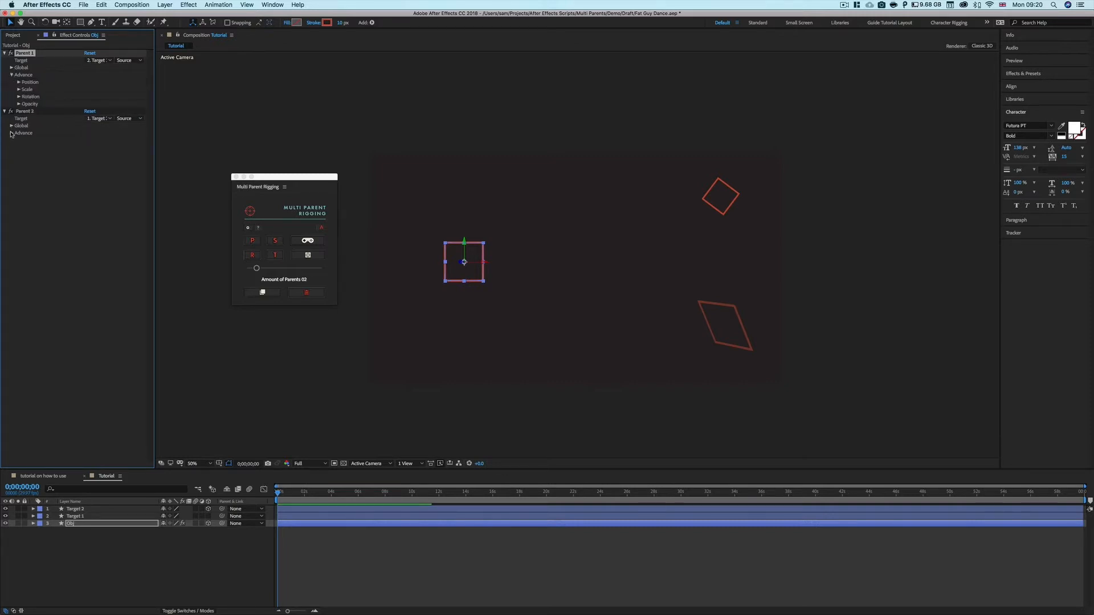
{"action": "left_click", "coordinate": [10, 133]}
{"action": "left_click", "coordinate": [18, 82]}
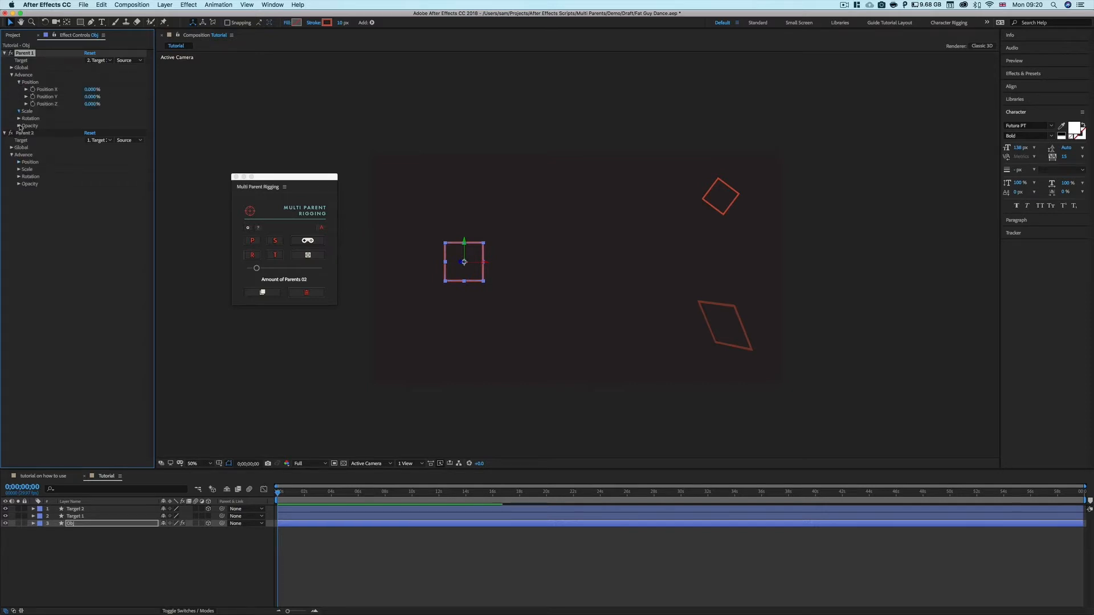
{"action": "left_click", "coordinate": [19, 184]}
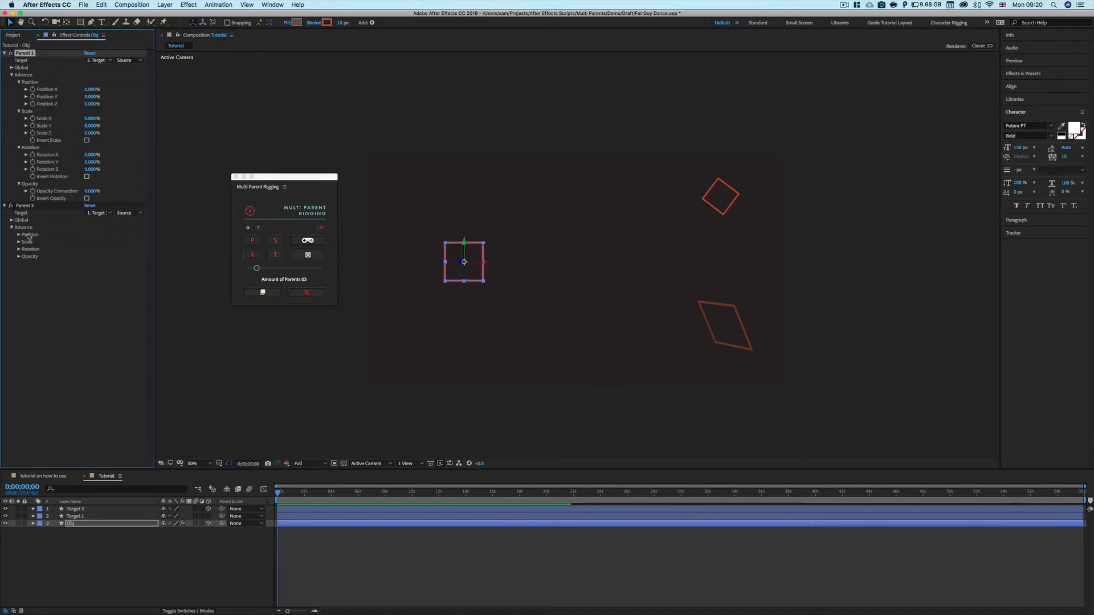
{"action": "left_click", "coordinate": [19, 234]}
{"action": "left_click", "coordinate": [19, 264]}
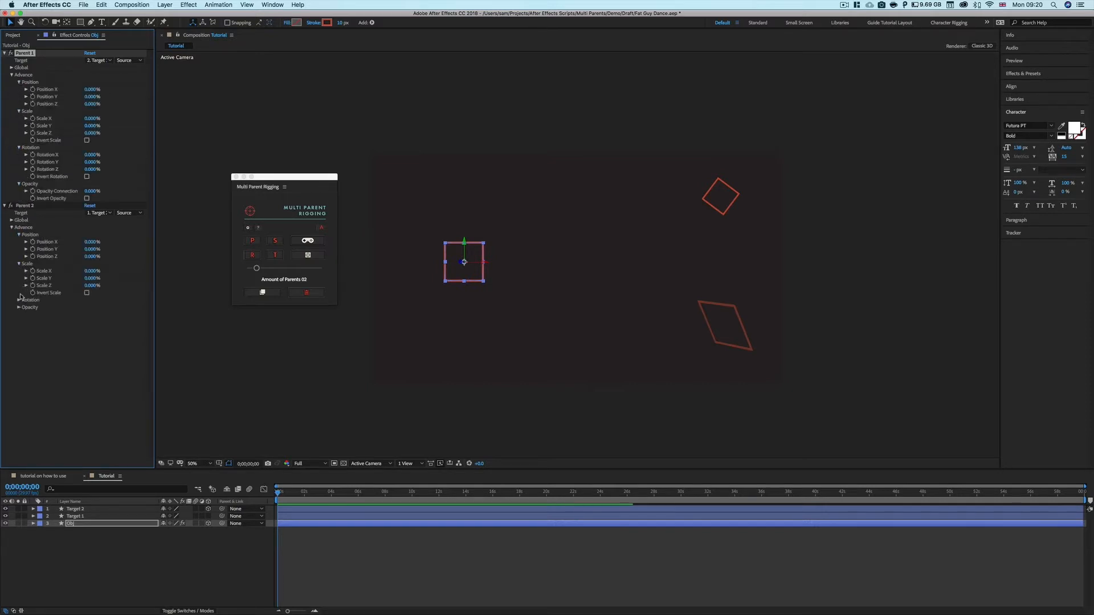
{"action": "left_click", "coordinate": [19, 300]}
{"action": "left_click", "coordinate": [18, 337]}
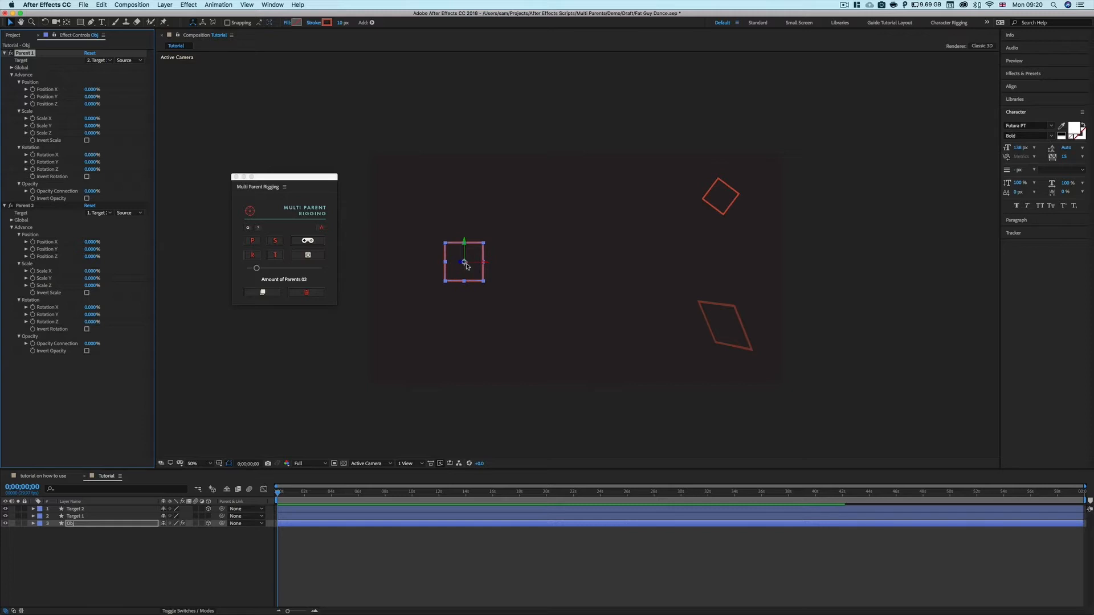
Try Parent 1's rotation connections on Obj against Target 1, and set Rotation Z to 100% with Rotation Y at 0%.
{"action": "left_click", "coordinate": [719, 195]}
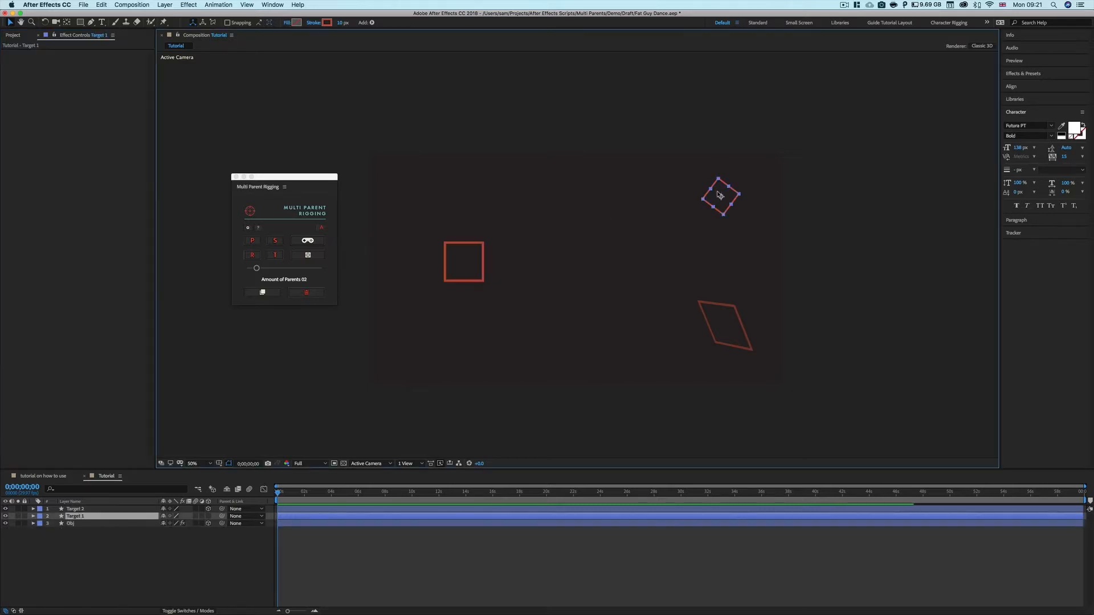
{"action": "left_click", "coordinate": [71, 523]}
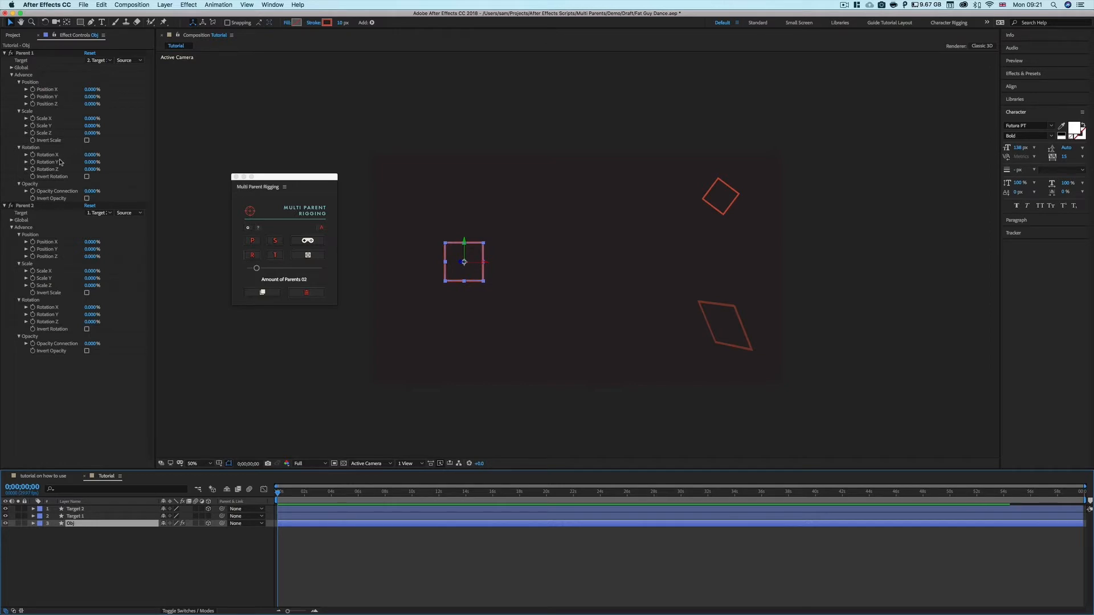
{"action": "left_click", "coordinate": [26, 169]}
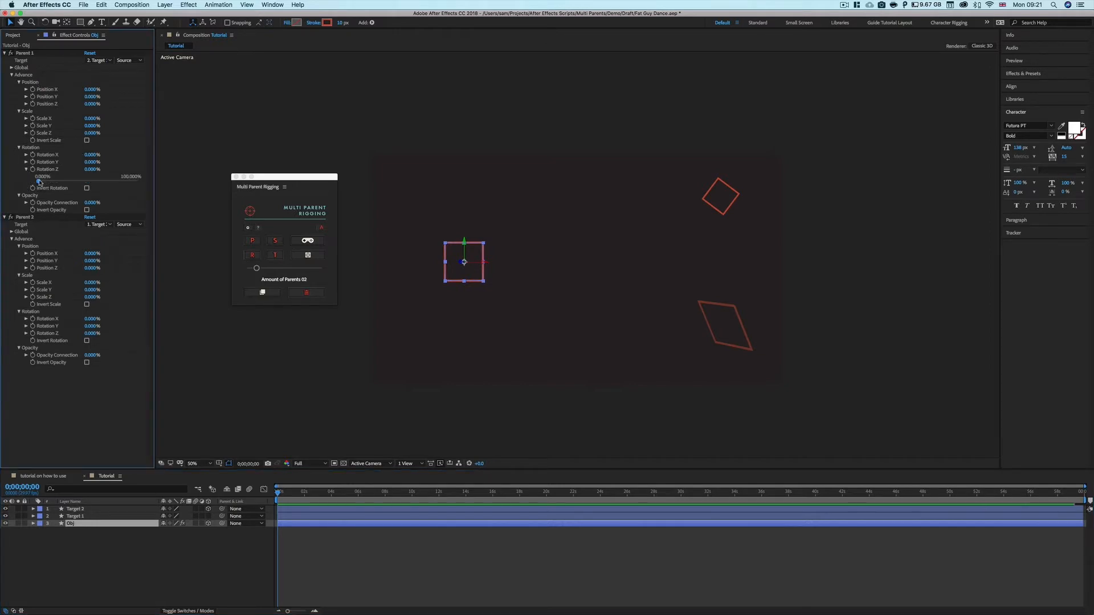
{"action": "left_click_drag", "start_coordinate": [40, 182], "coordinate": [119, 178]}
{"action": "left_click", "coordinate": [26, 162]}
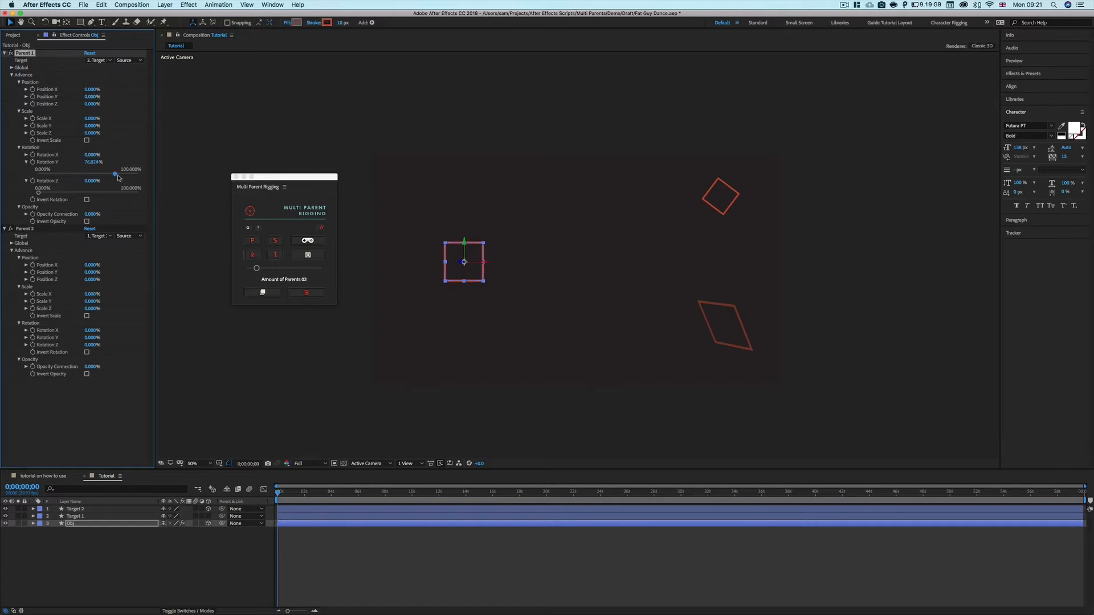
{"action": "left_click", "coordinate": [724, 200]}
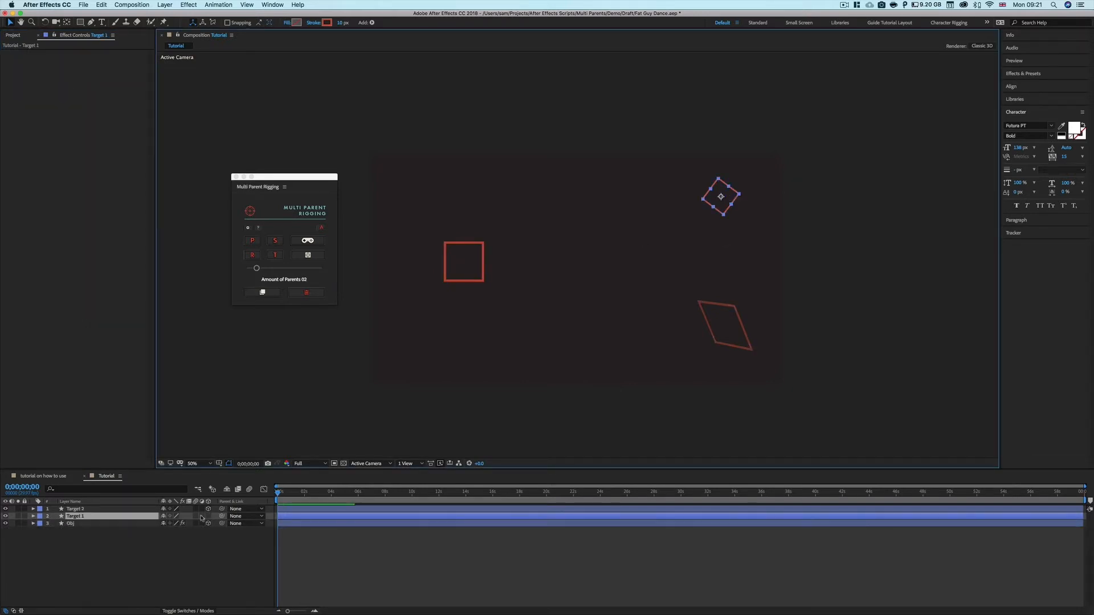
{"action": "left_click", "coordinate": [98, 523]}
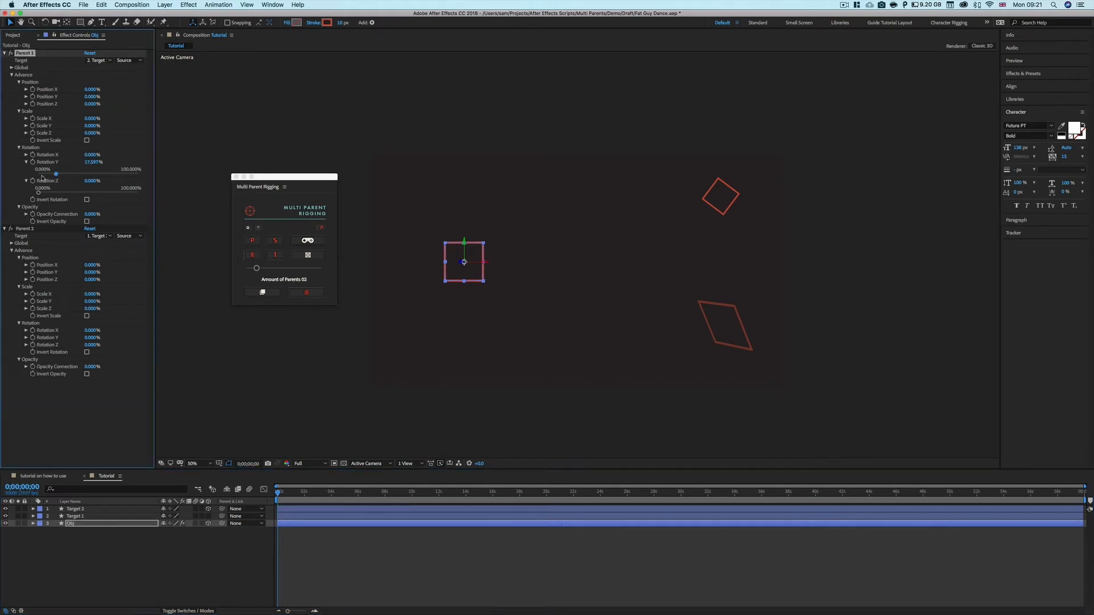
{"action": "left_click_drag", "start_coordinate": [38, 192], "coordinate": [144, 195]}
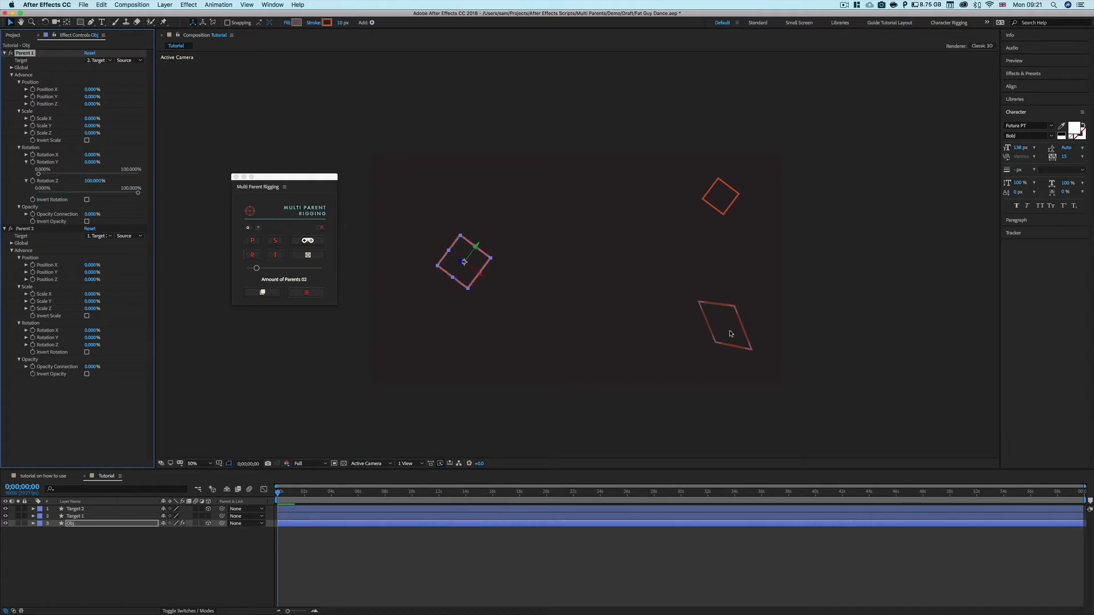
Try Parent 2's Rotation Y and Rotation X connections on Obj, and return both to 0%.
{"action": "left_click", "coordinate": [26, 337]}
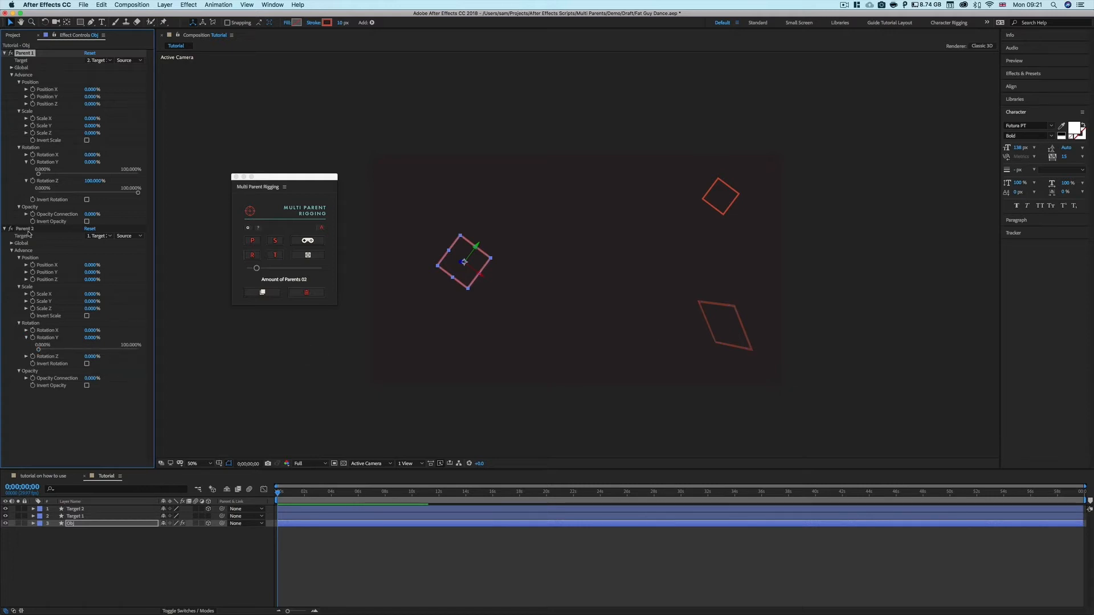
{"action": "left_click_drag", "start_coordinate": [40, 350], "coordinate": [139, 352]}
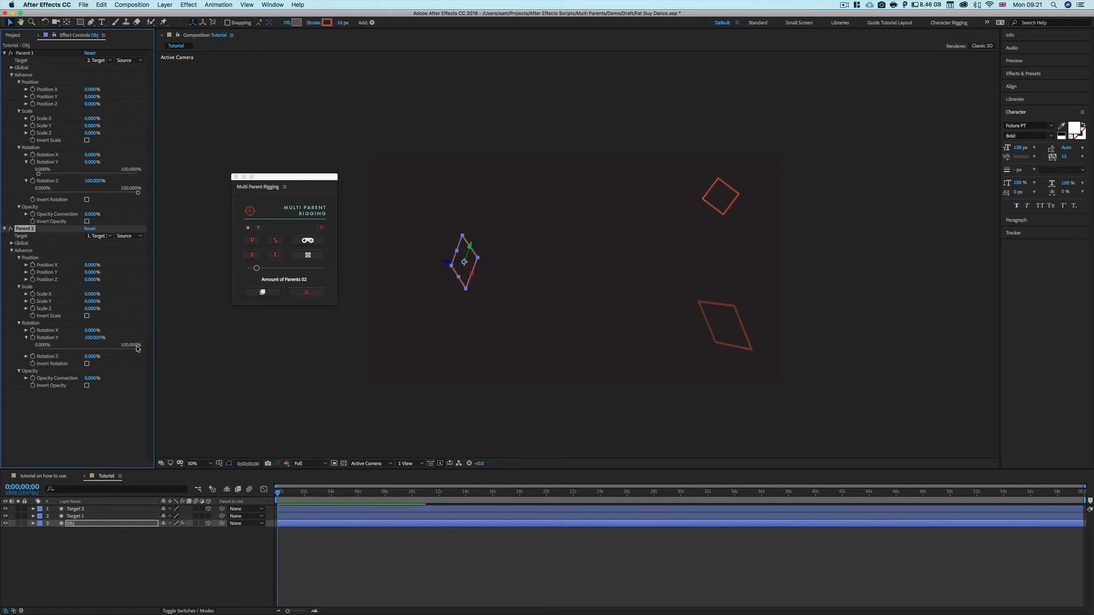
{"action": "mouse_move", "coordinate": [137, 349]}
{"action": "left_mouse_down"}
{"action": "mouse_move", "coordinate": [67, 355]}
{"action": "mouse_move", "coordinate": [138, 349]}
{"action": "left_mouse_up"}
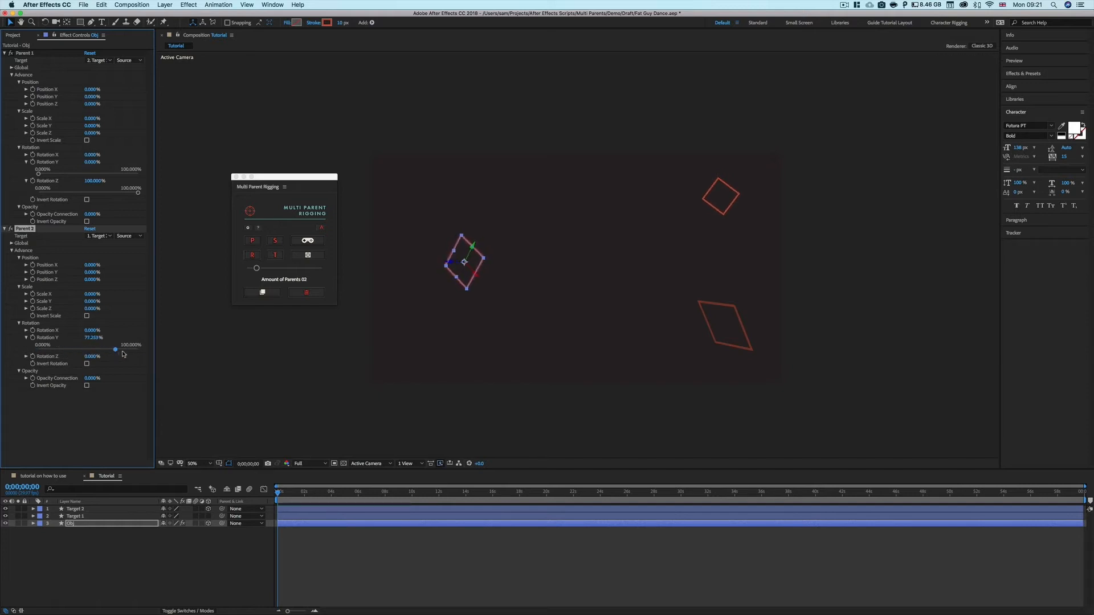
{"action": "left_click", "coordinate": [26, 331]}
{"action": "mouse_move", "coordinate": [38, 344]}
{"action": "left_mouse_down"}
{"action": "mouse_move", "coordinate": [150, 346]}
{"action": "mouse_move", "coordinate": [38, 344]}
{"action": "left_mouse_up"}
{"action": "left_click_drag", "start_coordinate": [138, 361], "coordinate": [38, 362]}
{"action": "mouse_move", "coordinate": [137, 192]}
{"action": "left_mouse_down"}
{"action": "mouse_move", "coordinate": [29, 197]}
{"action": "mouse_move", "coordinate": [142, 193]}
{"action": "left_mouse_up"}
Invert Parent 2's rotation on Obj, and set its Rotation X and Rotation Y connections to 100%.
{"action": "left_click", "coordinate": [87, 376]}
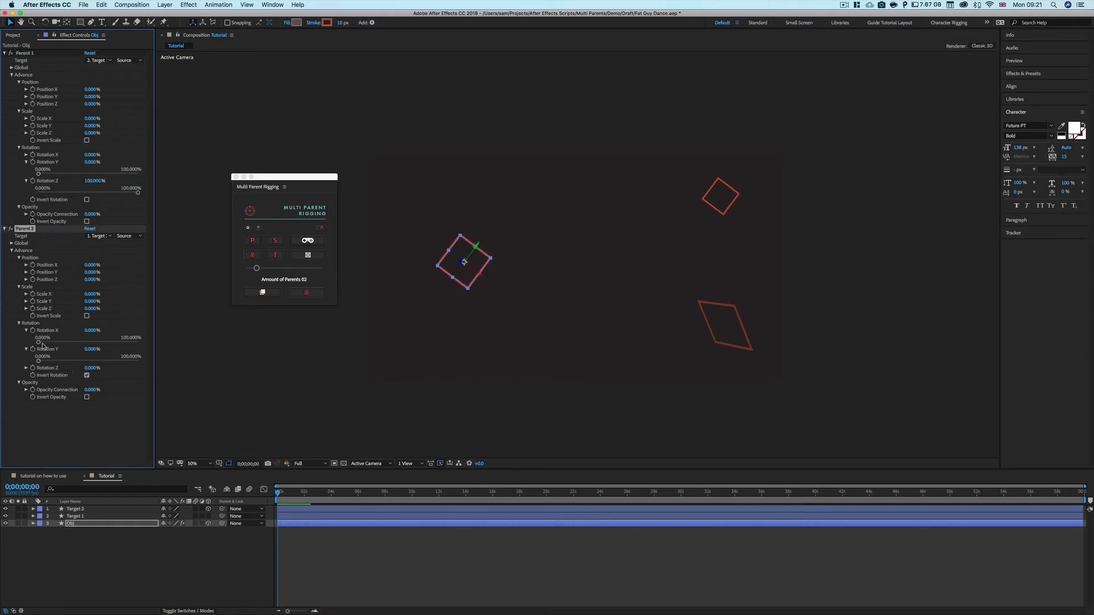
{"action": "left_click_drag", "start_coordinate": [38, 342], "coordinate": [145, 347]}
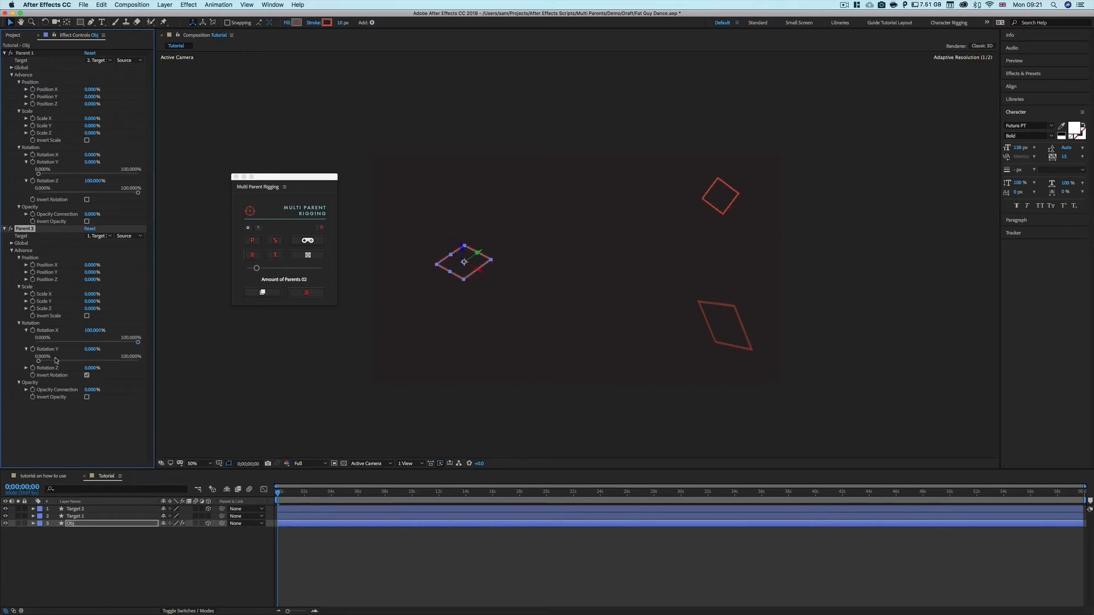
{"action": "left_click_drag", "start_coordinate": [38, 361], "coordinate": [150, 365]}
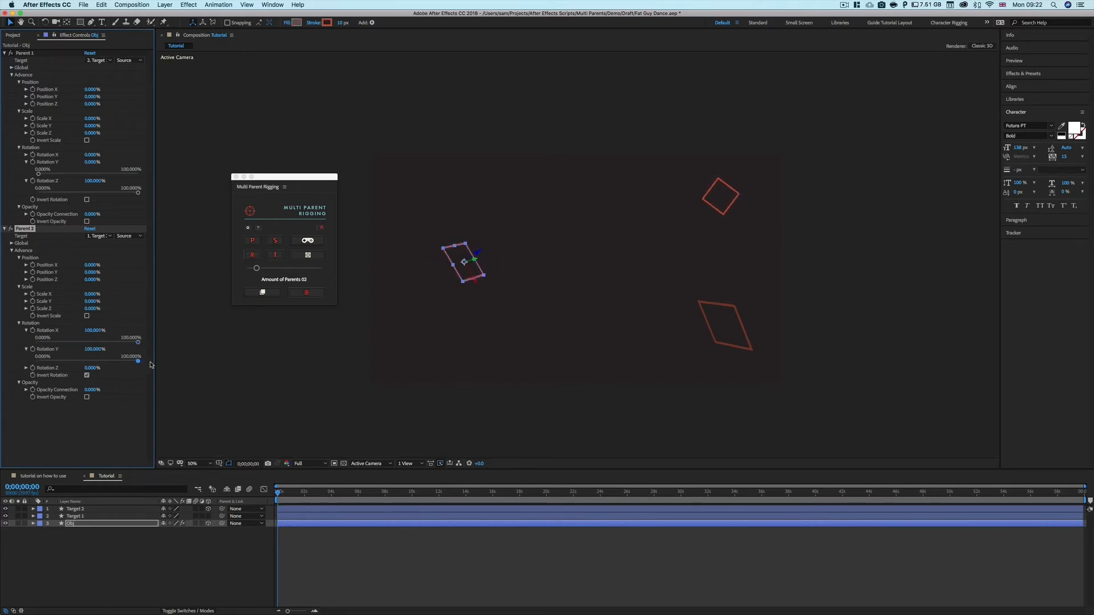
Try inverting Parent 1's rotation with its Rotation Z connection, and turn the inversion back off.
{"action": "left_click", "coordinate": [86, 200]}
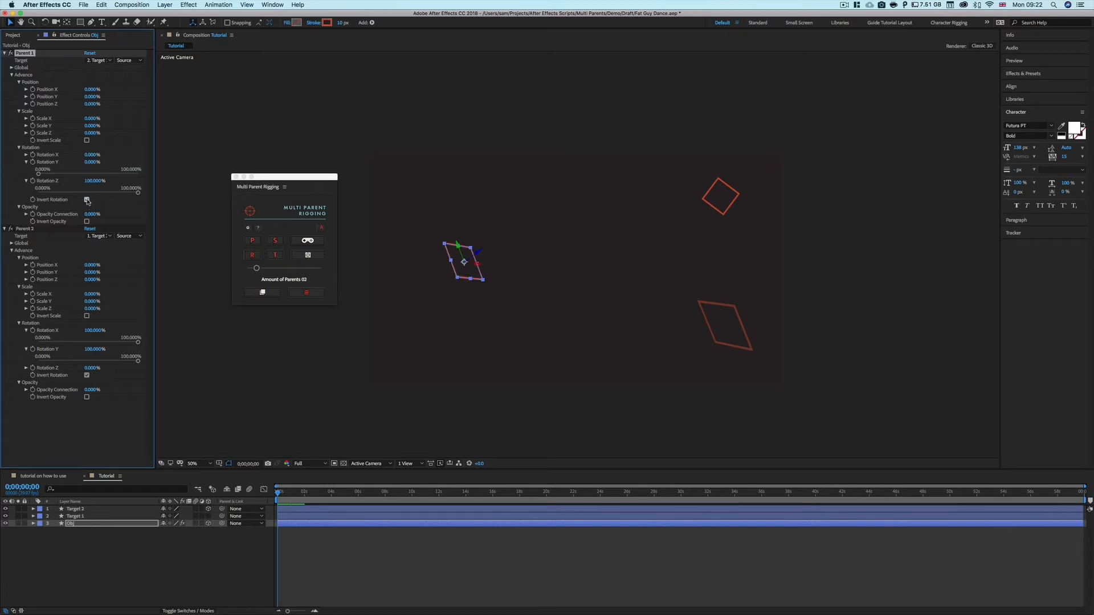
{"action": "mouse_move", "coordinate": [137, 193]}
{"action": "left_mouse_down"}
{"action": "mouse_move", "coordinate": [16, 195]}
{"action": "mouse_move", "coordinate": [153, 195]}
{"action": "left_mouse_up"}
{"action": "left_click", "coordinate": [87, 200]}
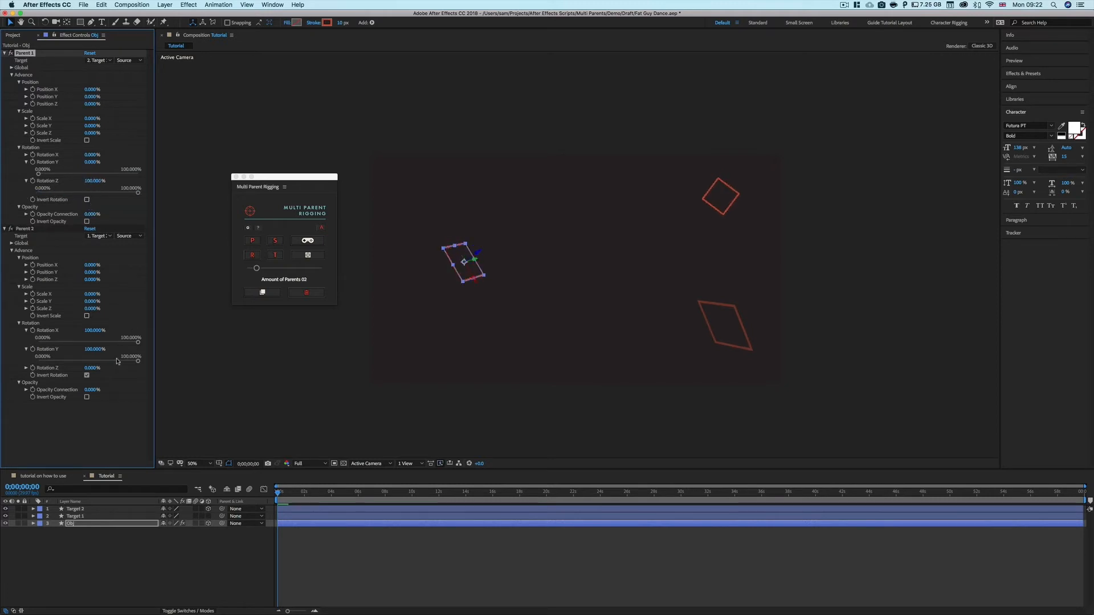
Turn off Parent 2's rotation inversion on Obj, and return its Rotation Y and Rotation X connections to 0%.
{"action": "left_click", "coordinate": [87, 376]}
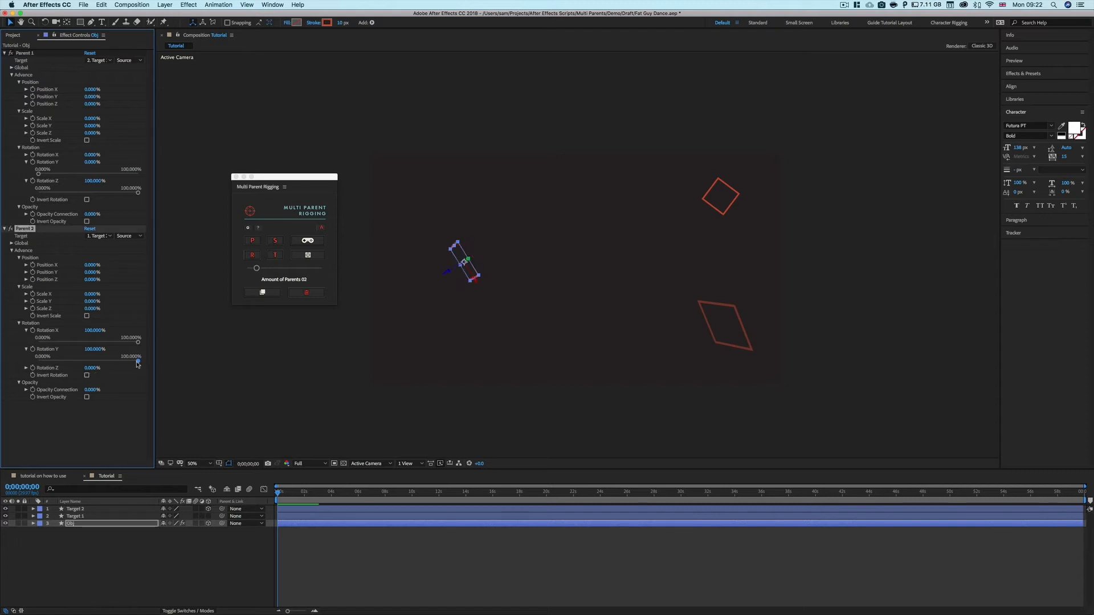
{"action": "left_click_drag", "start_coordinate": [138, 362], "coordinate": [38, 362]}
{"action": "left_click_drag", "start_coordinate": [138, 342], "coordinate": [29, 345]}
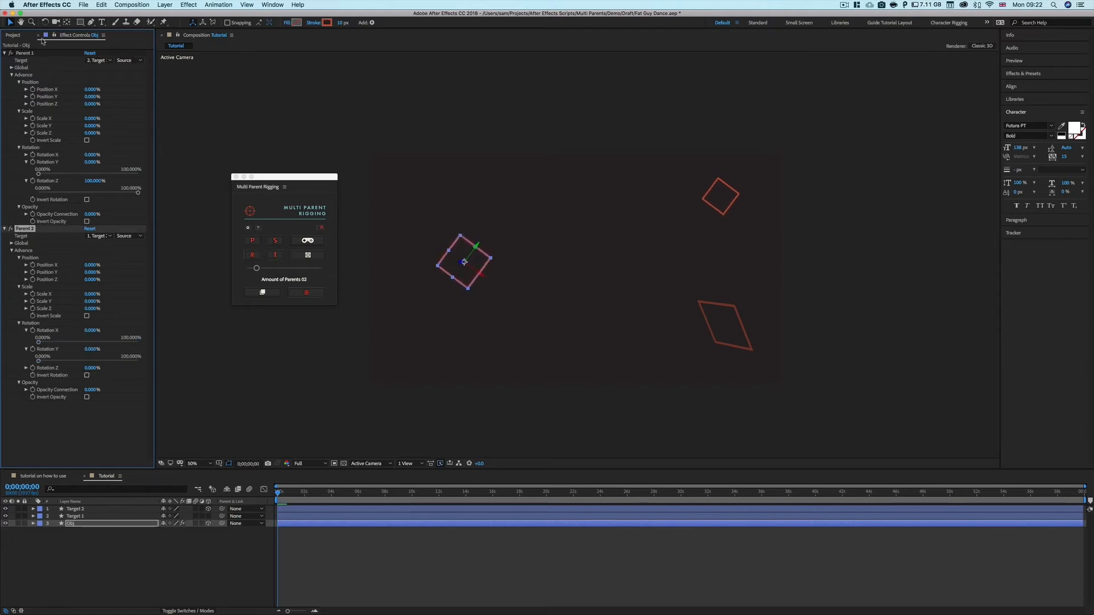
Try Parent 1's Position X connection on Obj at 100% while moving Target 1 vertically and back to its place.
{"action": "left_click", "coordinate": [26, 89]}
{"action": "left_click_drag", "start_coordinate": [38, 101], "coordinate": [147, 106]}
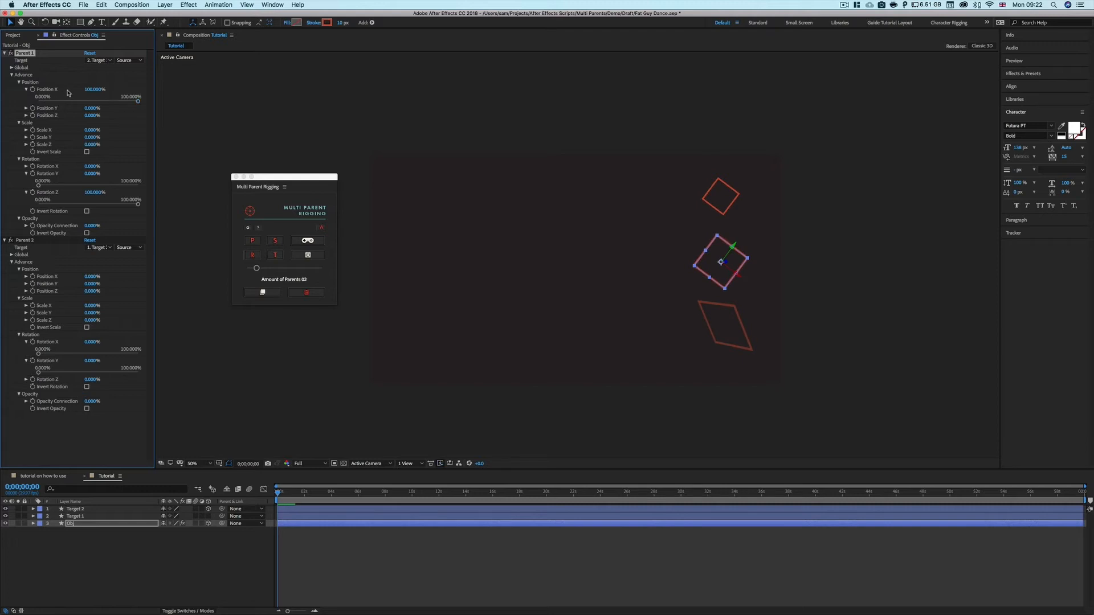
{"action": "left_click", "coordinate": [726, 198]}
{"action": "key", "text": "shift+Up"}
{"action": "key", "text": "shift+Up"}
{"action": "key", "text": "shift+Up"}
{"action": "key", "text": "shift+Up"}
{"action": "key", "text": "shift+Up"}
{"action": "key", "text": "shift+Up"}
{"action": "key", "text": "shift+Up"}
{"action": "key", "text": "shift+Up"}
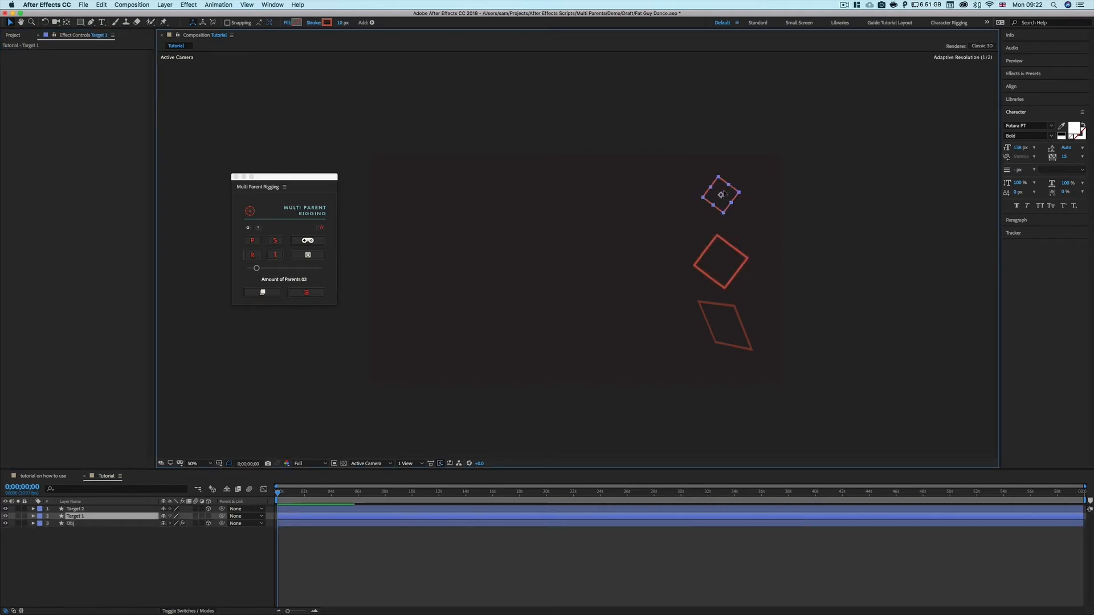
{"action": "left_click_drag", "start_coordinate": [730, 167], "coordinate": [726, 201]}
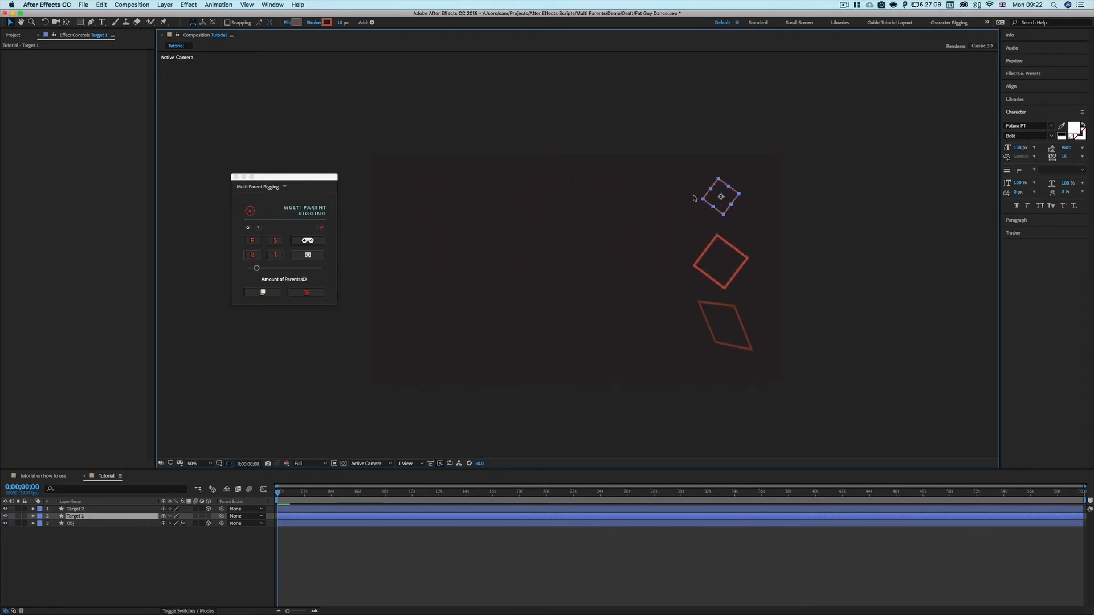
Try Parent 2's Position Y connection on Obj at 100% while moving Target 1 sideways, and undo the move.
{"action": "left_click", "coordinate": [722, 276]}
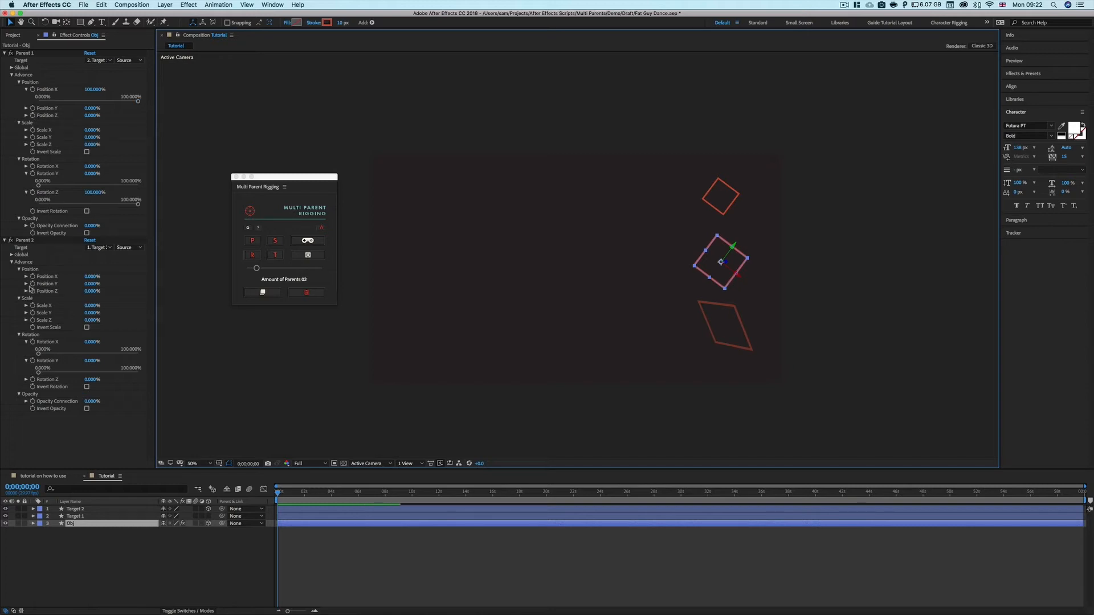
{"action": "left_click", "coordinate": [26, 283]}
{"action": "left_click_drag", "start_coordinate": [39, 295], "coordinate": [156, 300]}
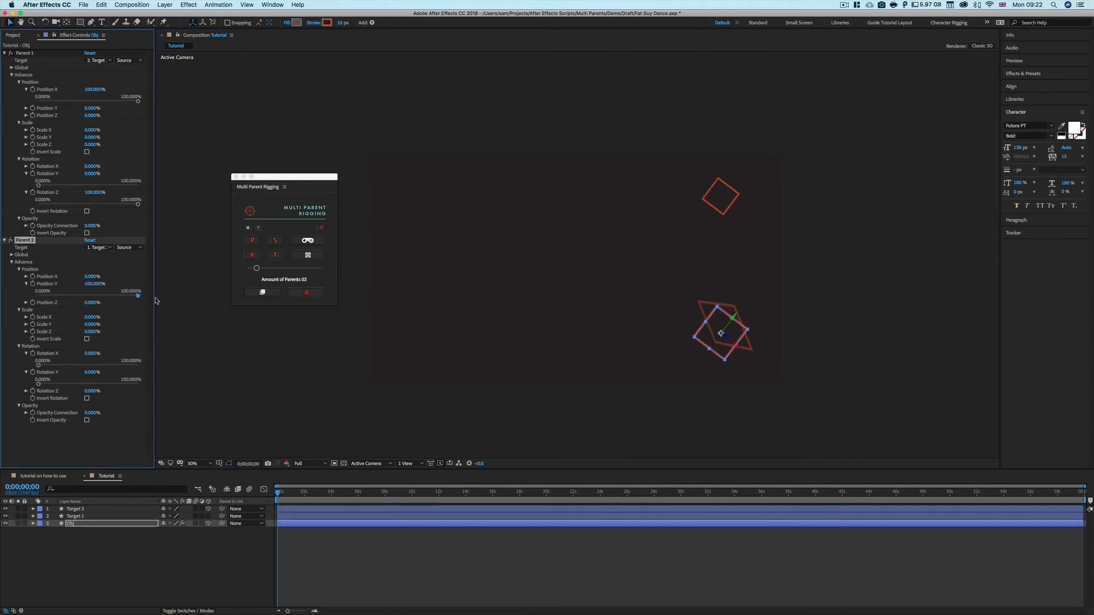
{"action": "left_click", "coordinate": [731, 308]}
{"action": "left_click_drag", "start_coordinate": [730, 292], "coordinate": [560, 290]}
{"action": "left_click_drag", "start_coordinate": [738, 206], "coordinate": [594, 232]}
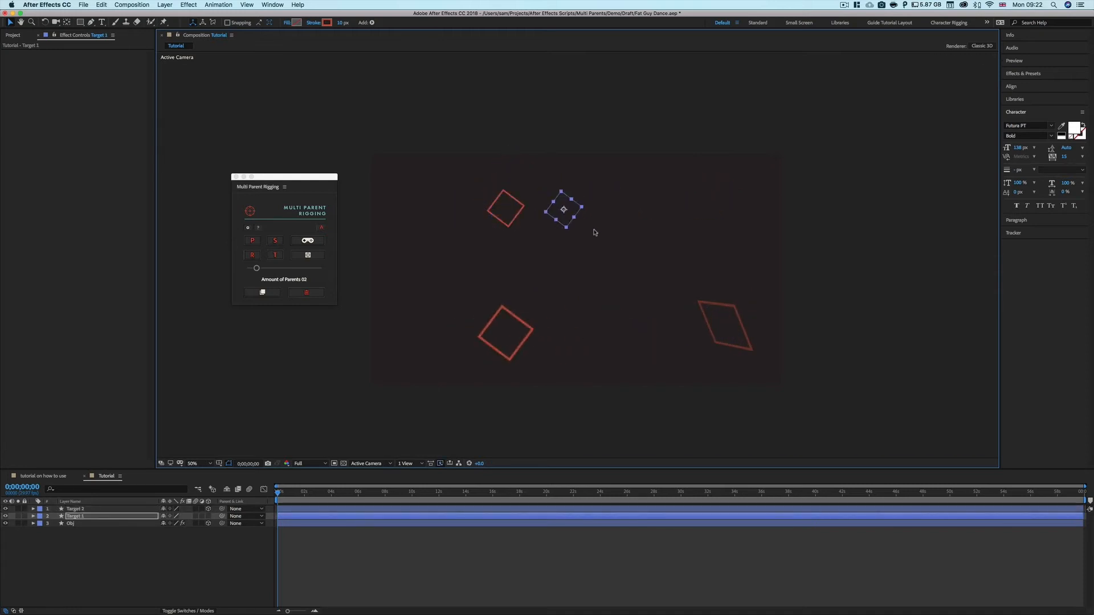
{"action": "key", "text": "super+z"}
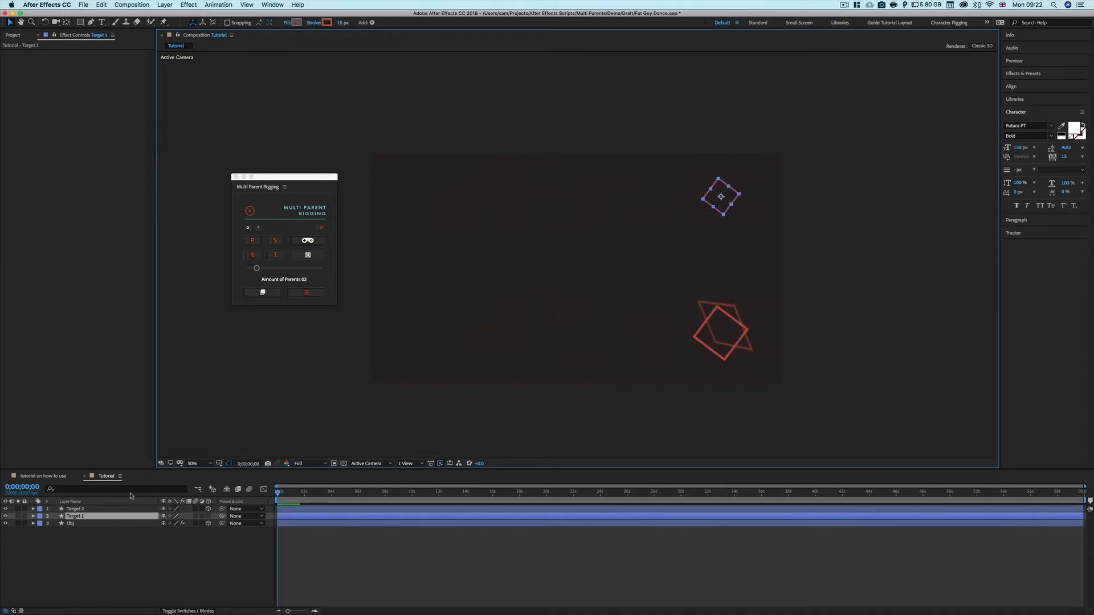
Return Obj's Parent 1 Position X and Parent 2 Position Y connections to 0%.
{"action": "left_click", "coordinate": [71, 523]}
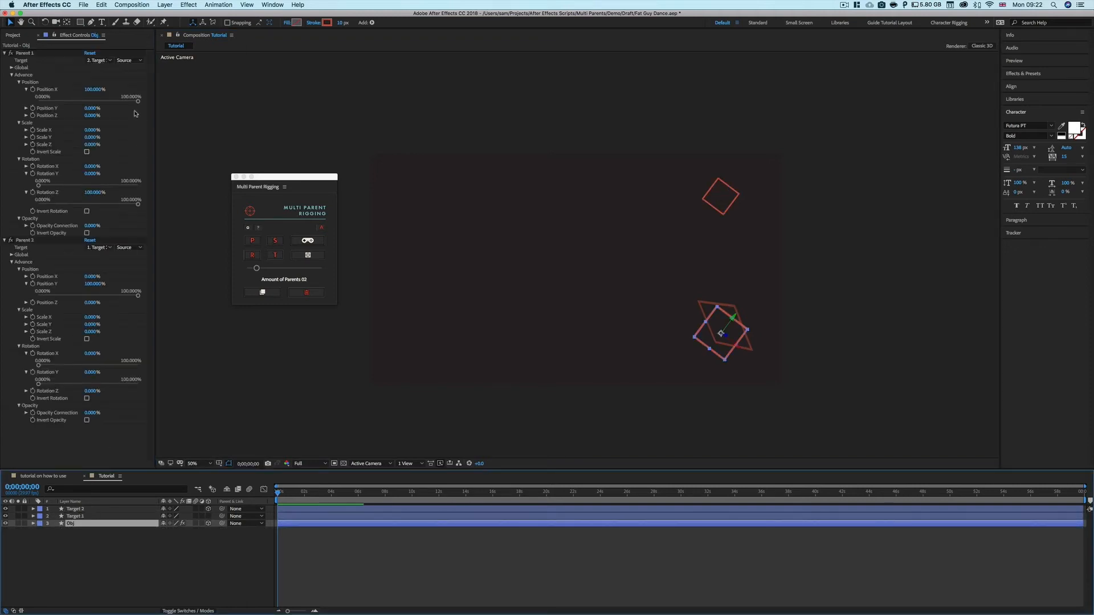
{"action": "left_click_drag", "start_coordinate": [138, 102], "coordinate": [36, 105]}
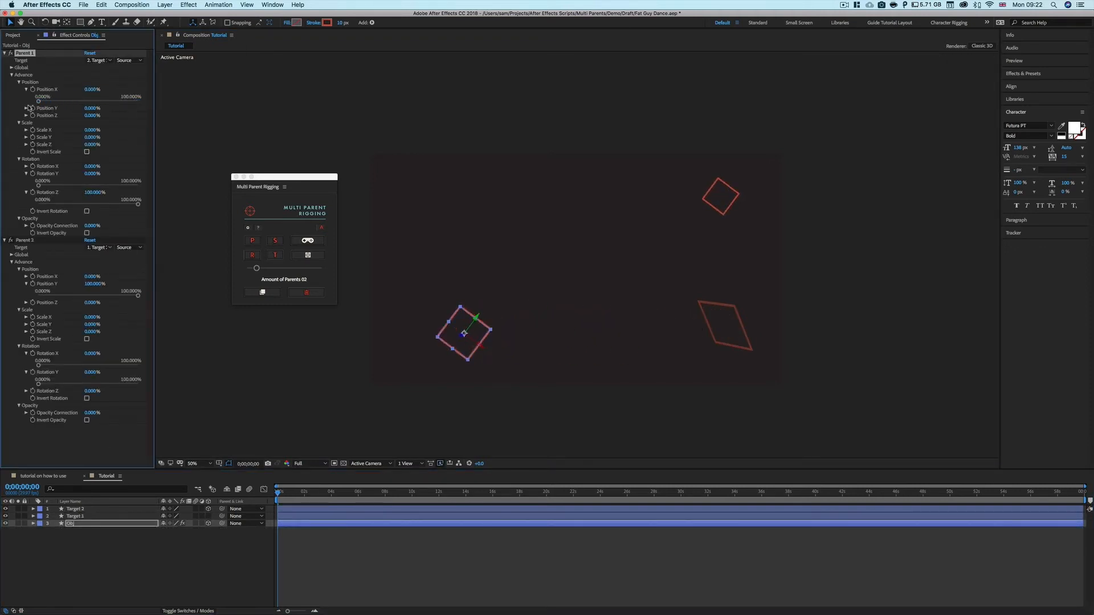
{"action": "left_click_drag", "start_coordinate": [137, 296], "coordinate": [38, 296]}
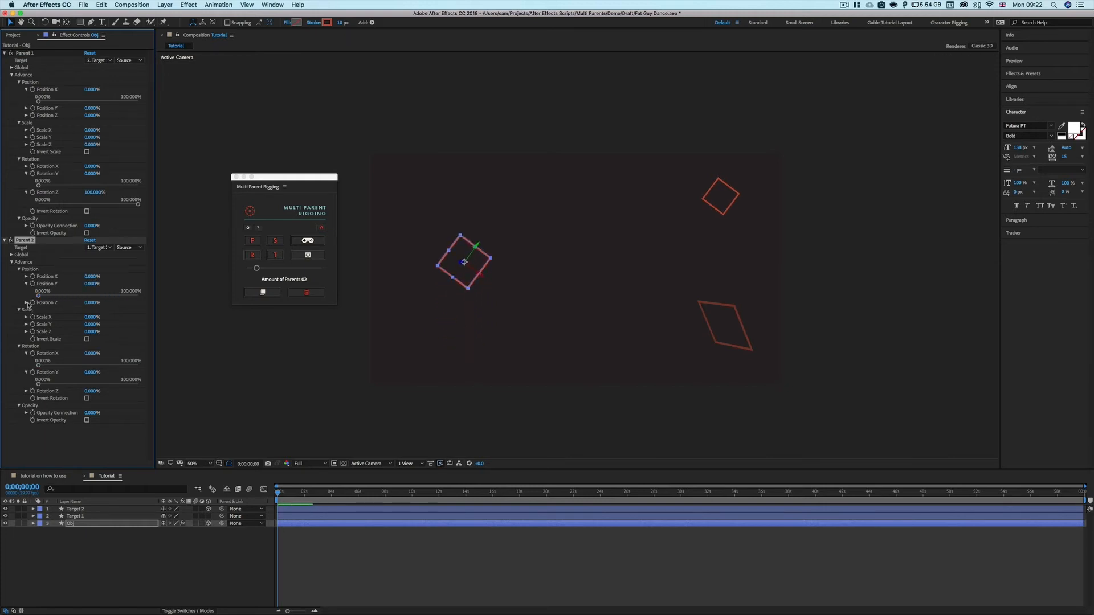
Try the Position Z connections on Obj, setting Parent 2 and Parent 1 each to 100%.
{"action": "left_click", "coordinate": [26, 303]}
{"action": "left_click_drag", "start_coordinate": [38, 314], "coordinate": [140, 317]}
{"action": "left_click", "coordinate": [745, 336]}
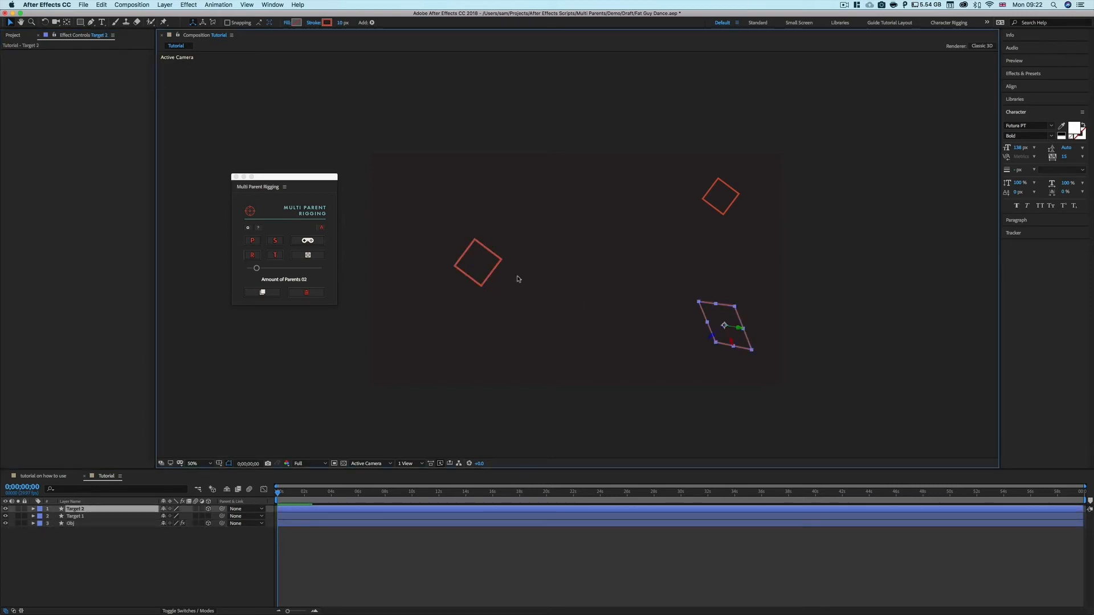
{"action": "left_click", "coordinate": [466, 256]}
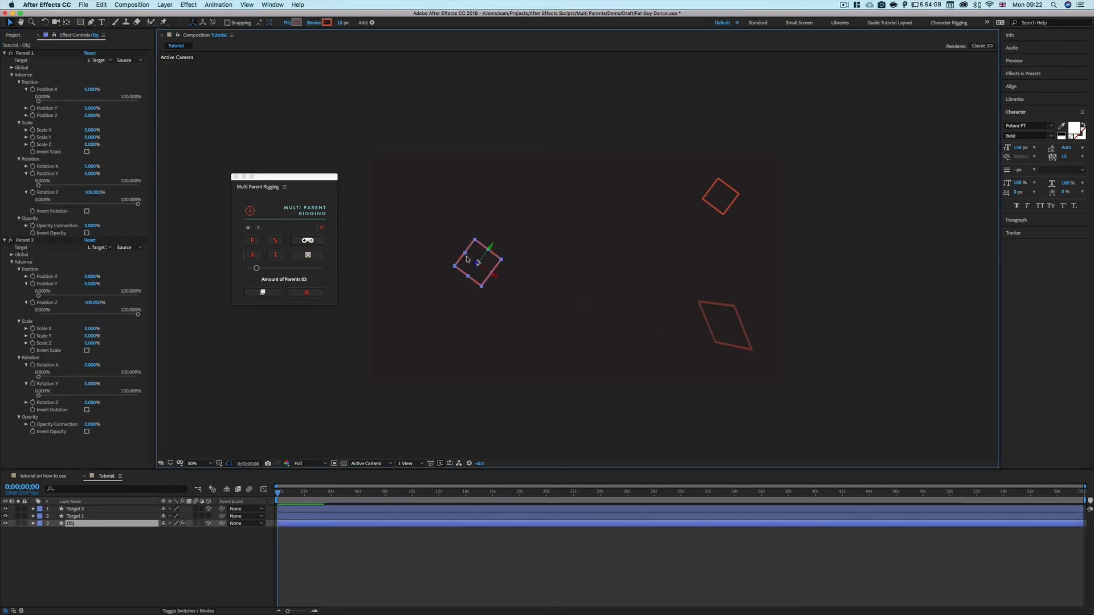
{"action": "left_click", "coordinate": [26, 116]}
{"action": "left_click_drag", "start_coordinate": [37, 128], "coordinate": [141, 132]}
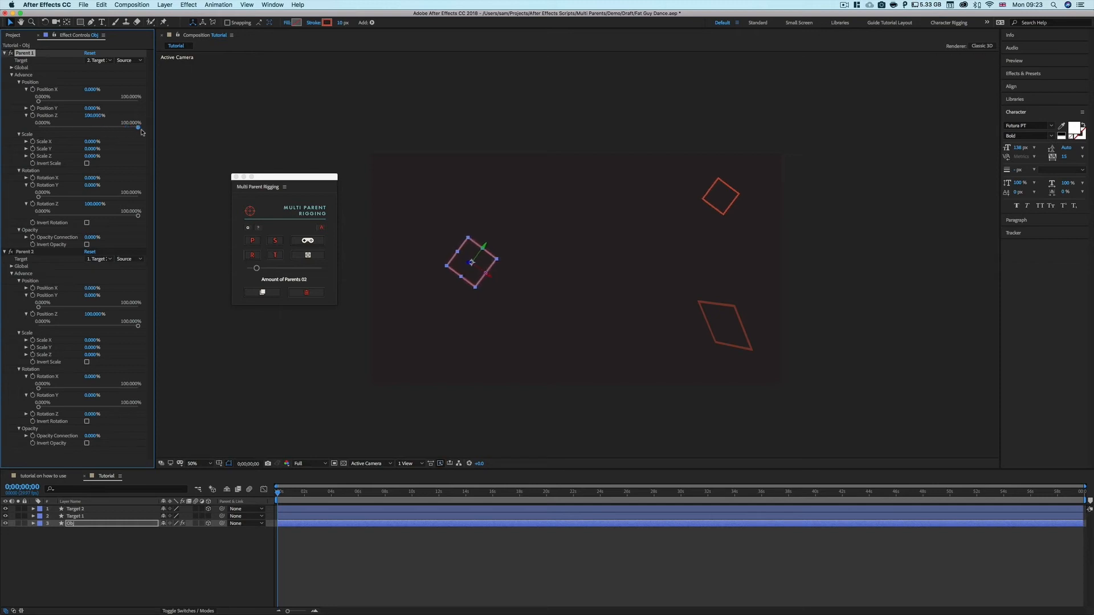
Vary Parent 2's Position Z connection on Obj, and return the Position Z connections of both parents to 0%.
{"action": "left_click", "coordinate": [137, 328]}
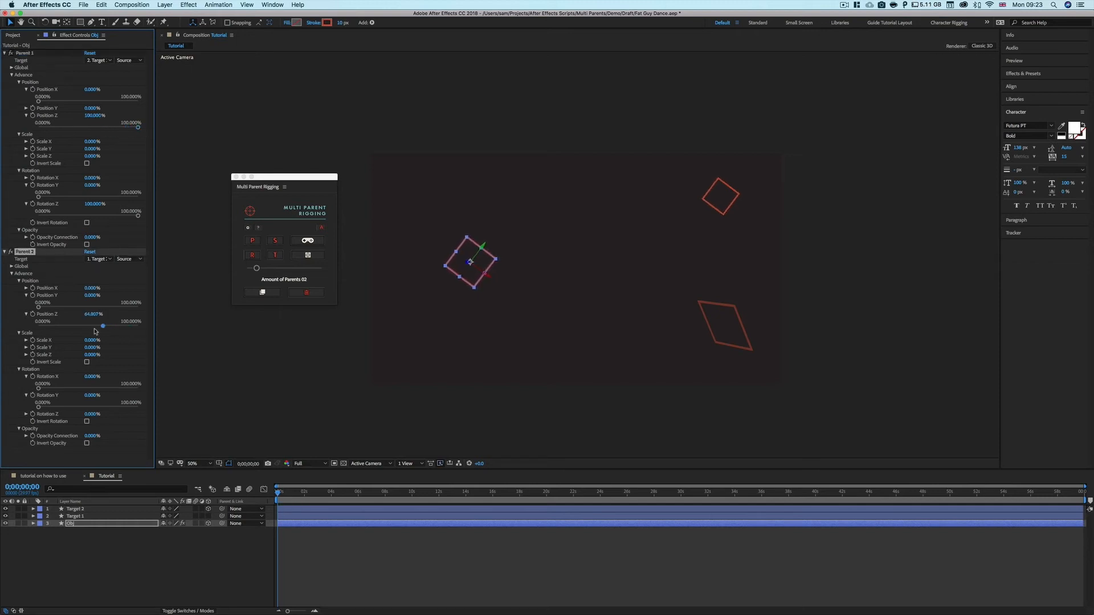
{"action": "left_click_drag", "start_coordinate": [138, 128], "coordinate": [38, 130]}
{"action": "left_click", "coordinate": [137, 326]}
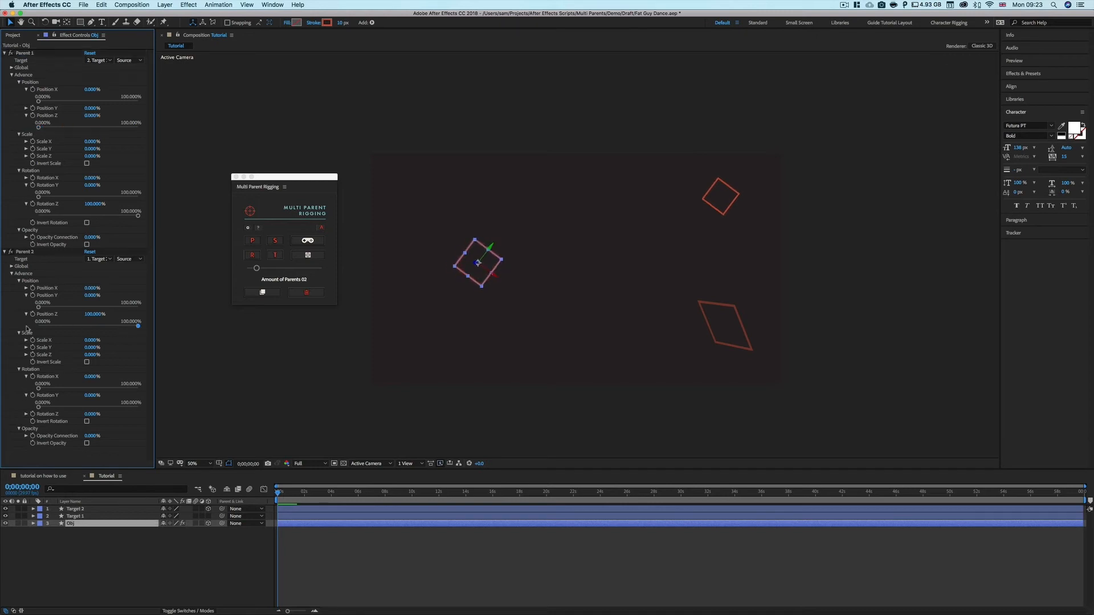
{"action": "left_click_drag", "start_coordinate": [120, 330], "coordinate": [38, 326]}
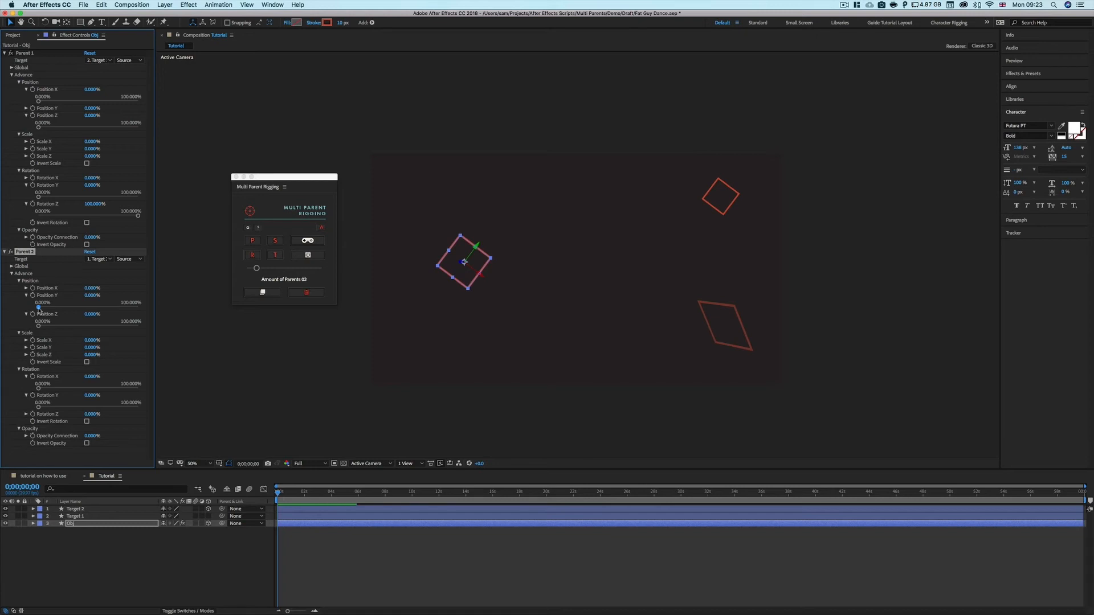
Try the Position Y connections of Parent 2 and Parent 1 on Obj at 100%, and return both to 0%.
{"action": "left_click_drag", "start_coordinate": [39, 307], "coordinate": [142, 311]}
{"action": "left_click", "coordinate": [26, 108]}
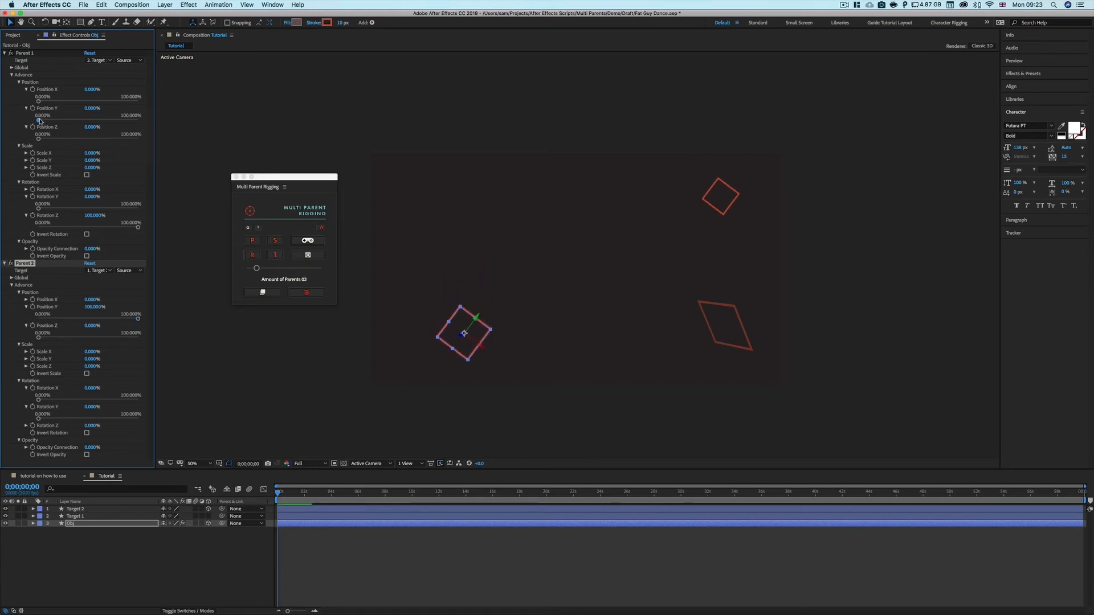
{"action": "left_click_drag", "start_coordinate": [39, 119], "coordinate": [149, 123]}
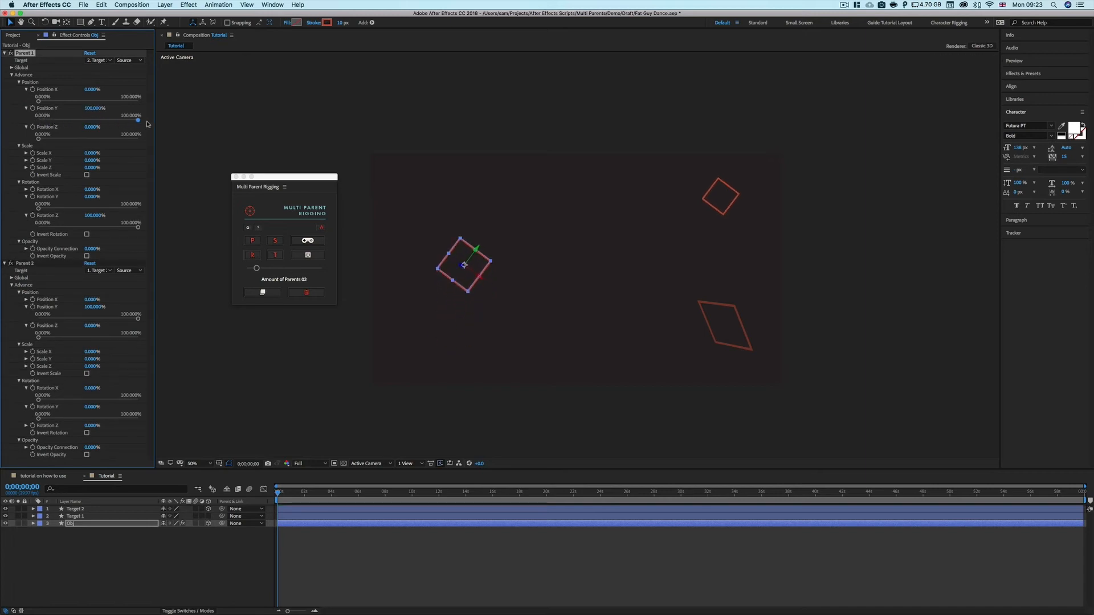
{"action": "mouse_move", "coordinate": [138, 318]}
{"action": "left_mouse_down"}
{"action": "mouse_move", "coordinate": [70, 319]}
{"action": "mouse_move", "coordinate": [139, 319]}
{"action": "left_mouse_up"}
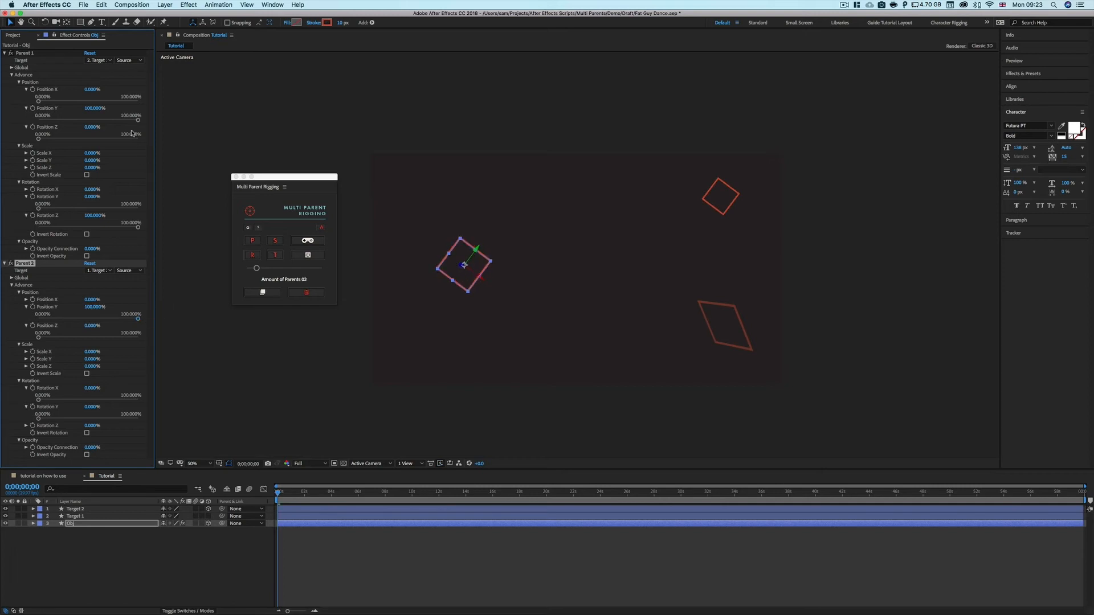
{"action": "left_click_drag", "start_coordinate": [138, 120], "coordinate": [35, 126]}
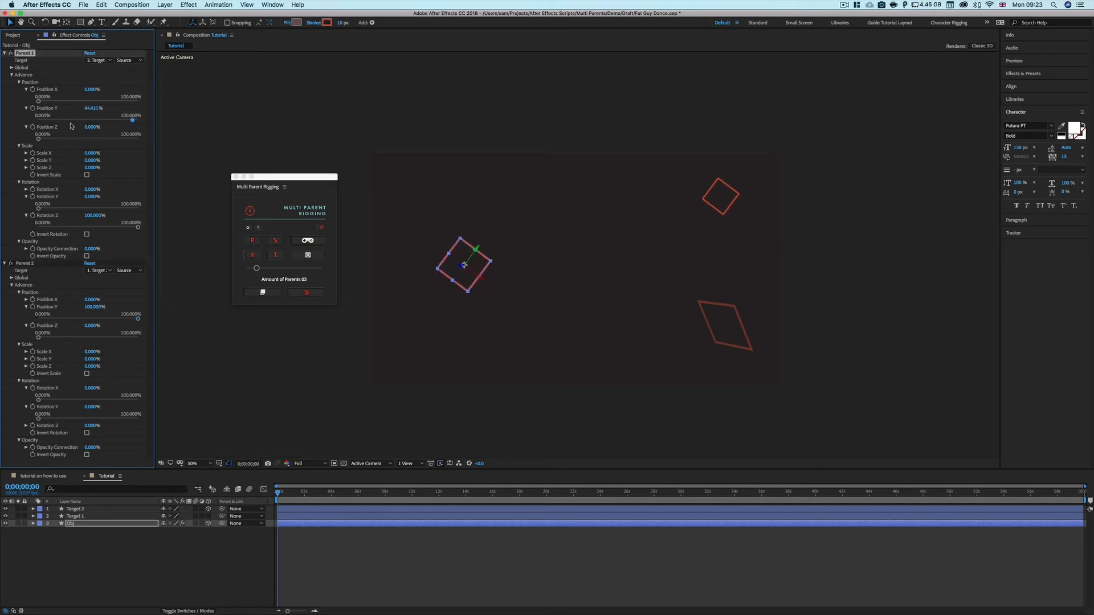
{"action": "left_click_drag", "start_coordinate": [137, 318], "coordinate": [32, 323]}
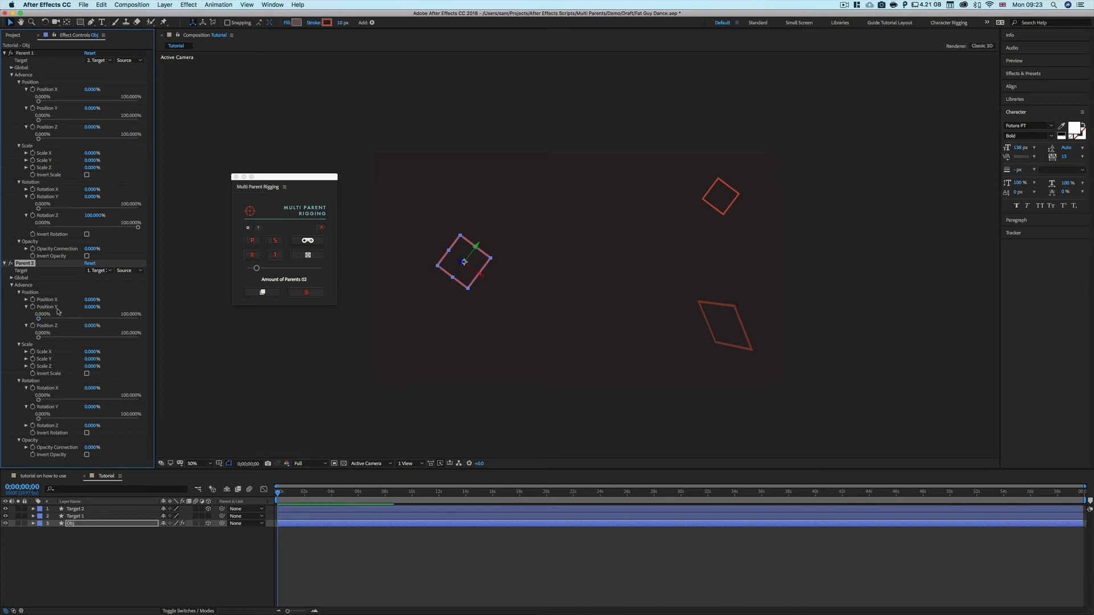
Set both parents' Position Y connections on Obj to 100%, and move Target 2 slightly down to test the blend.
{"action": "left_click_drag", "start_coordinate": [42, 320], "coordinate": [154, 325]}
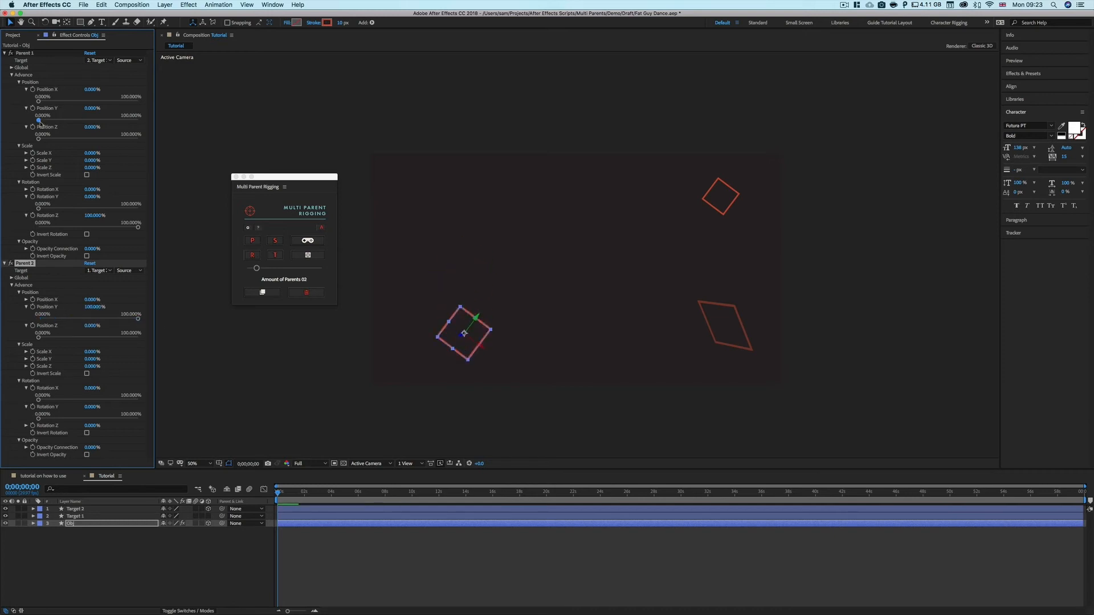
{"action": "left_click_drag", "start_coordinate": [39, 120], "coordinate": [150, 123]}
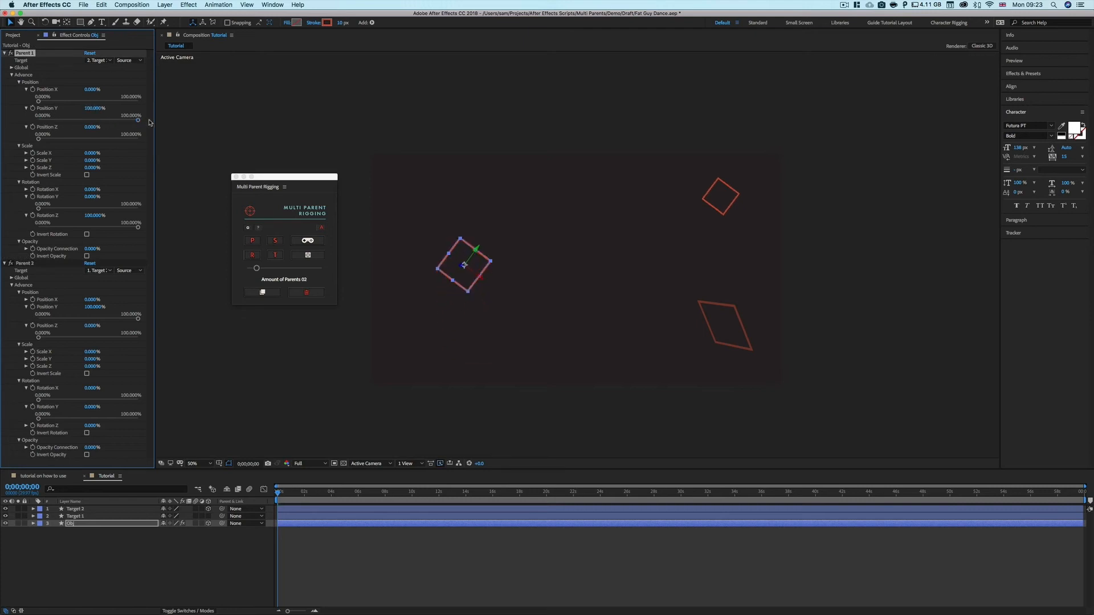
{"action": "left_click", "coordinate": [577, 278]}
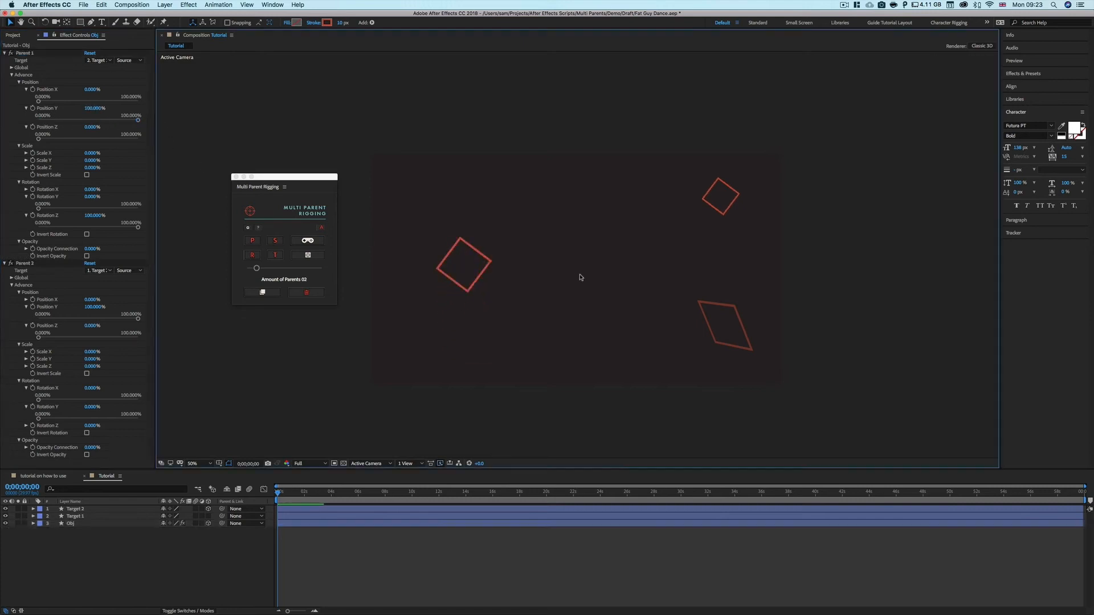
{"action": "left_click", "coordinate": [749, 337]}
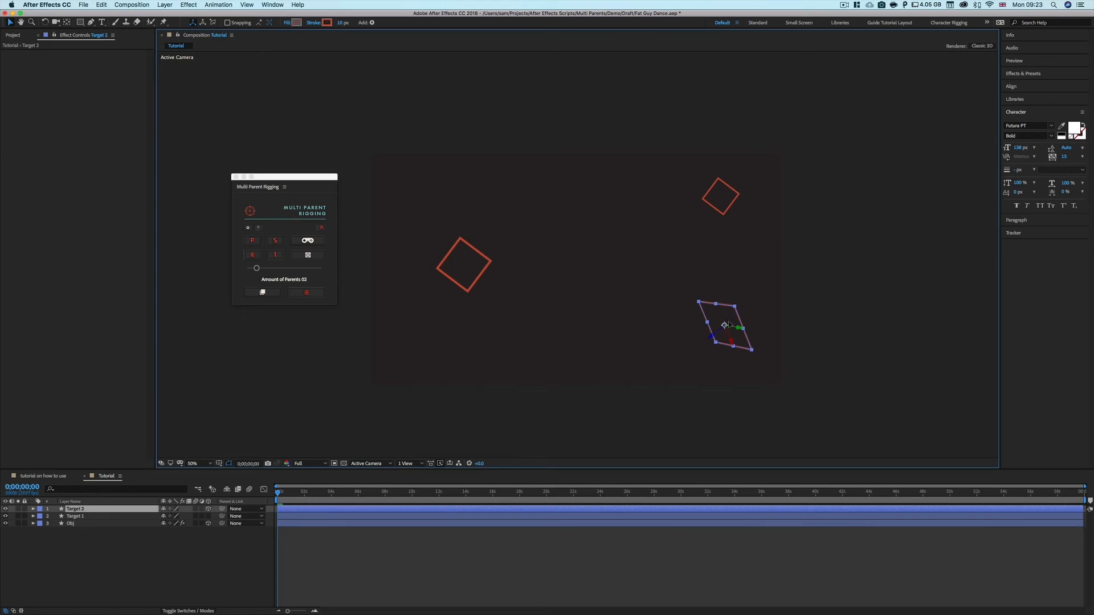
{"action": "mouse_move", "coordinate": [729, 325]}
{"action": "left_mouse_down"}
{"action": "mouse_move", "coordinate": [703, 377]}
{"action": "mouse_move", "coordinate": [609, 389]}
{"action": "mouse_move", "coordinate": [418, 363]}
{"action": "mouse_move", "coordinate": [411, 277]}
{"action": "mouse_move", "coordinate": [426, 100]}
{"action": "mouse_move", "coordinate": [418, 404]}
{"action": "mouse_move", "coordinate": [527, 401]}
{"action": "mouse_move", "coordinate": [732, 358]}
{"action": "mouse_move", "coordinate": [729, 333]}
{"action": "left_mouse_up"}
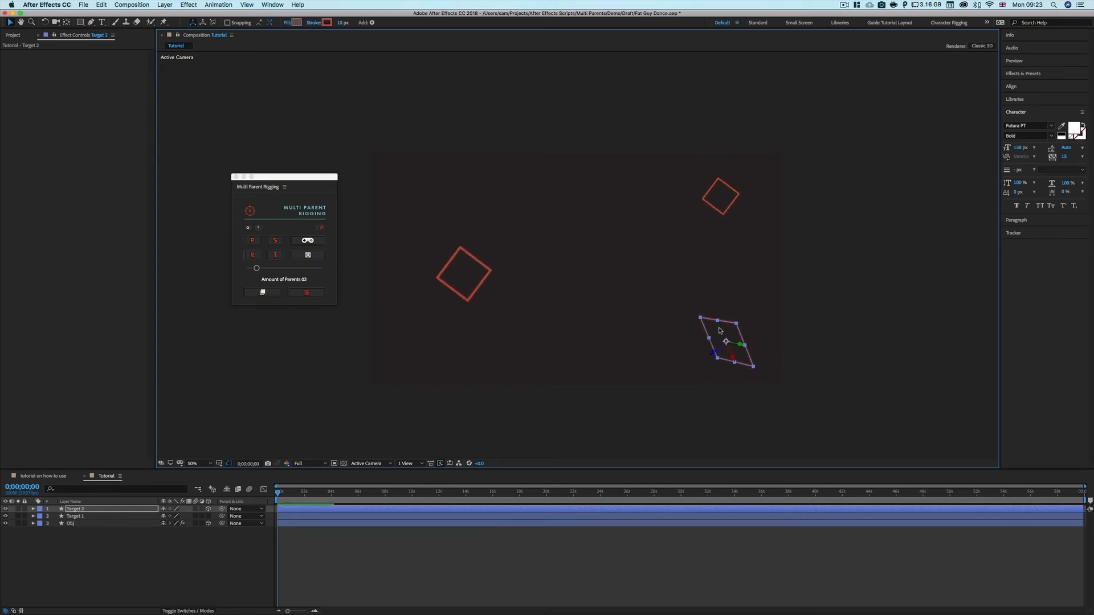
Return Parent 1's Rotation Z connection and both parents' Position Y connections on Obj to 0%.
{"action": "left_click", "coordinate": [724, 207]}
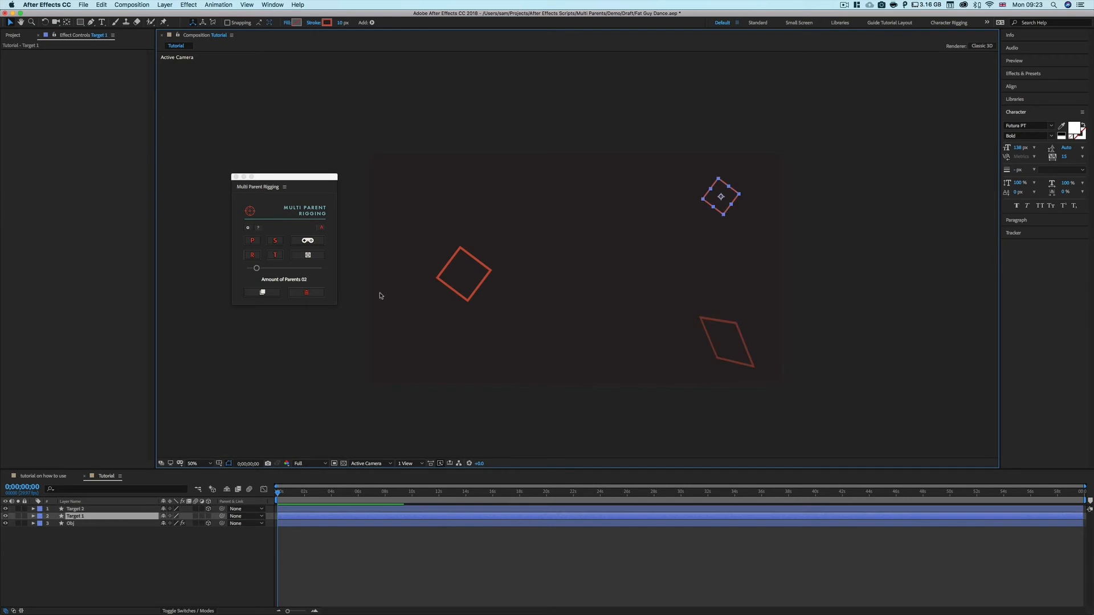
{"action": "left_click", "coordinate": [450, 278]}
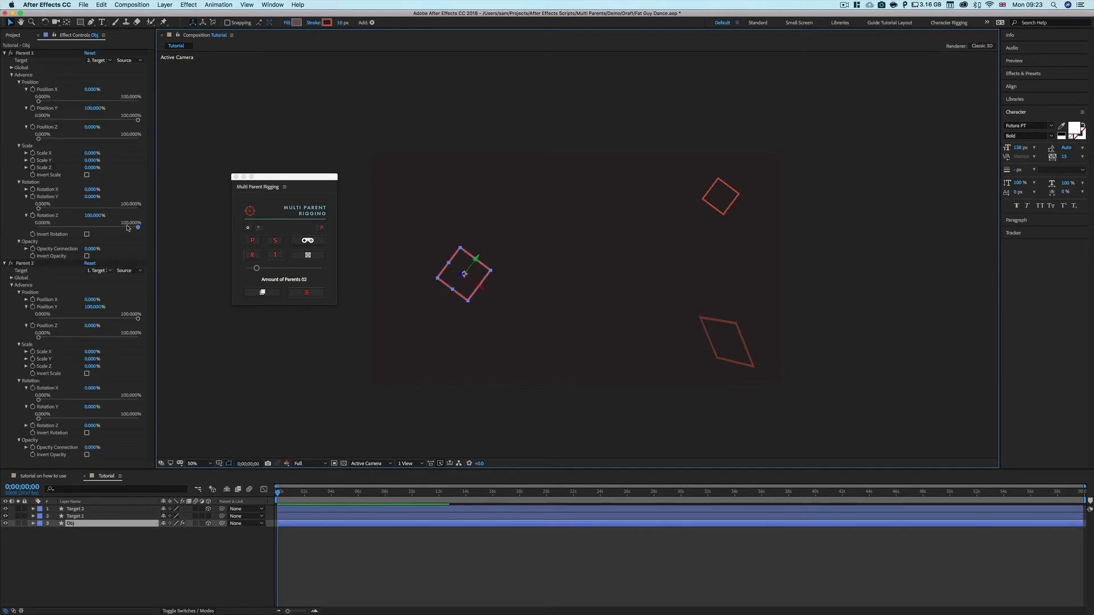
{"action": "left_click_drag", "start_coordinate": [137, 230], "coordinate": [38, 227]}
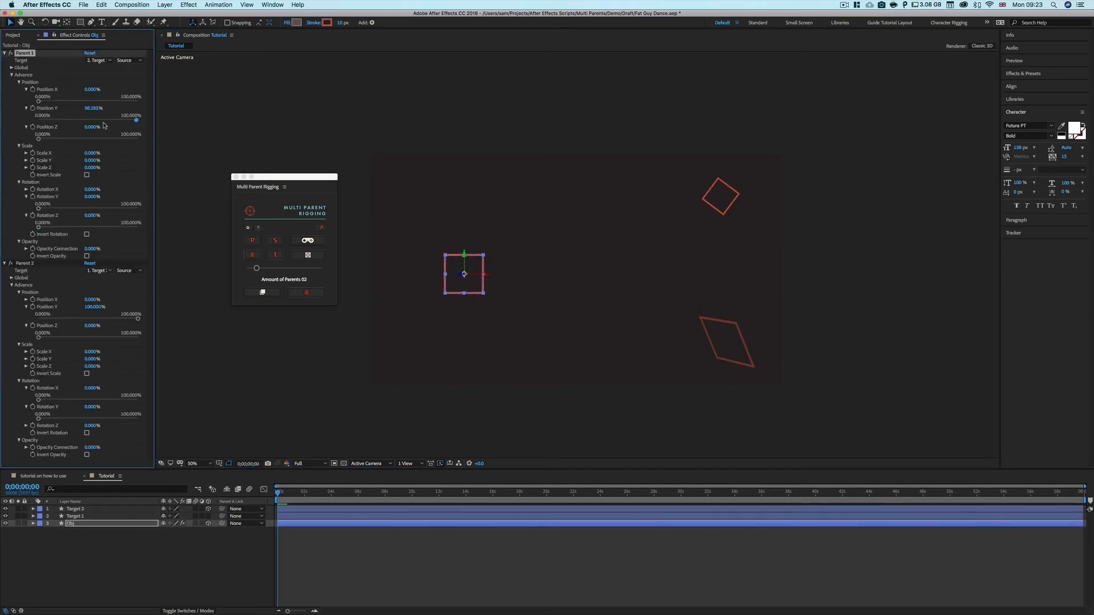
{"action": "left_click_drag", "start_coordinate": [104, 125], "coordinate": [23, 128]}
{"action": "left_click_drag", "start_coordinate": [138, 318], "coordinate": [15, 324]}
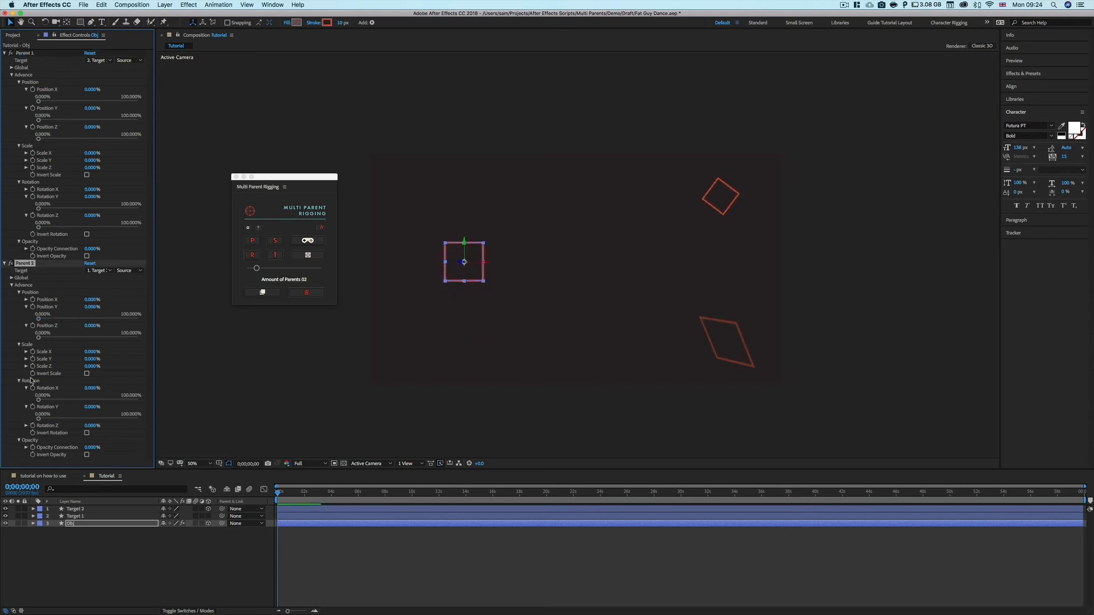
Set Parent 2's Scale X and Scale Y connections on Obj to 100%.
{"action": "left_click", "coordinate": [26, 352]}
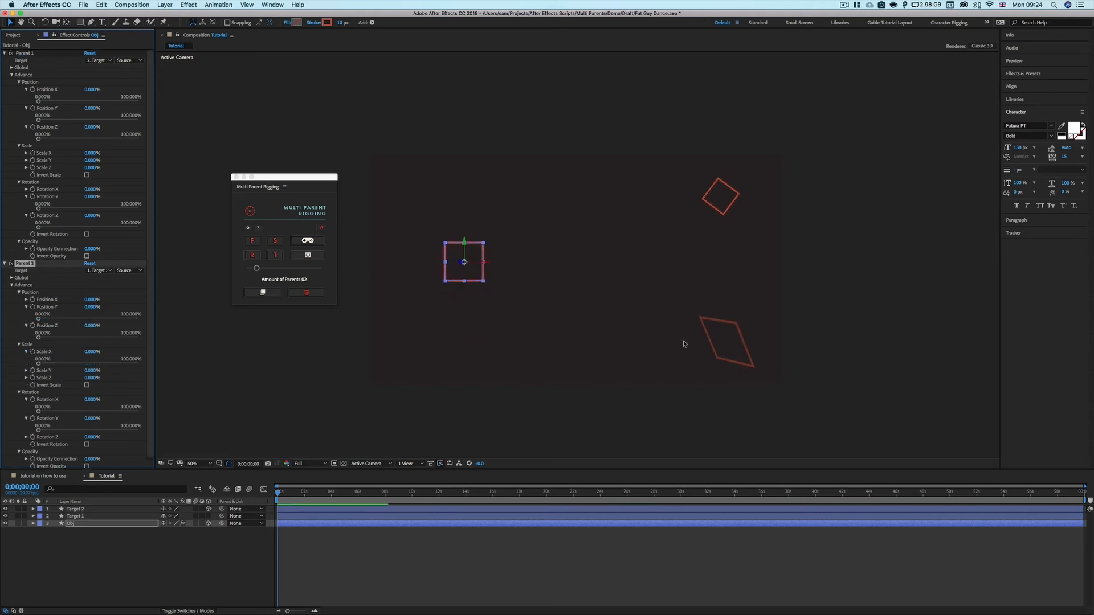
{"action": "left_click_drag", "start_coordinate": [44, 365], "coordinate": [146, 366]}
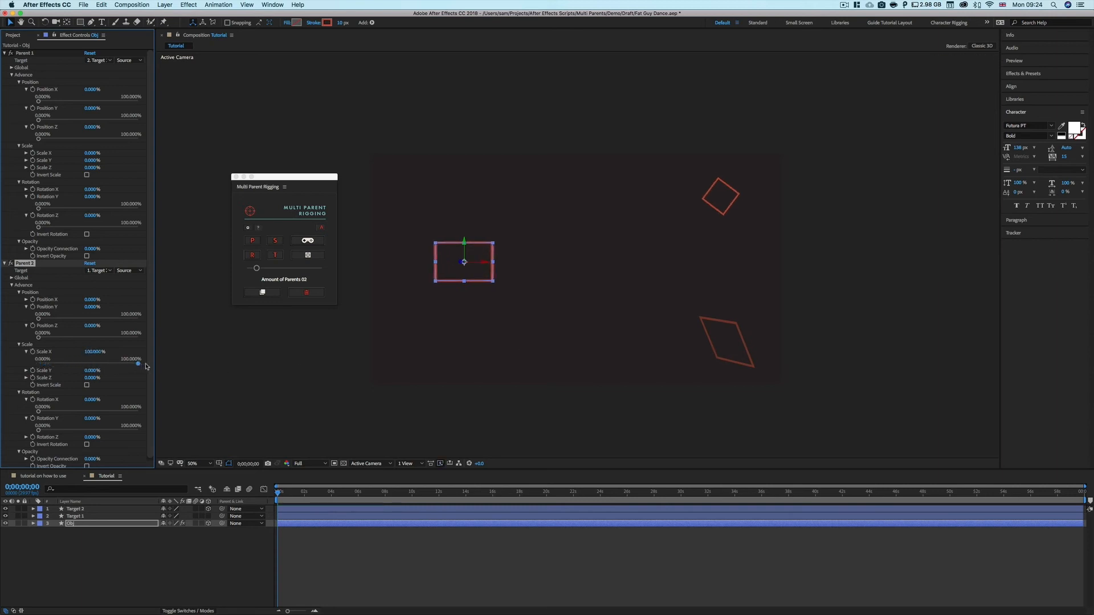
{"action": "left_click", "coordinate": [25, 373]}
{"action": "left_click_drag", "start_coordinate": [38, 382], "coordinate": [125, 386]}
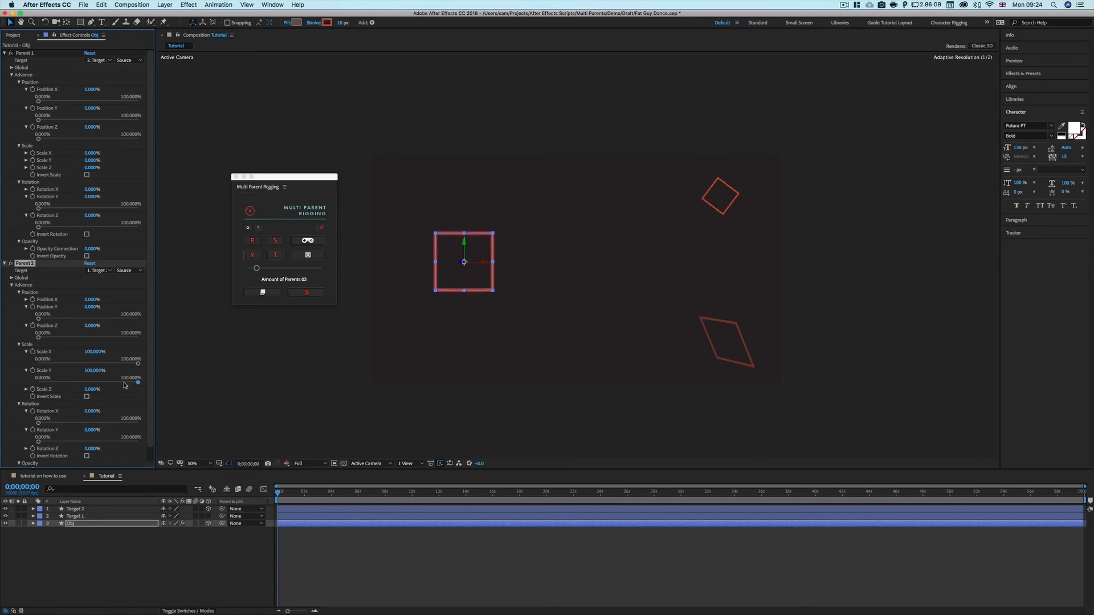
Undo Parent 2's Scale X and Scale Y connections on Obj, and try Parent 1's Scale X connection before returning it to 0%.
{"action": "key", "text": "super+z"}
{"action": "key", "text": "super+z"}
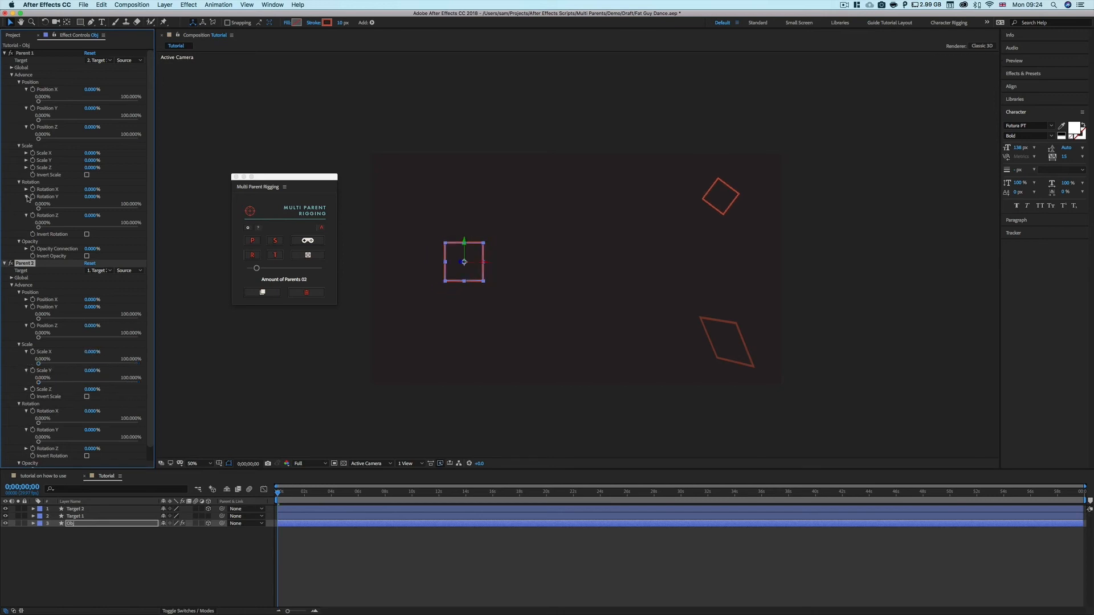
{"action": "left_click", "coordinate": [26, 153]}
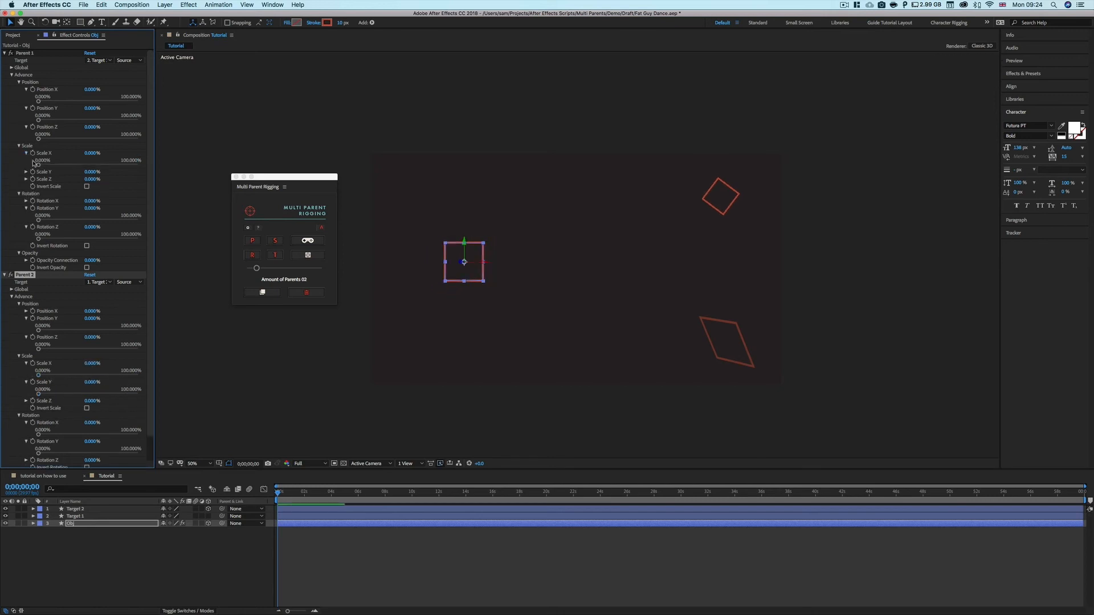
{"action": "mouse_move", "coordinate": [38, 166]}
{"action": "left_mouse_down"}
{"action": "mouse_move", "coordinate": [138, 165]}
{"action": "mouse_move", "coordinate": [22, 170]}
{"action": "mouse_move", "coordinate": [159, 188]}
{"action": "mouse_move", "coordinate": [32, 186]}
{"action": "left_mouse_up"}
{"action": "left_click", "coordinate": [25, 174]}
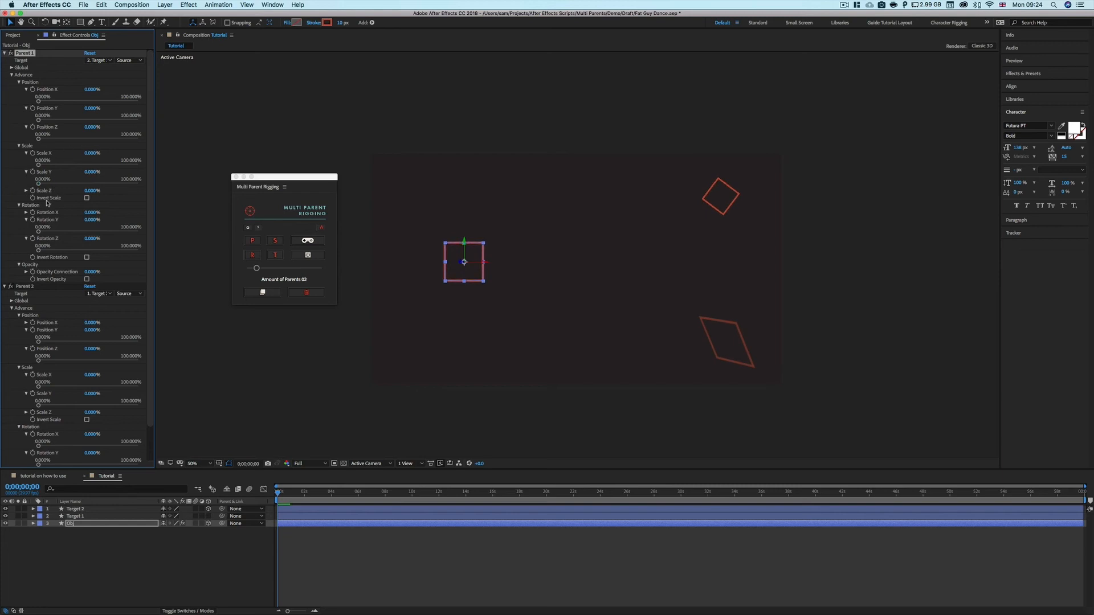
Collapse the Advance controls of both parents on Obj and expand their Global controls.
{"action": "scroll", "coordinate": [65, 232], "scroll_direction": "down", "scroll_amount": 3}
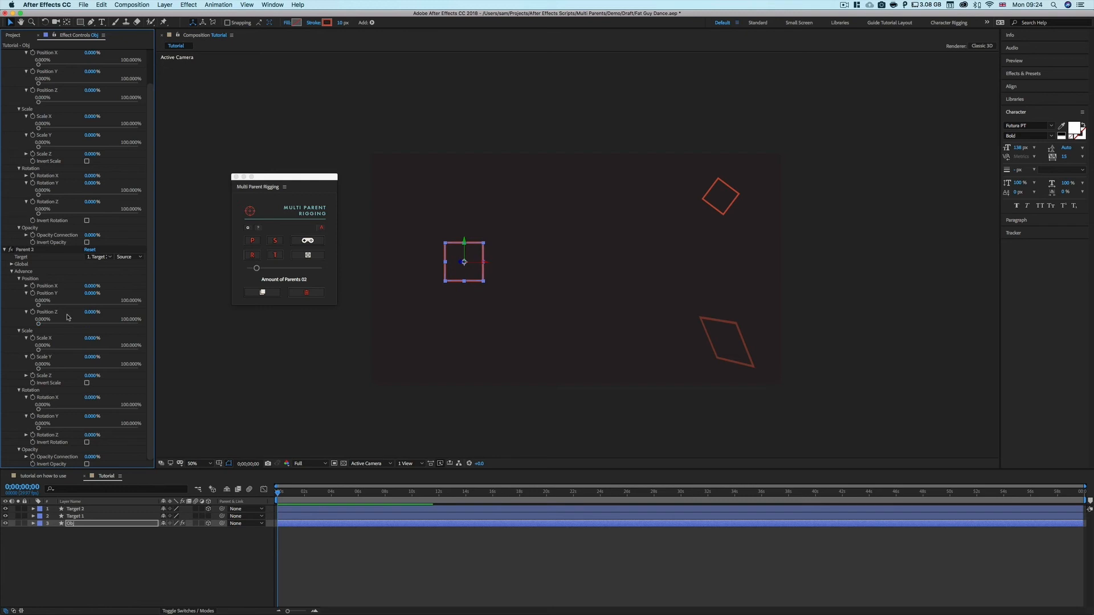
{"action": "scroll", "coordinate": [40, 228], "scroll_direction": "up", "scroll_amount": 3}
{"action": "left_click", "coordinate": [11, 74]}
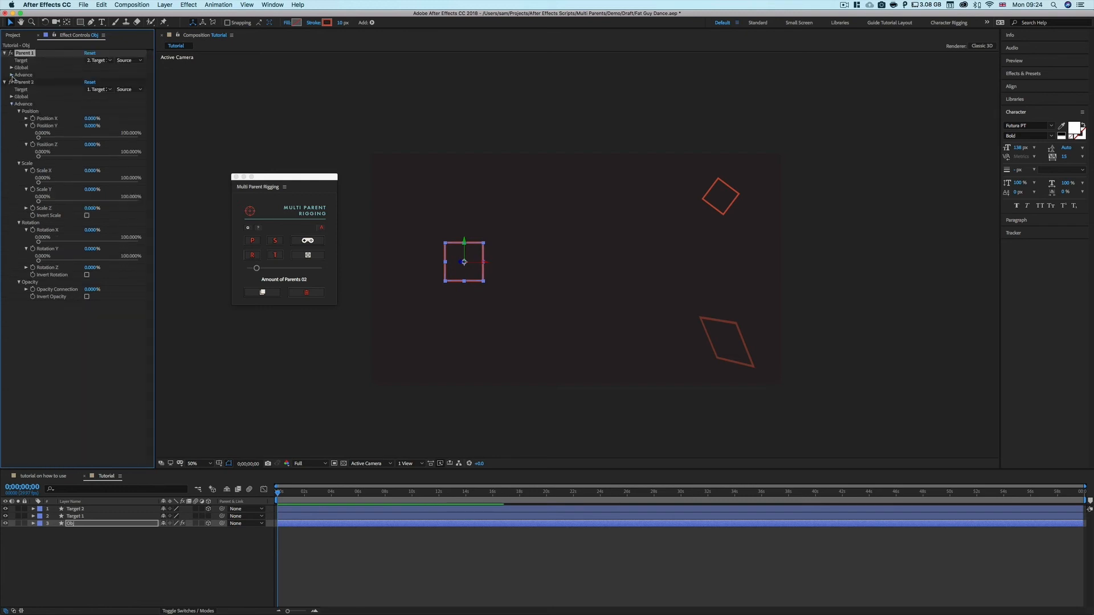
{"action": "left_click", "coordinate": [11, 103]}
{"action": "left_click", "coordinate": [12, 67]}
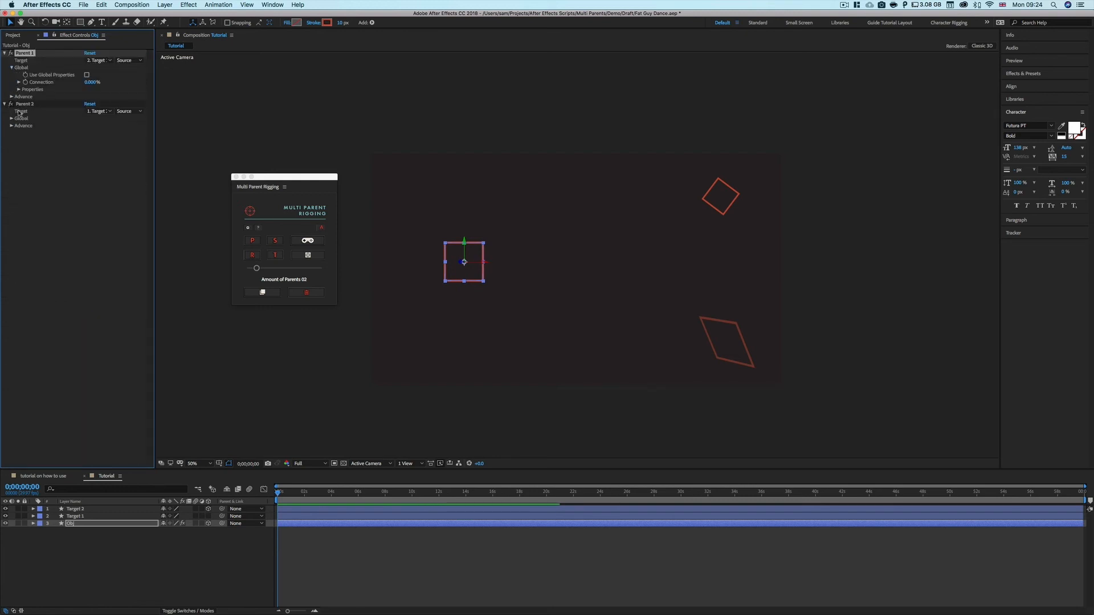
{"action": "left_click", "coordinate": [12, 118]}
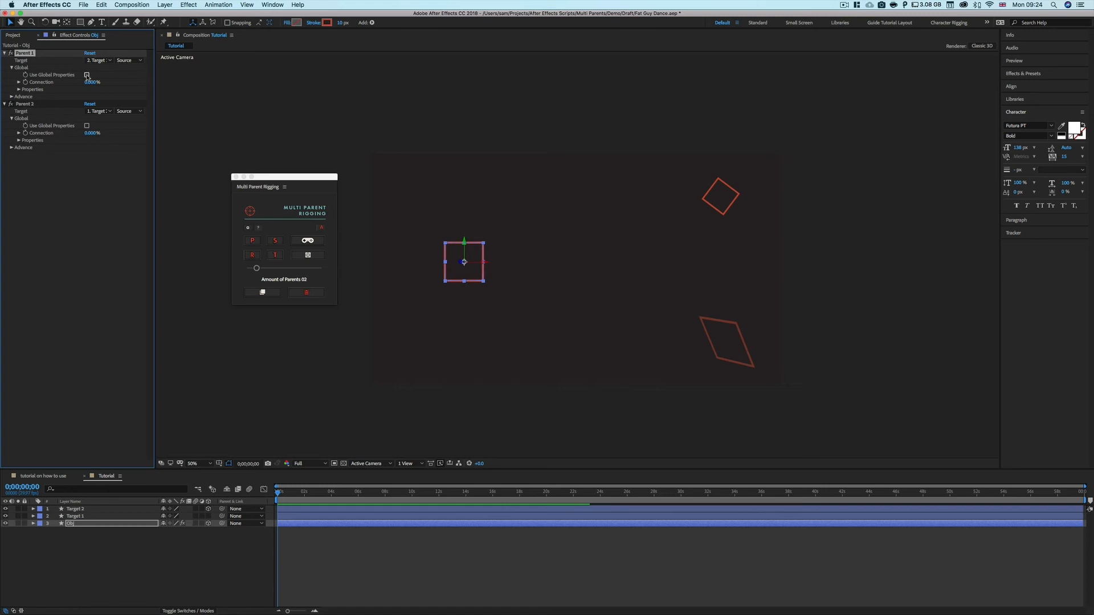
Enable Parent 1's global properties for Position, Scale and Rotation, and try its global Connection before returning it to 0%.
{"action": "left_click", "coordinate": [19, 89]}
{"action": "left_click", "coordinate": [19, 82]}
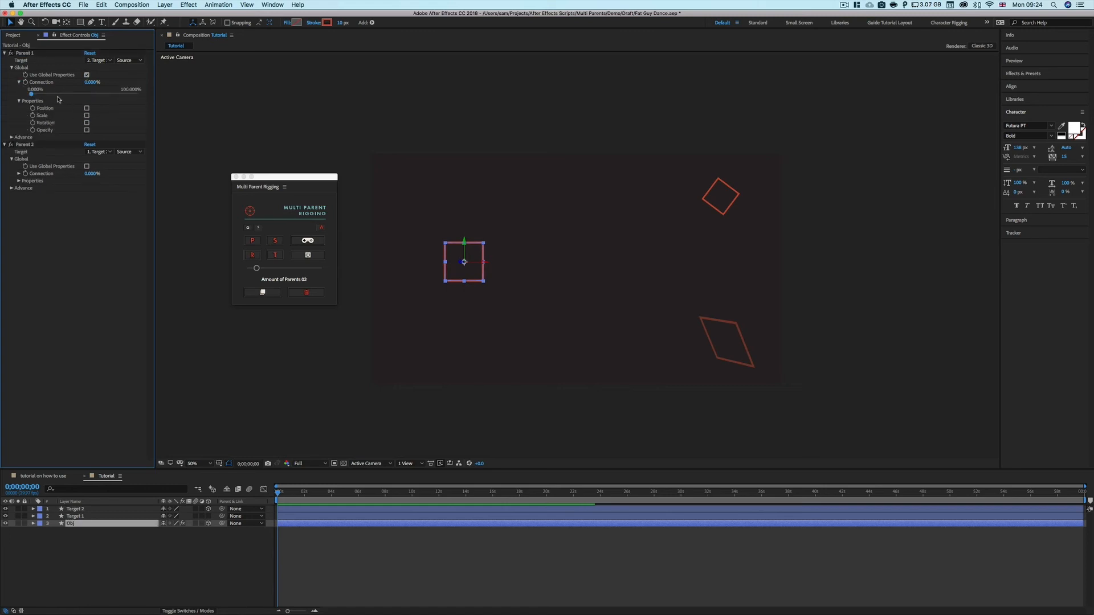
{"action": "left_click", "coordinate": [86, 108]}
{"action": "mouse_move", "coordinate": [32, 94]}
{"action": "left_mouse_down"}
{"action": "mouse_move", "coordinate": [152, 99]}
{"action": "mouse_move", "coordinate": [17, 101]}
{"action": "left_mouse_up"}
Enable Parent 2's global properties for Position and Scale, and try its global Connection before returning it to 0%.
{"action": "left_click", "coordinate": [19, 181]}
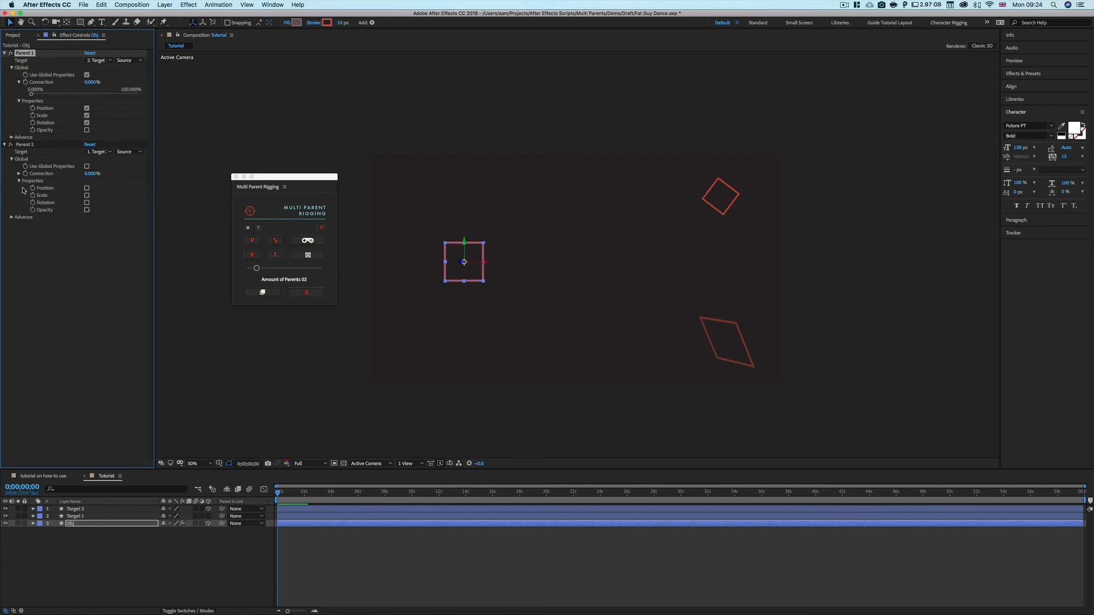
{"action": "left_click", "coordinate": [86, 167]}
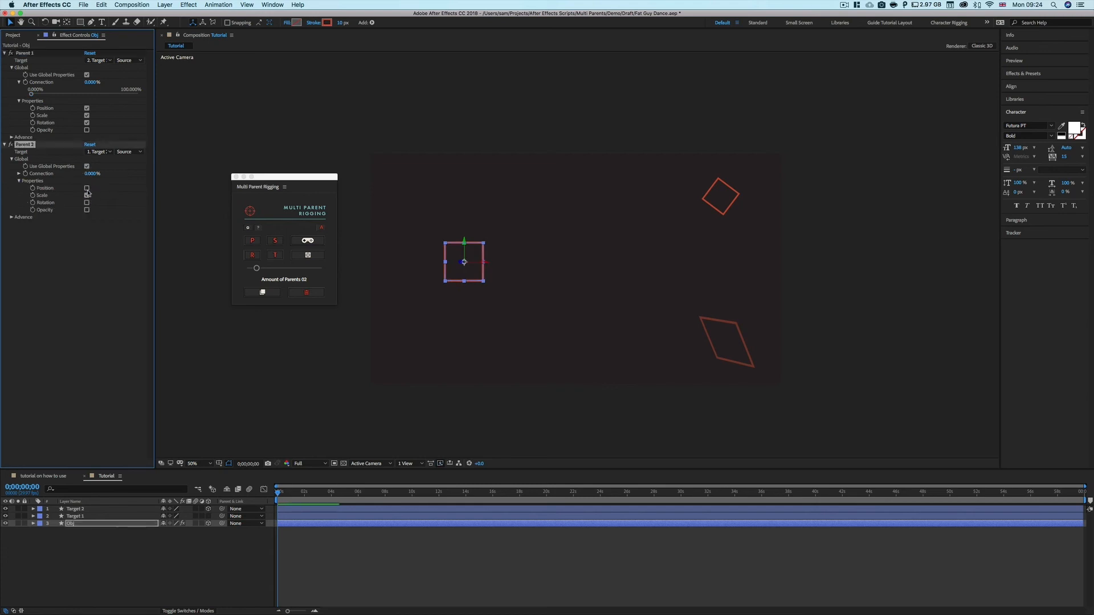
{"action": "left_click", "coordinate": [87, 194]}
{"action": "left_click", "coordinate": [86, 188]}
{"action": "left_click", "coordinate": [19, 174]}
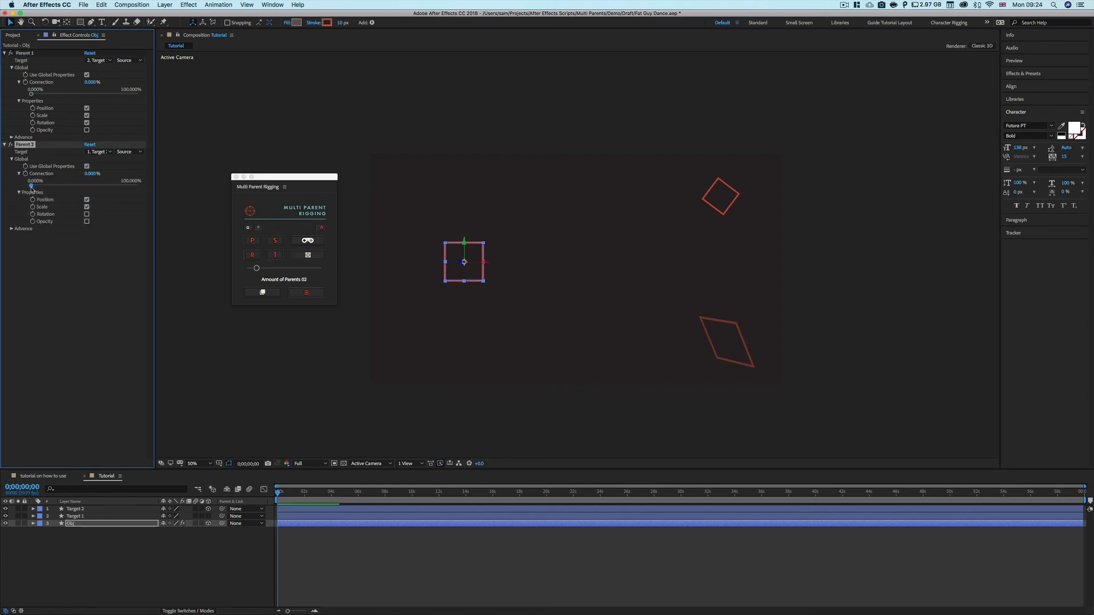
{"action": "mouse_move", "coordinate": [31, 185]}
{"action": "left_mouse_down"}
{"action": "mouse_move", "coordinate": [155, 193]}
{"action": "mouse_move", "coordinate": [29, 193]}
{"action": "left_mouse_up"}
Add Rotation and Opacity to Parent 2's global properties, and try its global Connection again before returning it to 0%.
{"action": "left_click", "coordinate": [87, 214]}
{"action": "left_click", "coordinate": [87, 221]}
{"action": "mouse_move", "coordinate": [33, 187]}
{"action": "left_mouse_down"}
{"action": "mouse_move", "coordinate": [147, 194]}
{"action": "mouse_move", "coordinate": [25, 193]}
{"action": "left_mouse_up"}
{"action": "left_click", "coordinate": [83, 324]}
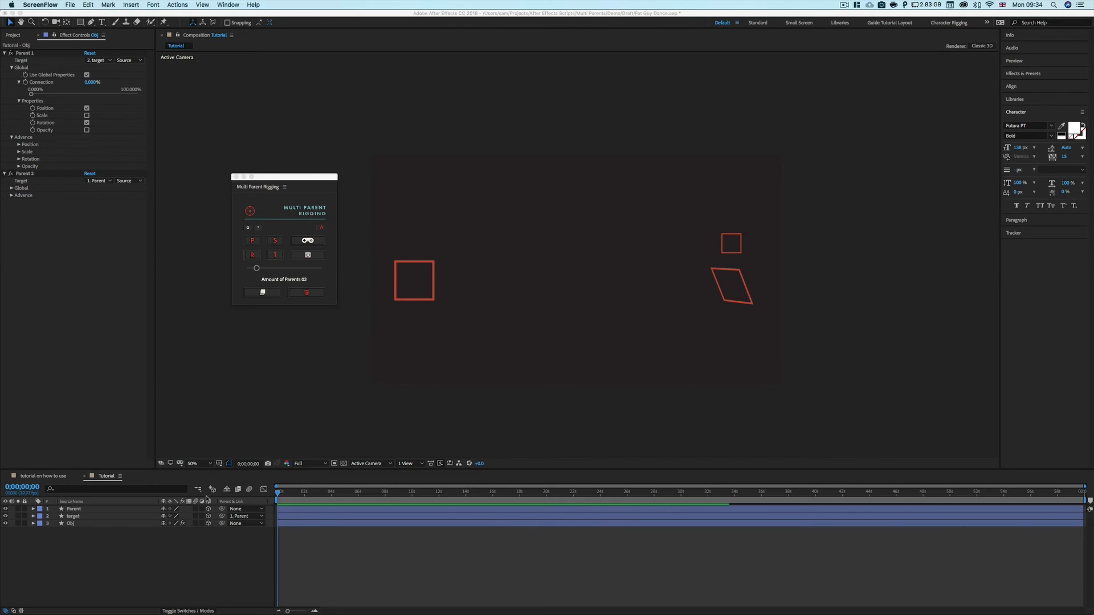
Try moving the Parent layer left and slightly up to test its link to the target layer, and undo the move.
{"action": "left_click", "coordinate": [119, 512]}
{"action": "left_click", "coordinate": [95, 513]}
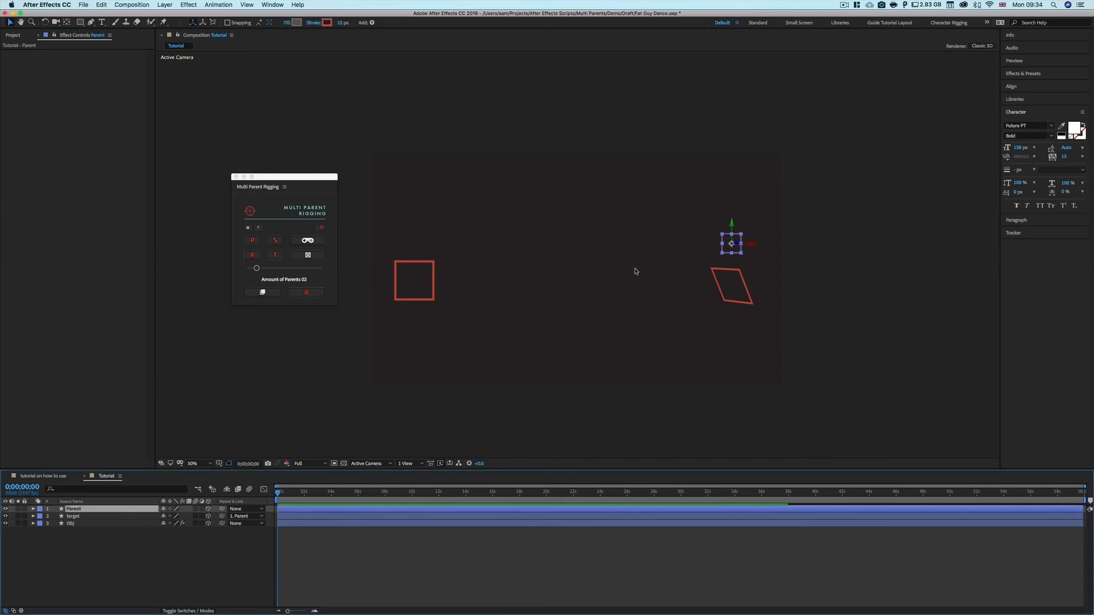
{"action": "left_click_drag", "start_coordinate": [733, 249], "coordinate": [609, 227]}
{"action": "key", "text": "super+z"}
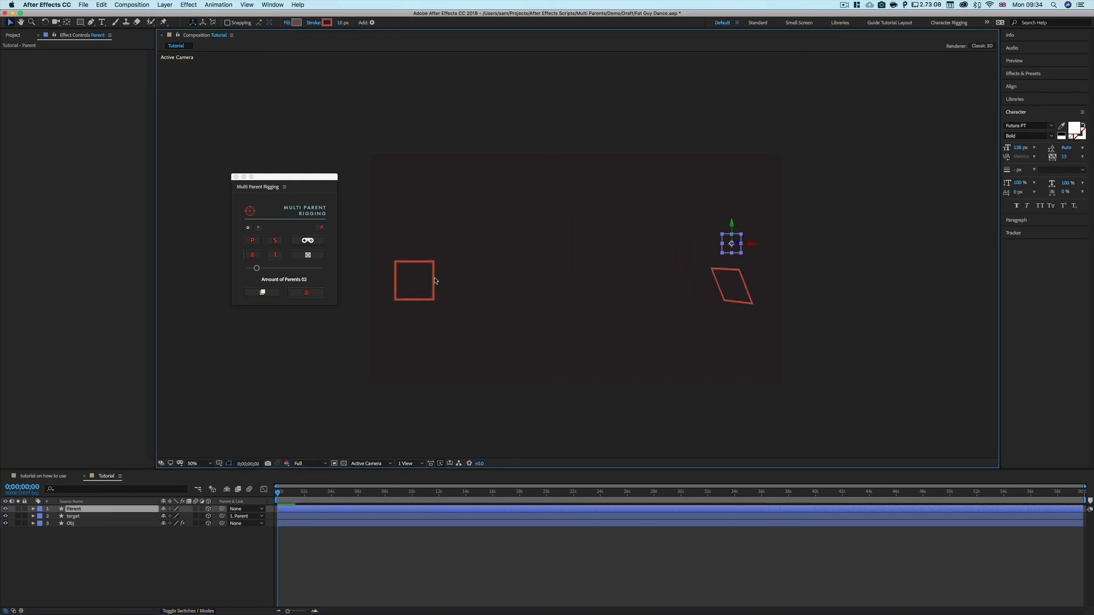
Set Parent 1's global Connection on Obj to 100%, test it by moving the Parent layer up and left, and undo the move.
{"action": "left_click", "coordinate": [435, 281]}
{"action": "left_click", "coordinate": [434, 280]}
{"action": "left_click_drag", "start_coordinate": [36, 98], "coordinate": [141, 98]}
{"action": "left_click_drag", "start_coordinate": [726, 243], "coordinate": [663, 227]}
{"action": "key", "text": "super+z"}
Return Parent 1's global Connection on Obj to 0%.
{"action": "left_click", "coordinate": [80, 517]}
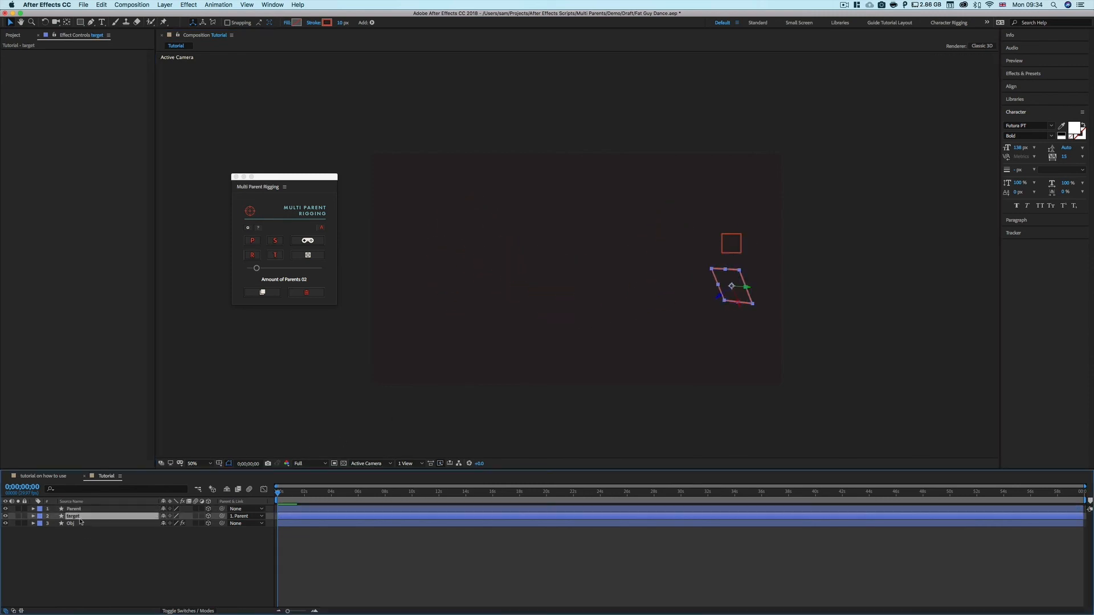
{"action": "left_click", "coordinate": [79, 524]}
{"action": "left_click_drag", "start_coordinate": [135, 97], "coordinate": [18, 98]}
Set Parent 1's advanced Position X connection on Obj to 100%, and select the Parent layer.
{"action": "left_click", "coordinate": [19, 145]}
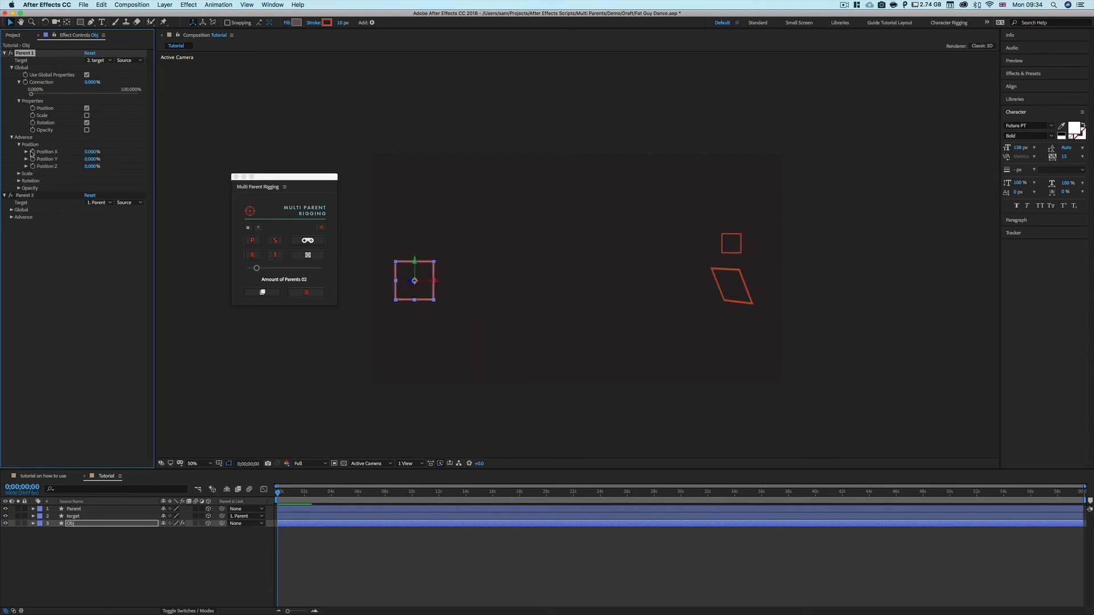
{"action": "left_click", "coordinate": [25, 152]}
{"action": "left_click_drag", "start_coordinate": [38, 164], "coordinate": [160, 166]}
{"action": "left_click", "coordinate": [731, 243]}
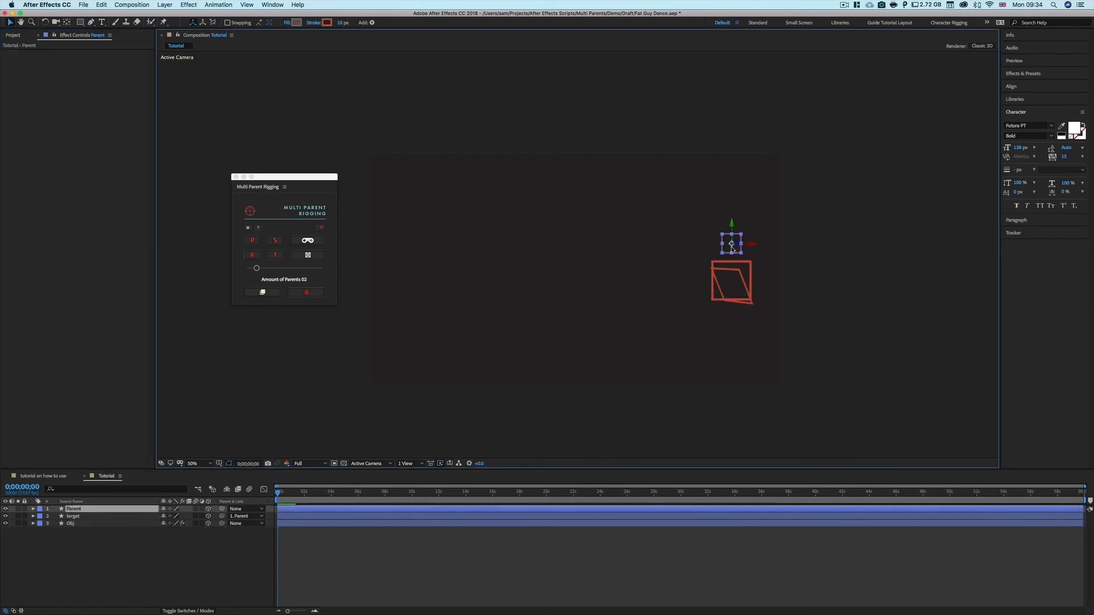